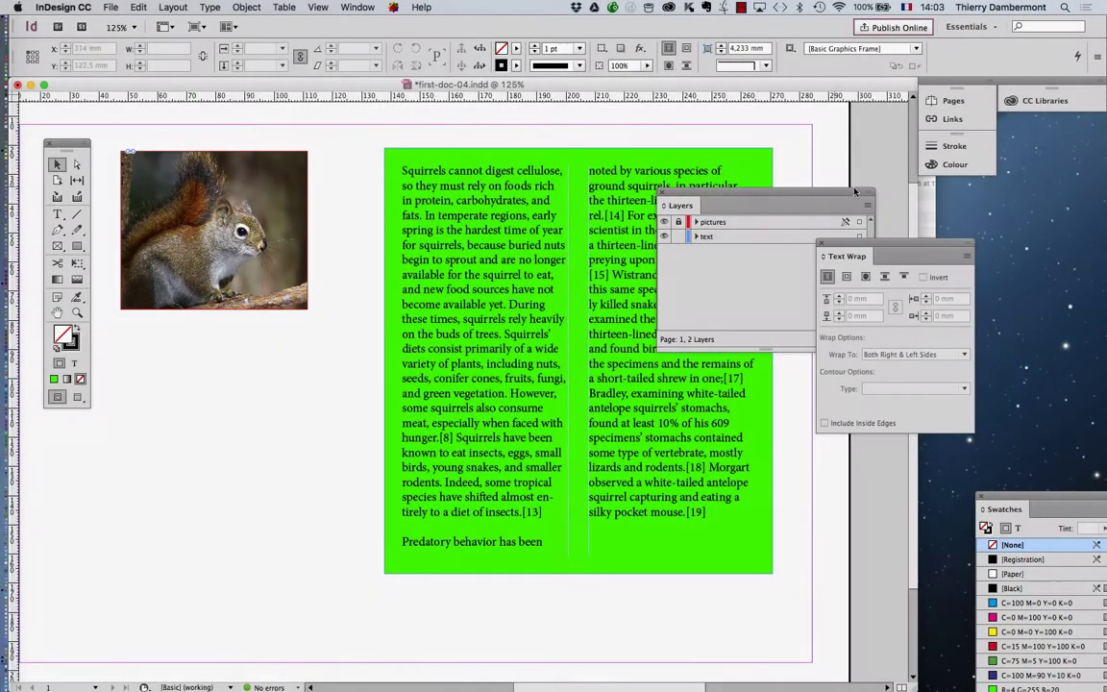
# Nudge the green two-column text frame slightly left and down on the page
pyautogui.moveTo(682, 205); pyautogui.dragTo(818, 488)
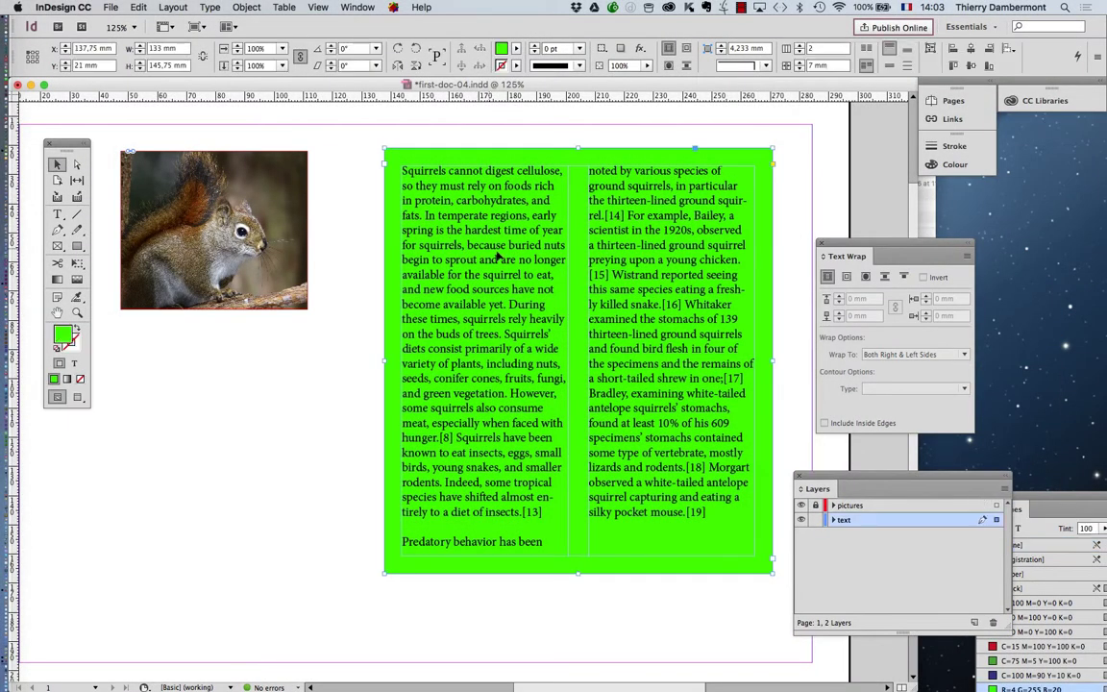
pyautogui.moveTo(459, 245); pyautogui.dragTo(430, 251)
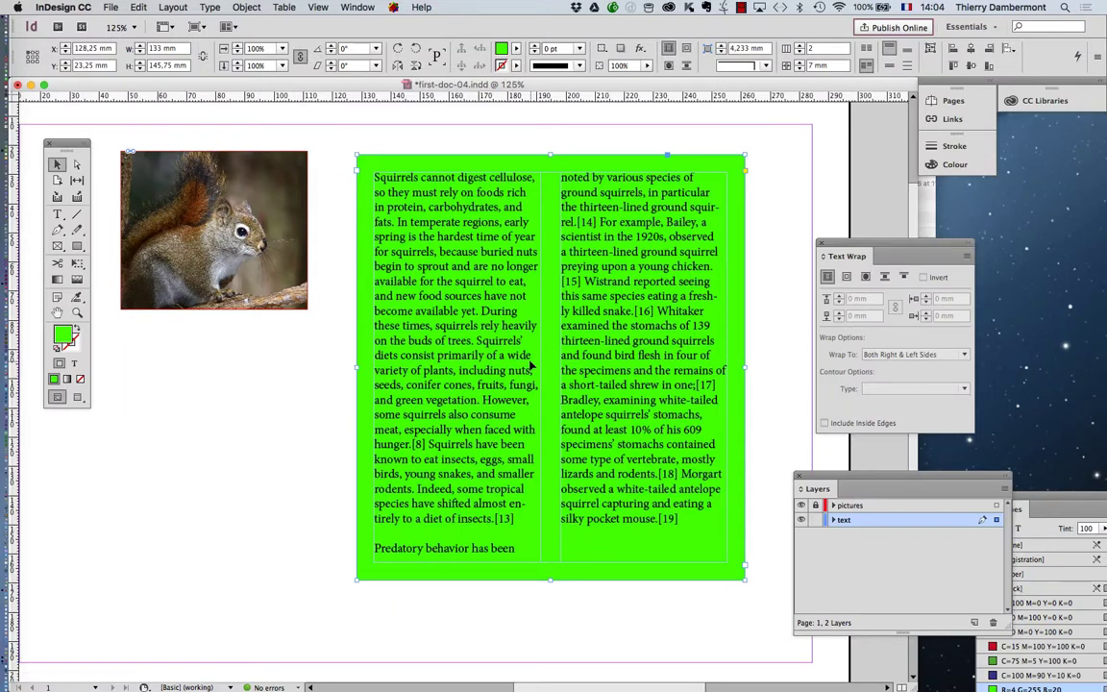
pyautogui.click(208, 6)
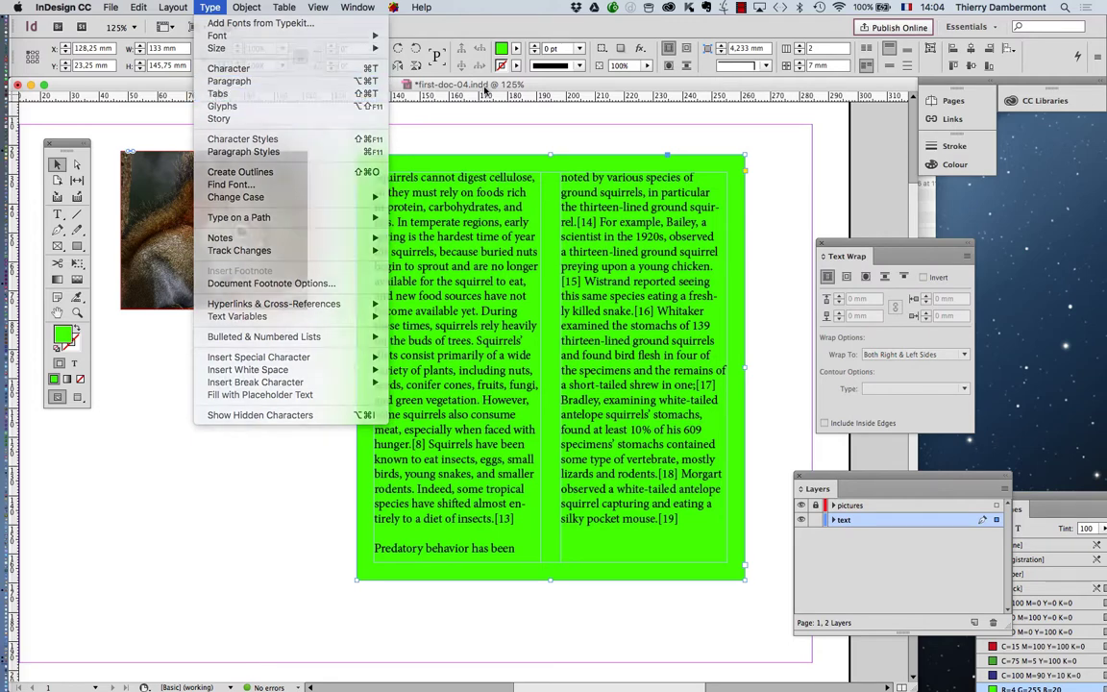
# Preview the page without guides or frame edges at 75%, then show guides again
pyautogui.click(179, 151)
pyautogui.moveTo(66, 142); pyautogui.dragTo(306, 114)
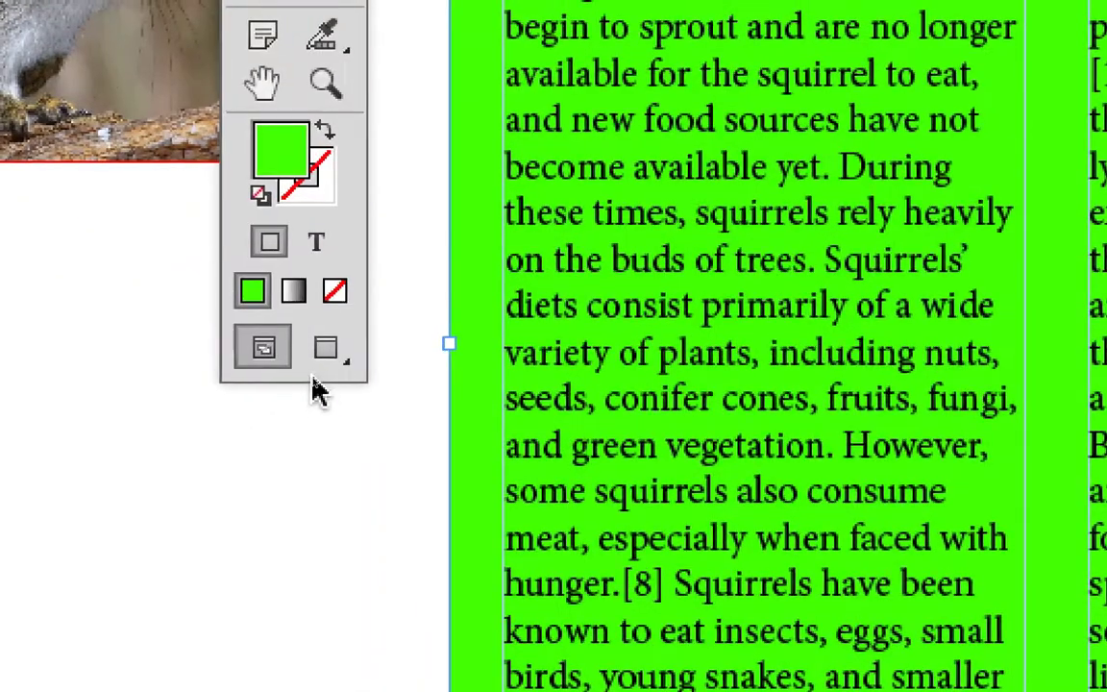
pyautogui.click(324, 351)
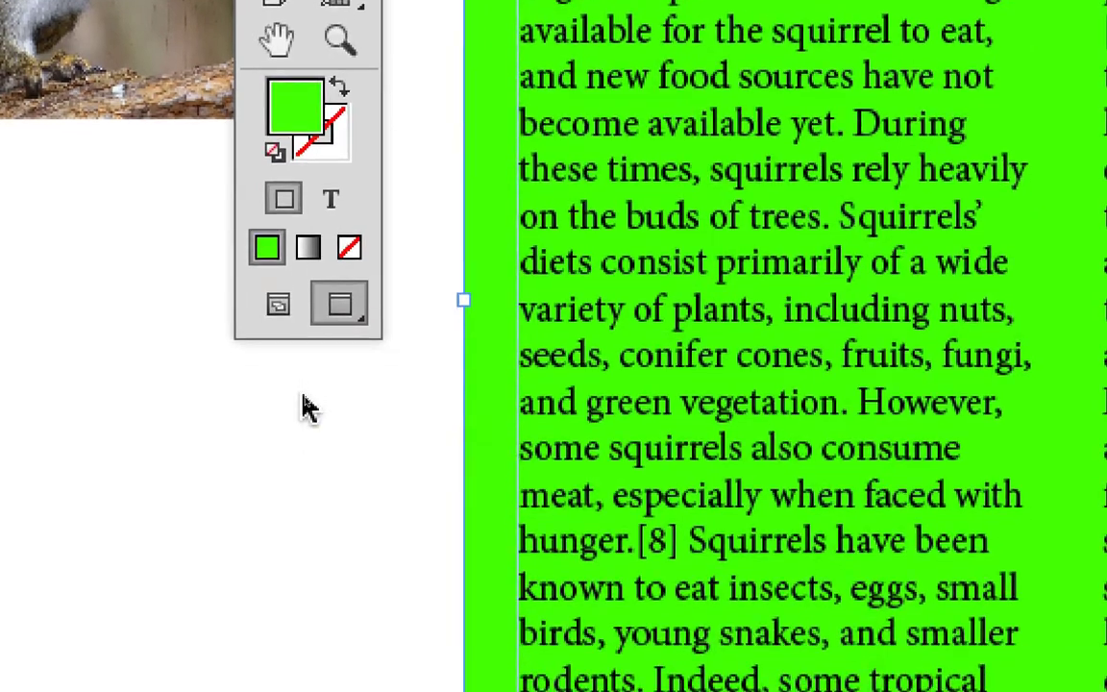
pyautogui.click(308, 451)
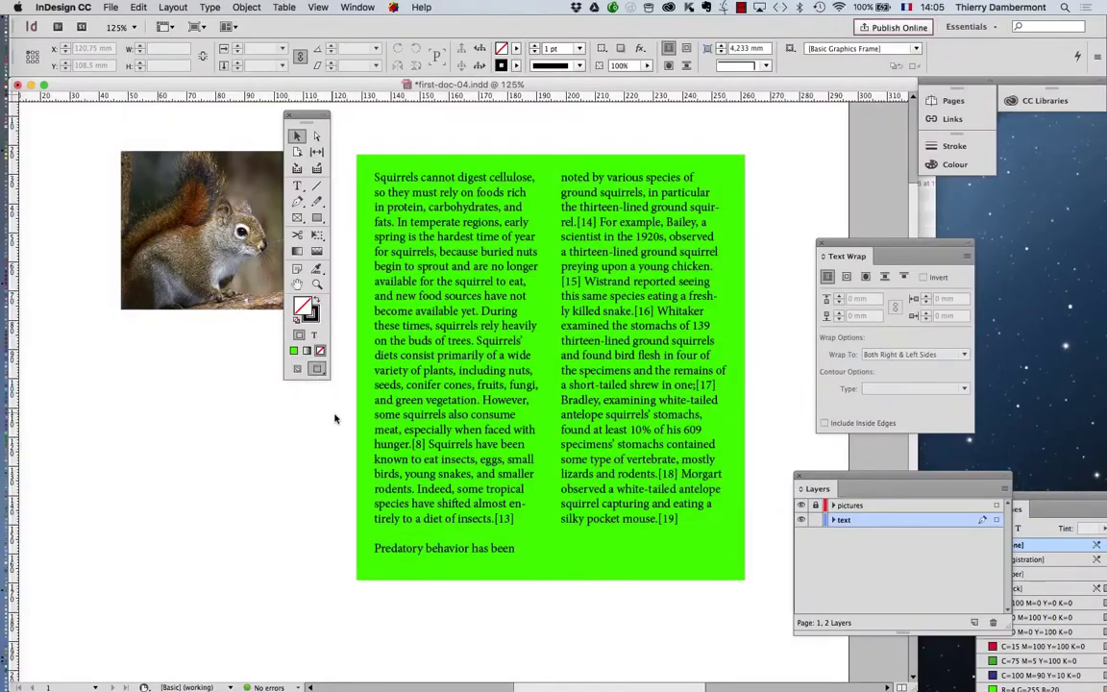
pyautogui.press('super+minus')
pyautogui.press('super+minus')
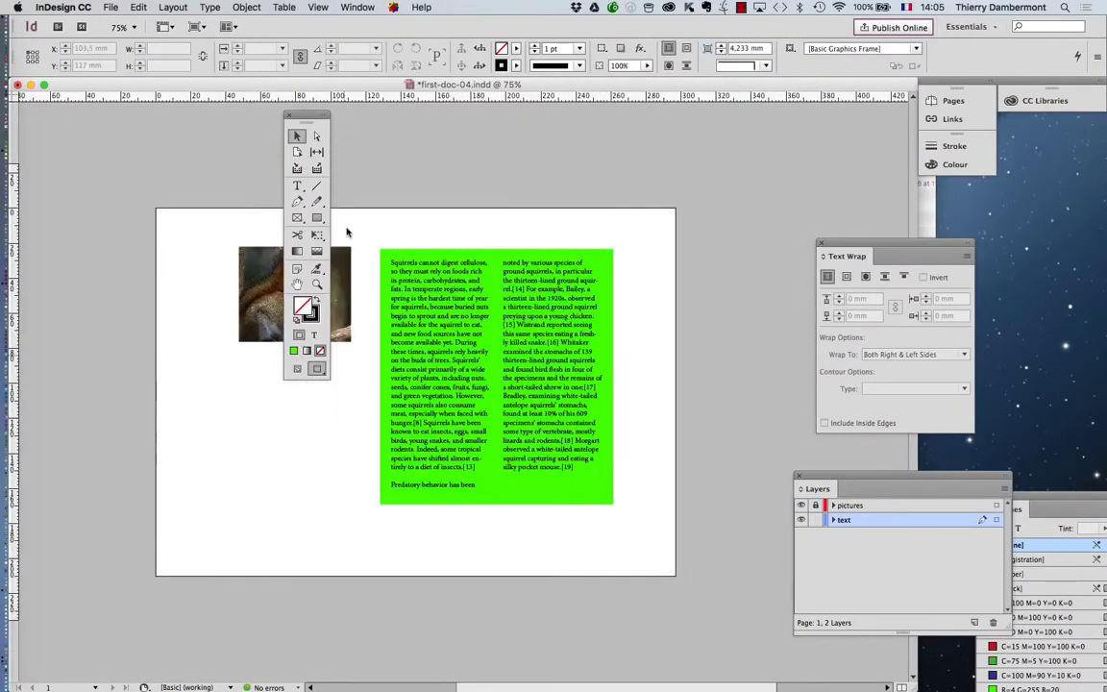
pyautogui.moveTo(306, 115); pyautogui.dragTo(89, 164)
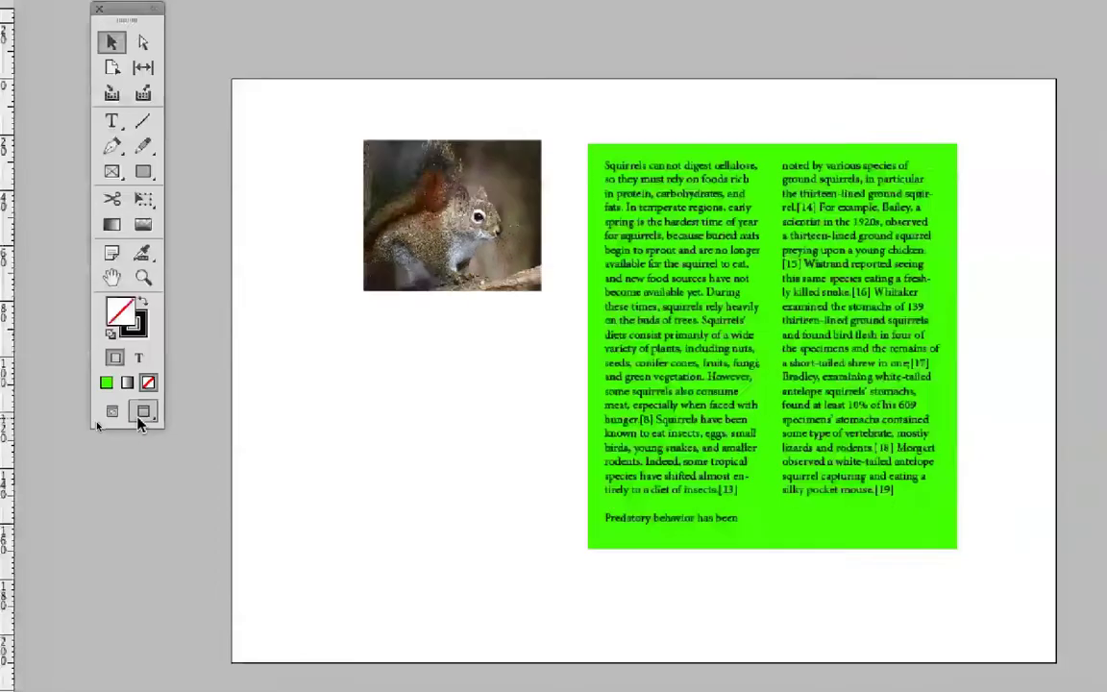
pyautogui.click(174, 407)
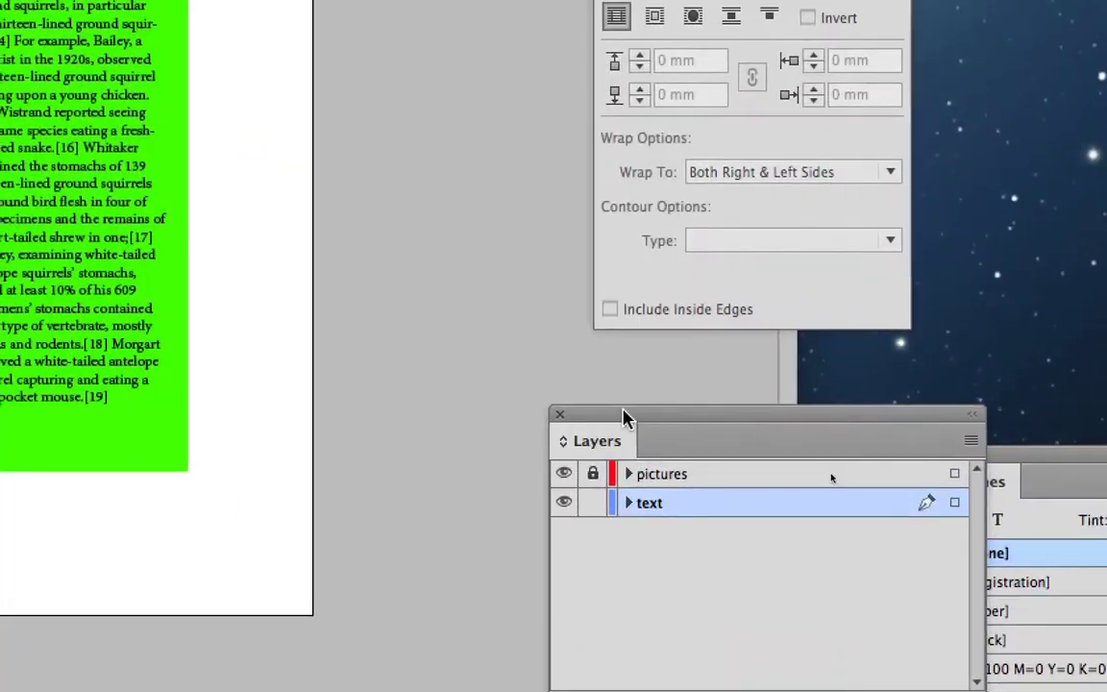
# Move the squirrel photo to the top left, past the page's left edge
pyautogui.moveTo(644, 471); pyautogui.dragTo(388, 198)
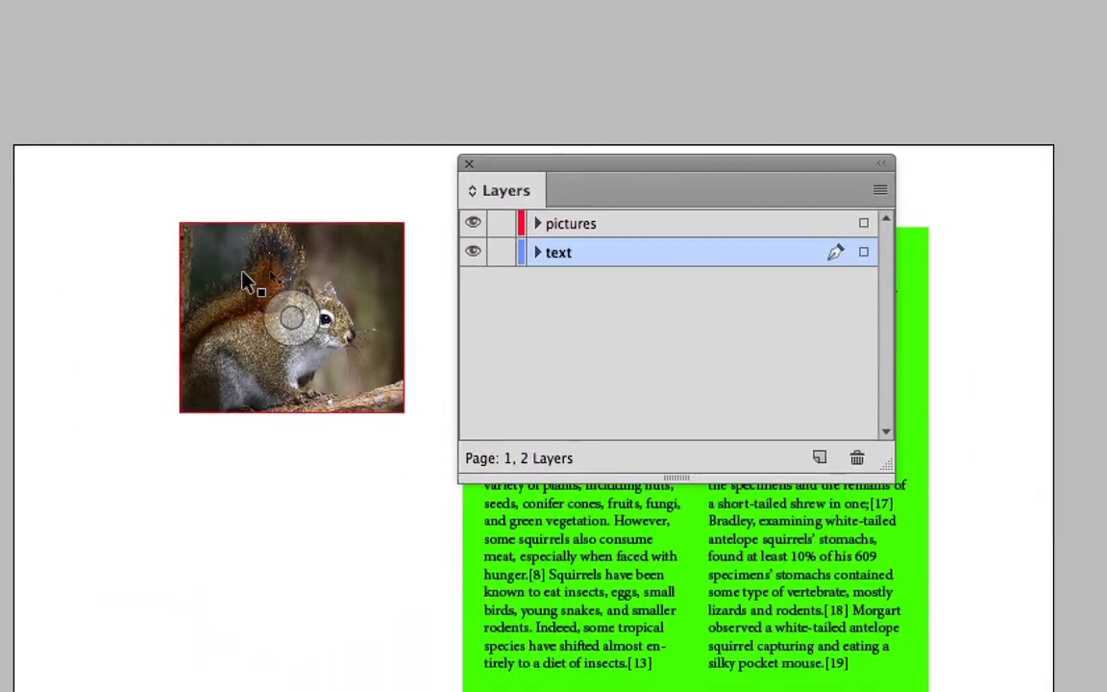
pyautogui.click(87, 312)
pyautogui.moveTo(86, 312); pyautogui.dragTo(0, 282)
pyautogui.moveTo(178, 271); pyautogui.dragTo(161, 259)
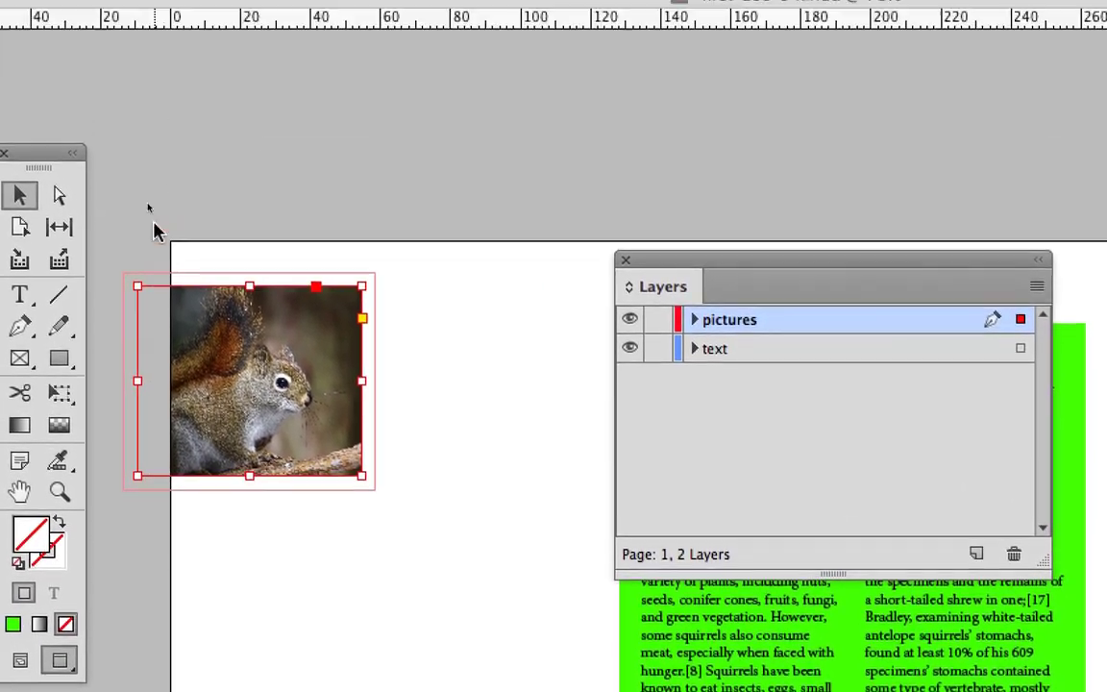
pyautogui.click(154, 230)
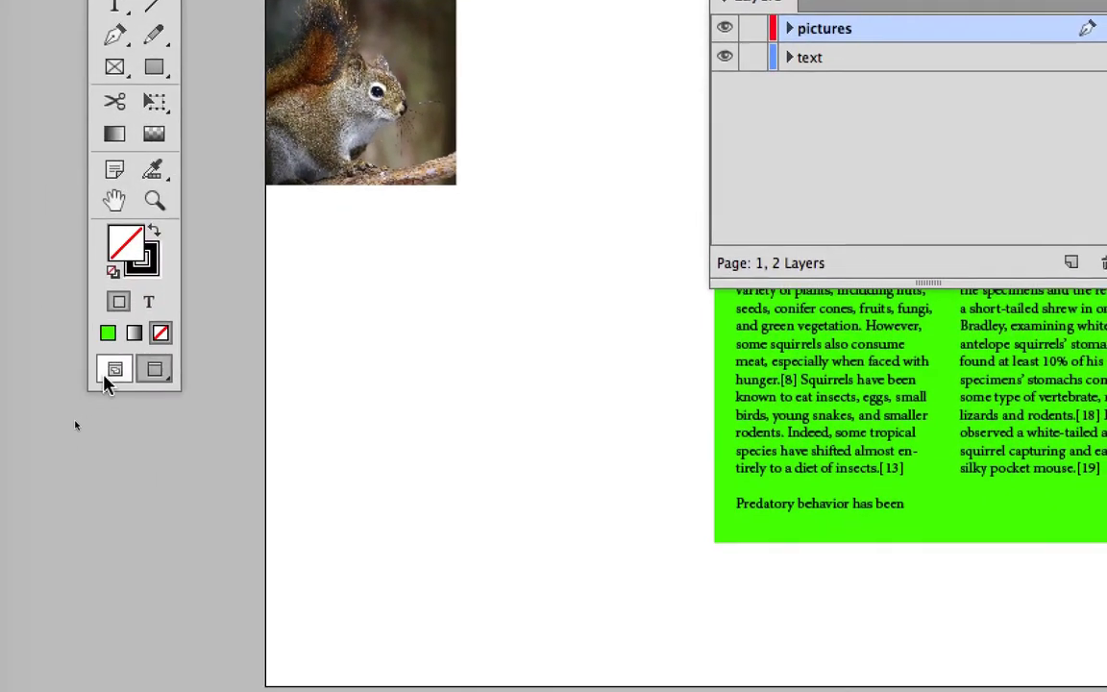
# Toggle between Normal and Preview screen modes to check the photo's placement
pyautogui.click(111, 373)
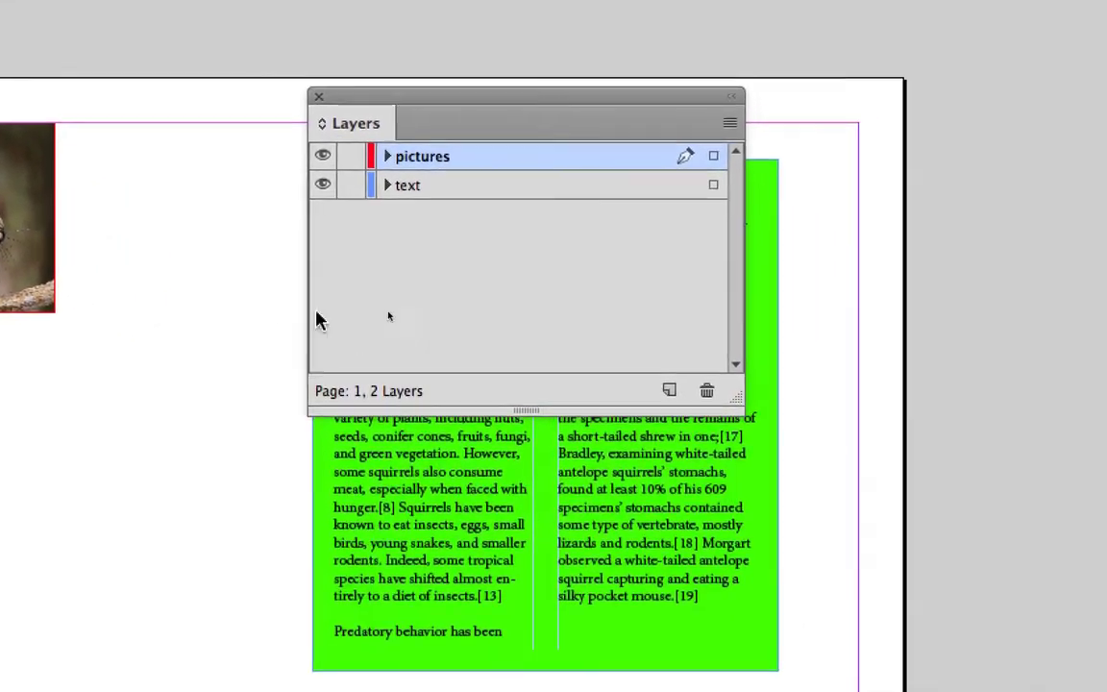
pyautogui.moveTo(374, 98); pyautogui.dragTo(960, 161)
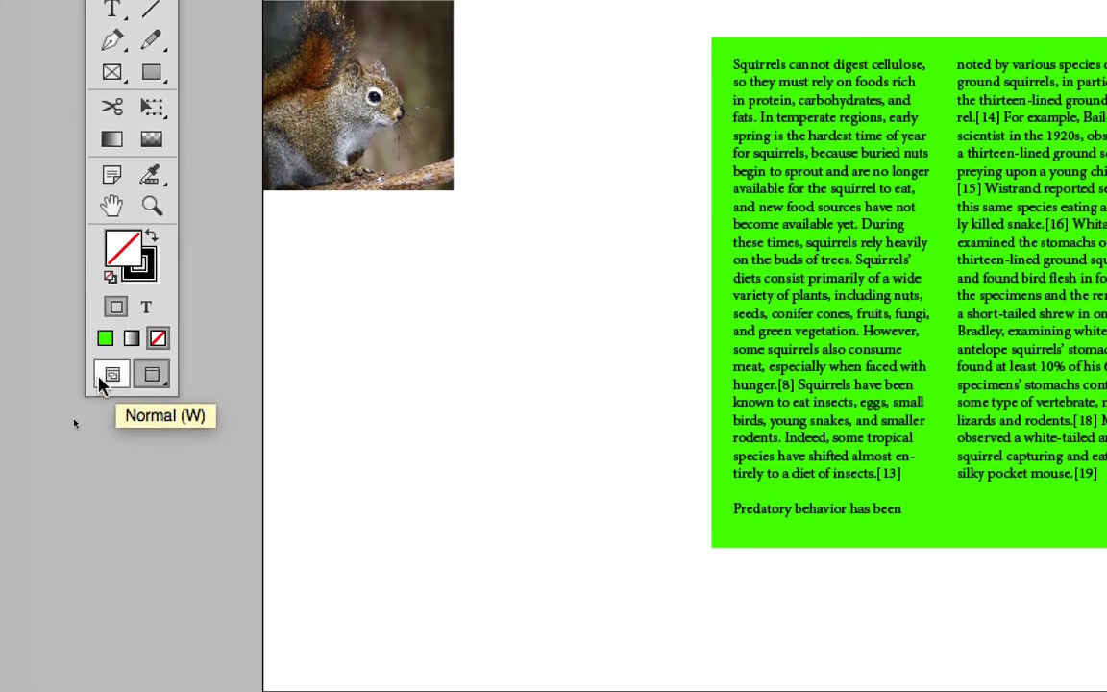
pyautogui.click(74, 368)
pyautogui.click(114, 370)
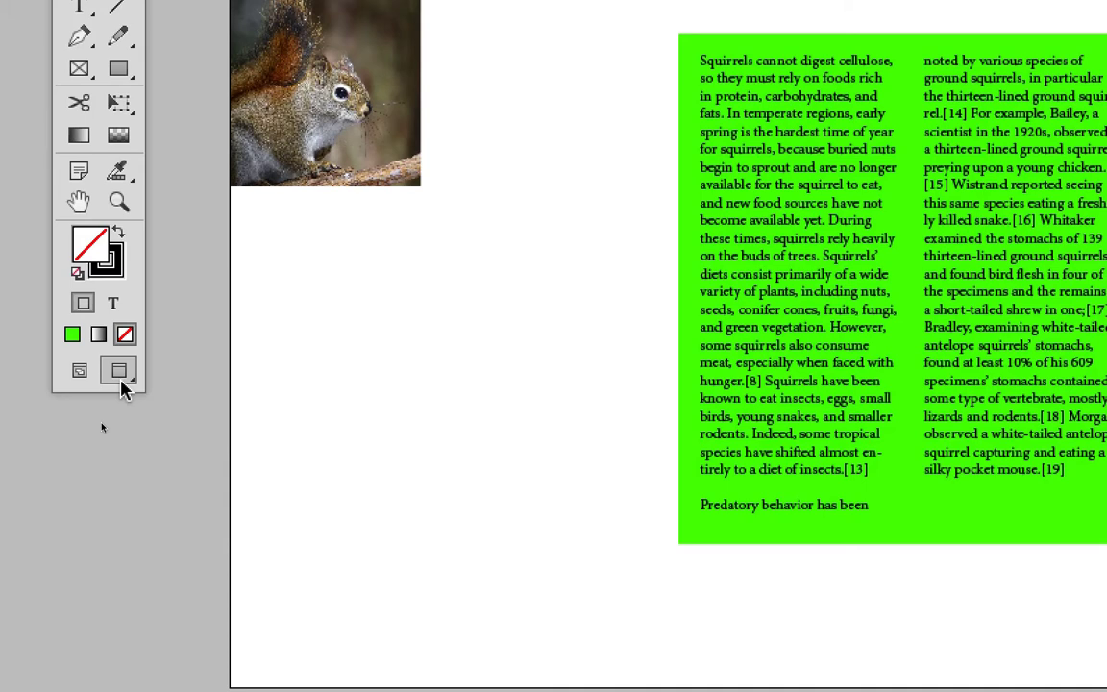
pyautogui.click(89, 373)
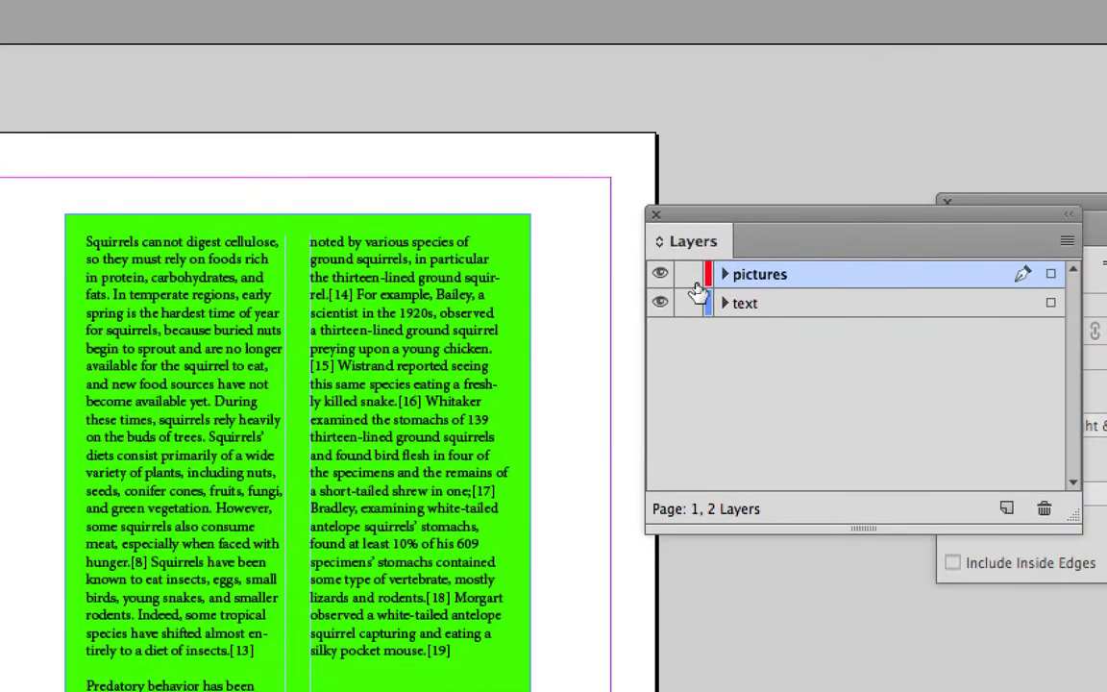
# Lock the pictures layer and select the green text frame on the text layer
pyautogui.click(689, 279)
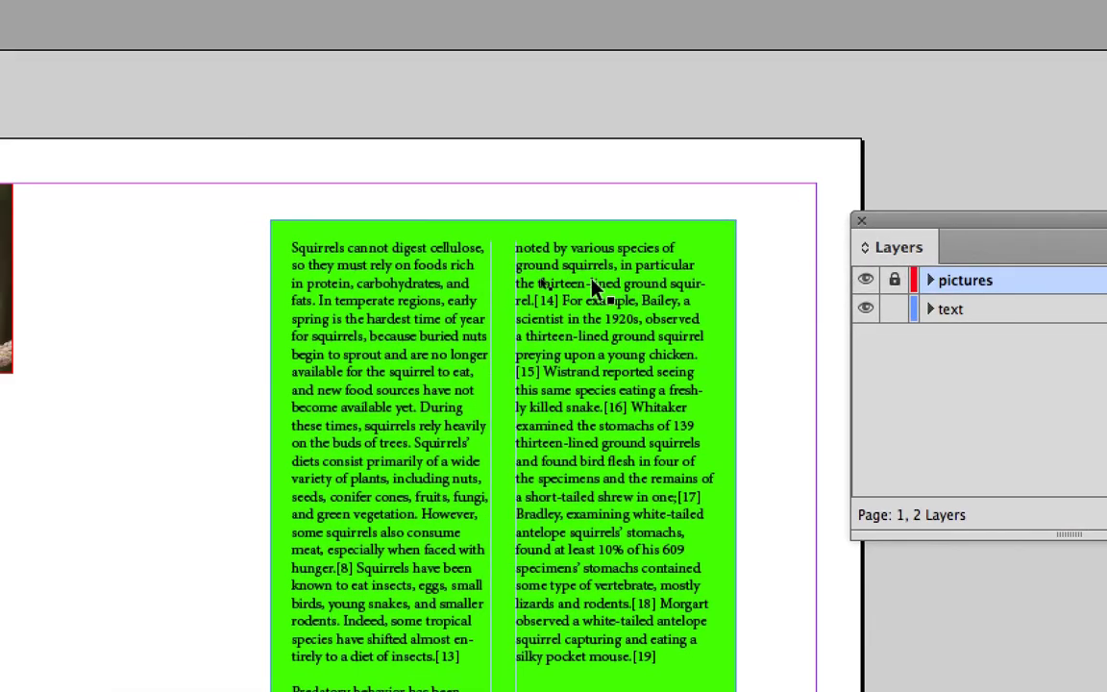
pyautogui.click(358, 287)
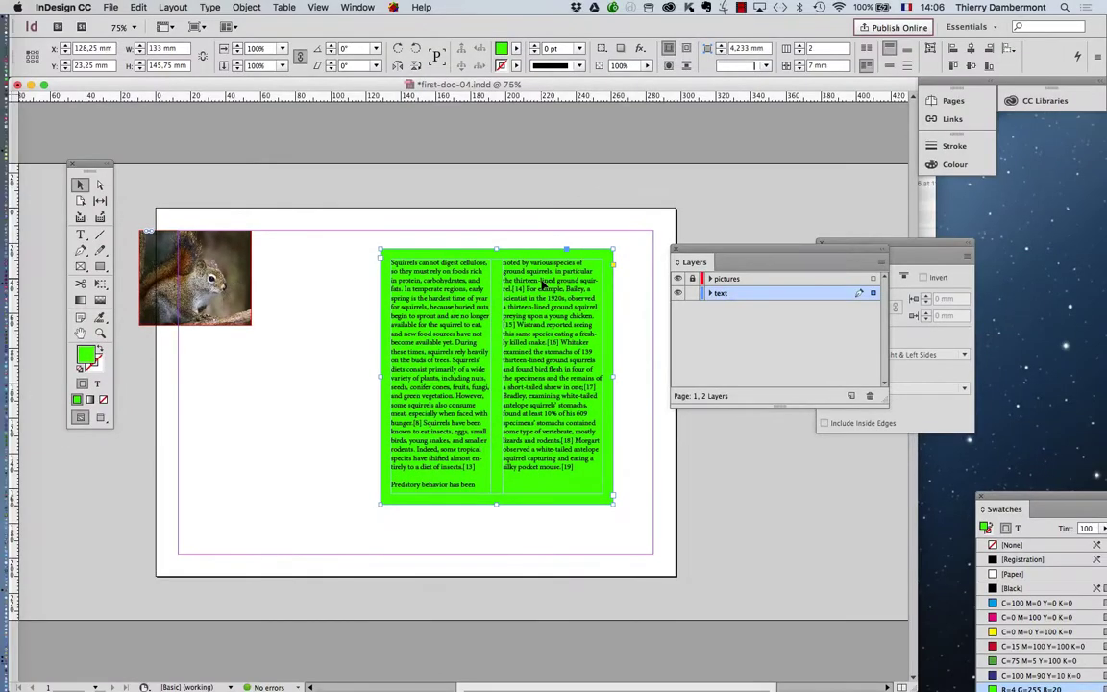
pyautogui.moveTo(812, 239); pyautogui.dragTo(916, 477)
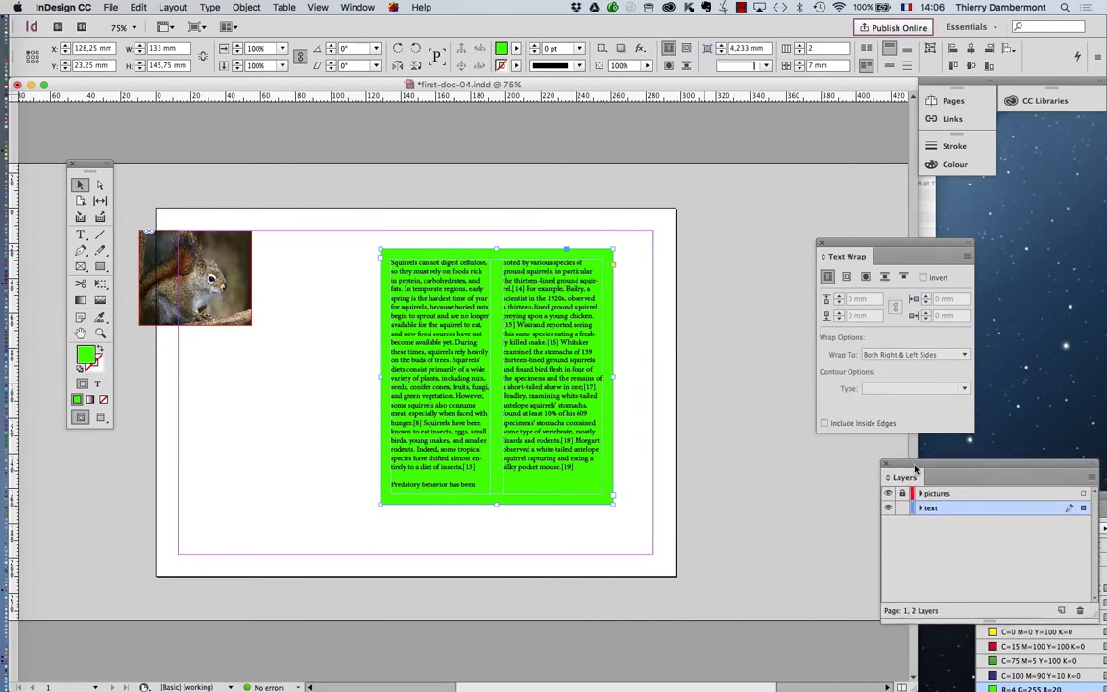
pyautogui.click(210, 7)
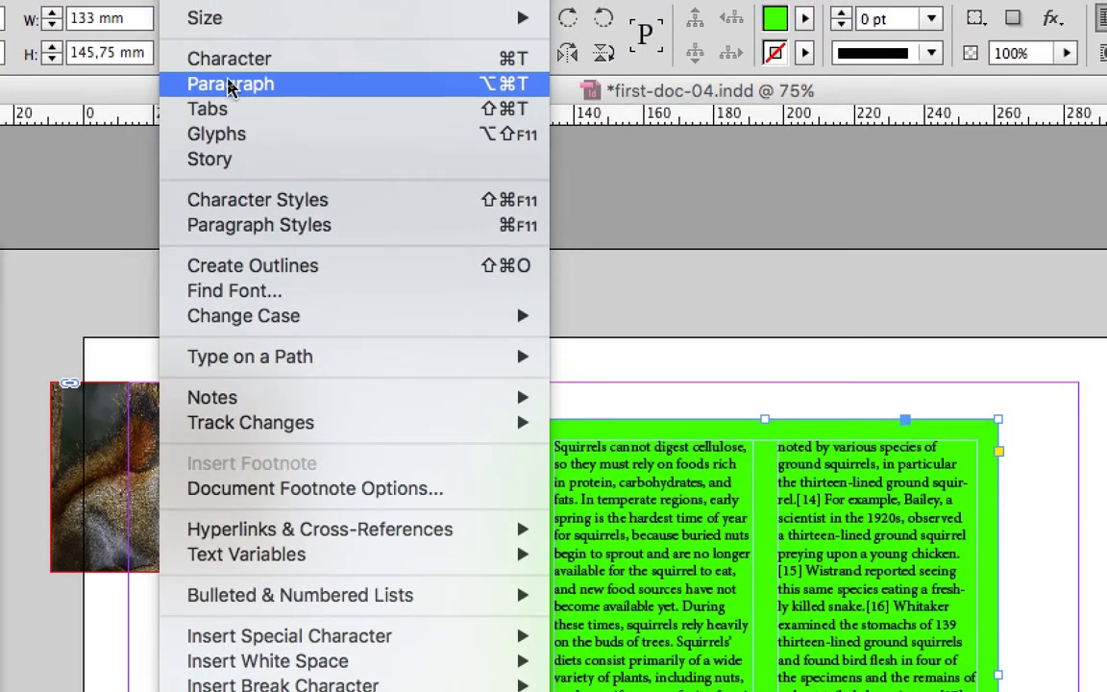
# Select the whole squirrel story and set it to Justify with last line aligned left
pyautogui.click(229, 85)
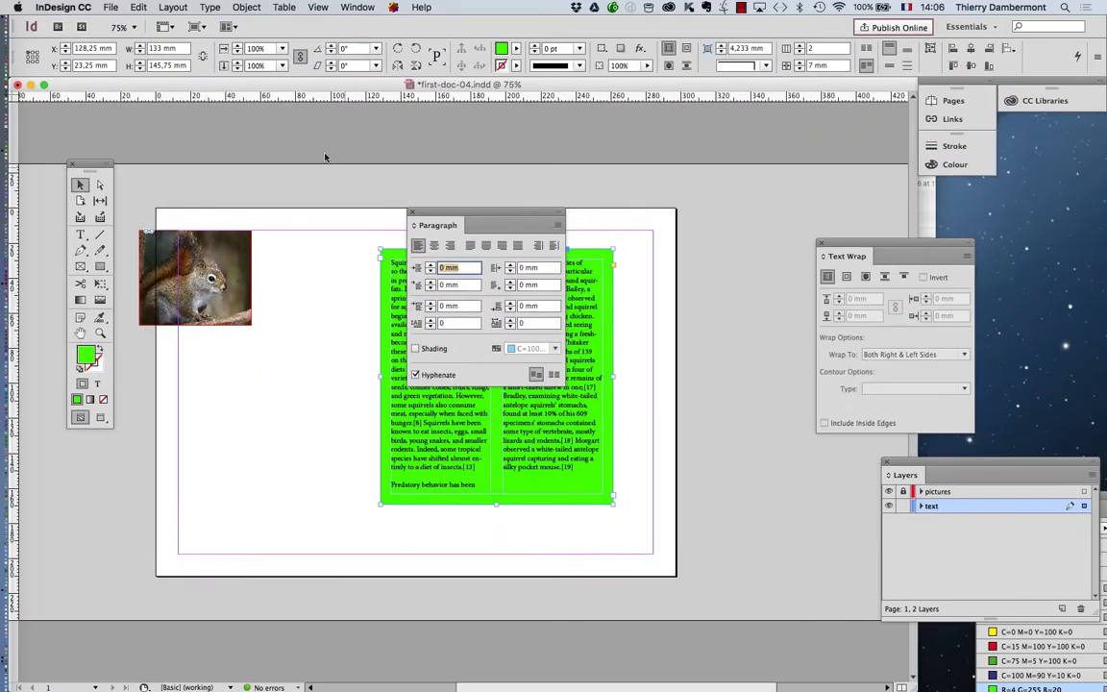
pyautogui.moveTo(469, 216); pyautogui.dragTo(694, 270)
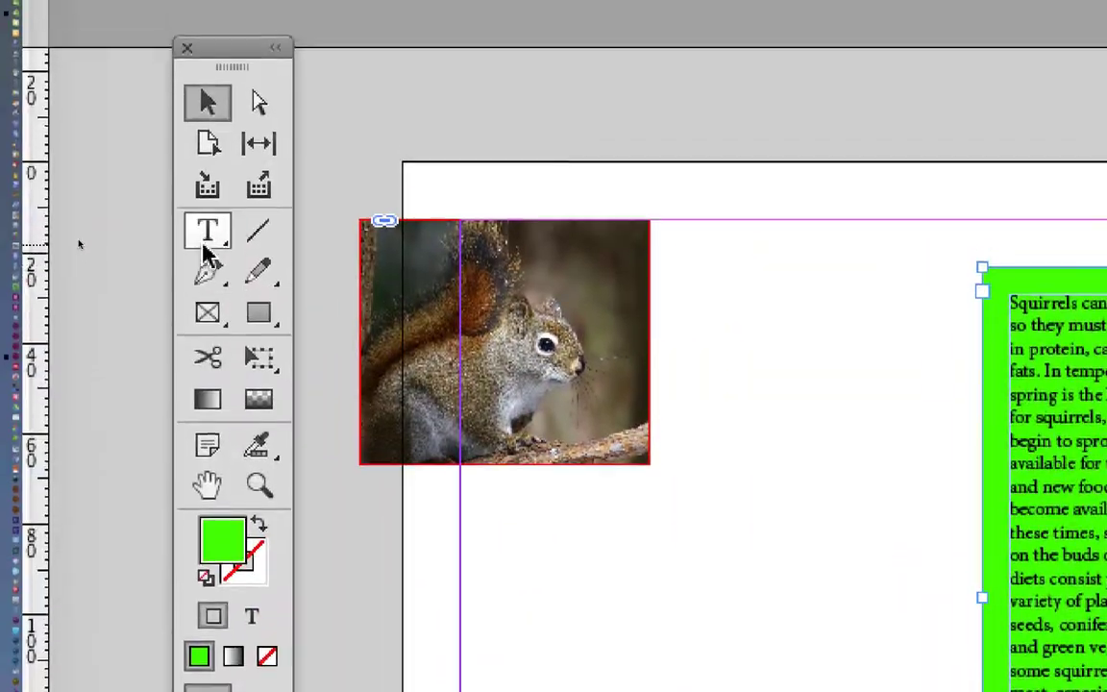
pyautogui.click(205, 241)
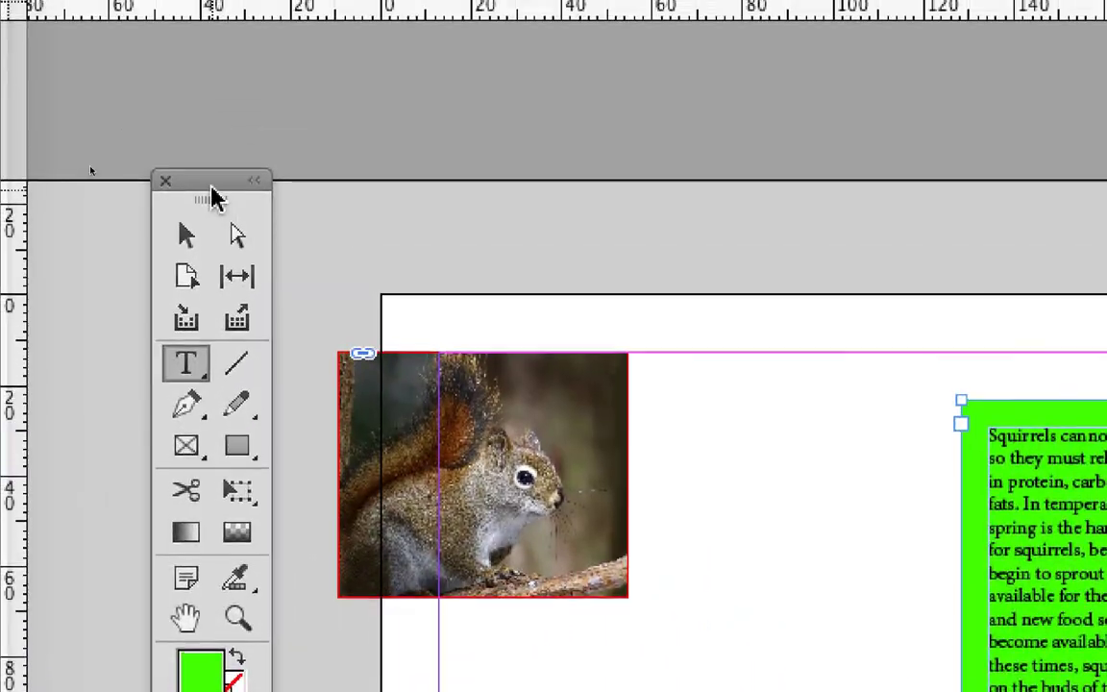
pyautogui.moveTo(229, 53); pyautogui.dragTo(302, 233)
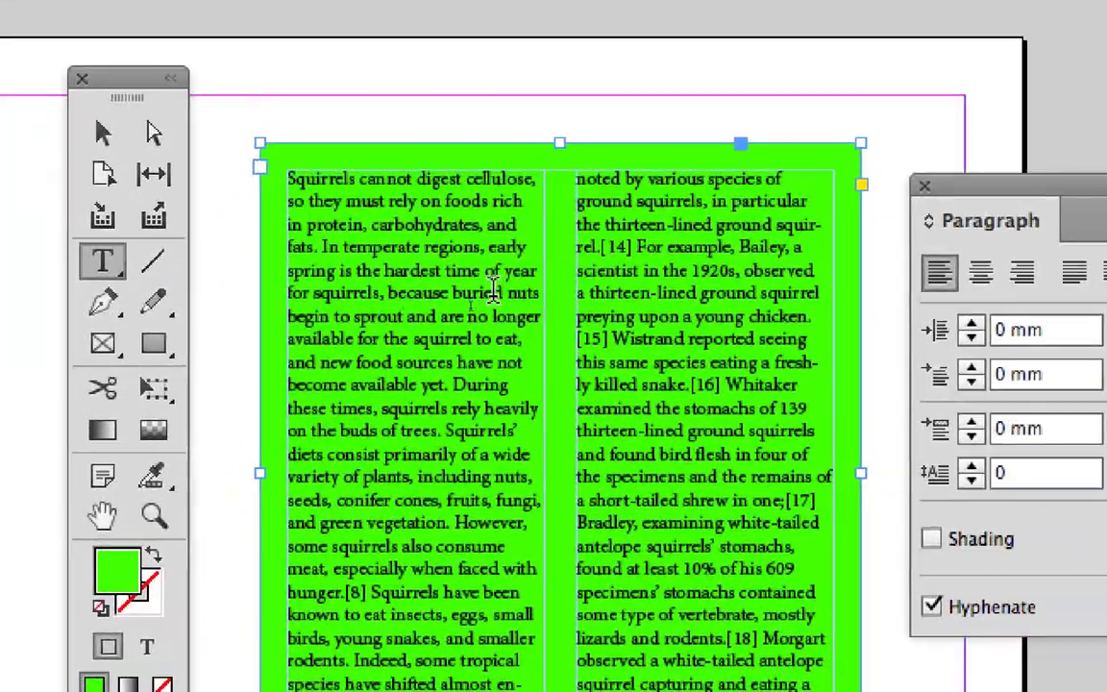
pyautogui.click(492, 293)
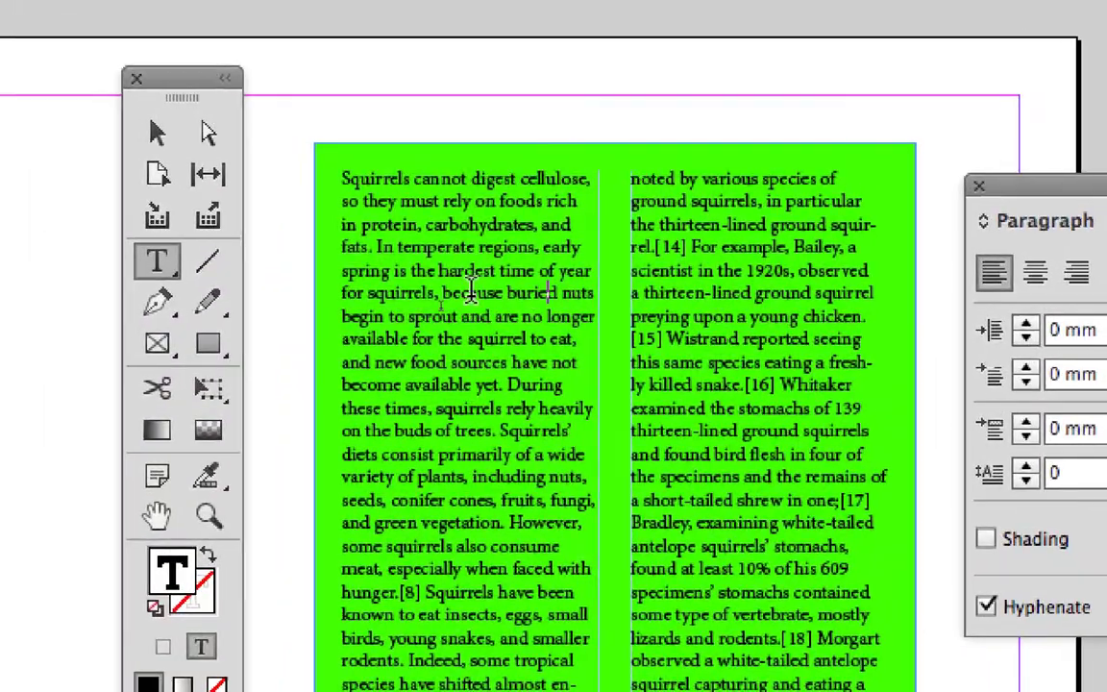
pyautogui.press('super+a')
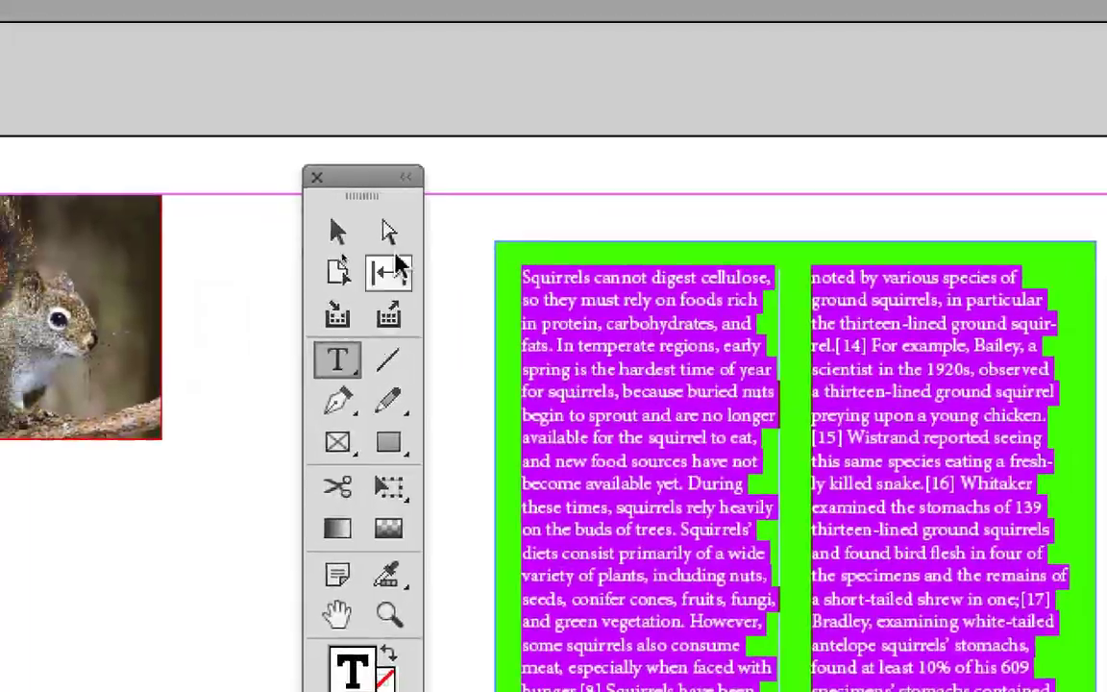
pyautogui.press('Escape')
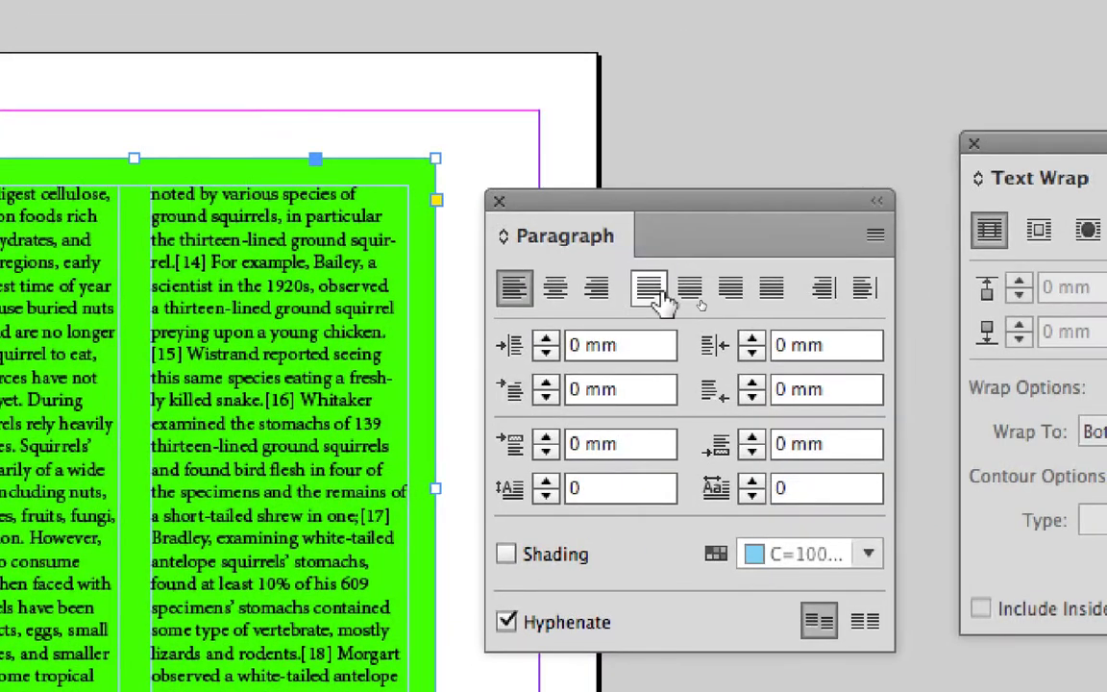
pyautogui.click(662, 298)
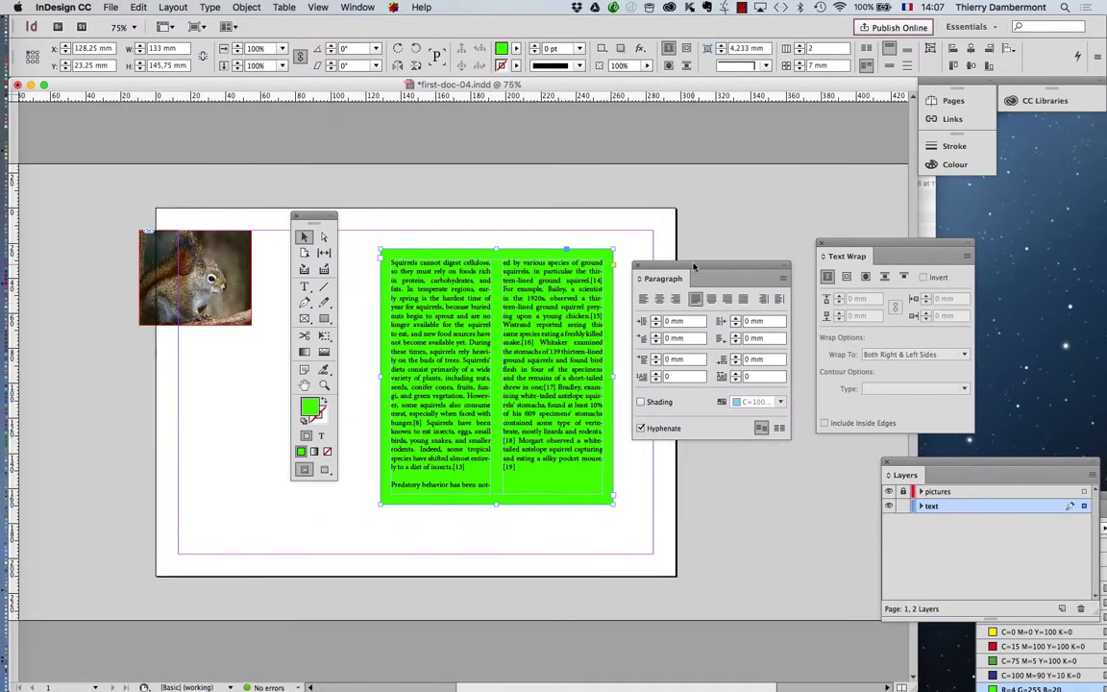
# Try Align Left, then return the text to Justify with last line aligned left
pyautogui.moveTo(694, 267); pyautogui.dragTo(706, 168)
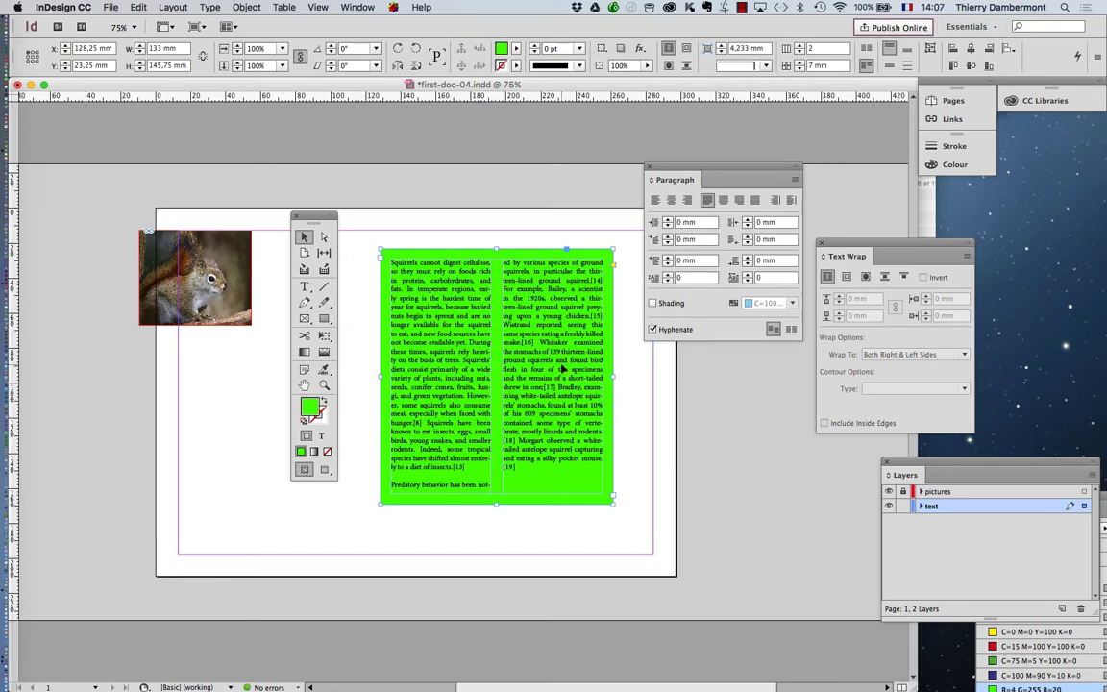
pyautogui.moveTo(667, 170); pyautogui.dragTo(670, 169)
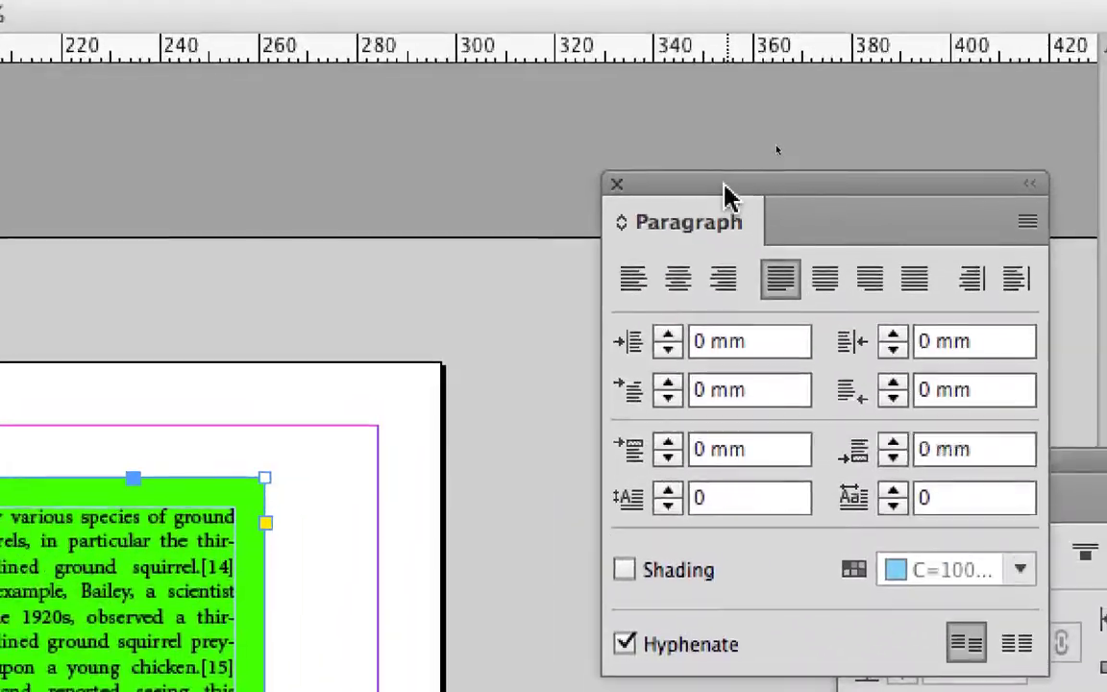
pyautogui.moveTo(724, 185); pyautogui.dragTo(620, 336)
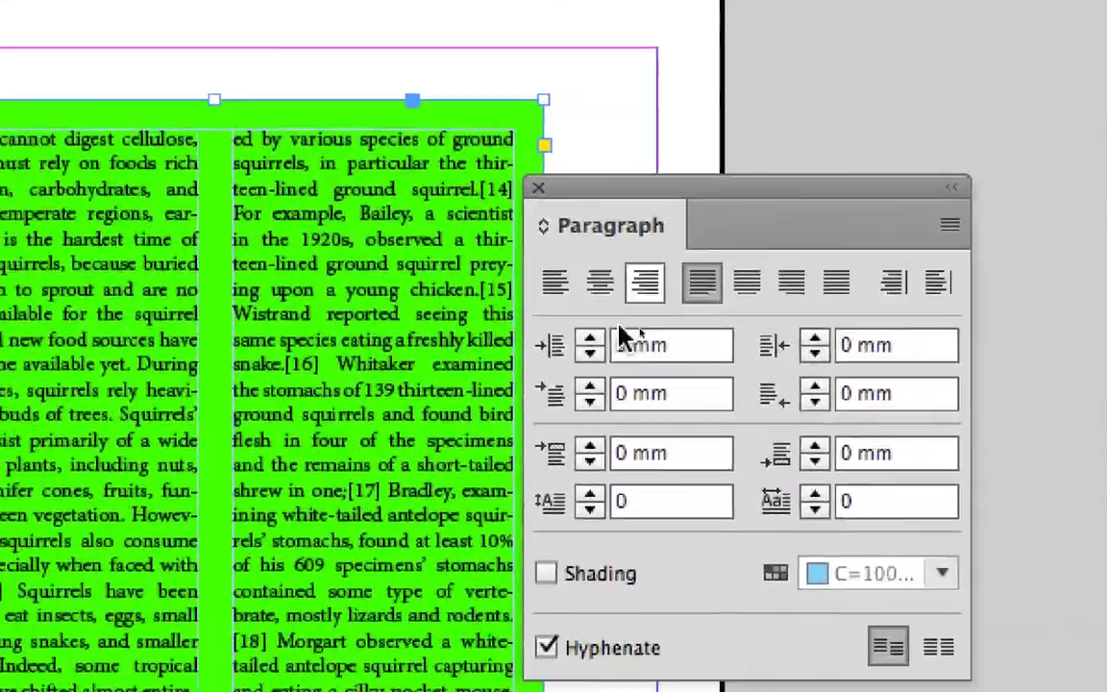
pyautogui.click(554, 281)
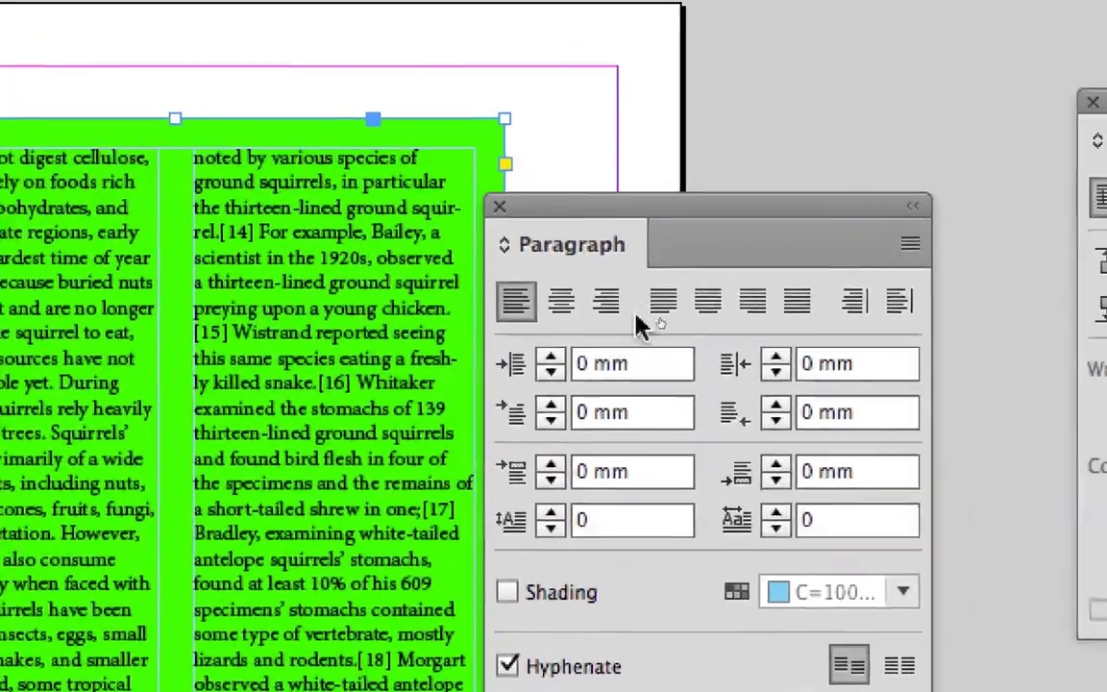
pyautogui.click(925, 262)
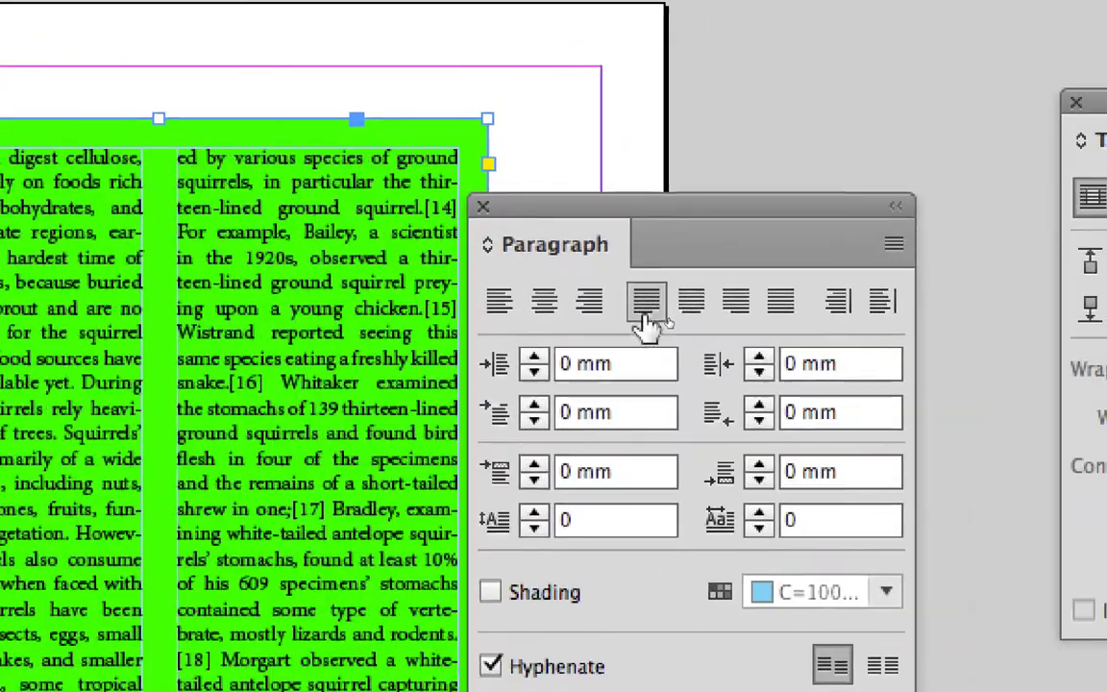
pyautogui.moveTo(615, 293); pyautogui.dragTo(683, 219)
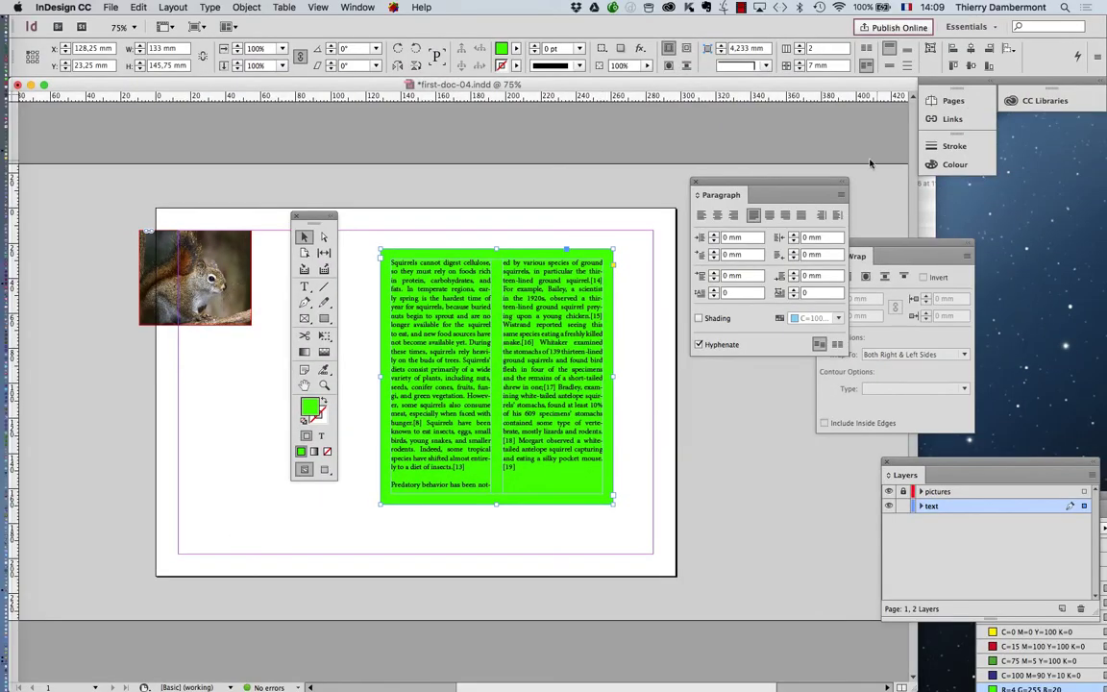
# Bring the Swatches panel out beside the text frame
pyautogui.moveTo(740, 182); pyautogui.dragTo(144, 358)
pyautogui.click(360, 7)
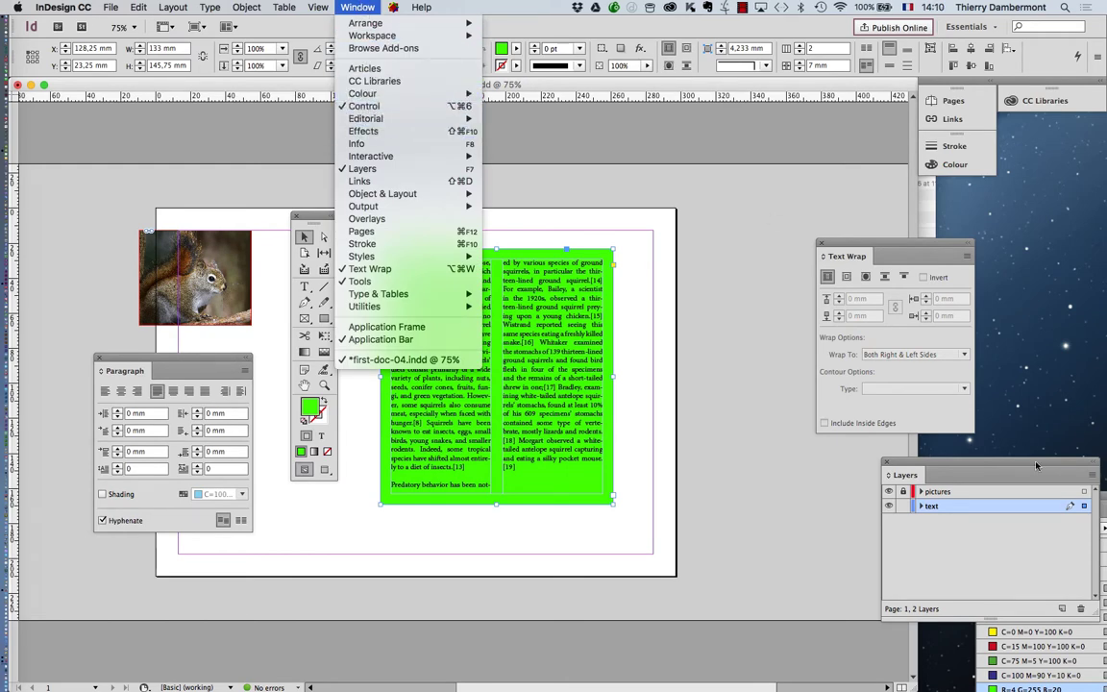
pyautogui.click(931, 414)
pyautogui.moveTo(961, 475); pyautogui.dragTo(801, 535)
pyautogui.moveTo(1011, 510); pyautogui.dragTo(670, 161)
pyautogui.click(356, 7)
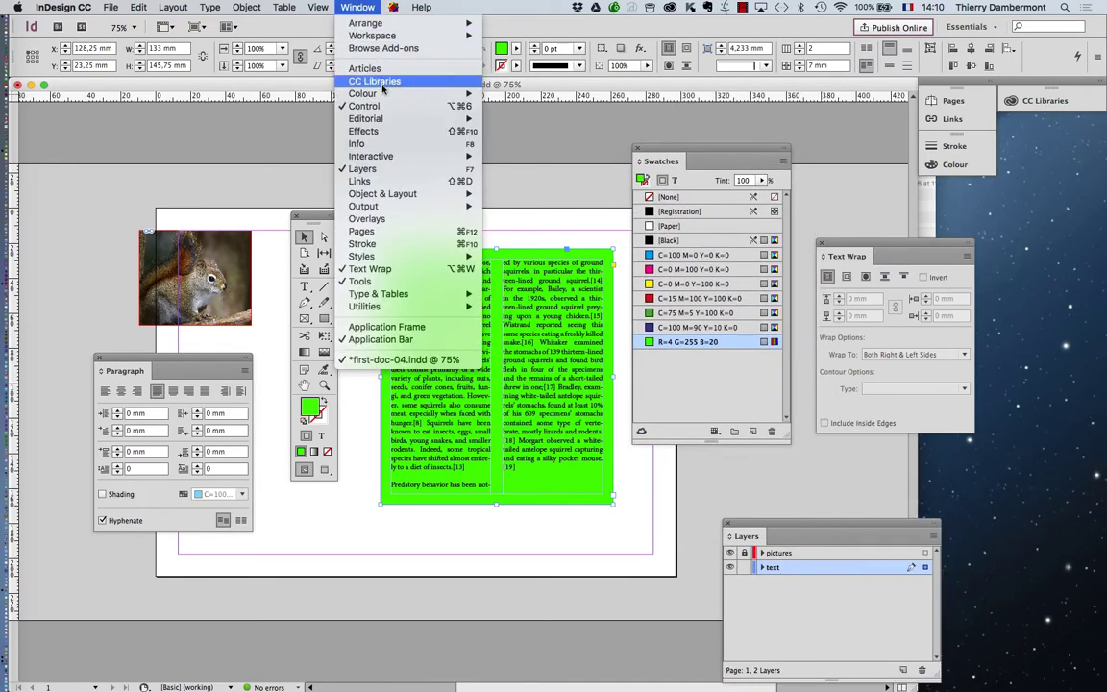
pyautogui.moveTo(385, 93)
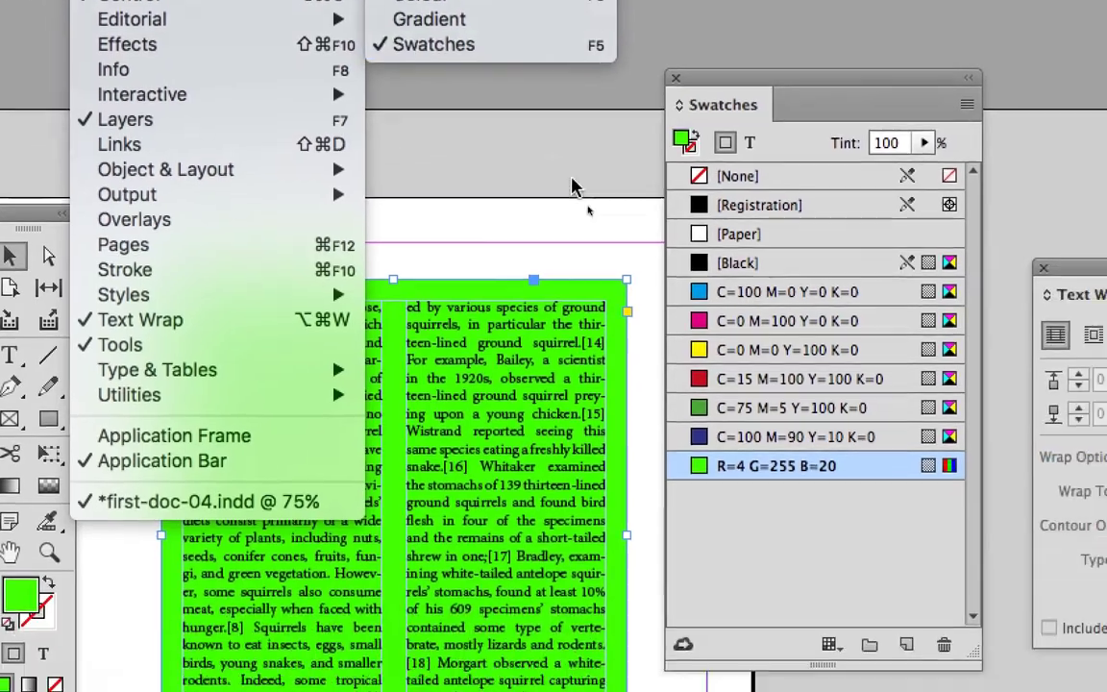
pyautogui.click(499, 264)
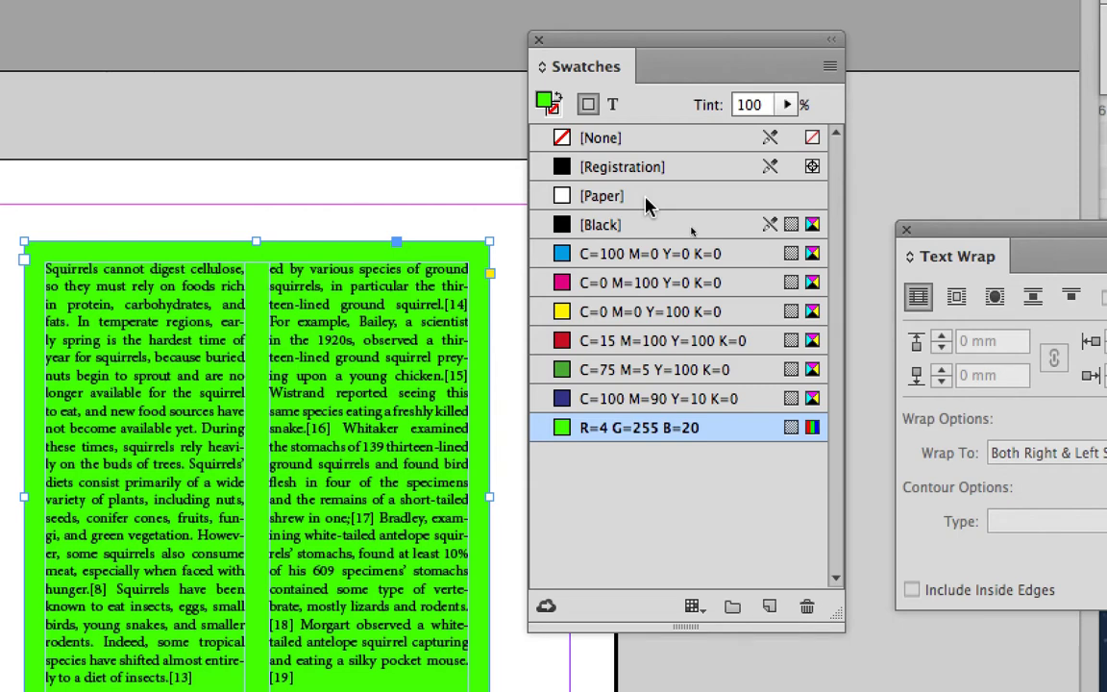
# Fill the text frame with [Paper] and view the page at 100%
pyautogui.click(646, 202)
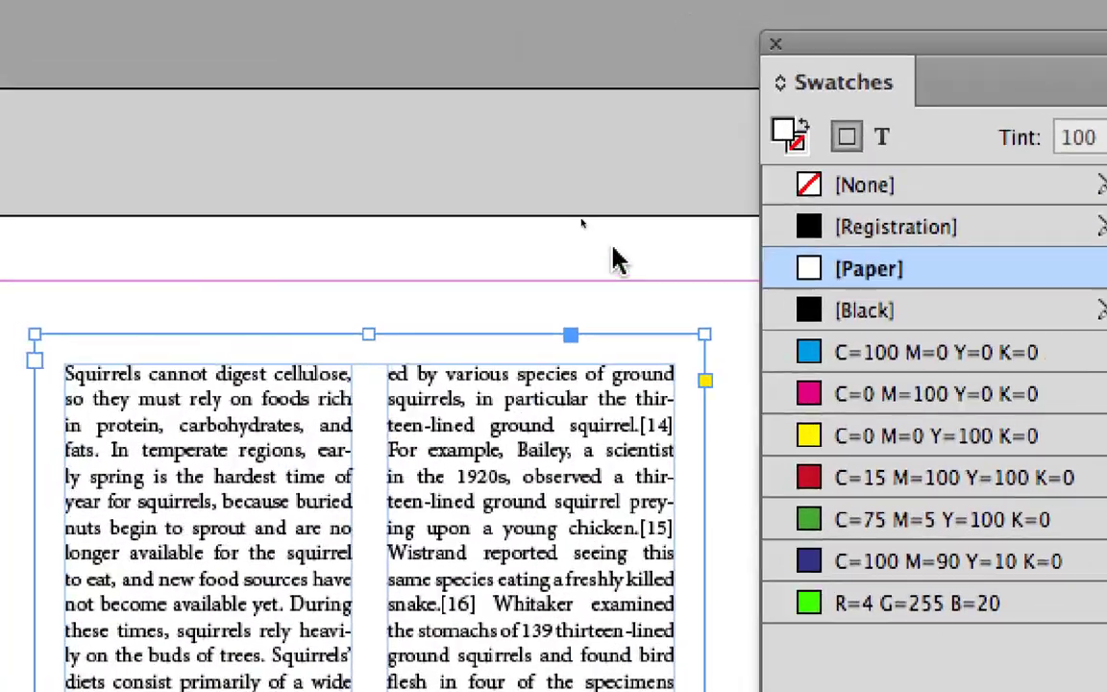
pyautogui.click(613, 248)
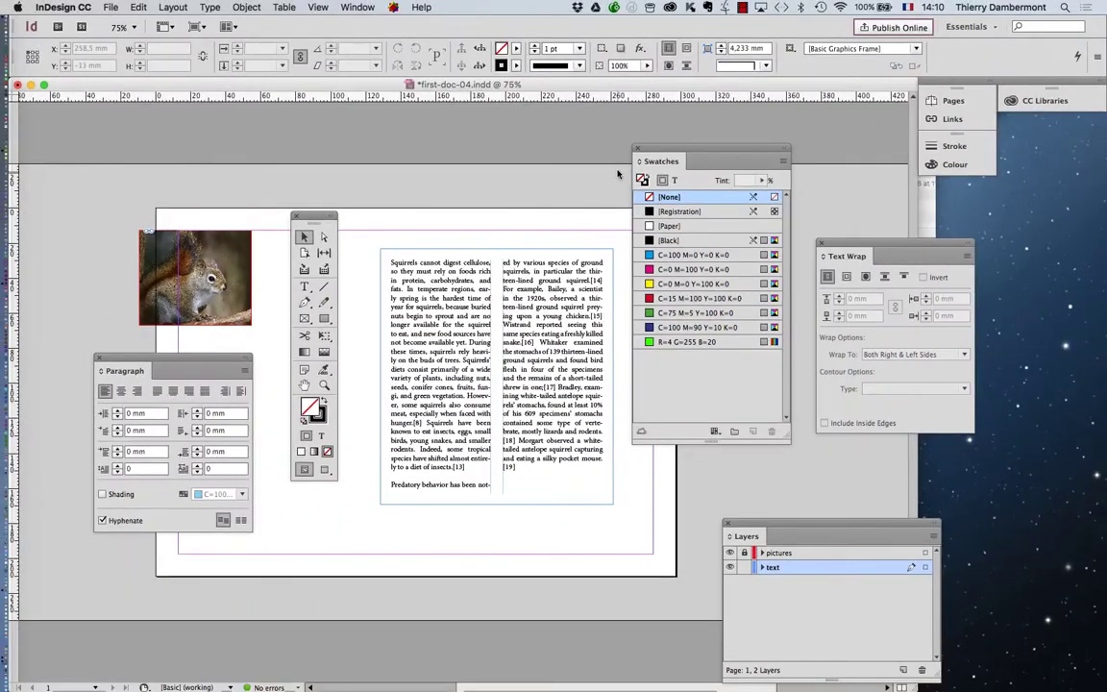
pyautogui.click(778, 43)
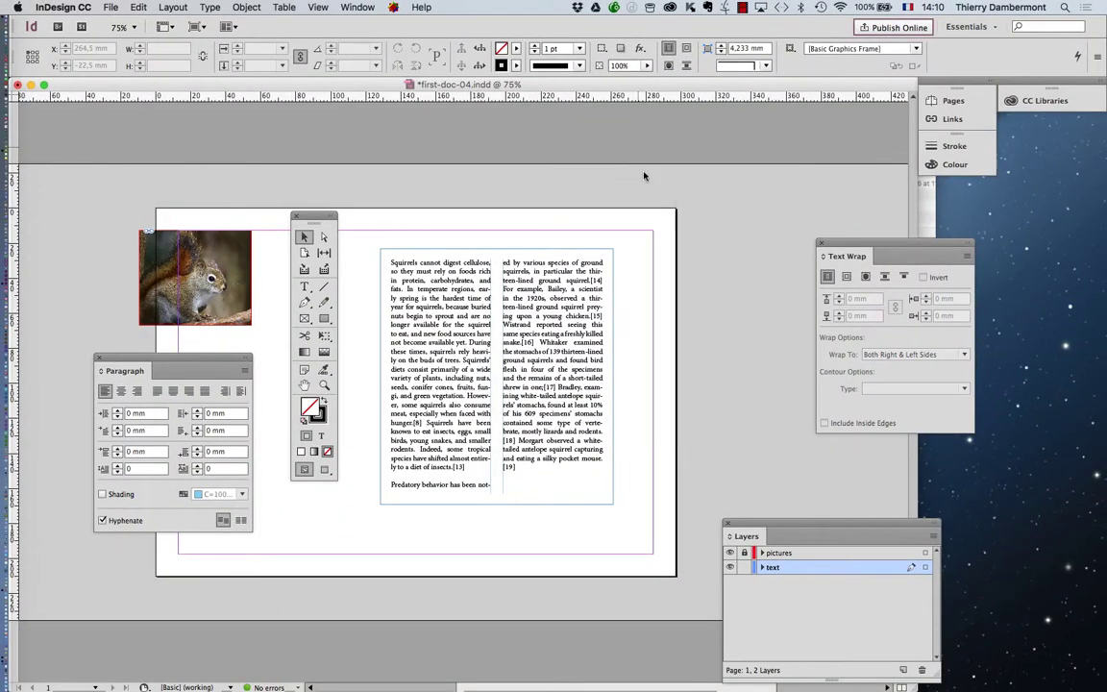
pyautogui.press('super+1')
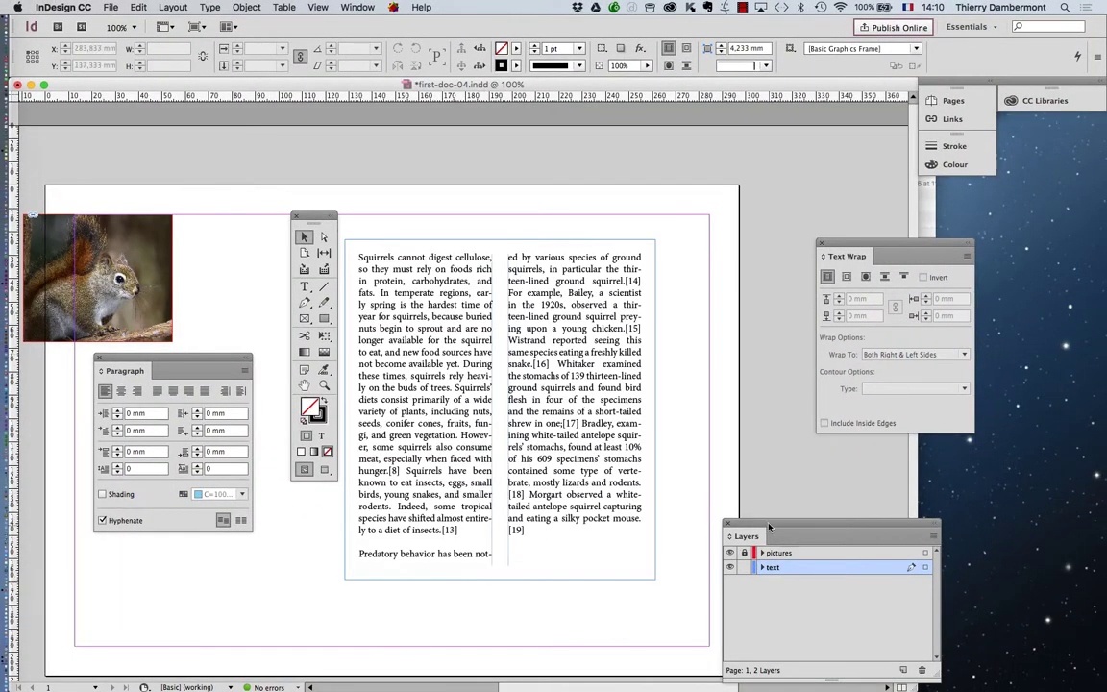
# Zoom to 150% and save the document as first-doc-05.indd
pyautogui.press('super+=')
pyautogui.press('super+=')
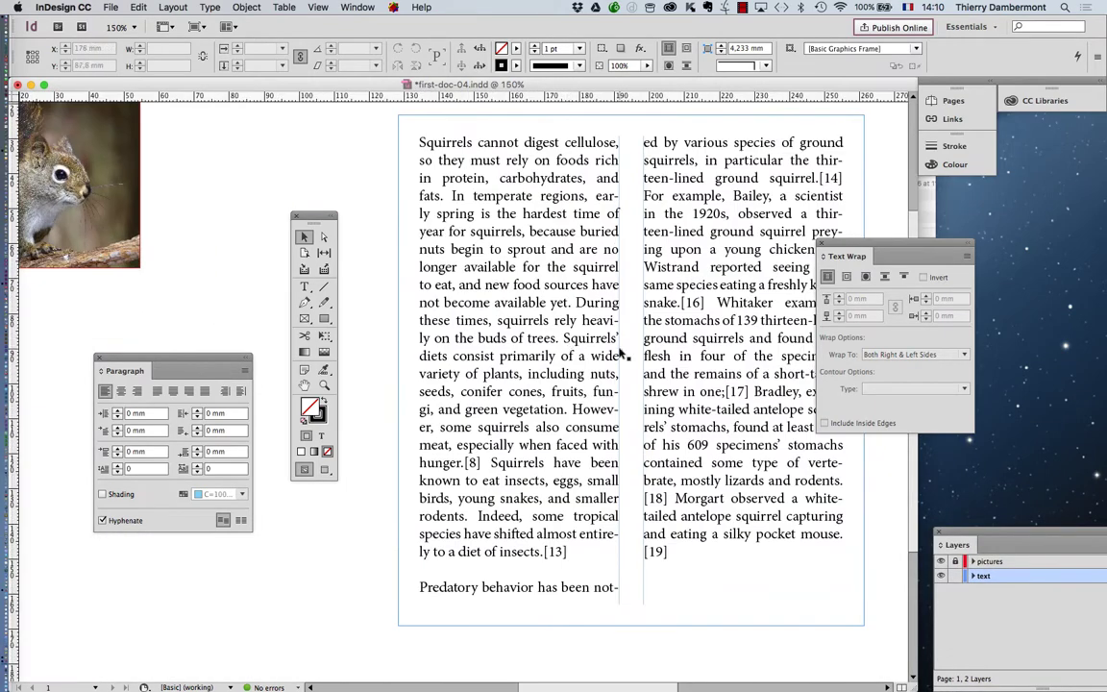
pyautogui.moveTo(303, 216); pyautogui.dragTo(282, 144)
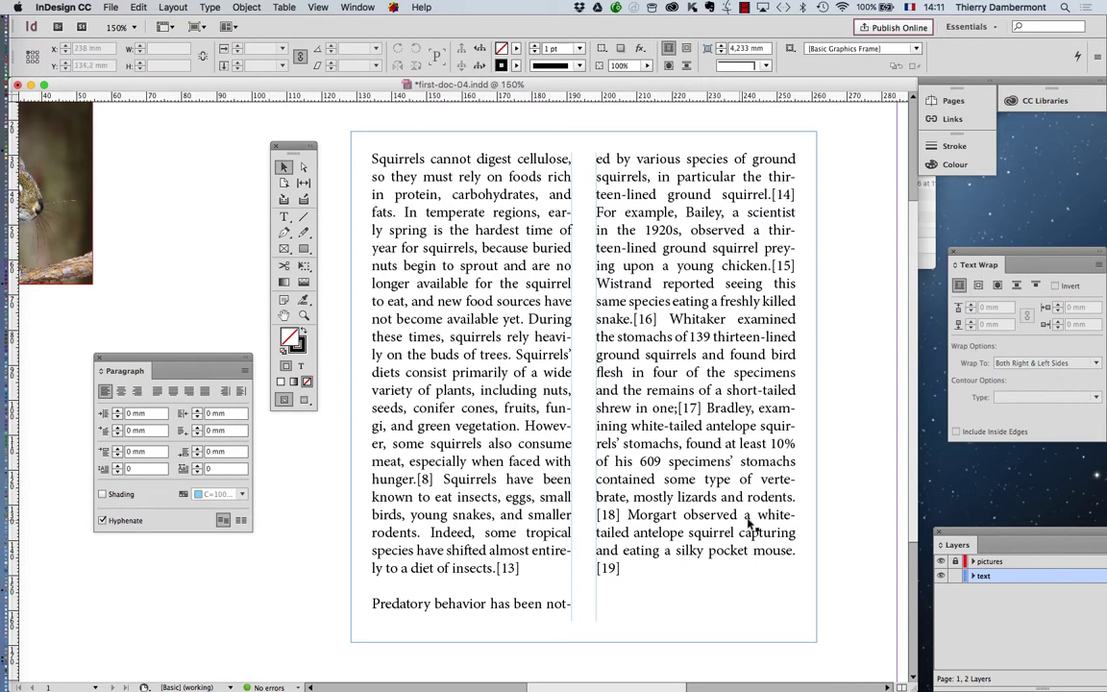
pyautogui.click(111, 6)
pyautogui.click(125, 106)
pyautogui.press('Right')
pyautogui.press('BackSpace')
pyautogui.write('5')
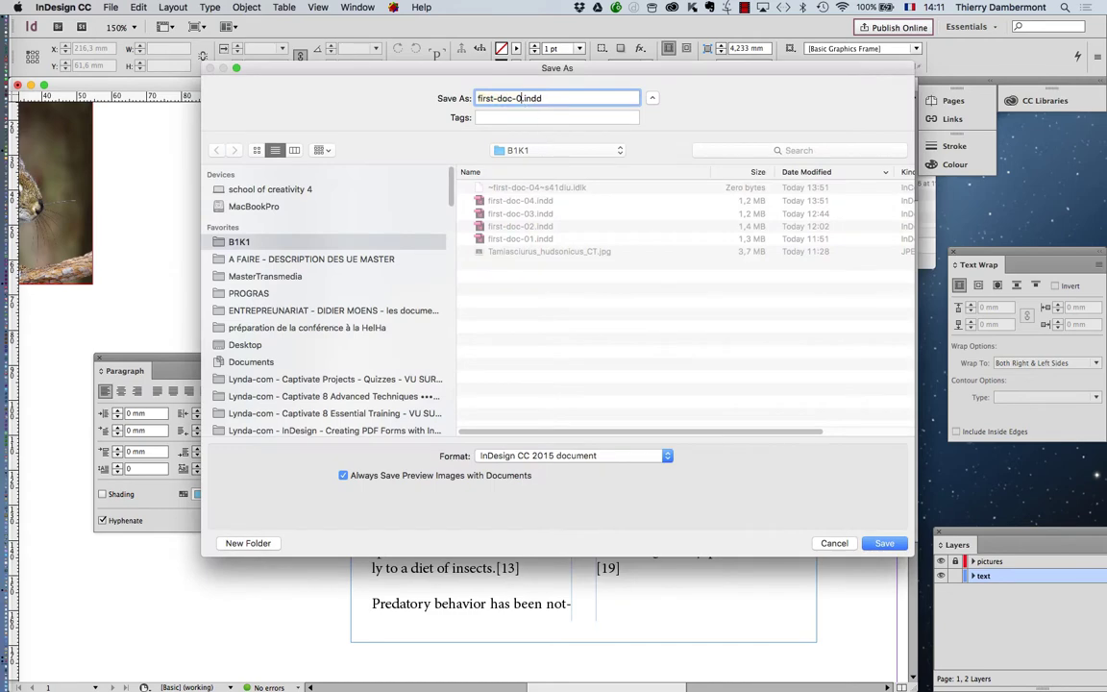
pyautogui.press('Return')
pyautogui.click(544, 249)
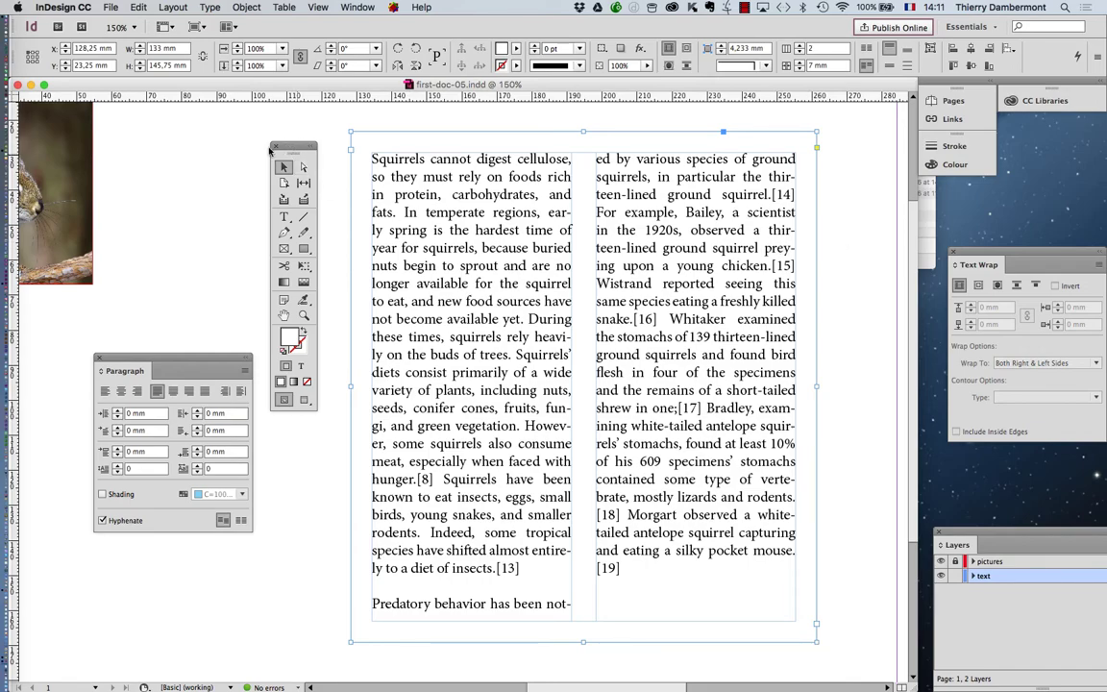
# Set the text frame width to 130 mm in the Control panel
pyautogui.moveTo(280, 145); pyautogui.dragTo(105, 114)
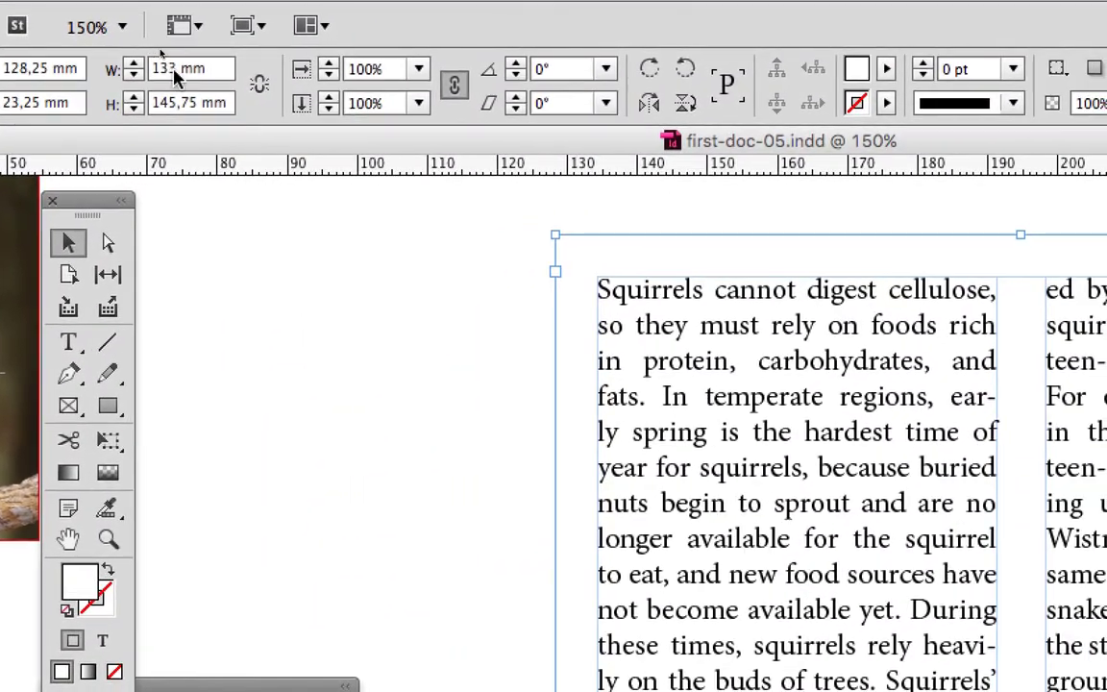
pyautogui.doubleClick(174, 71)
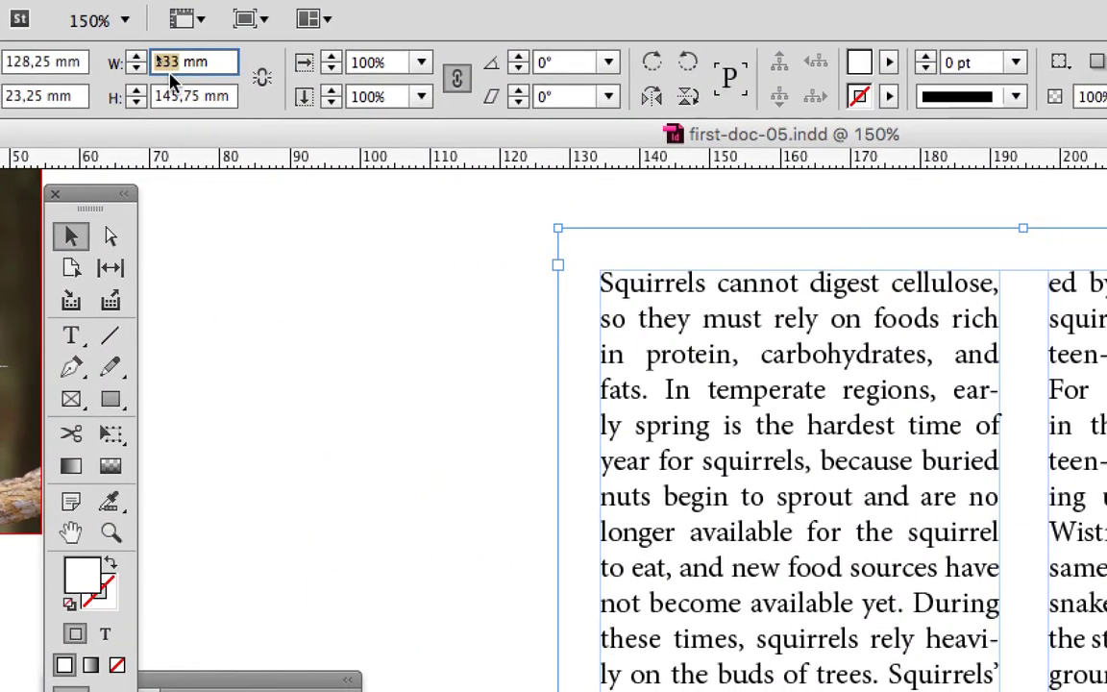
pyautogui.write('130')
pyautogui.press('Tab')
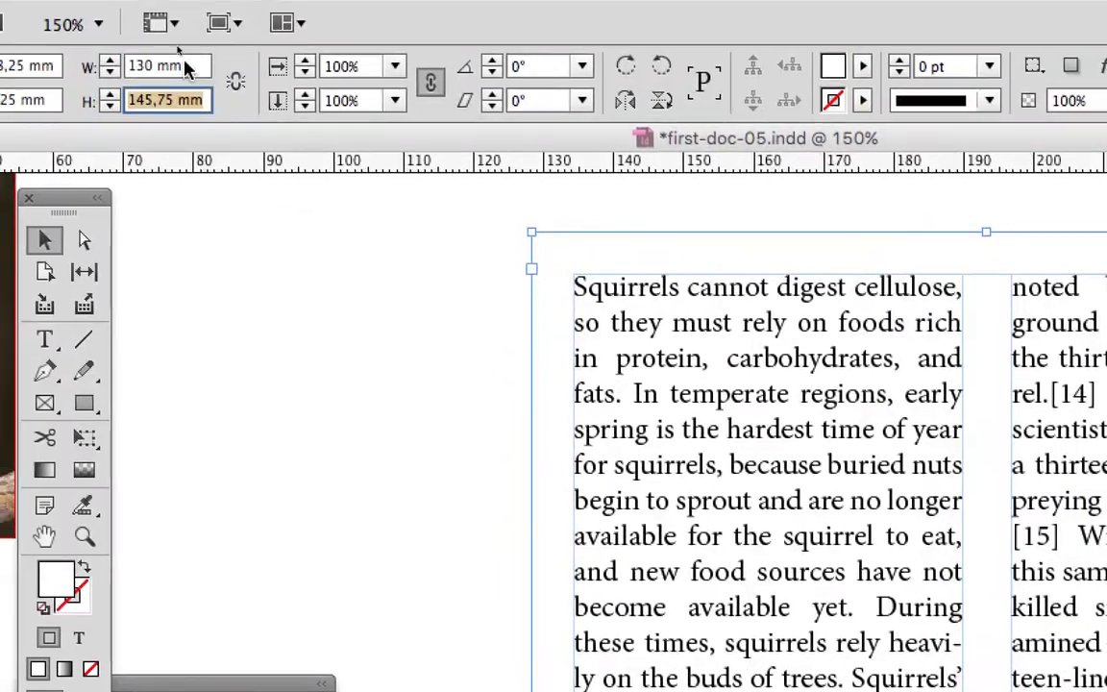
# Try a 150 mm width, return to 130 mm, and bring up Text Frame Options
pyautogui.moveTo(132, 11); pyautogui.dragTo(43, 10)
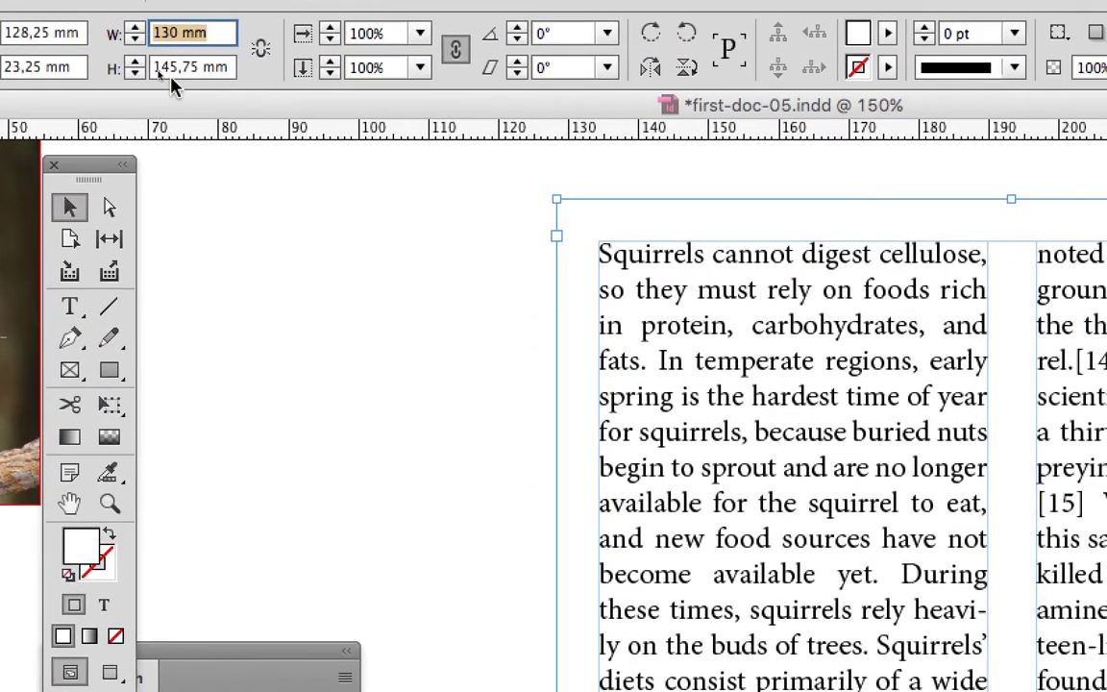
pyautogui.click(218, 30)
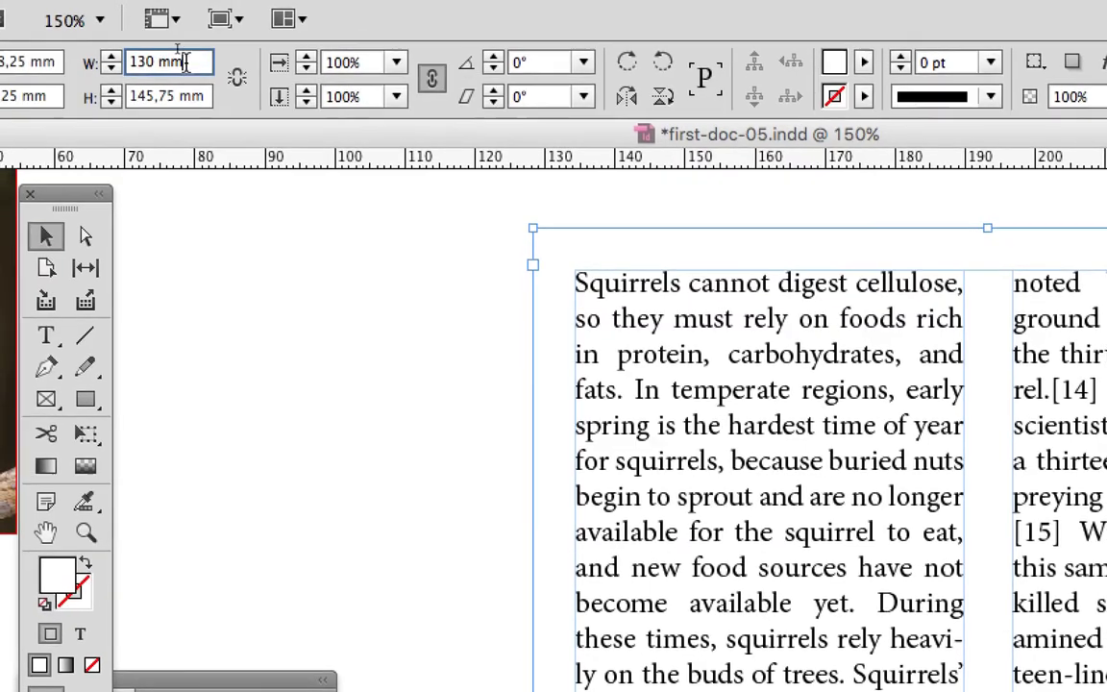
pyautogui.moveTo(186, 62); pyautogui.dragTo(87, 64)
pyautogui.write('150')
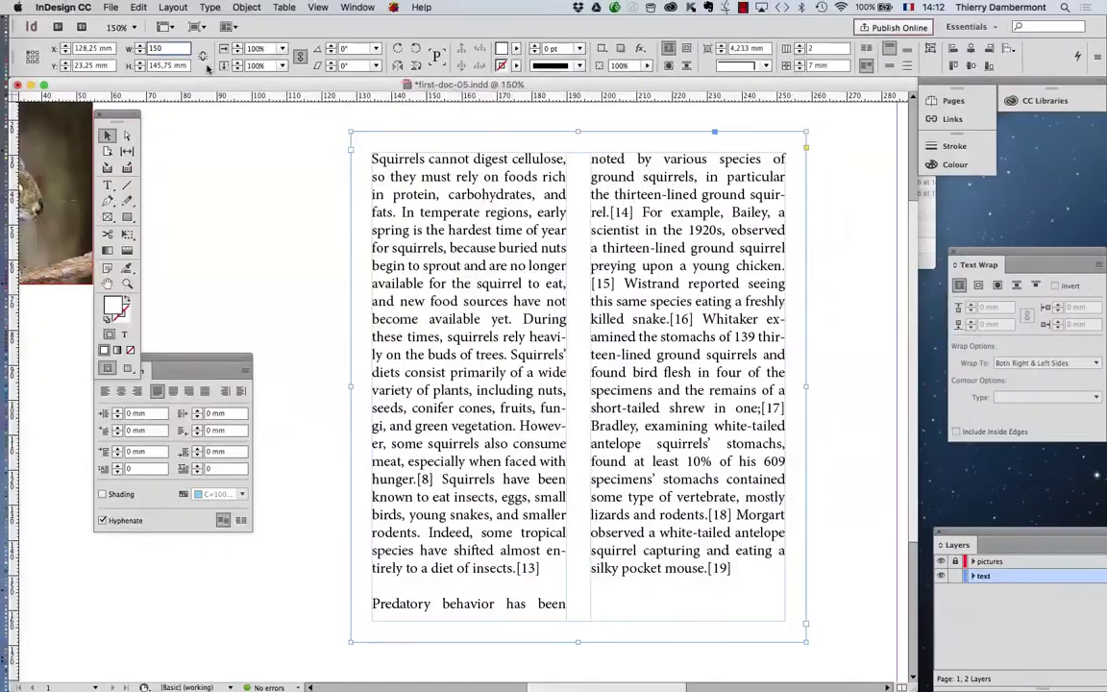
pyautogui.press('Tab')
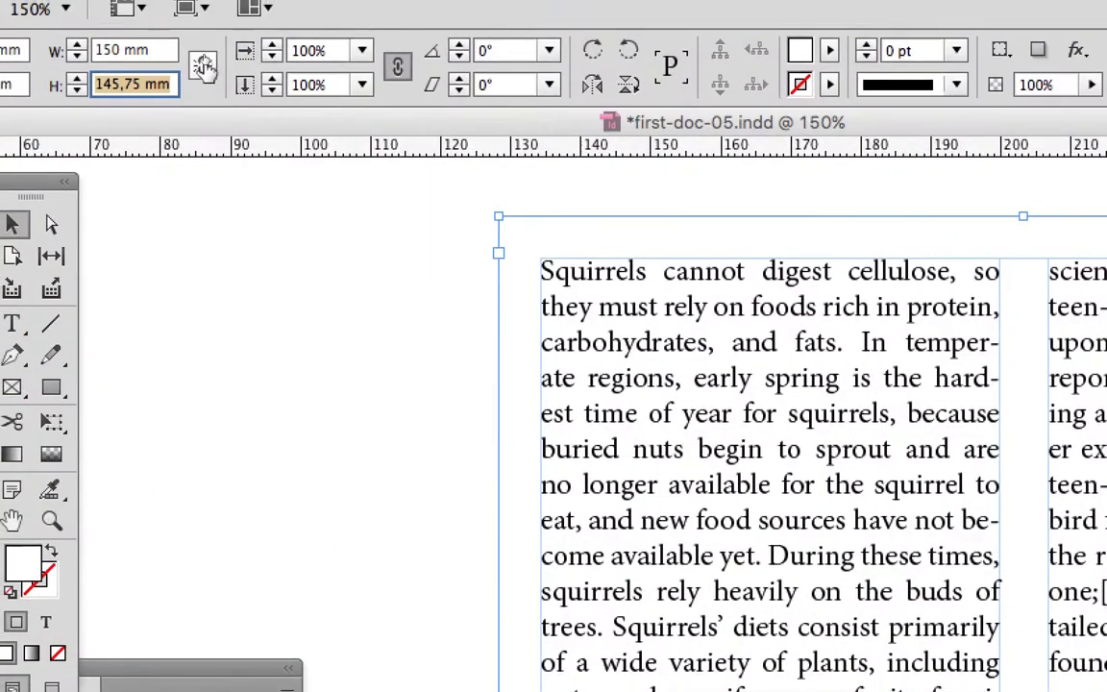
pyautogui.click(130, 48)
pyautogui.write('130')
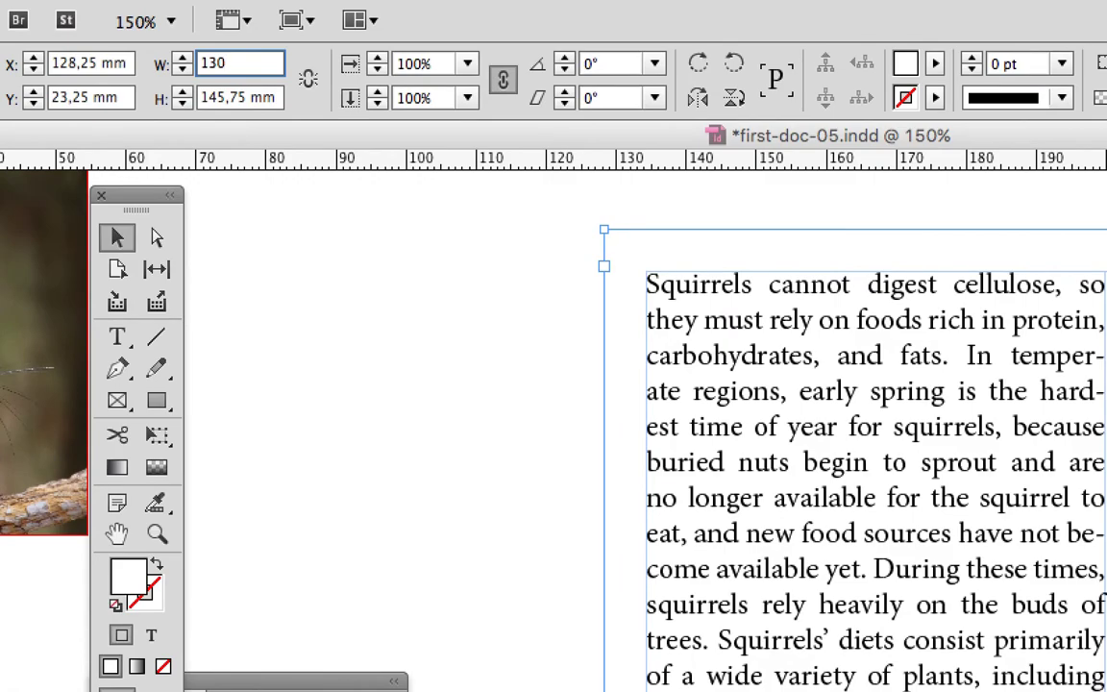
pyautogui.press('Tab')
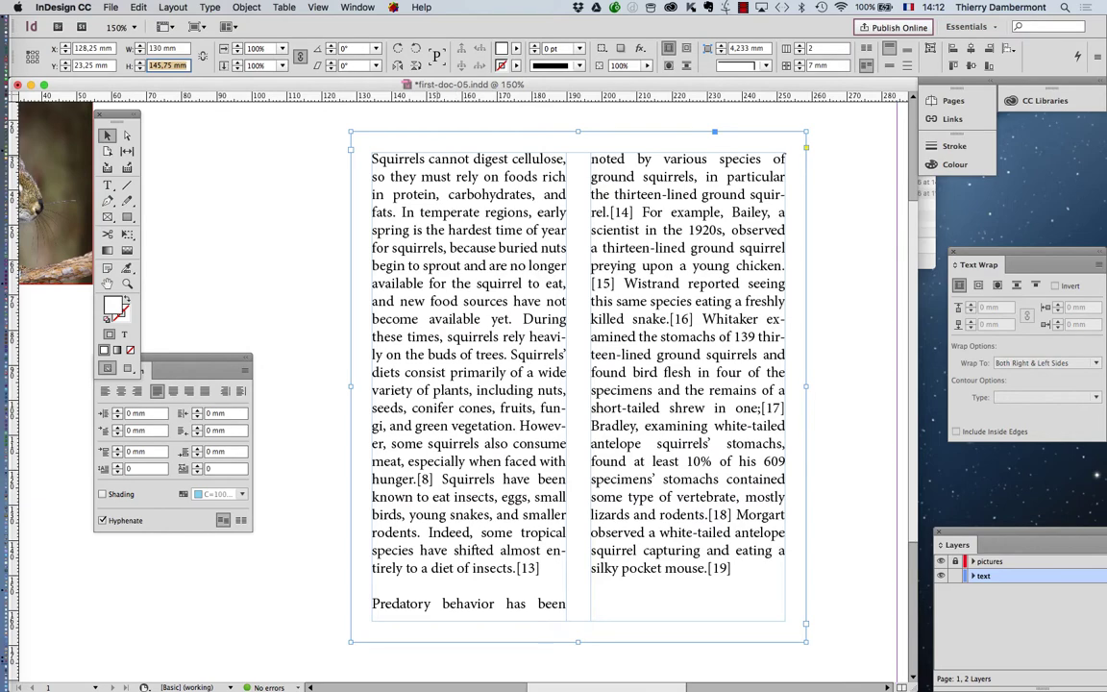
pyautogui.press('super+b')
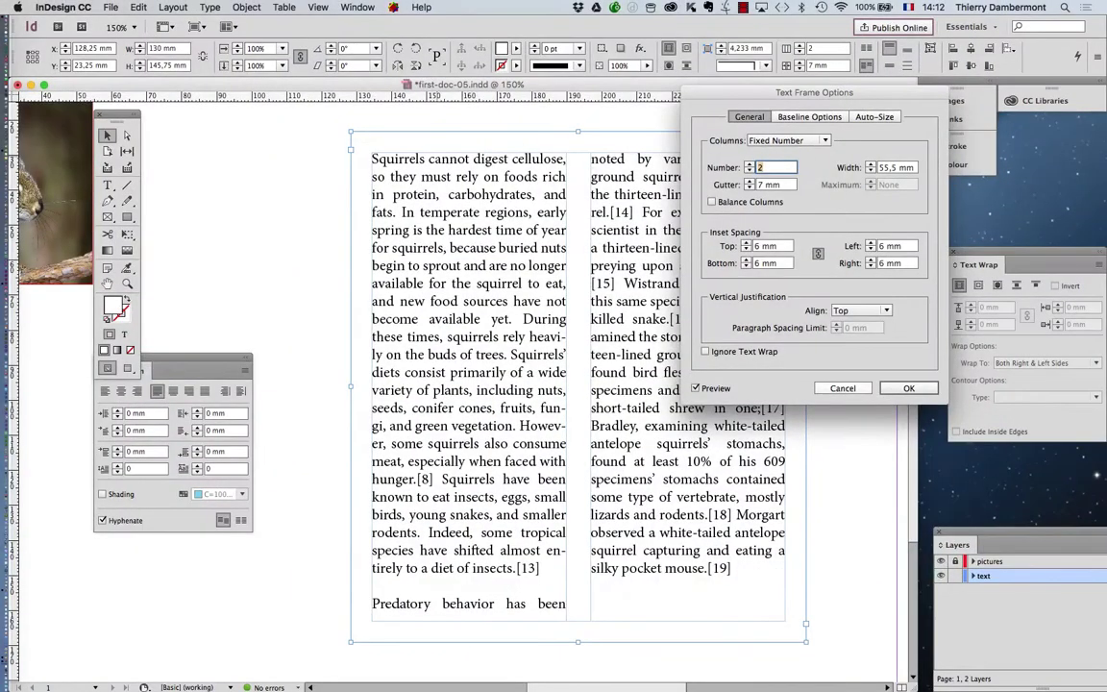
# Confirm two columns with a 7 mm gutter and deselect the frame
pyautogui.press('Return')
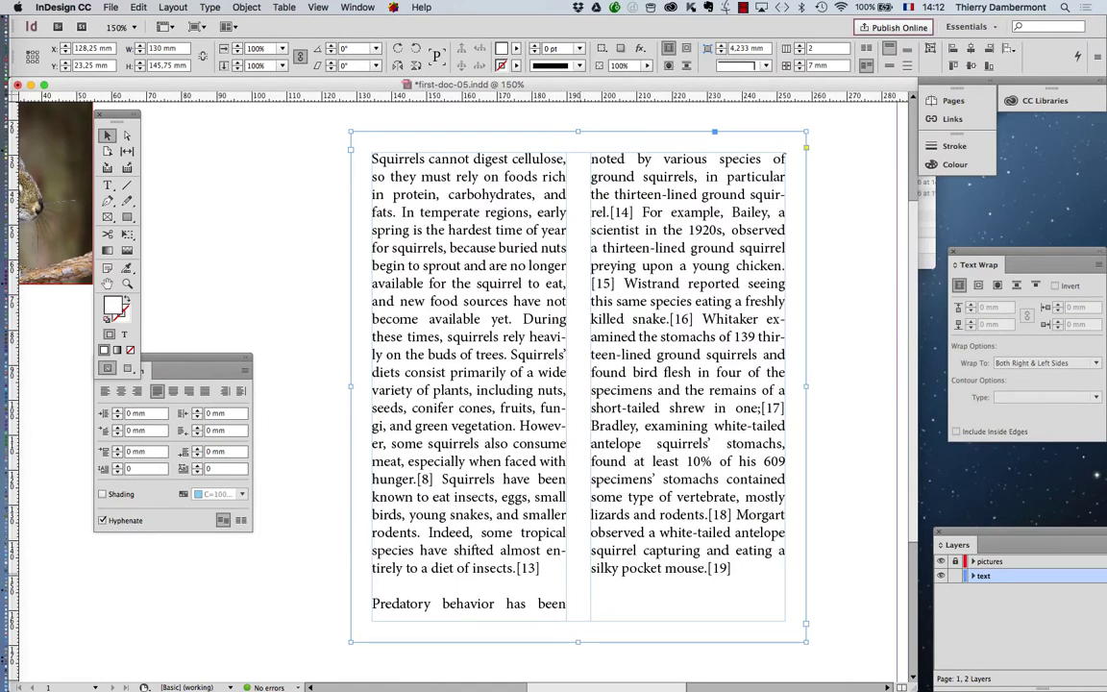
pyautogui.press('shift+super+a')
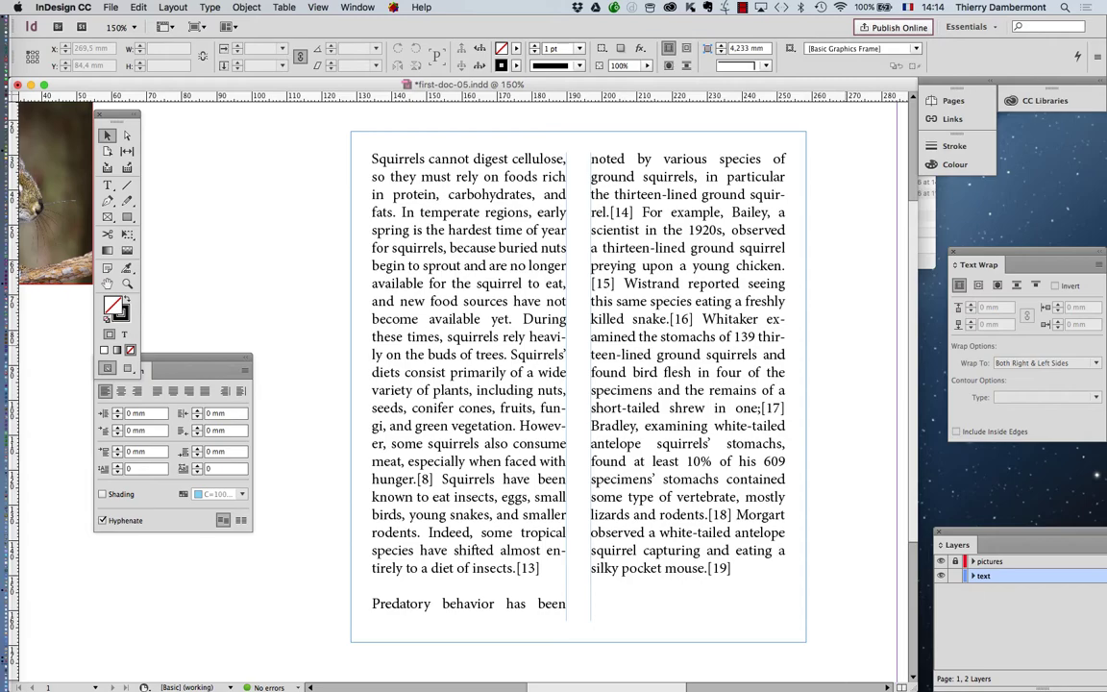
# Open the Justification dialog for the selected squirrel text frame from the Paragraph panel menu
pyautogui.click(396, 191)
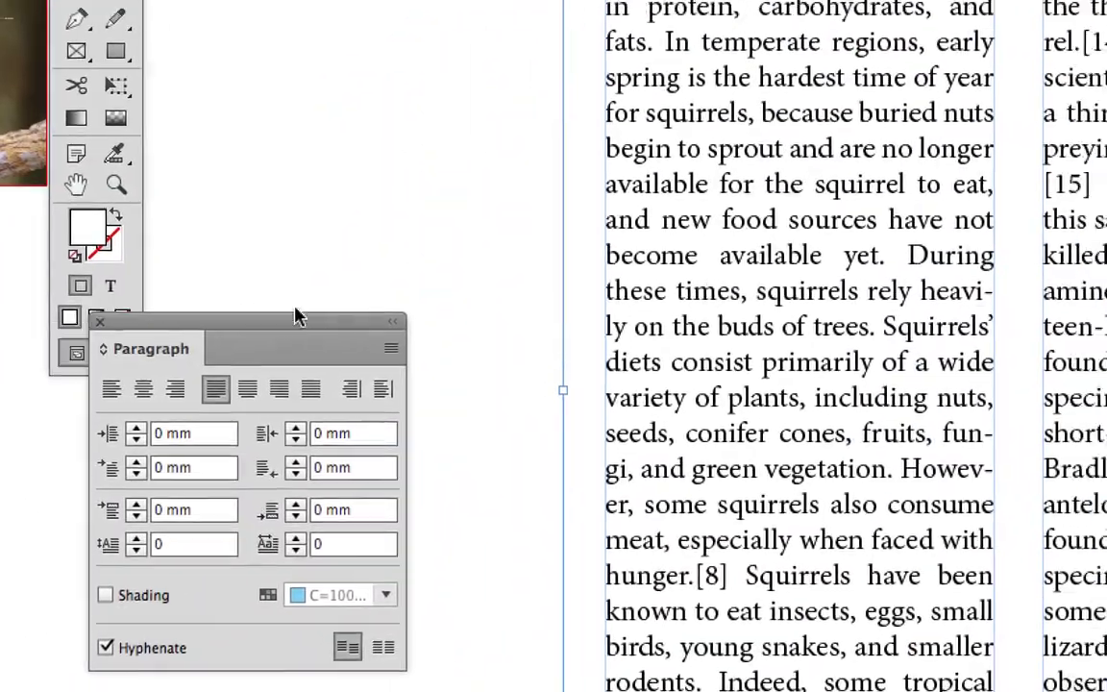
pyautogui.moveTo(296, 317); pyautogui.dragTo(415, 0)
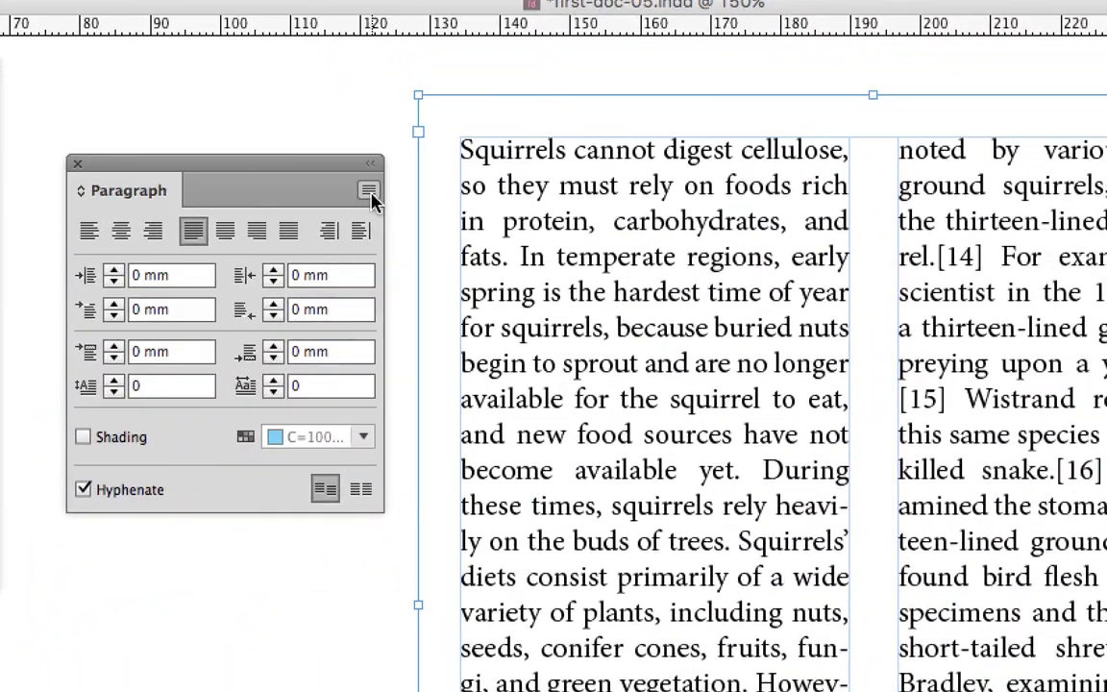
pyautogui.click(370, 193)
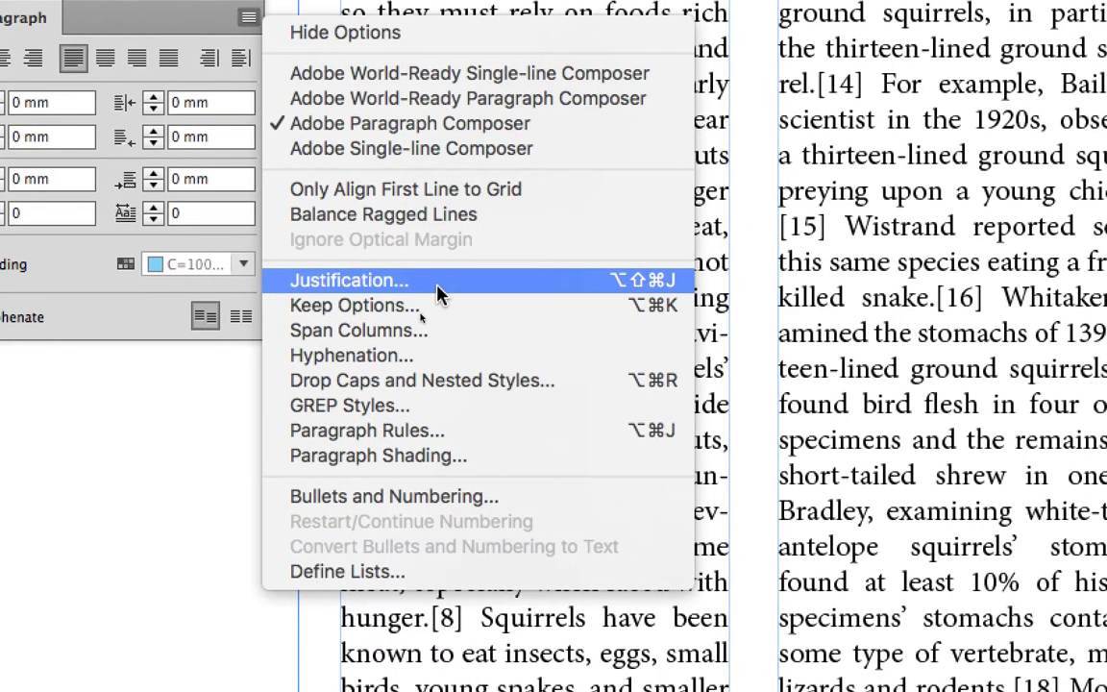
pyautogui.click(436, 282)
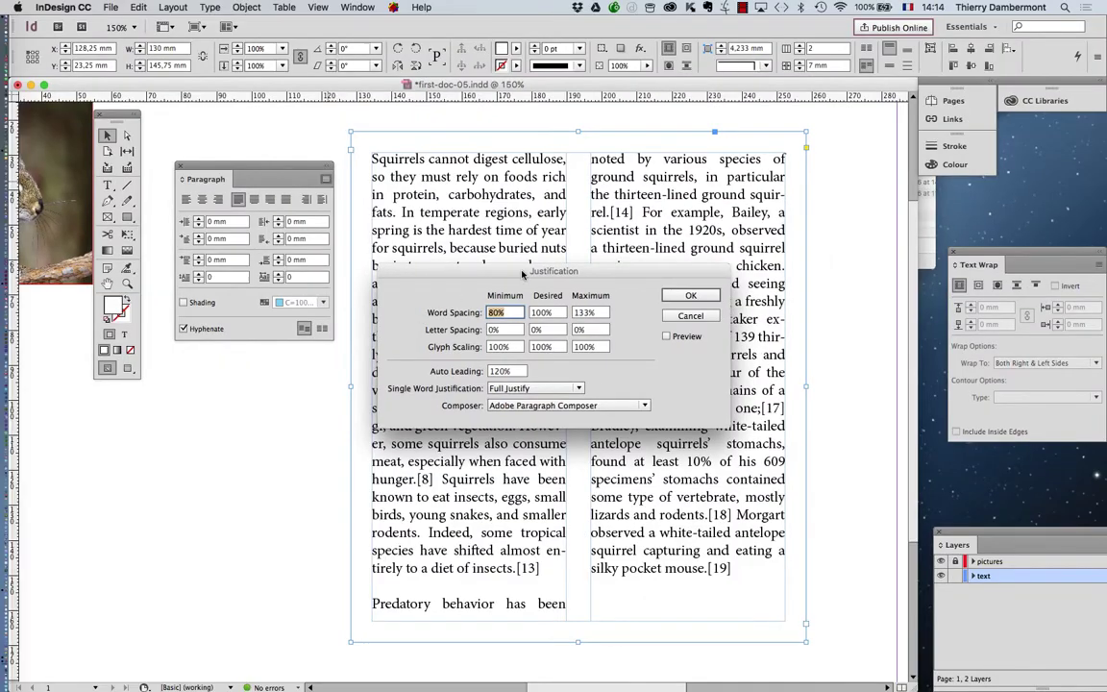
# Move the Justification dialog clear of the text and turn on Preview
pyautogui.moveTo(637, 203); pyautogui.dragTo(1106, 204)
pyautogui.moveTo(794, 262); pyautogui.dragTo(796, 295)
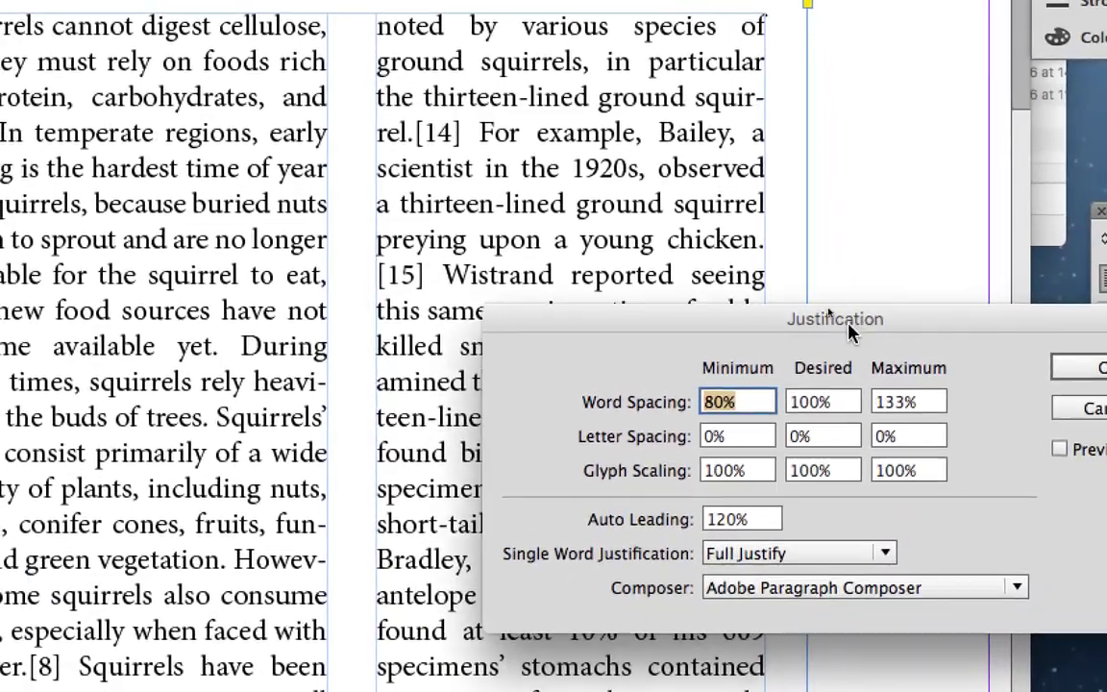
pyautogui.moveTo(850, 330); pyautogui.dragTo(630, 325)
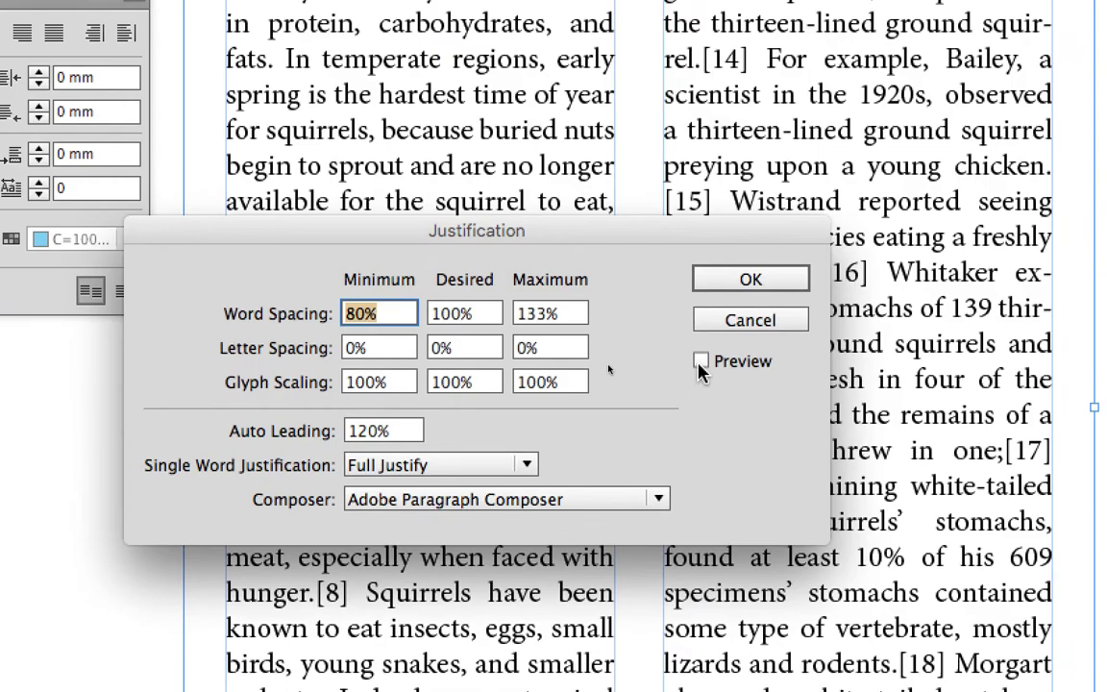
pyautogui.click(700, 369)
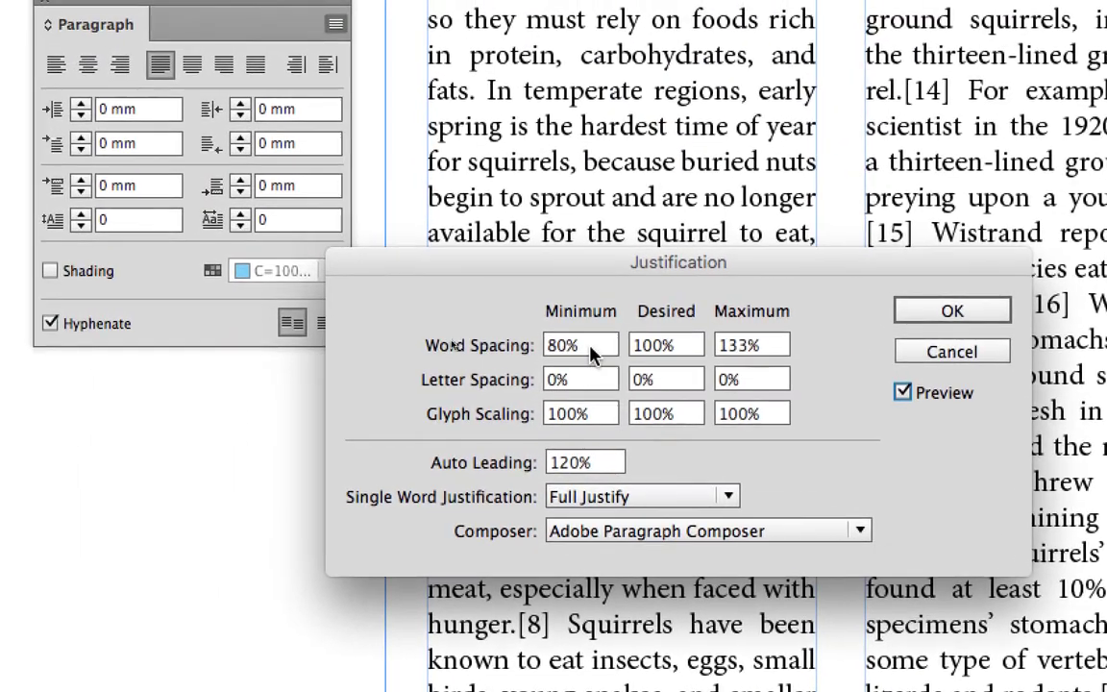
# Set letter spacing to -10% minimum and 10% maximum
pyautogui.moveTo(590, 349); pyautogui.dragTo(555, 347)
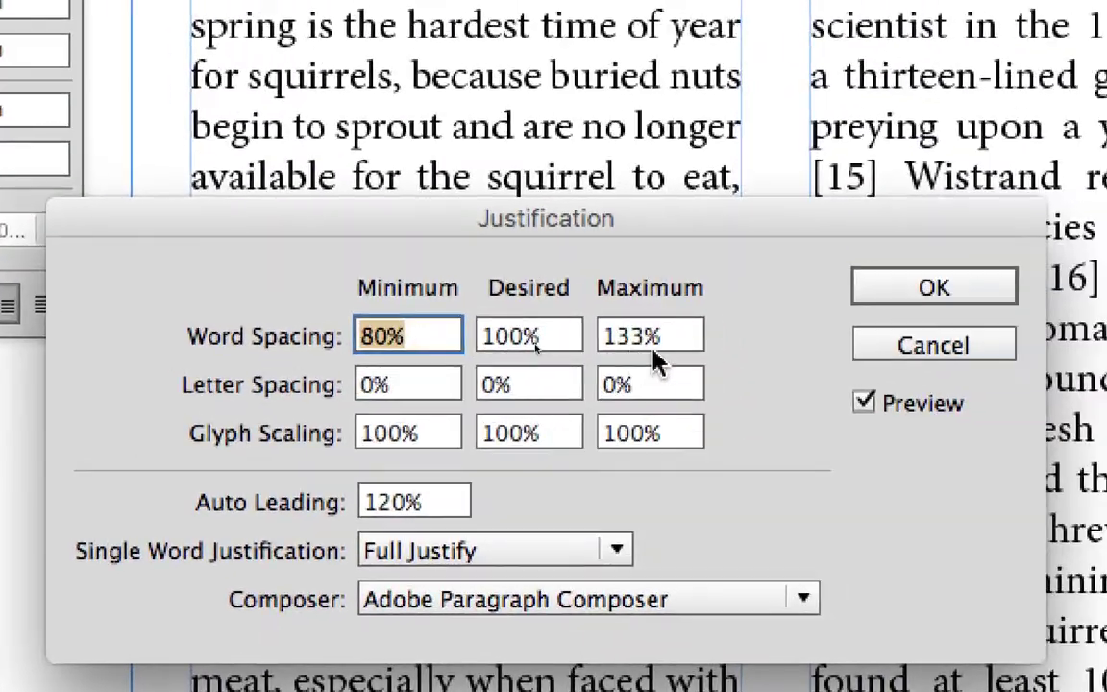
pyautogui.click(834, 338)
pyautogui.click(578, 389)
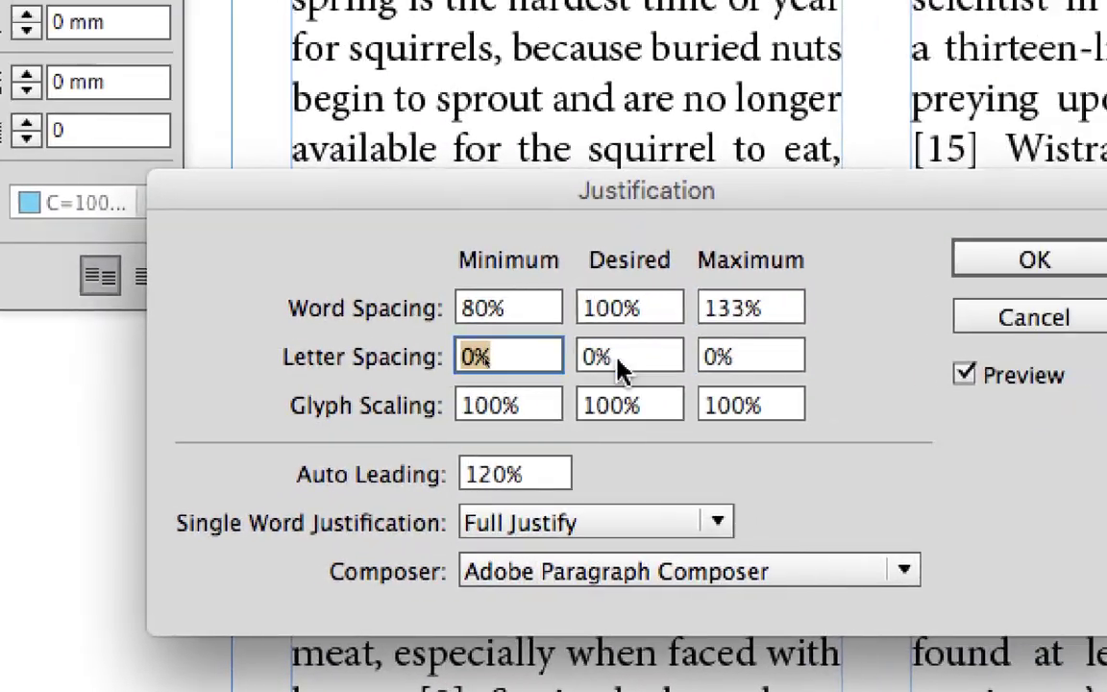
pyautogui.click(670, 356)
pyautogui.click(791, 355)
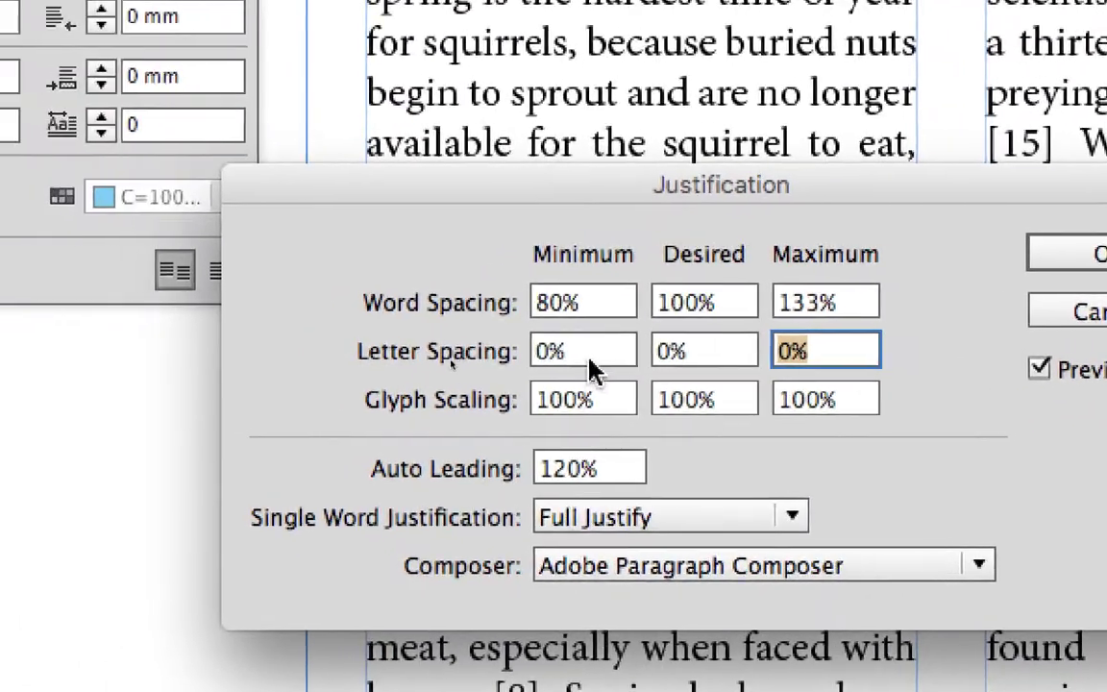
pyautogui.click(387, 369)
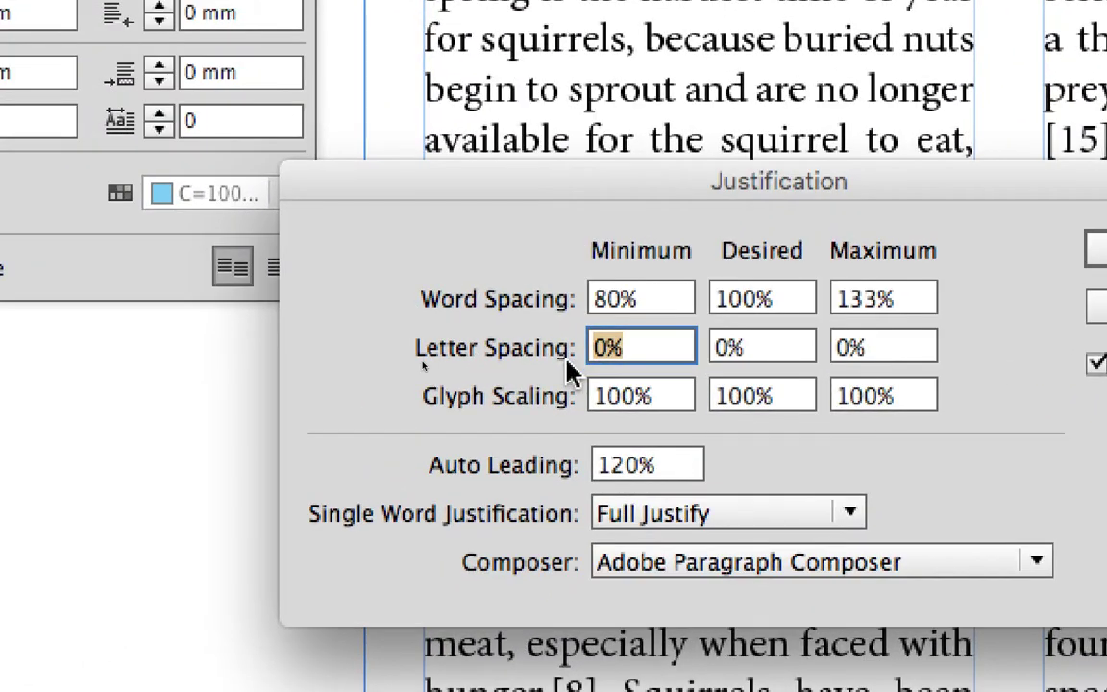
pyautogui.write('-10')
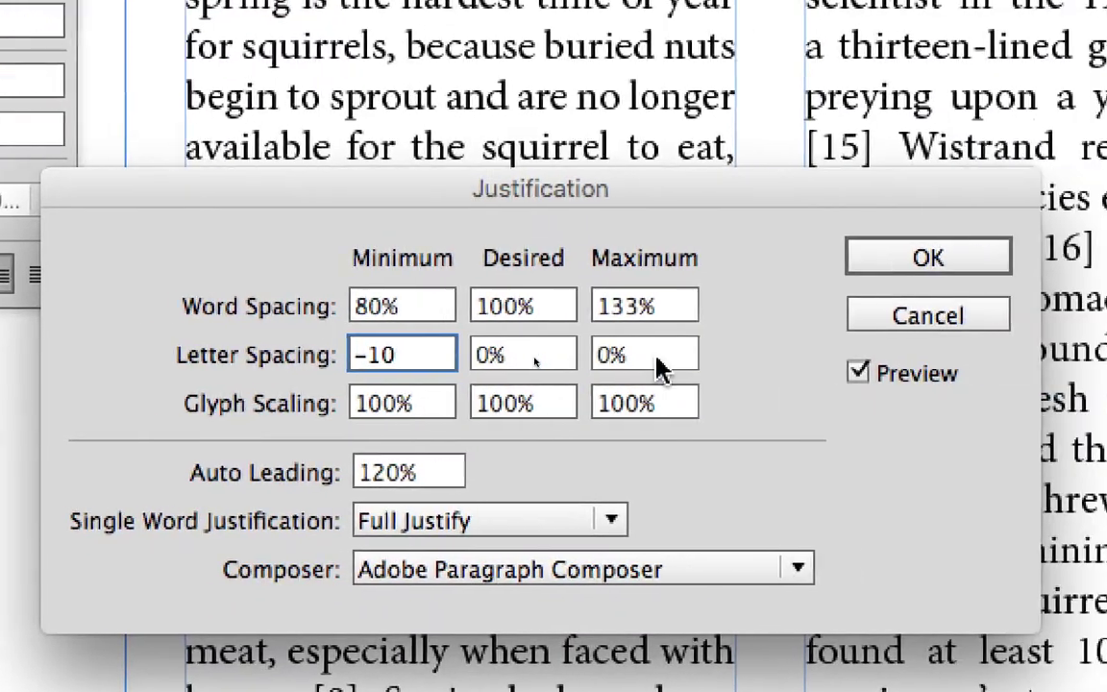
pyautogui.click(661, 368)
pyautogui.write('10')
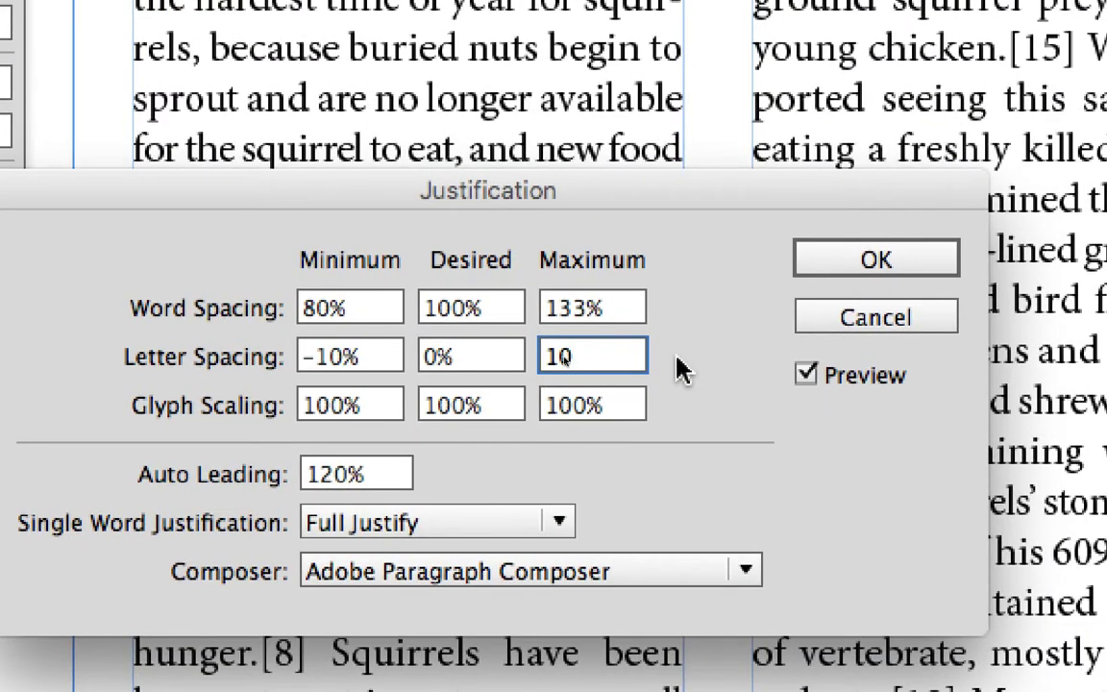
pyautogui.press('Tab')
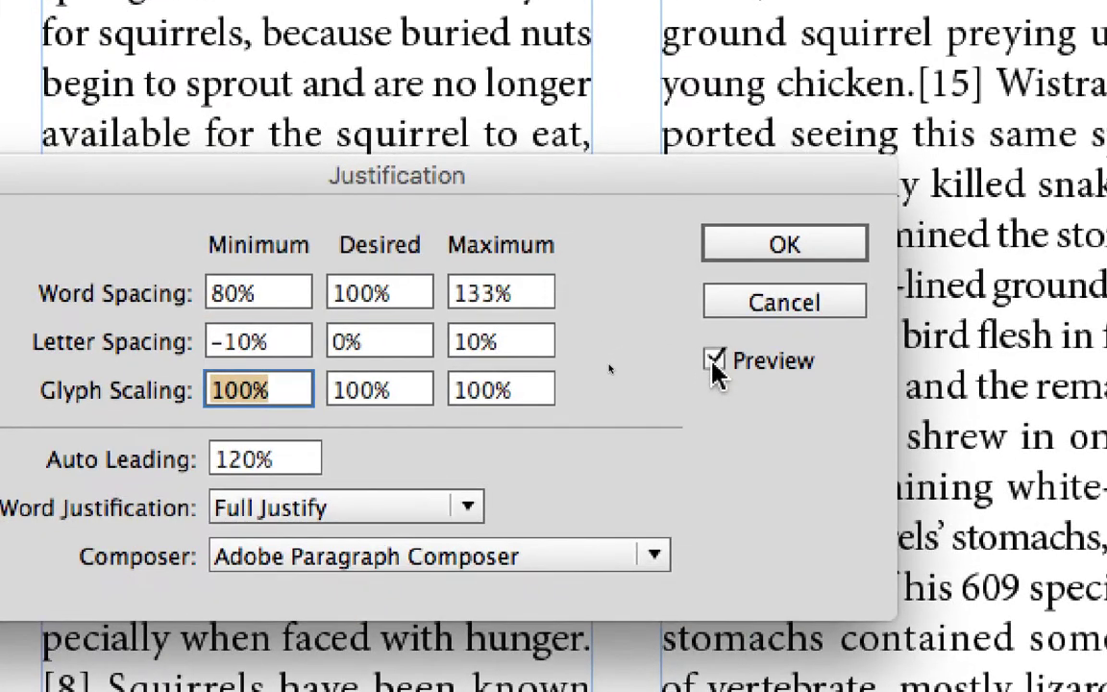
# Toggle Preview repeatedly to compare the columns with the old and new letter spacing
pyautogui.click(812, 374)
pyautogui.click(714, 362)
pyautogui.click(714, 363)
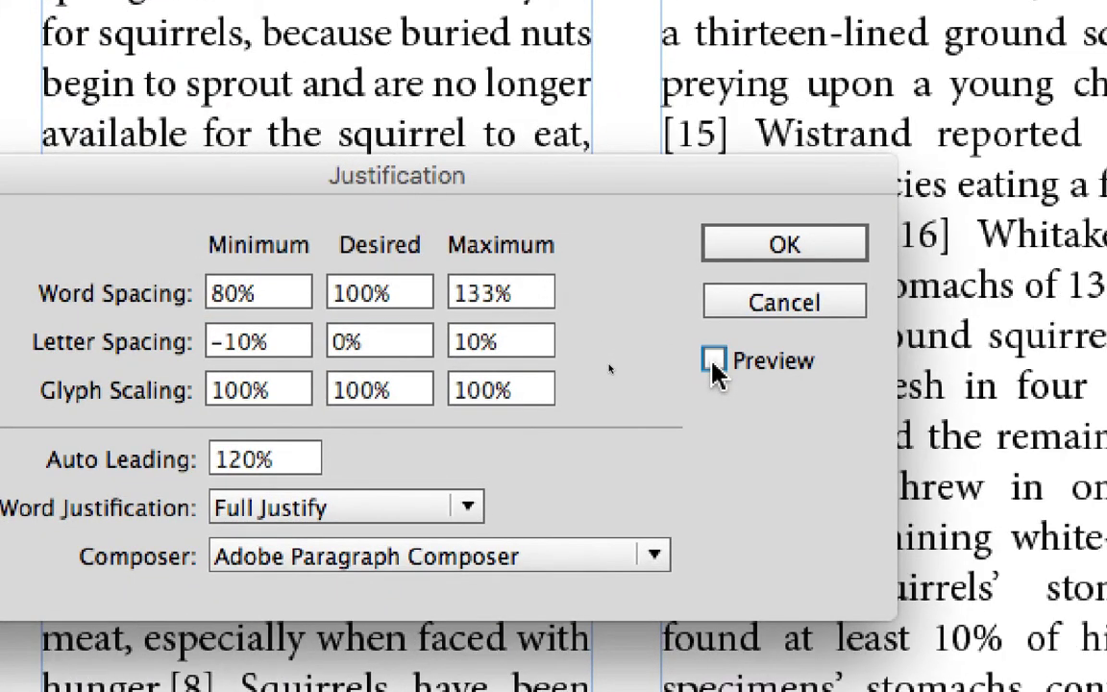
pyautogui.click(714, 362)
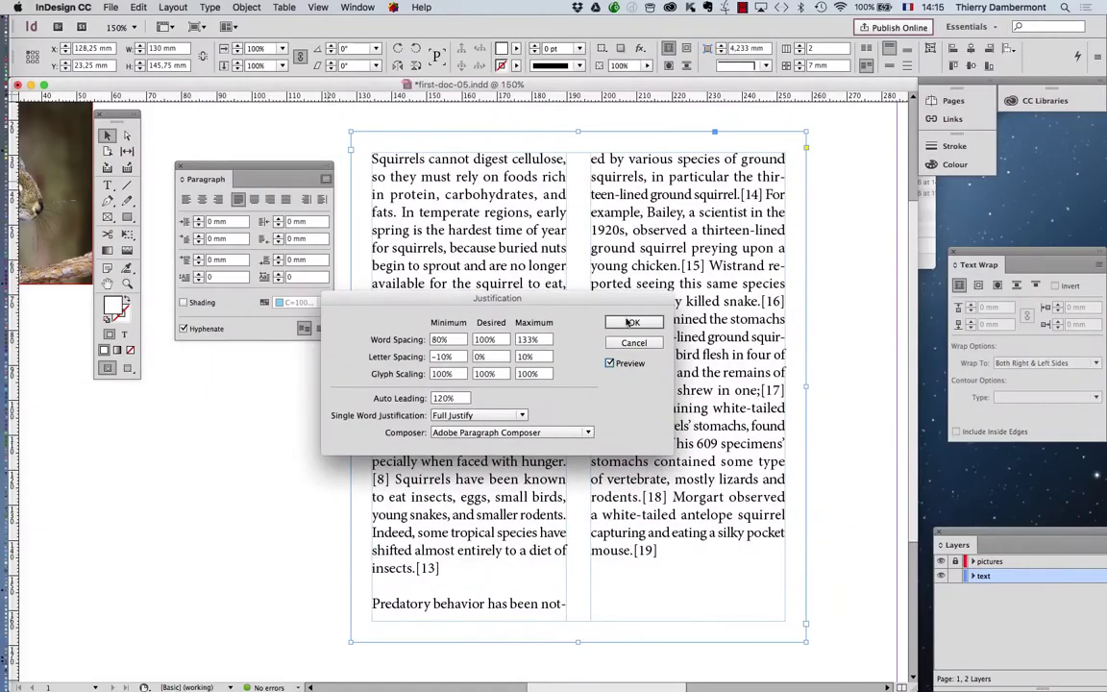
pyautogui.moveTo(753, 183); pyautogui.dragTo(471, 284)
pyautogui.moveTo(517, 344); pyautogui.dragTo(336, 408)
pyautogui.click(322, 473)
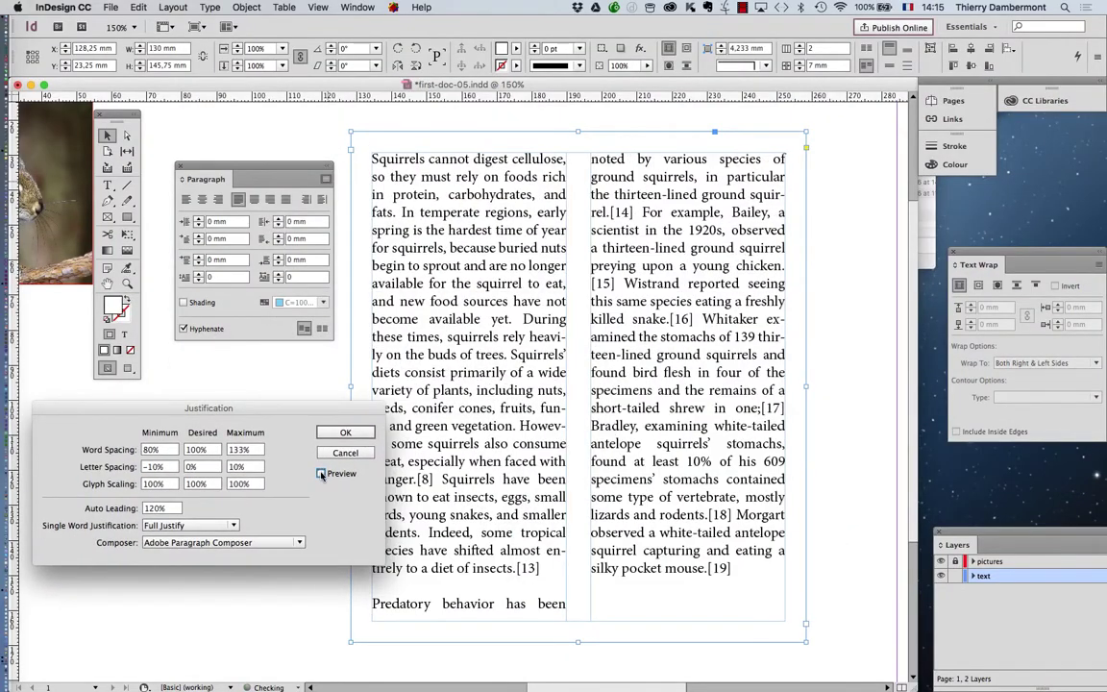
pyautogui.click(322, 474)
pyautogui.click(322, 473)
pyautogui.click(322, 474)
pyautogui.click(322, 473)
pyautogui.click(322, 474)
pyautogui.click(322, 473)
pyautogui.click(322, 473)
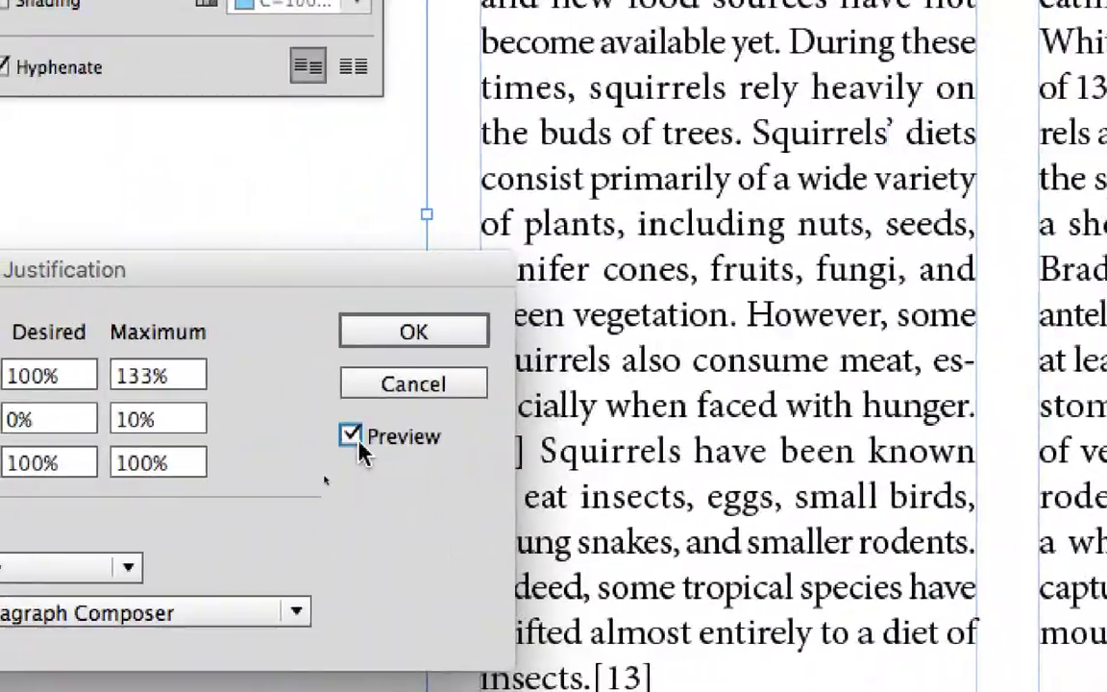
pyautogui.click(297, 443)
pyautogui.click(297, 443)
pyautogui.click(356, 442)
pyautogui.click(356, 442)
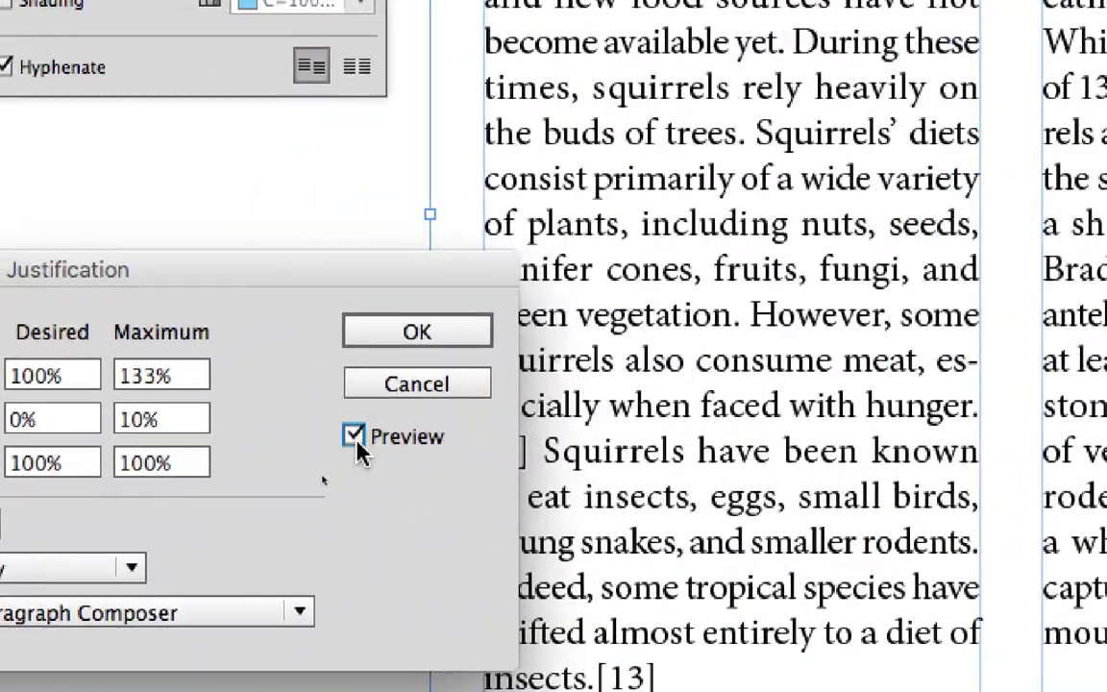
pyautogui.click(356, 442)
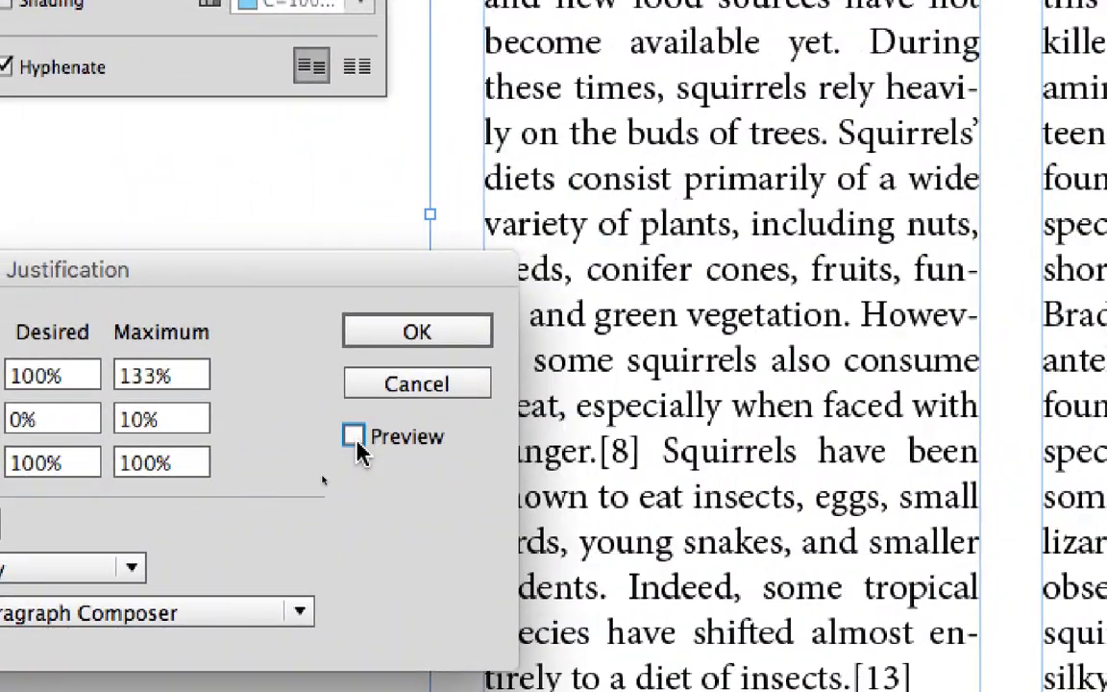
pyautogui.click(355, 438)
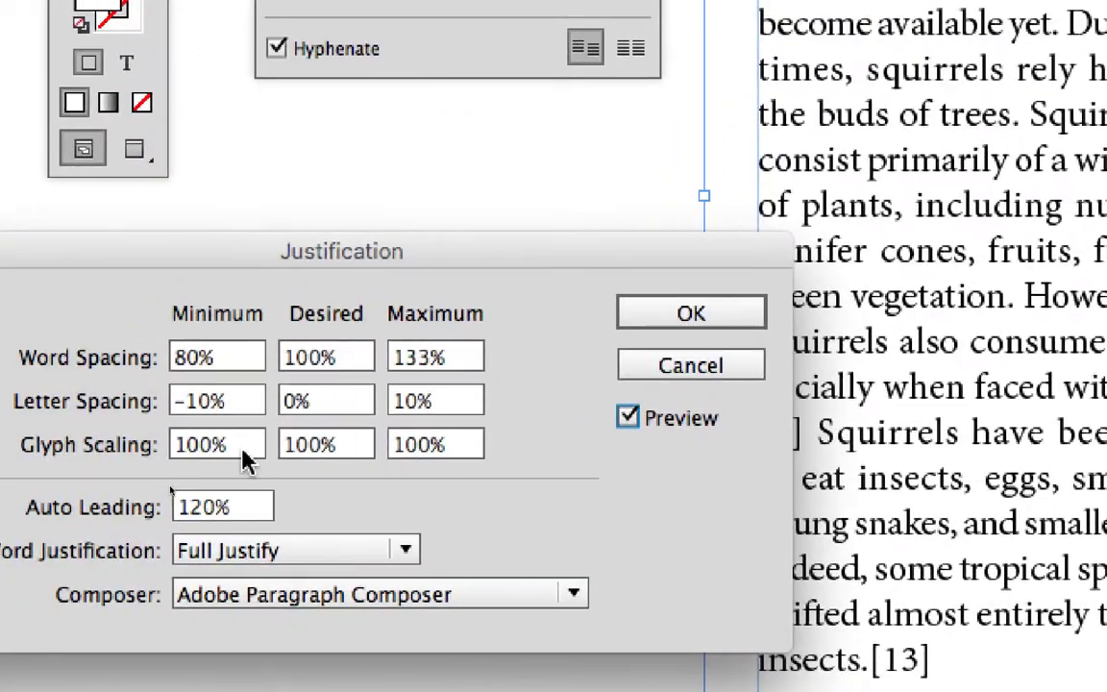
# Set glyph scaling to 90% minimum and 110% maximum
pyautogui.click(226, 452)
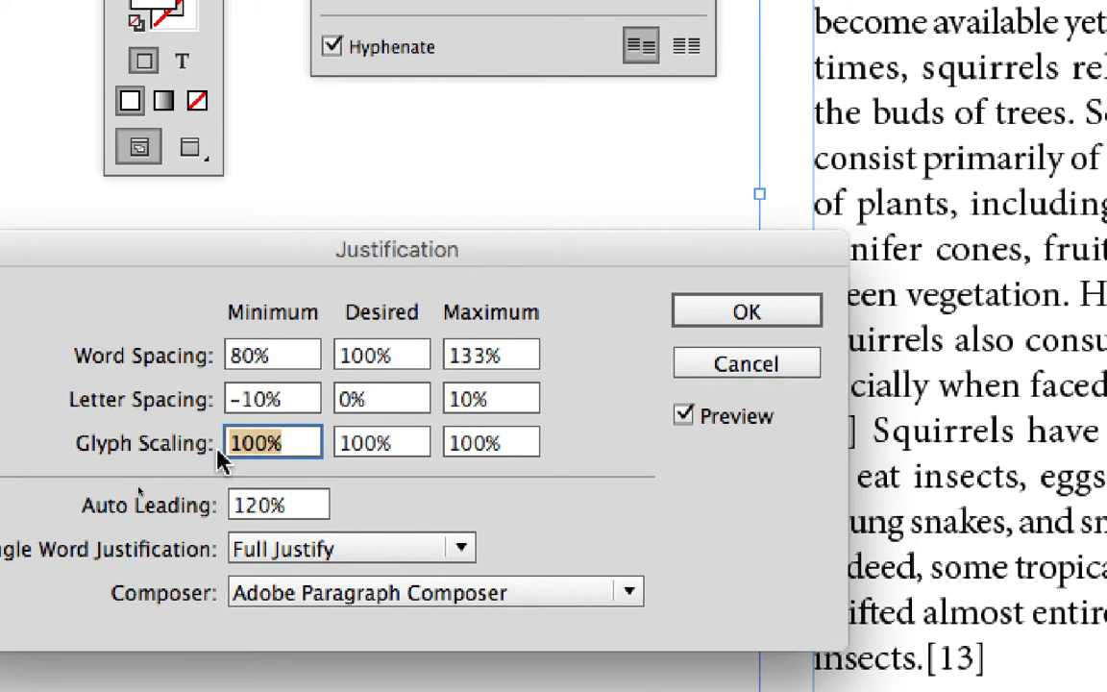
pyautogui.write('90')
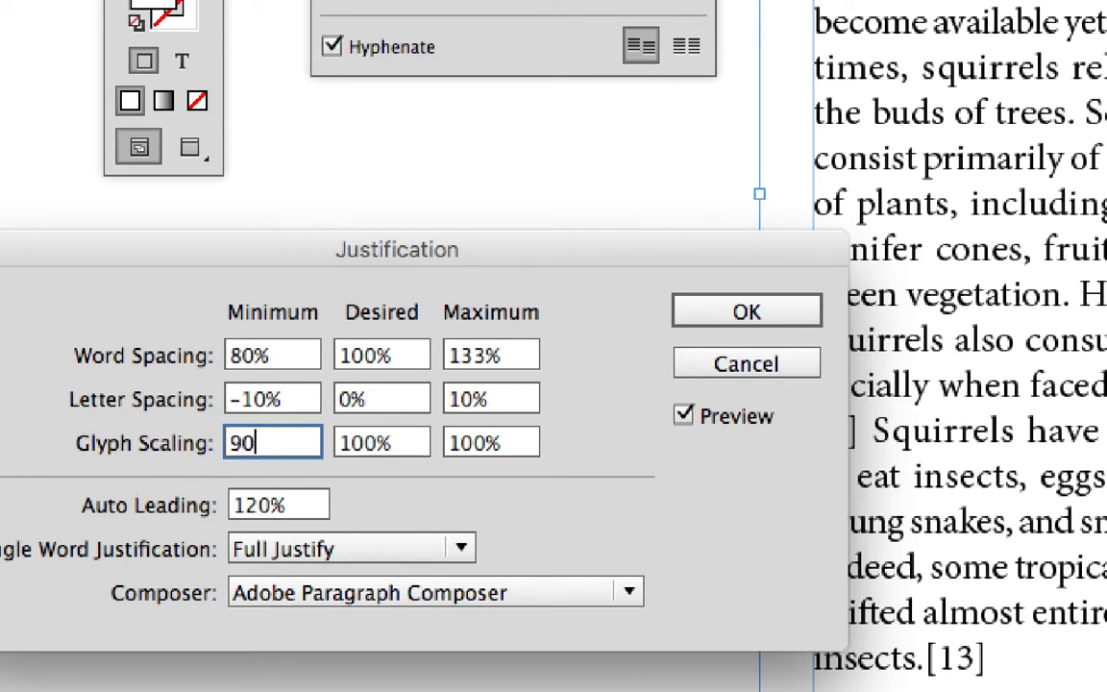
pyautogui.press('Tab')
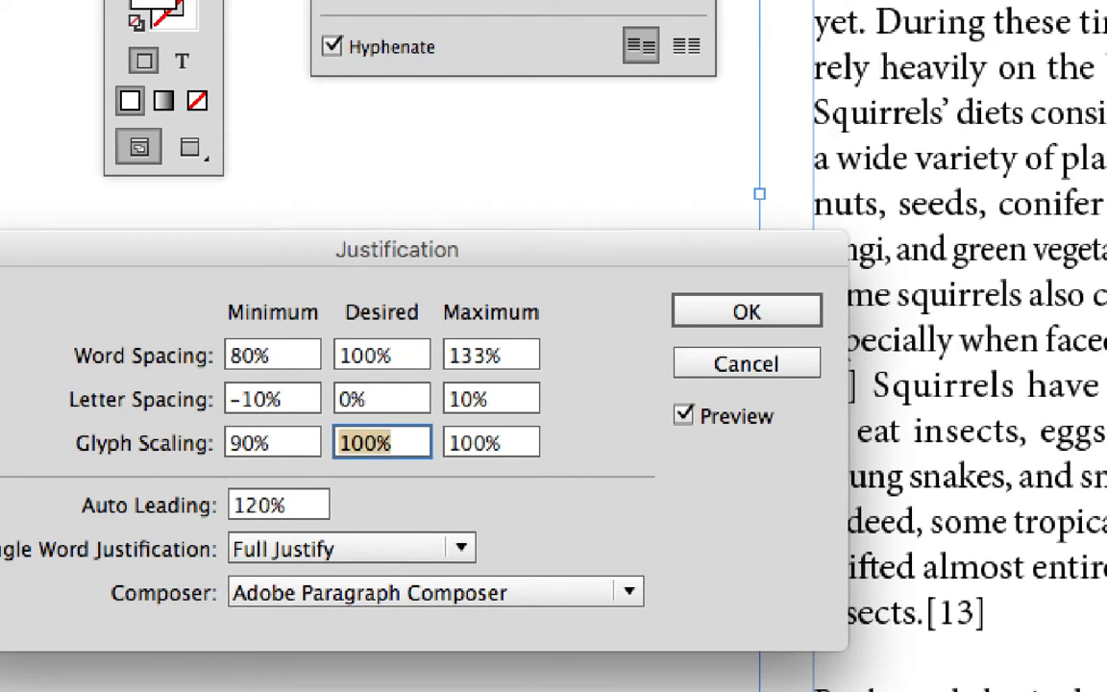
pyautogui.press('Tab')
pyautogui.write('110')
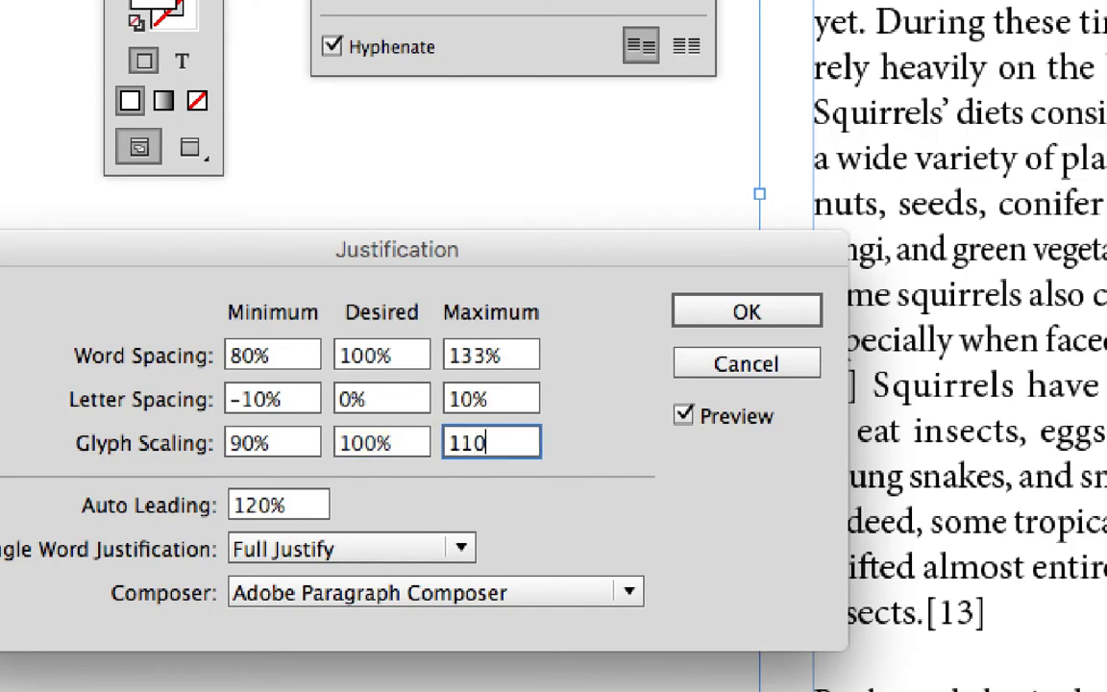
pyautogui.press('Tab')
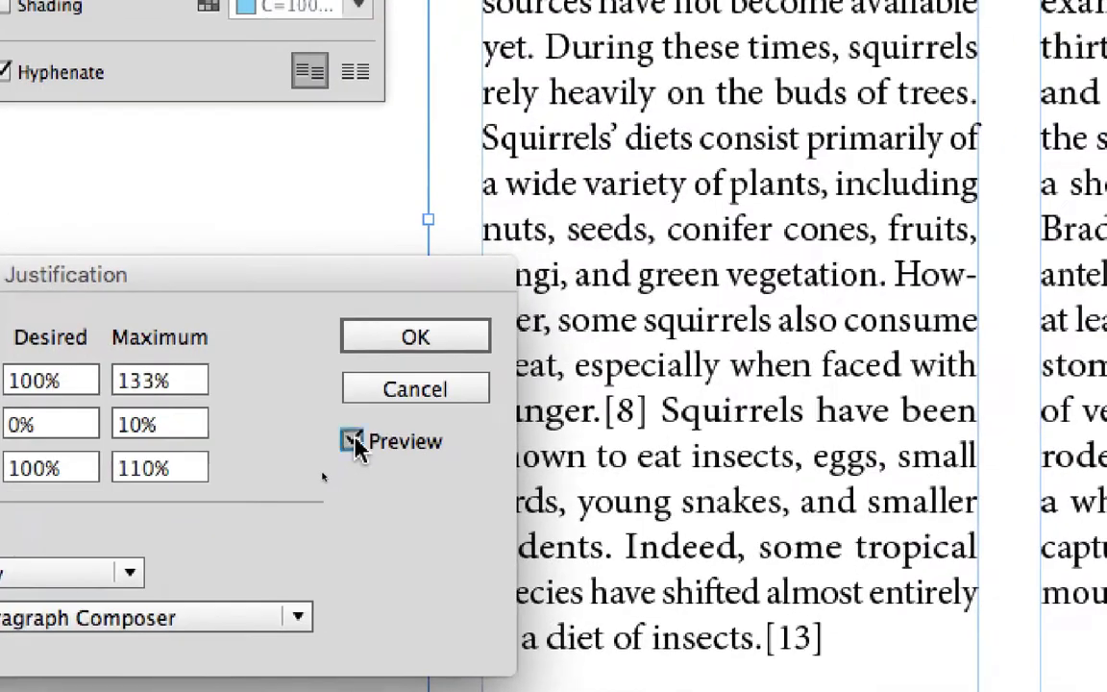
# Compare the columns with and without the new glyph scaling, leaving Preview on
pyautogui.click(683, 416)
pyautogui.click(683, 416)
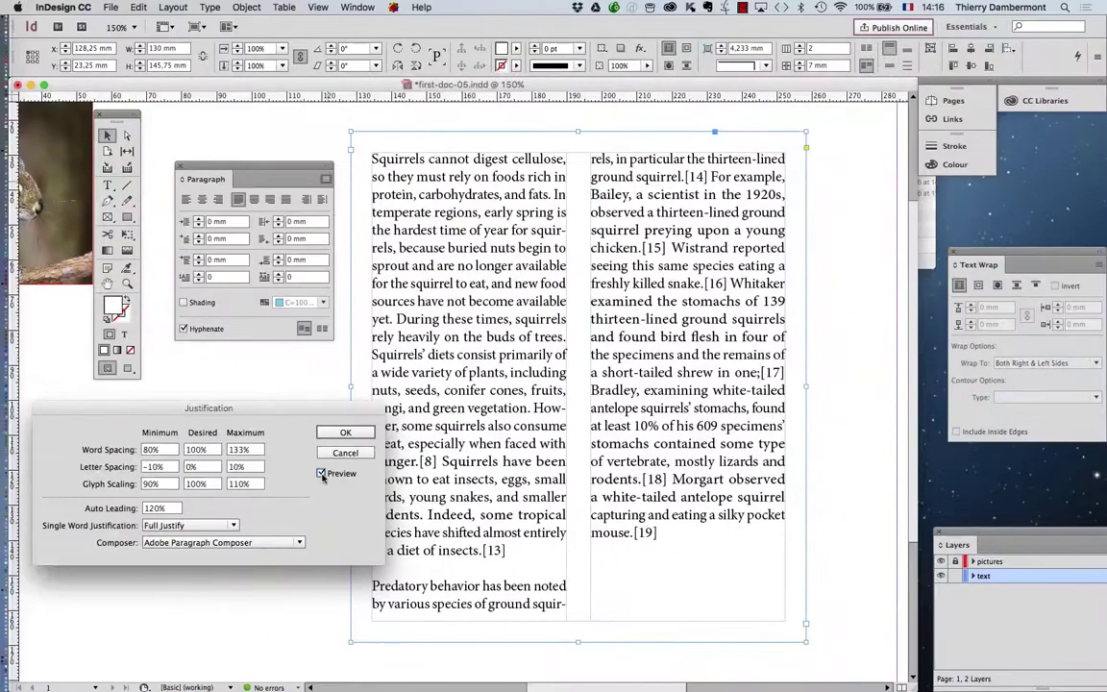
pyautogui.click(351, 440)
pyautogui.click(322, 473)
pyautogui.click(322, 473)
pyautogui.moveTo(346, 411); pyautogui.dragTo(304, 414)
pyautogui.click(279, 475)
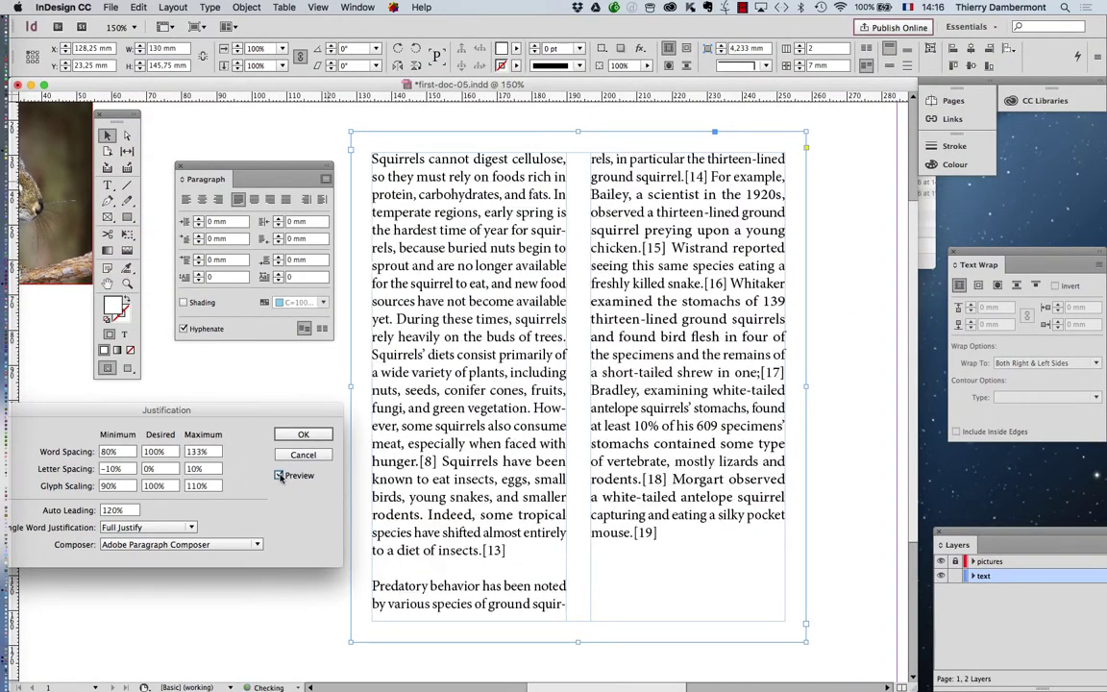
pyautogui.click(279, 475)
pyautogui.click(279, 475)
pyautogui.click(279, 474)
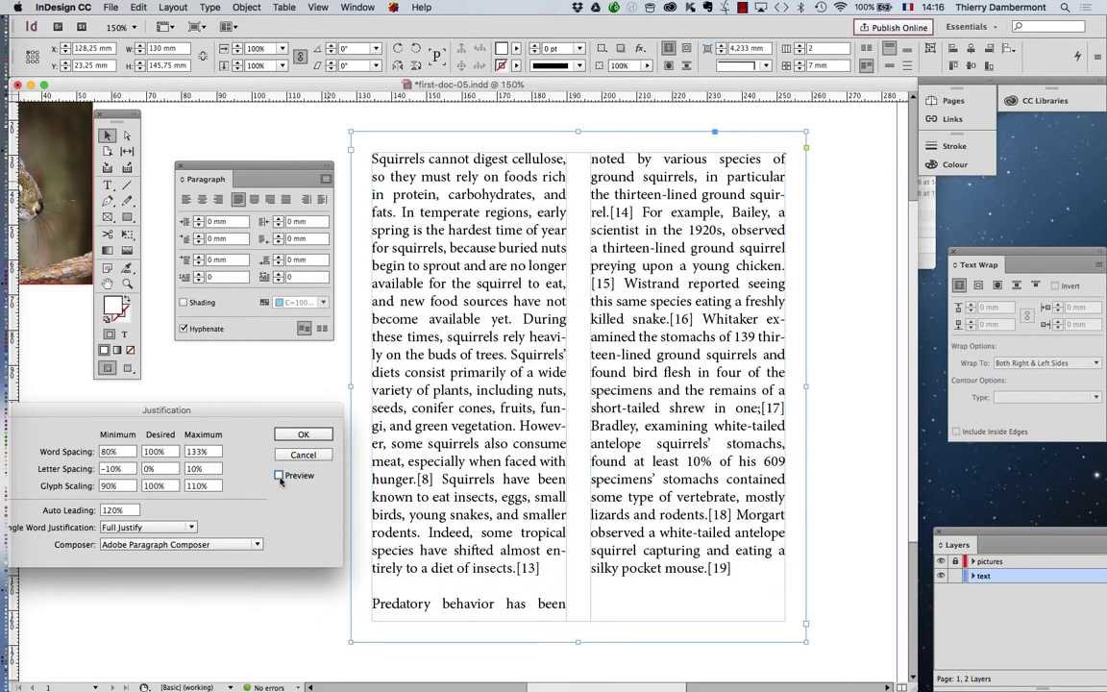
pyautogui.click(279, 475)
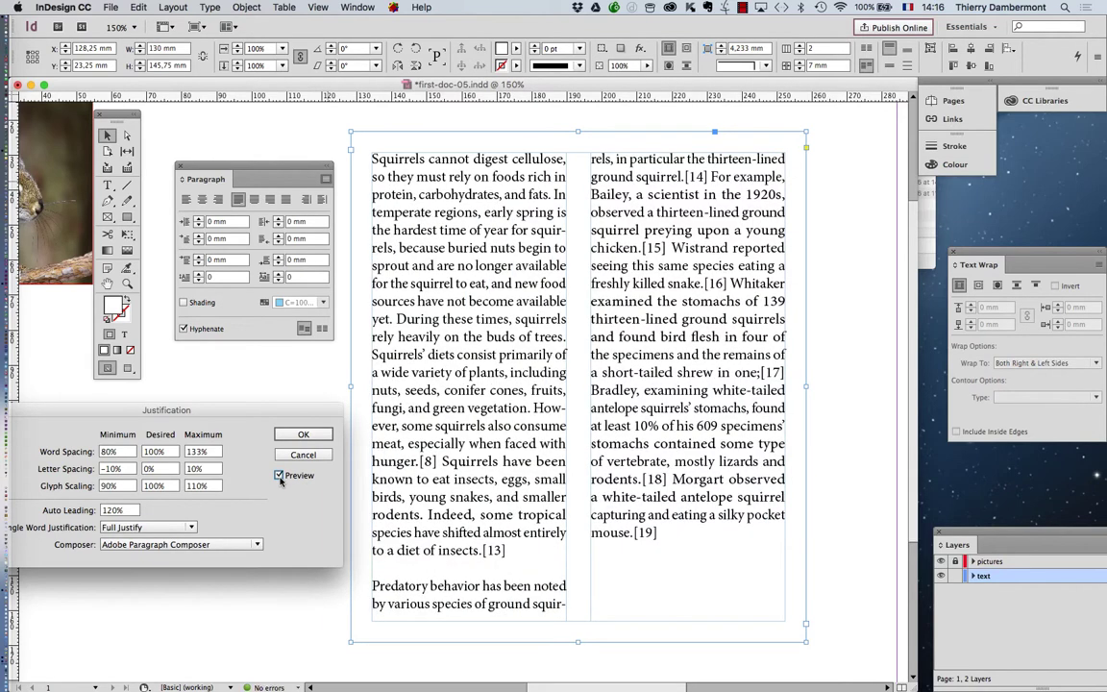
pyautogui.click(279, 475)
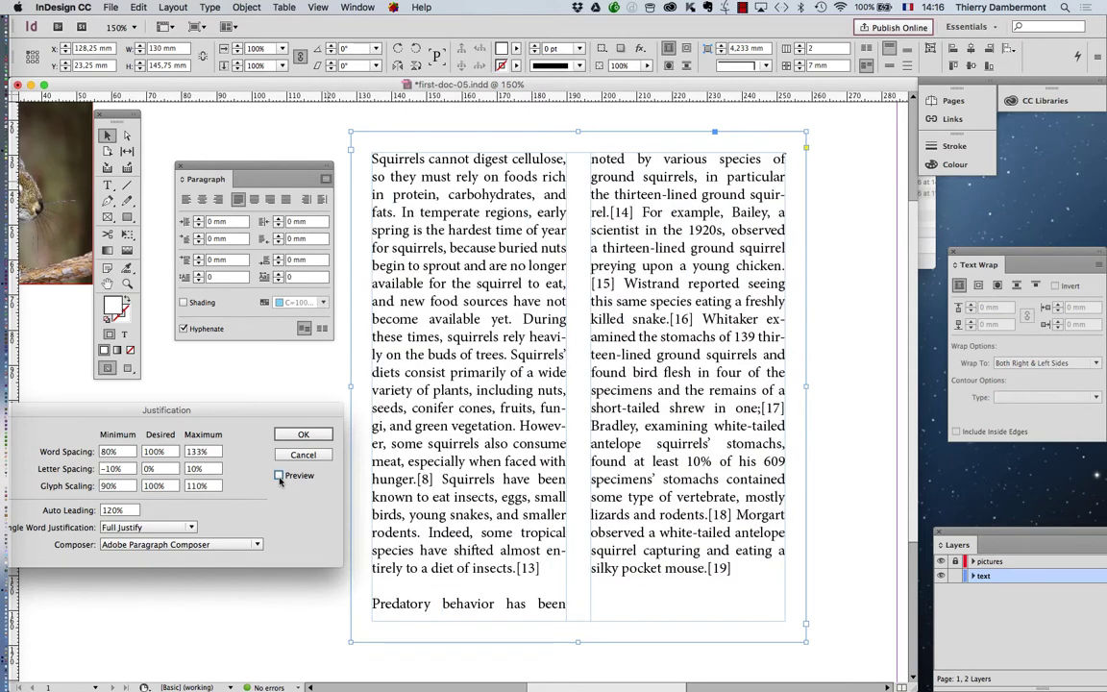
pyautogui.click(278, 475)
pyautogui.click(279, 475)
pyautogui.click(279, 475)
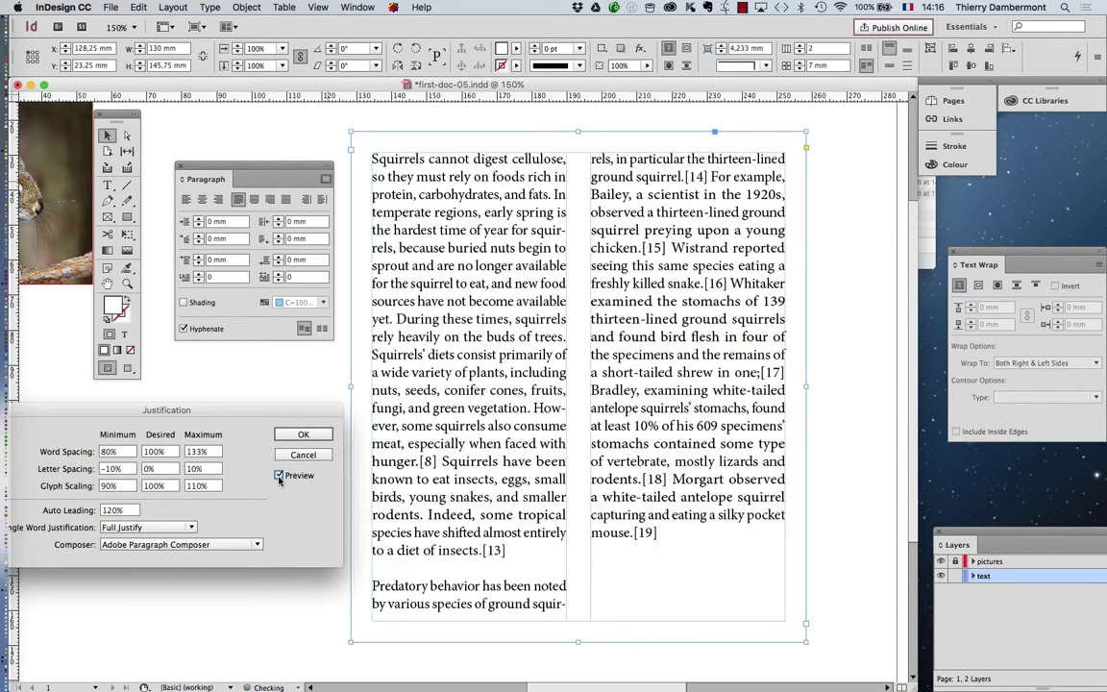
pyautogui.click(279, 475)
pyautogui.click(279, 475)
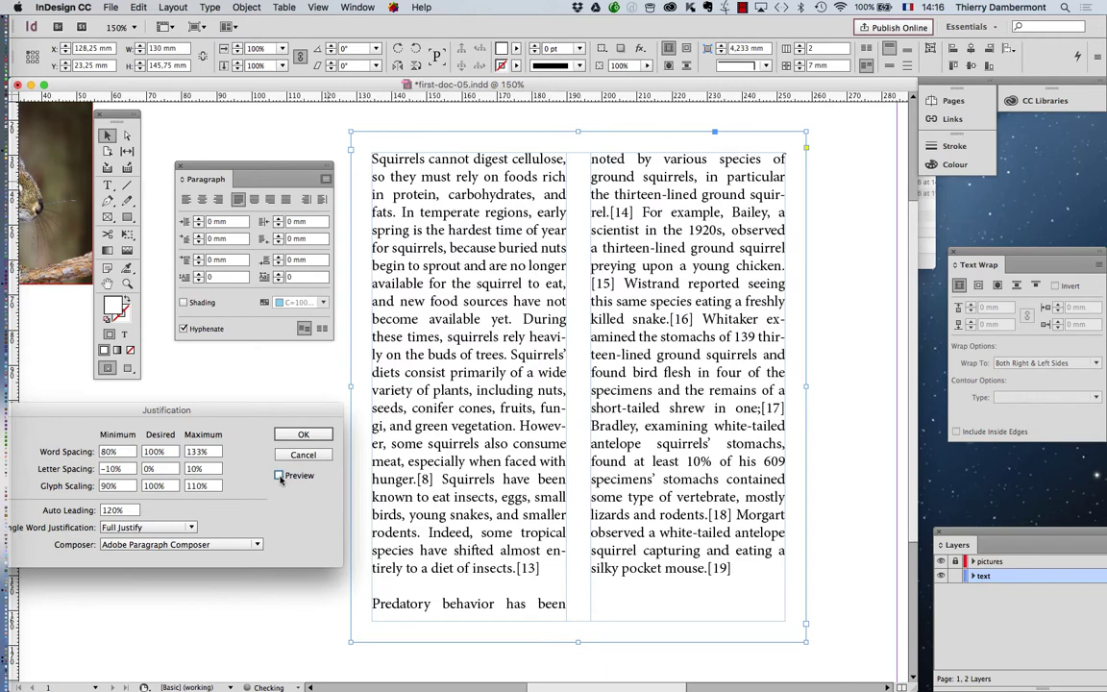
pyautogui.click(279, 475)
pyautogui.click(279, 474)
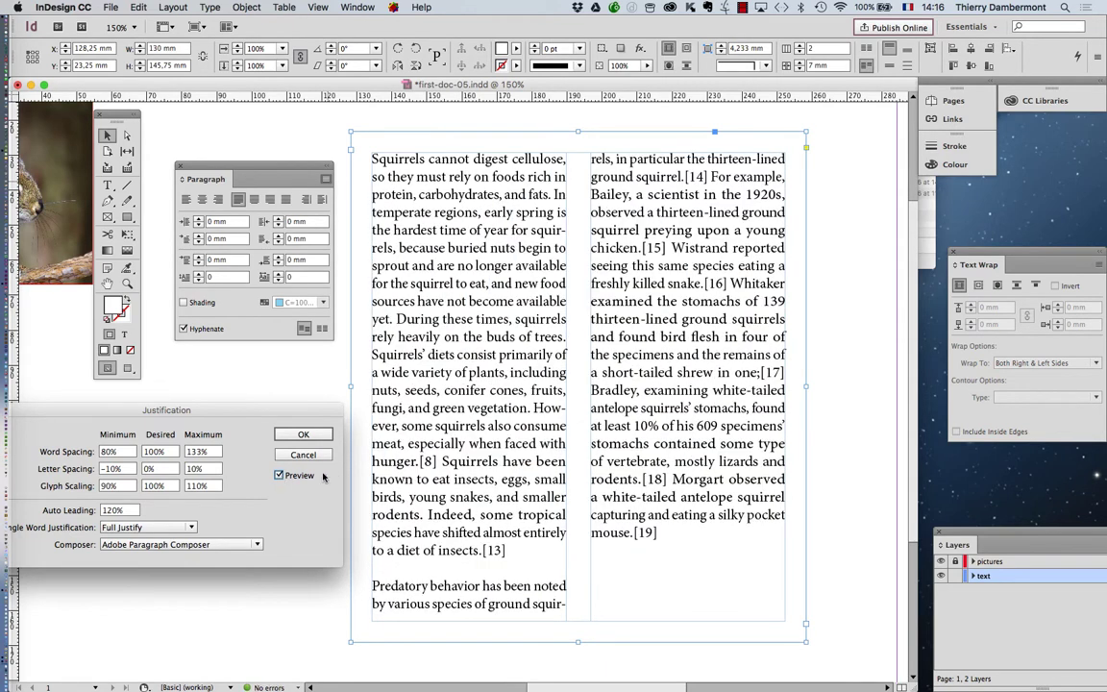
pyautogui.click(279, 475)
pyautogui.click(278, 475)
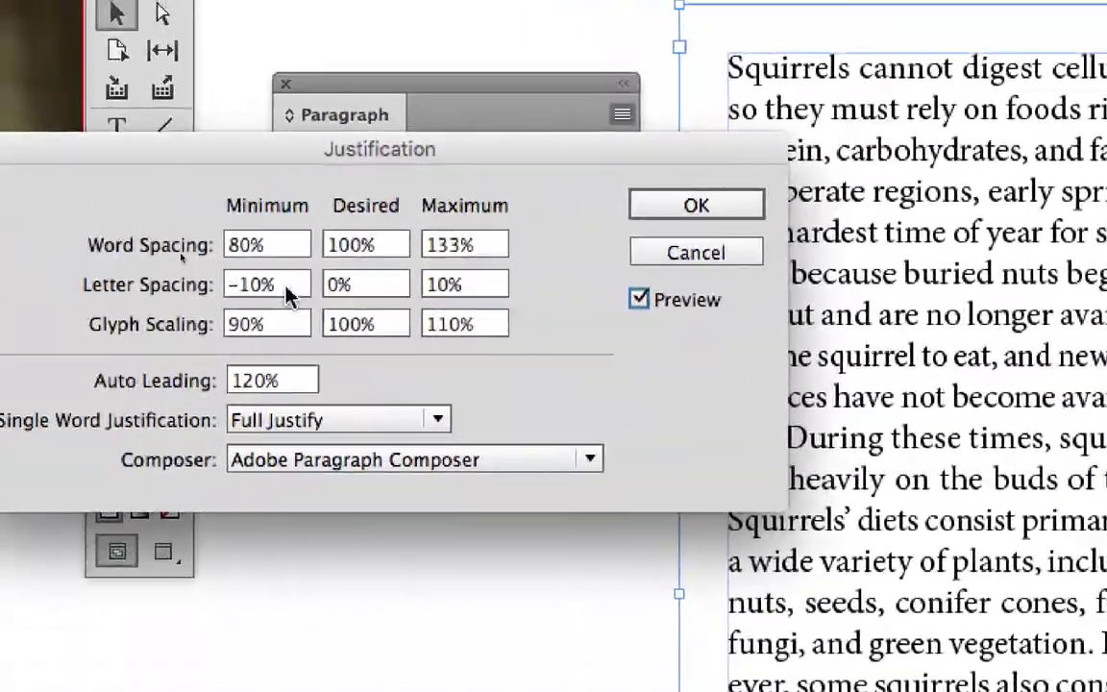
# Check the -10/10% letter spacing and 90/110% glyph scaling values, then confirm with OK
pyautogui.tripleClick(43, 380)
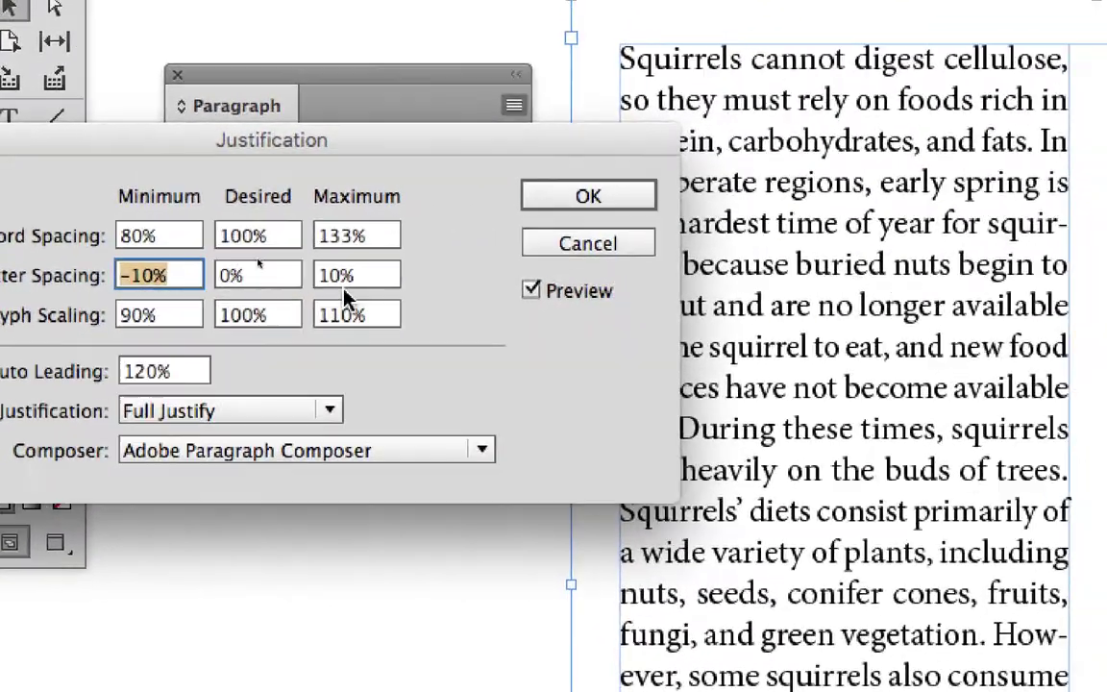
pyautogui.tripleClick(461, 276)
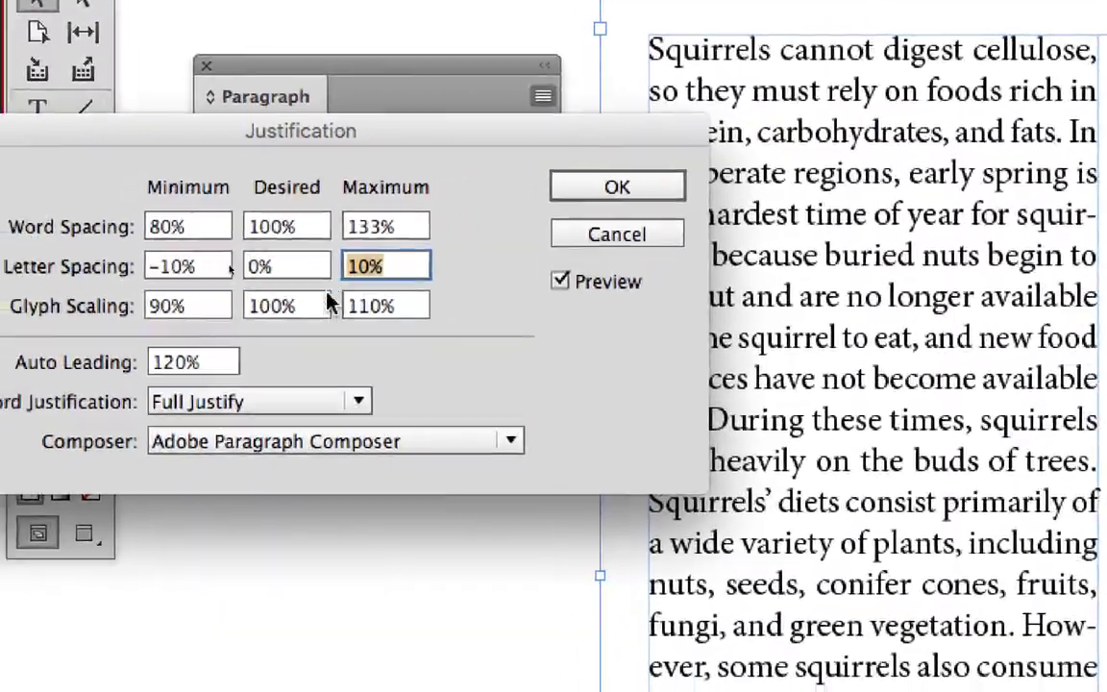
pyautogui.tripleClick(197, 306)
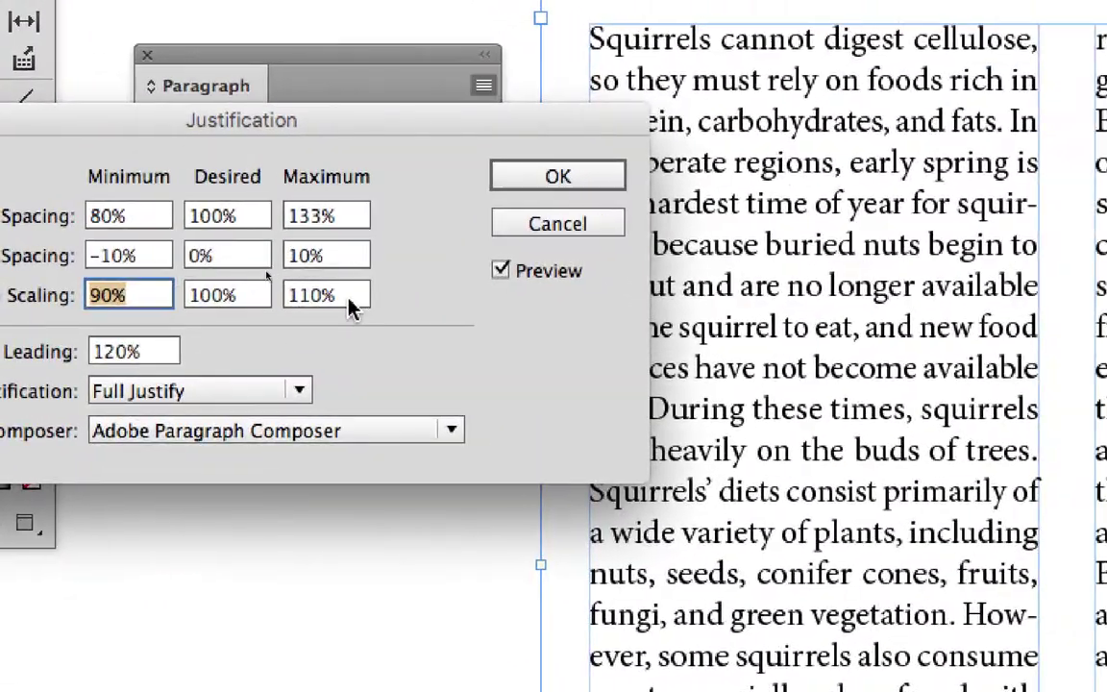
pyautogui.tripleClick(389, 298)
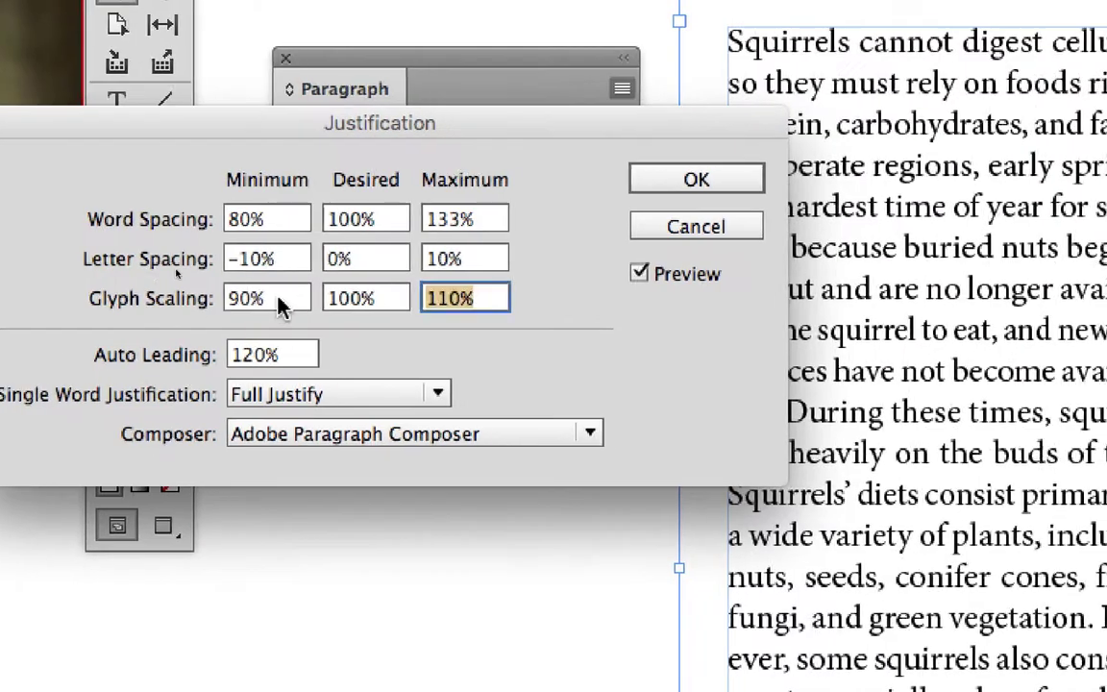
pyautogui.tripleClick(279, 305)
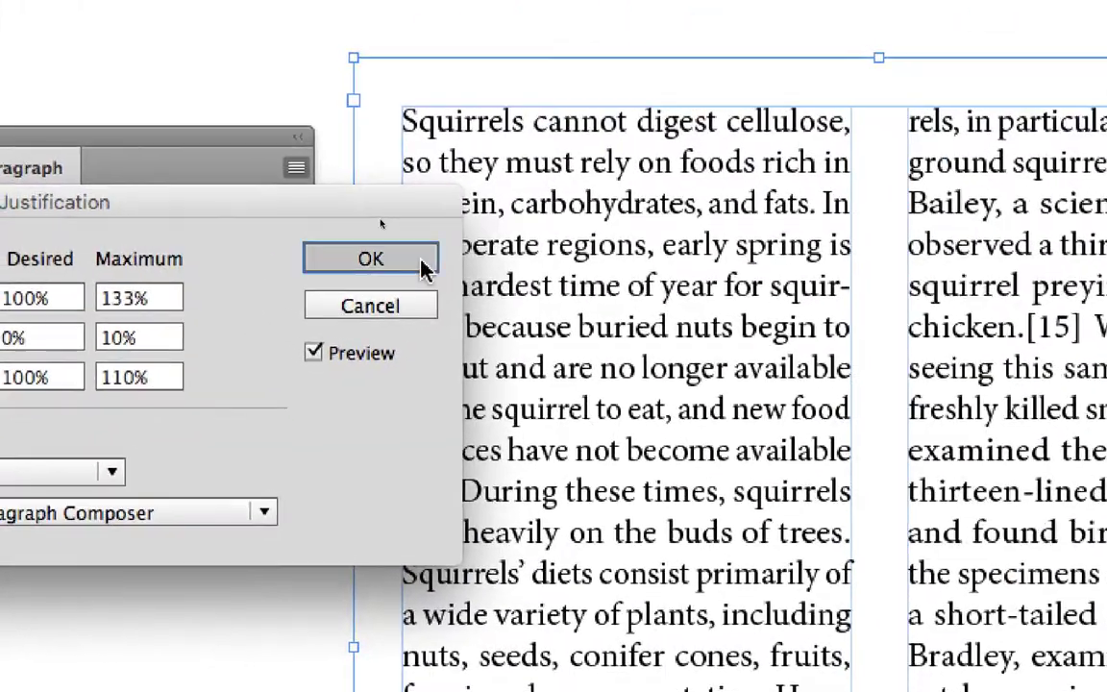
pyautogui.click(371, 259)
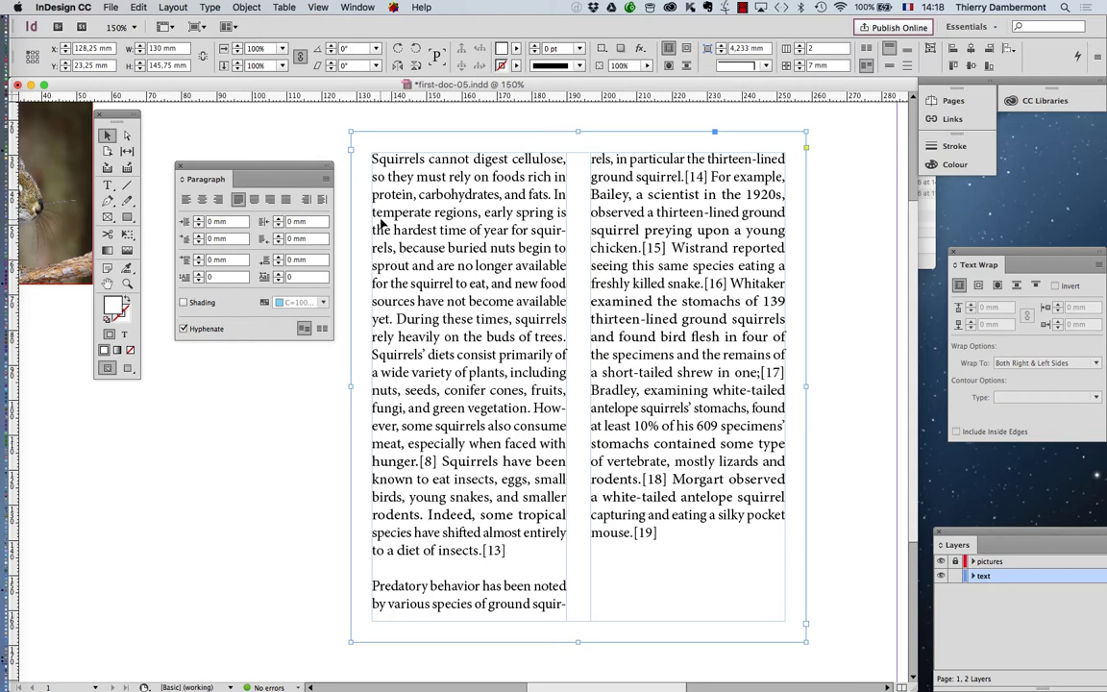
# Save the document as first-doc-06.indd
pyautogui.click(109, 7)
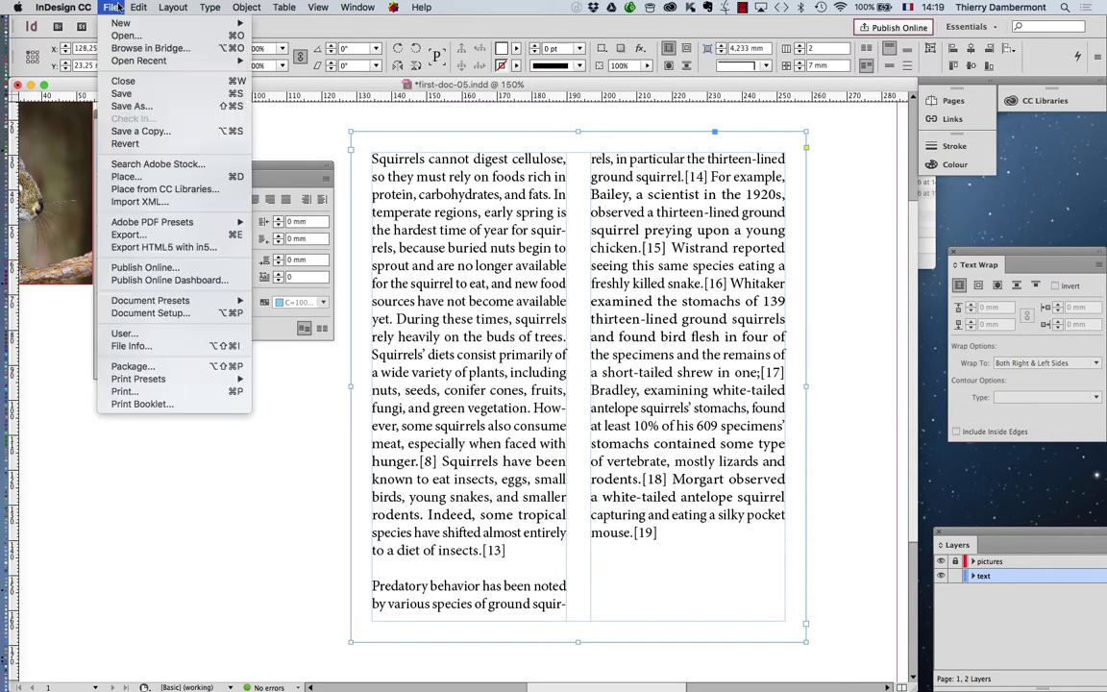
pyautogui.click(117, 97)
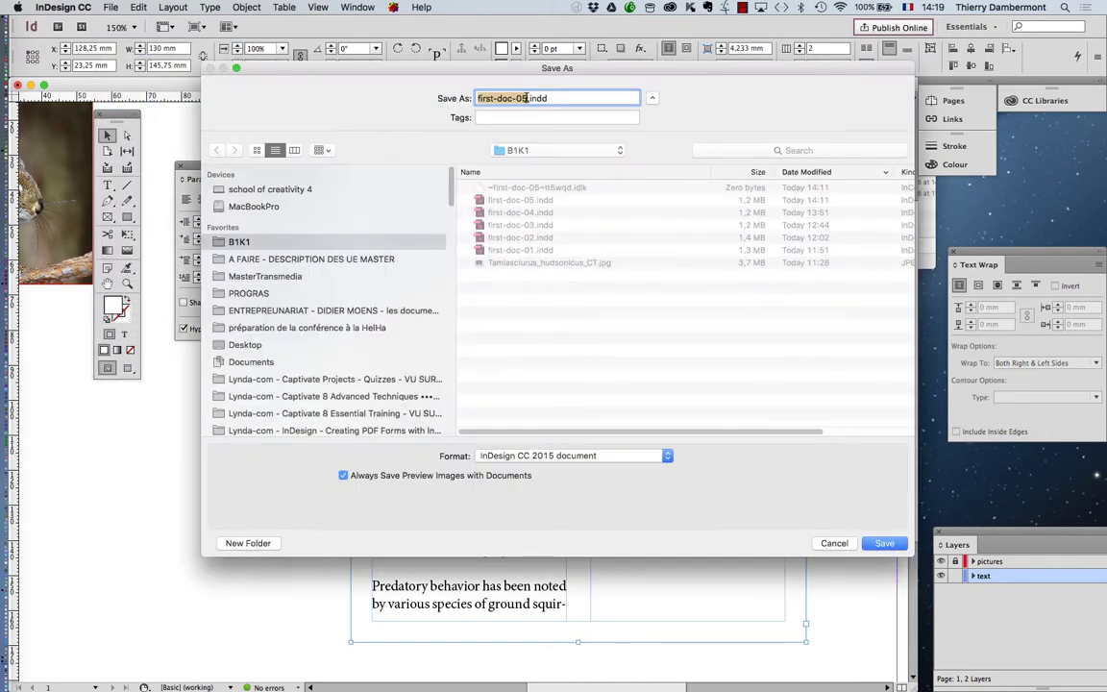
pyautogui.click(527, 98)
pyautogui.press('BackSpace')
pyautogui.write('6')
pyautogui.press('Return')
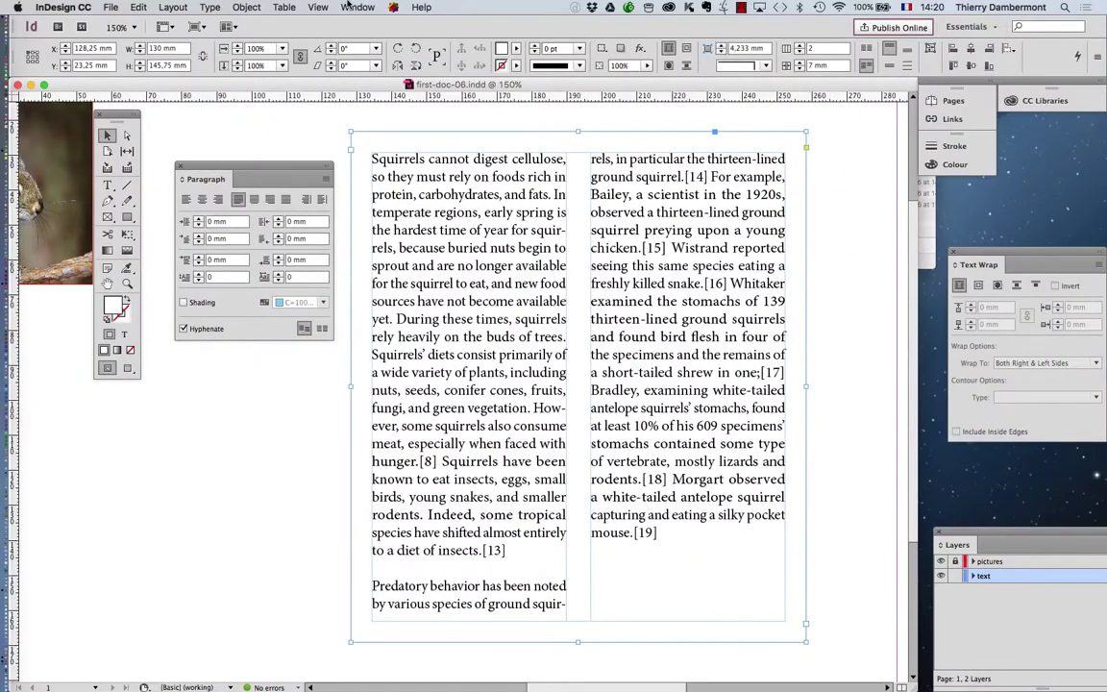
# Open the Story panel from Window > Type & Tables
pyautogui.click(358, 7)
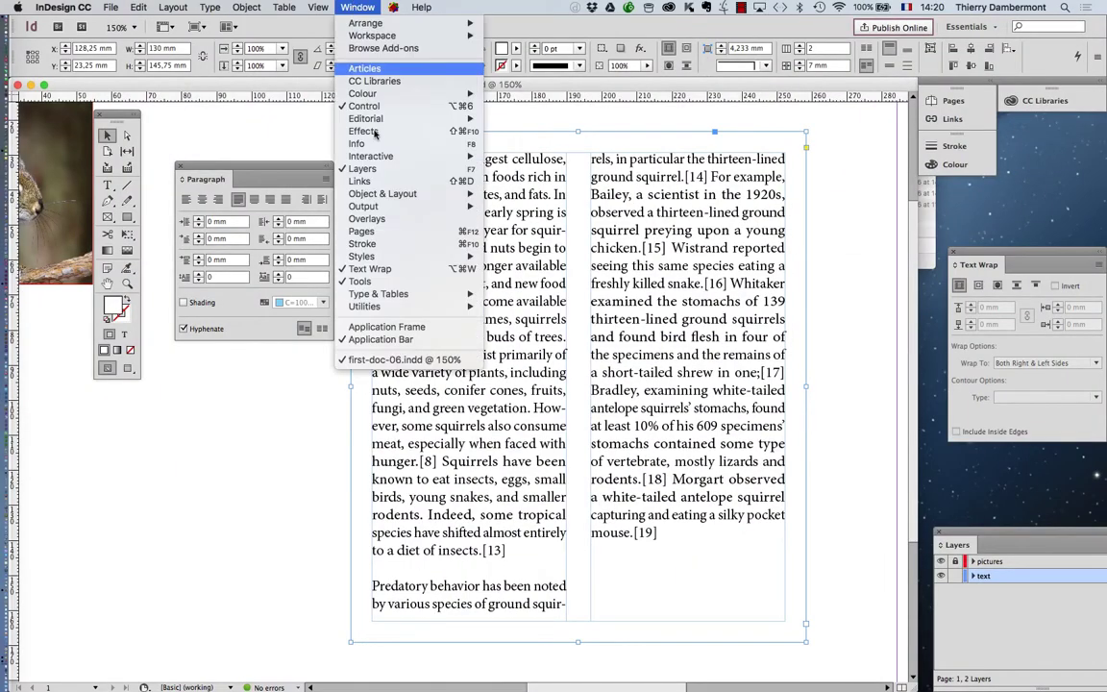
pyautogui.moveTo(425, 298)
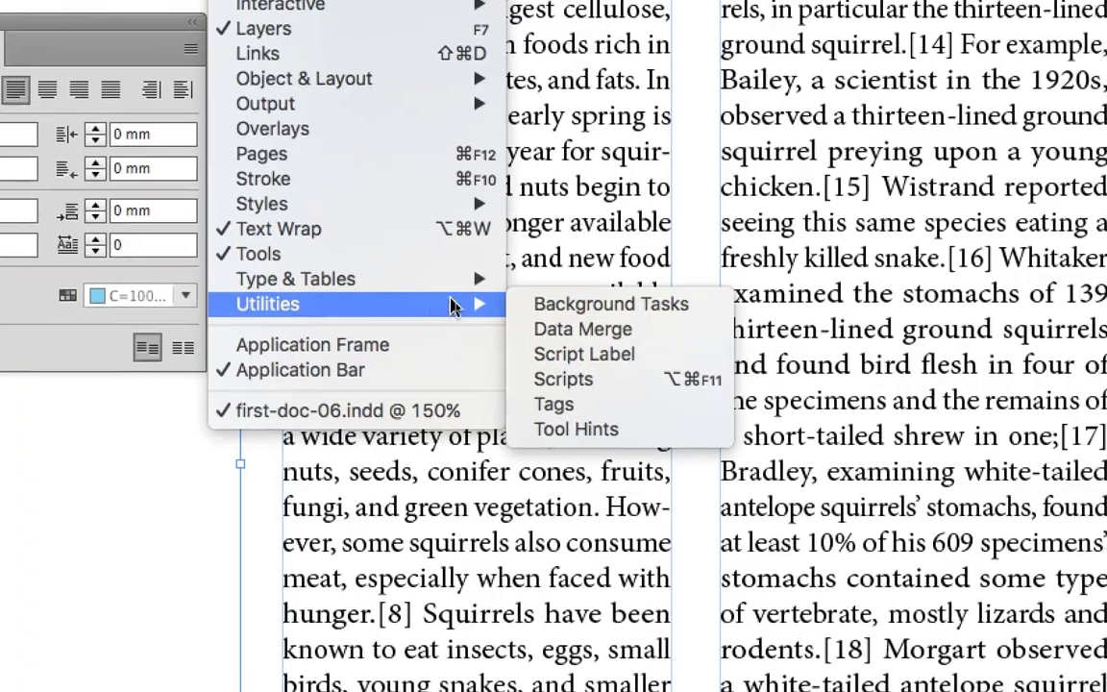
pyautogui.moveTo(452, 352)
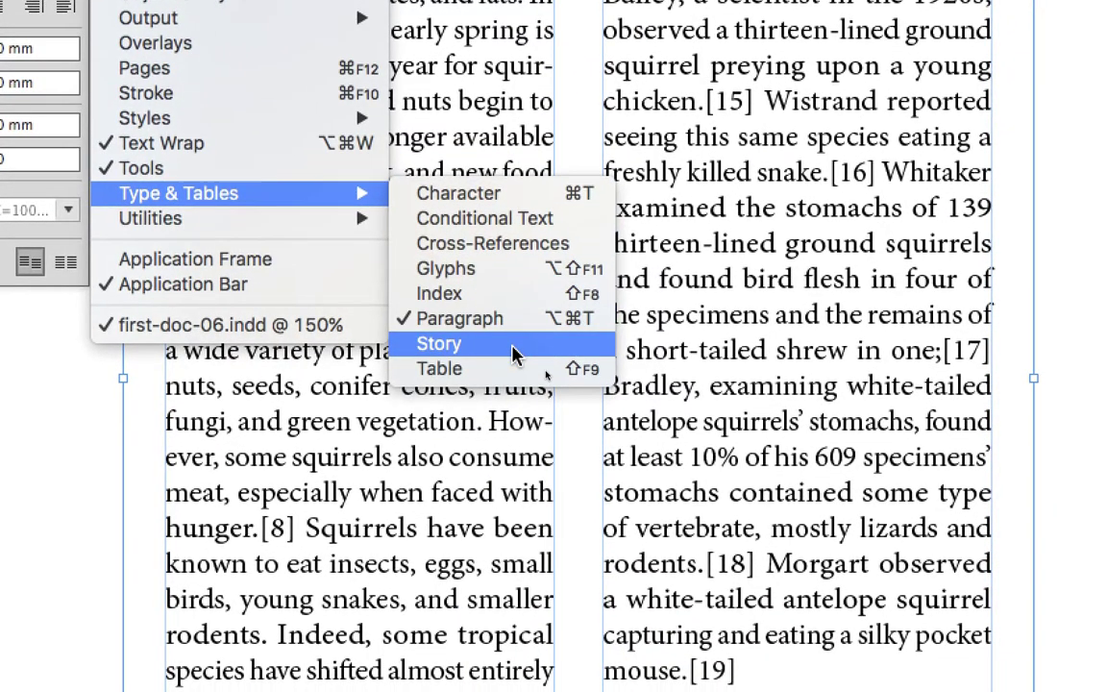
pyautogui.click(513, 348)
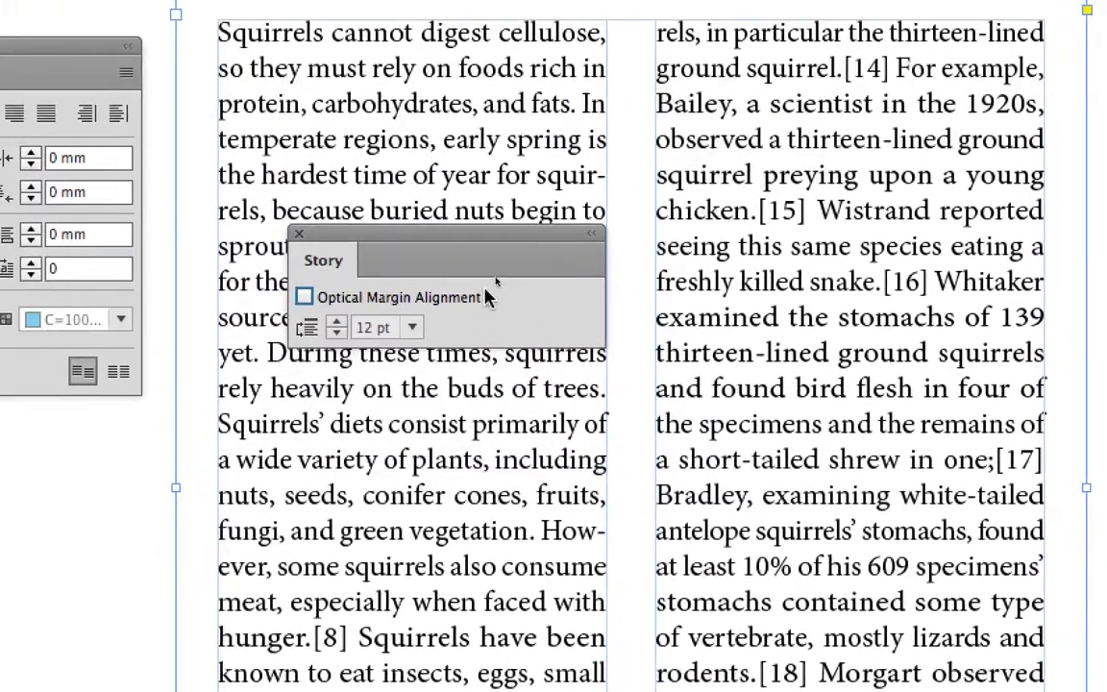
# Move the Story panel aside and switch on Optical Margin Alignment
pyautogui.moveTo(490, 281); pyautogui.dragTo(845, 168)
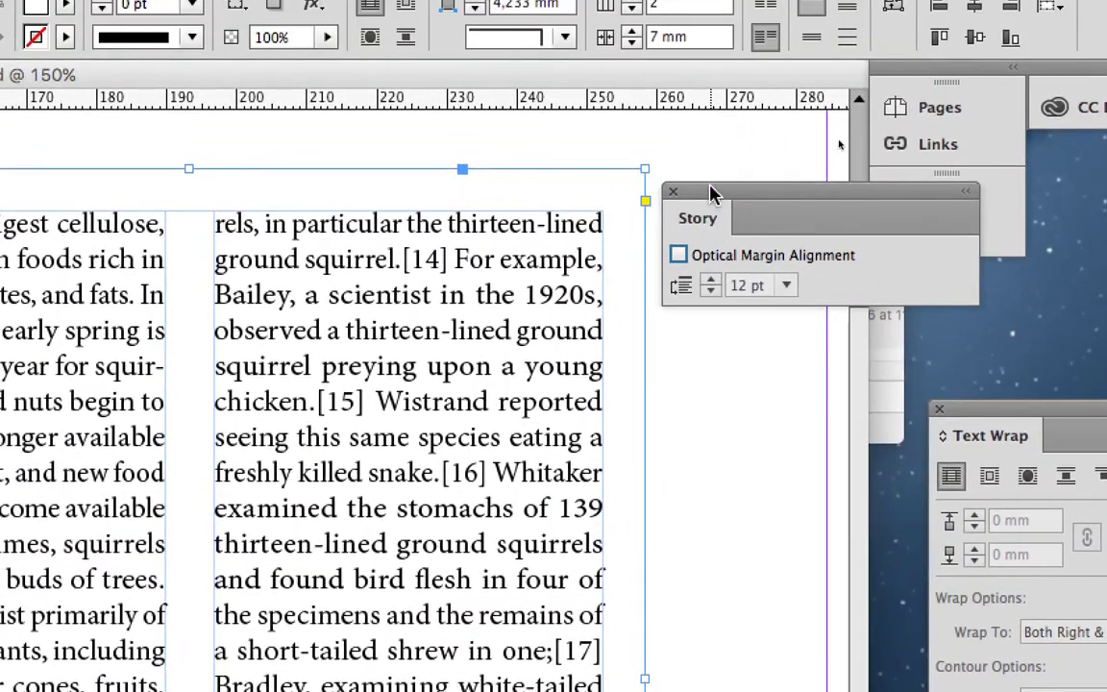
pyautogui.moveTo(711, 192); pyautogui.dragTo(711, 245)
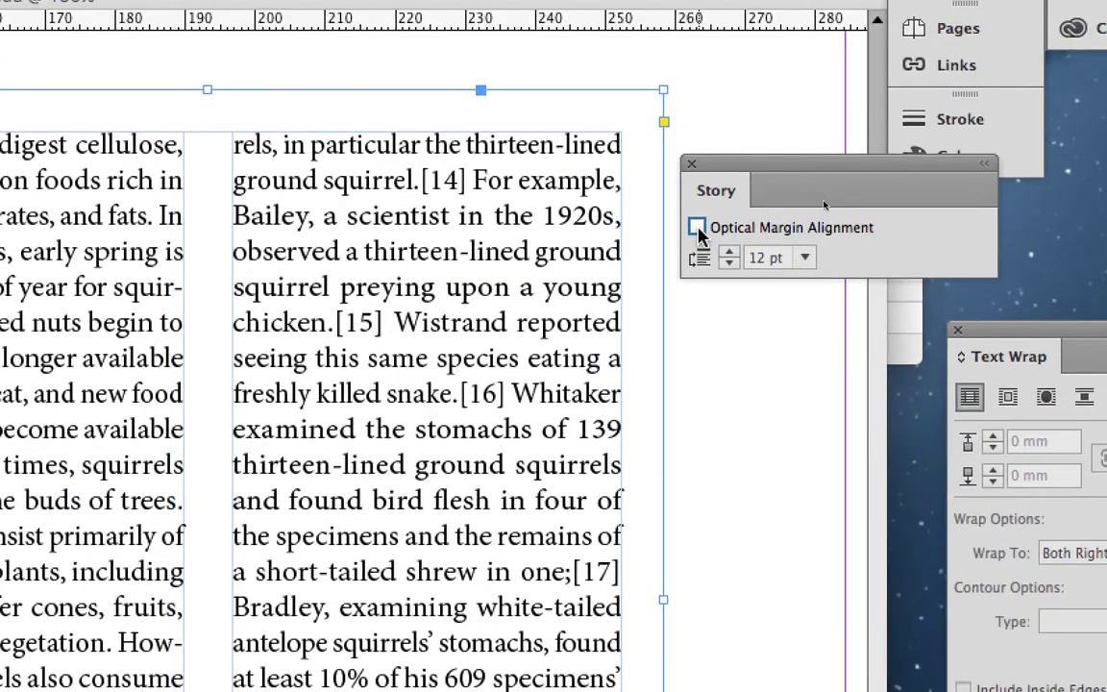
pyautogui.click(678, 308)
pyautogui.click(698, 228)
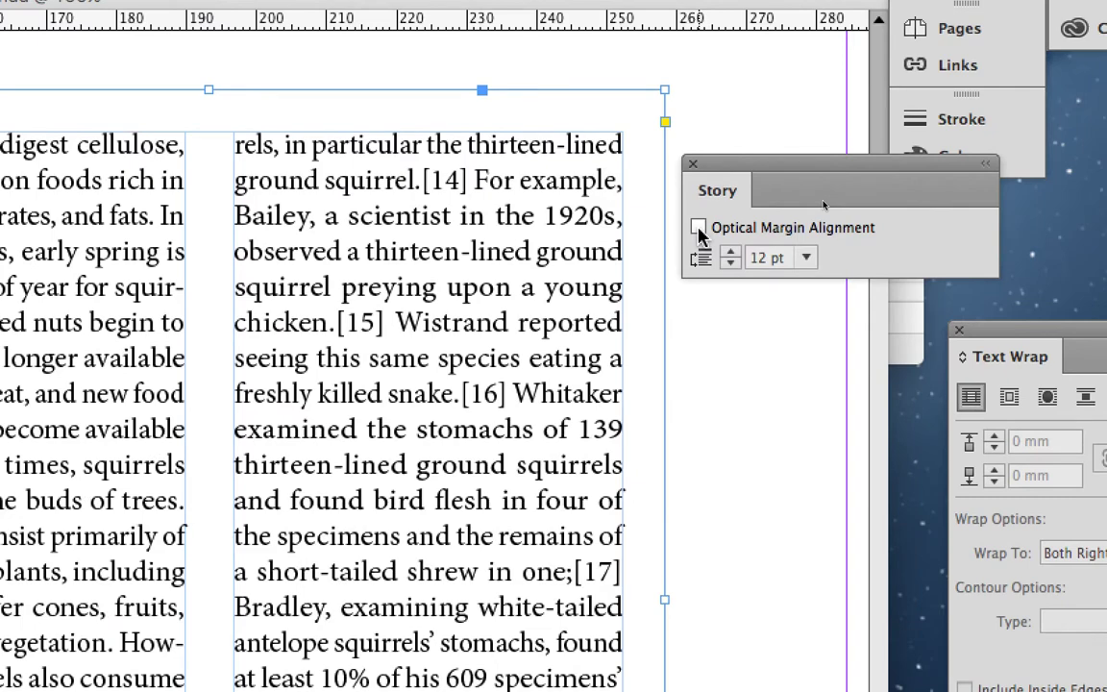
pyautogui.click(699, 229)
# Toggle Optical Margin Alignment off and on to compare the column edges, leaving it on
pyautogui.click(699, 229)
pyautogui.click(699, 228)
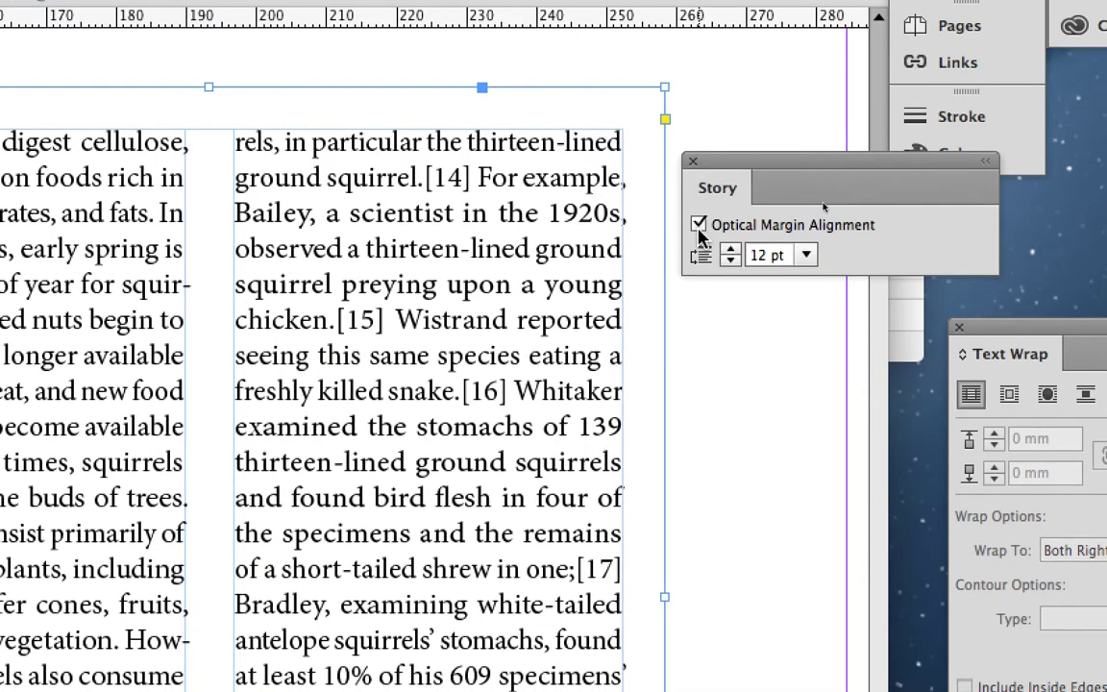
pyautogui.click(700, 227)
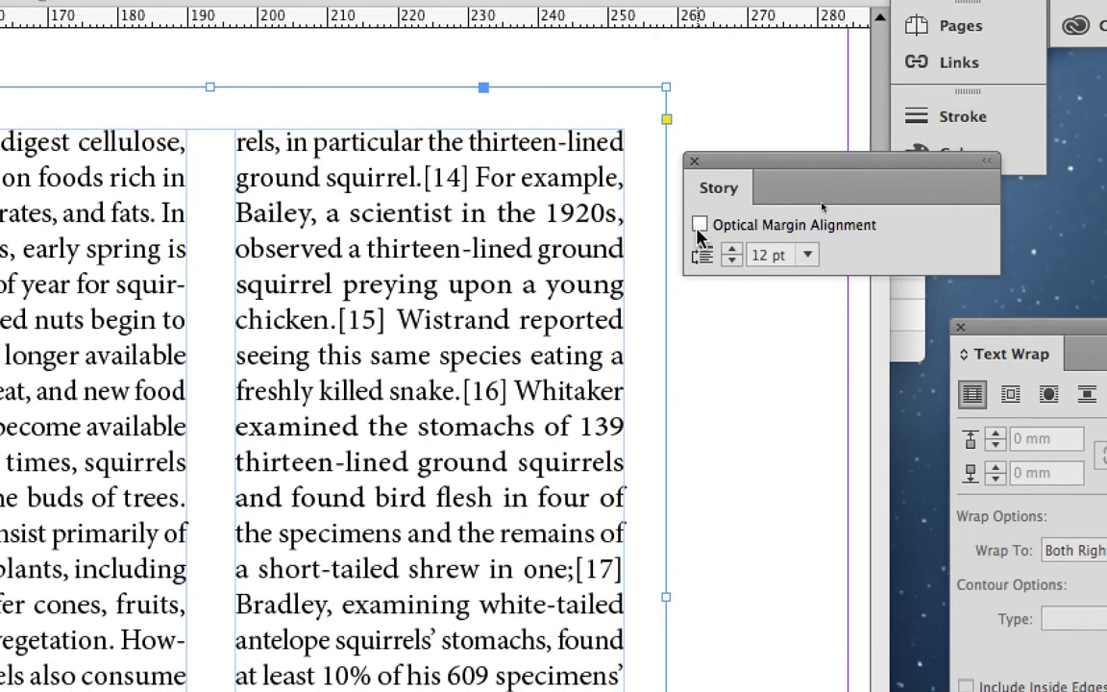
pyautogui.click(700, 227)
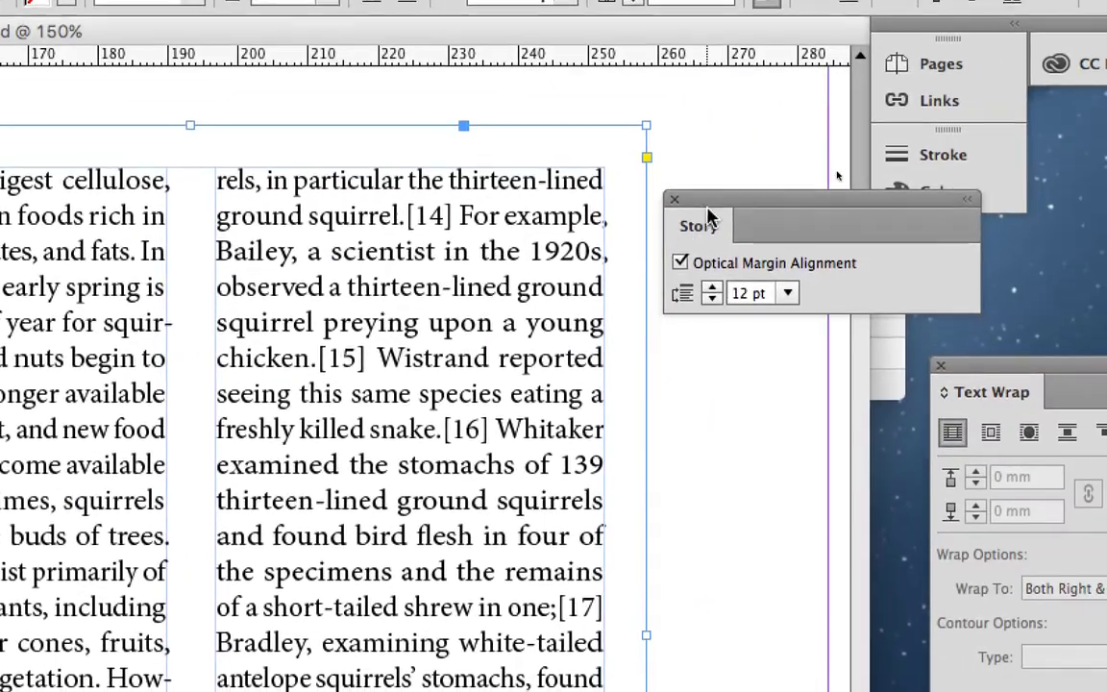
pyautogui.moveTo(815, 140); pyautogui.dragTo(588, 238)
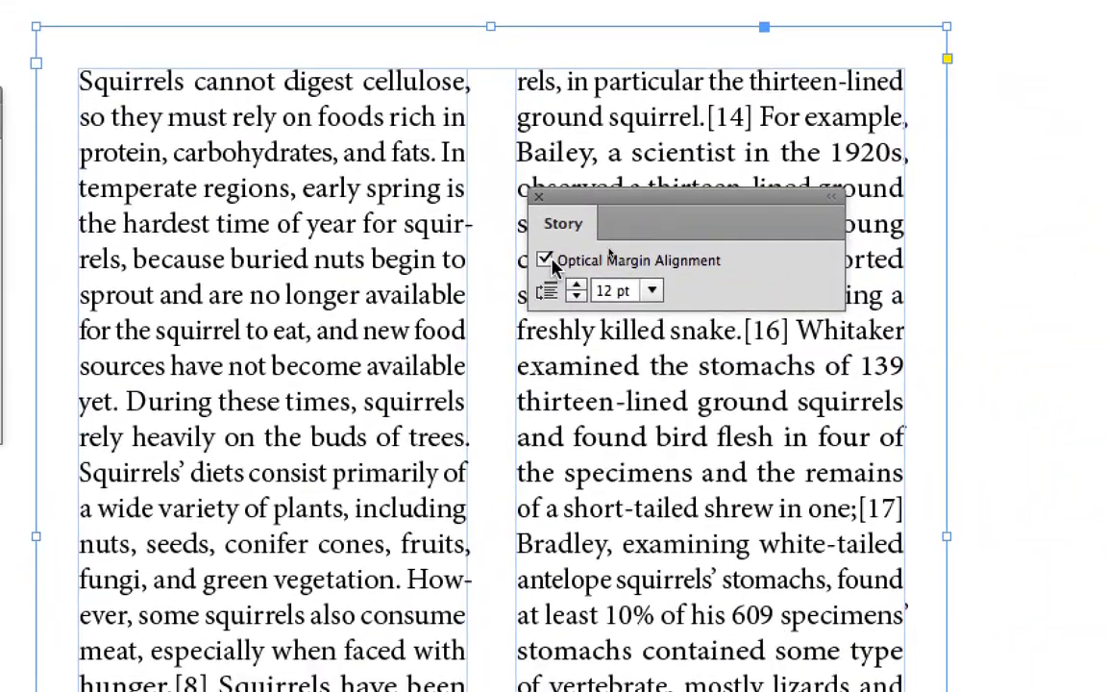
pyautogui.click(603, 282)
pyautogui.click(603, 282)
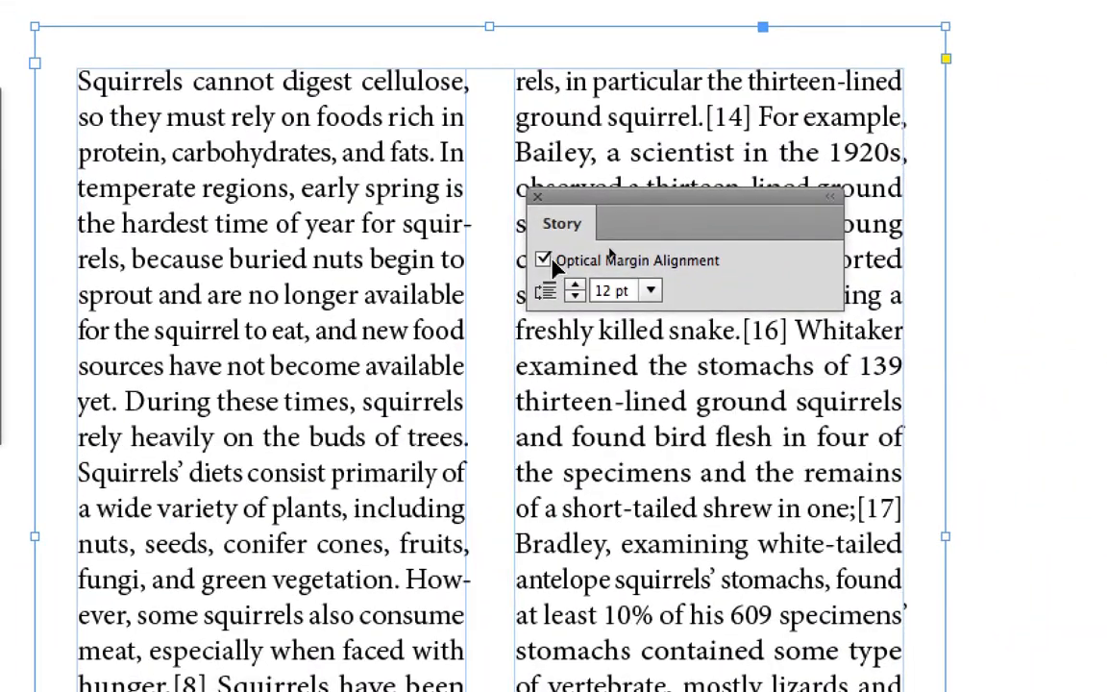
pyautogui.click(552, 258)
pyautogui.click(552, 258)
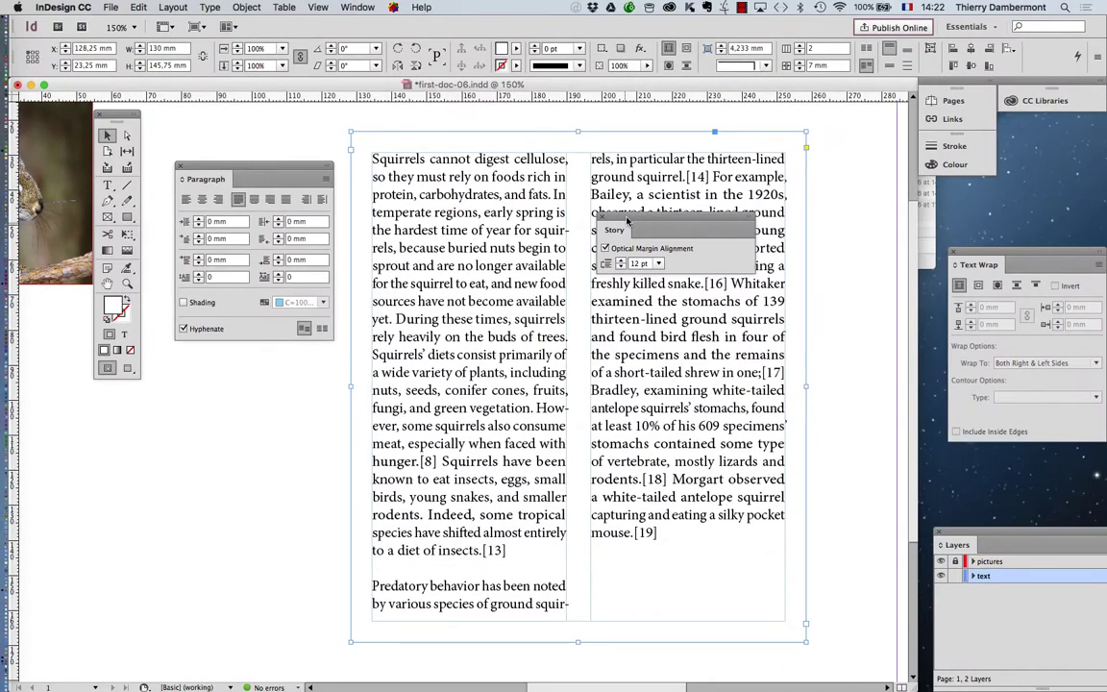
pyautogui.moveTo(626, 220); pyautogui.dragTo(845, 195)
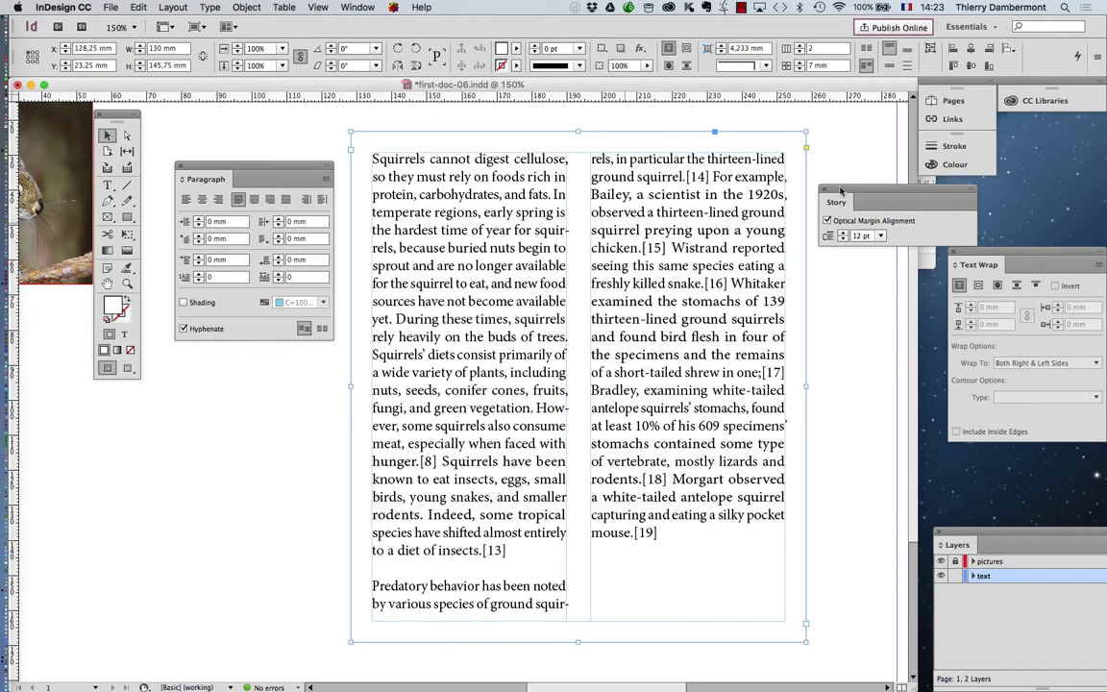
pyautogui.click(849, 368)
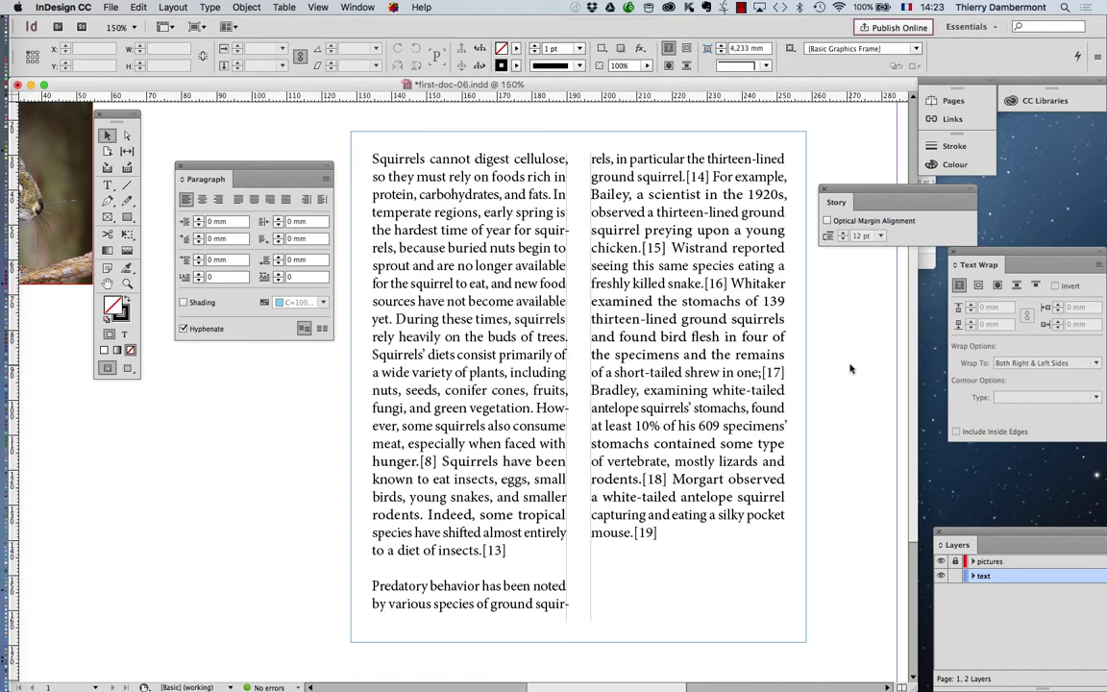
pyautogui.click(646, 304)
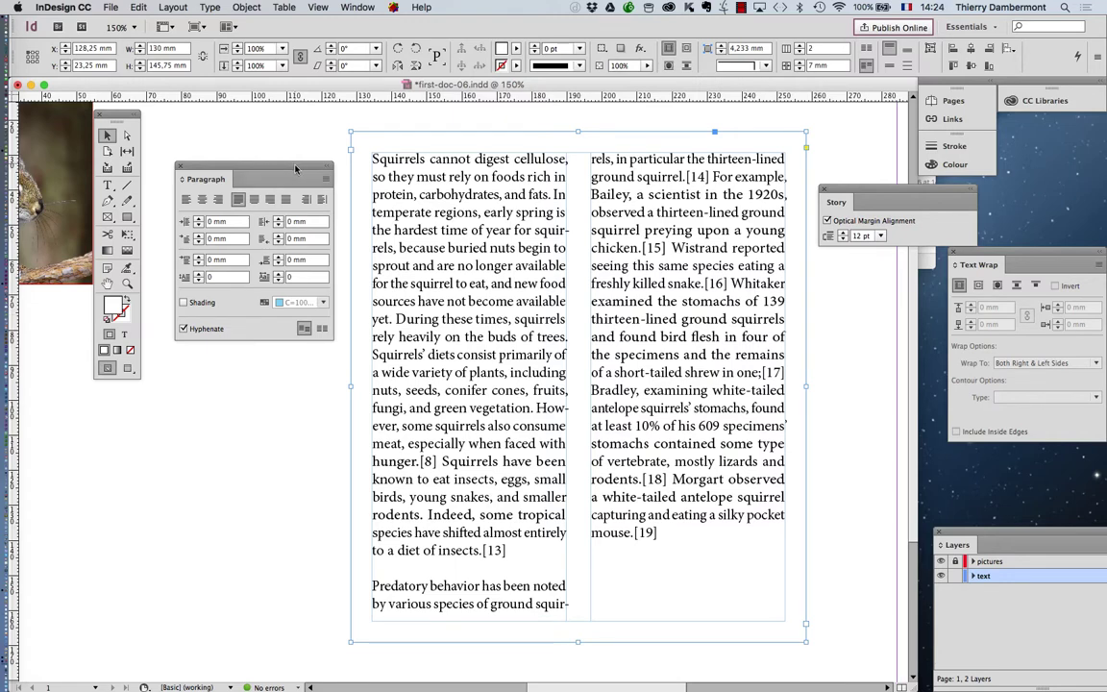
# Move the Paragraph panel to the lower left and open the Type menu
pyautogui.moveTo(259, 169); pyautogui.dragTo(138, 466)
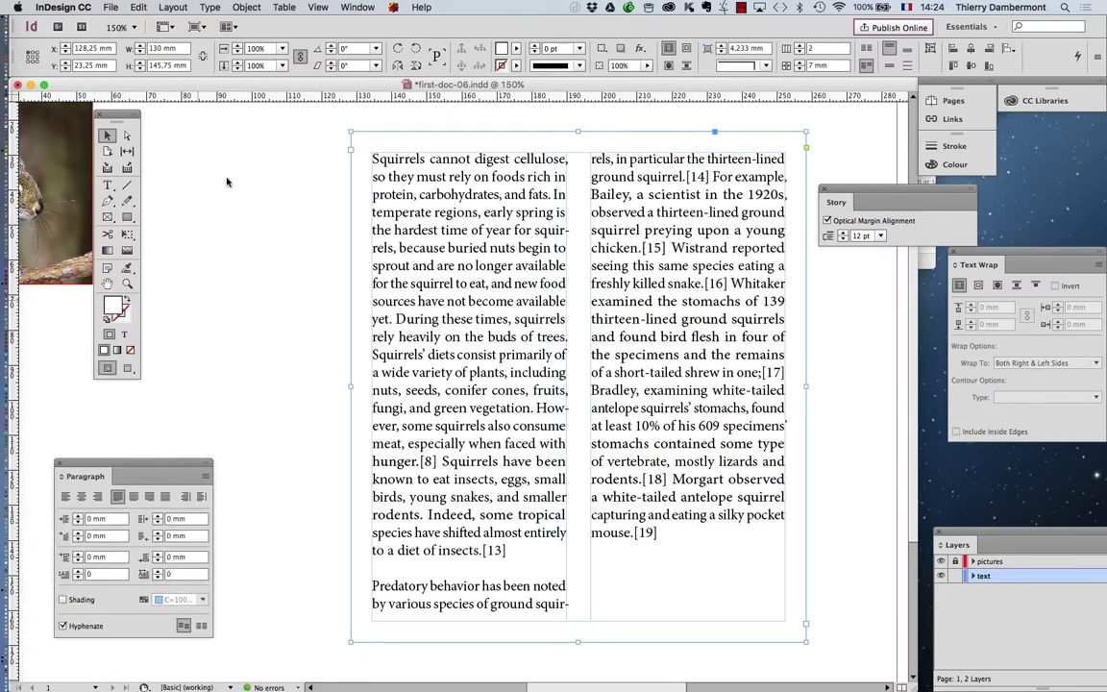
pyautogui.click(208, 7)
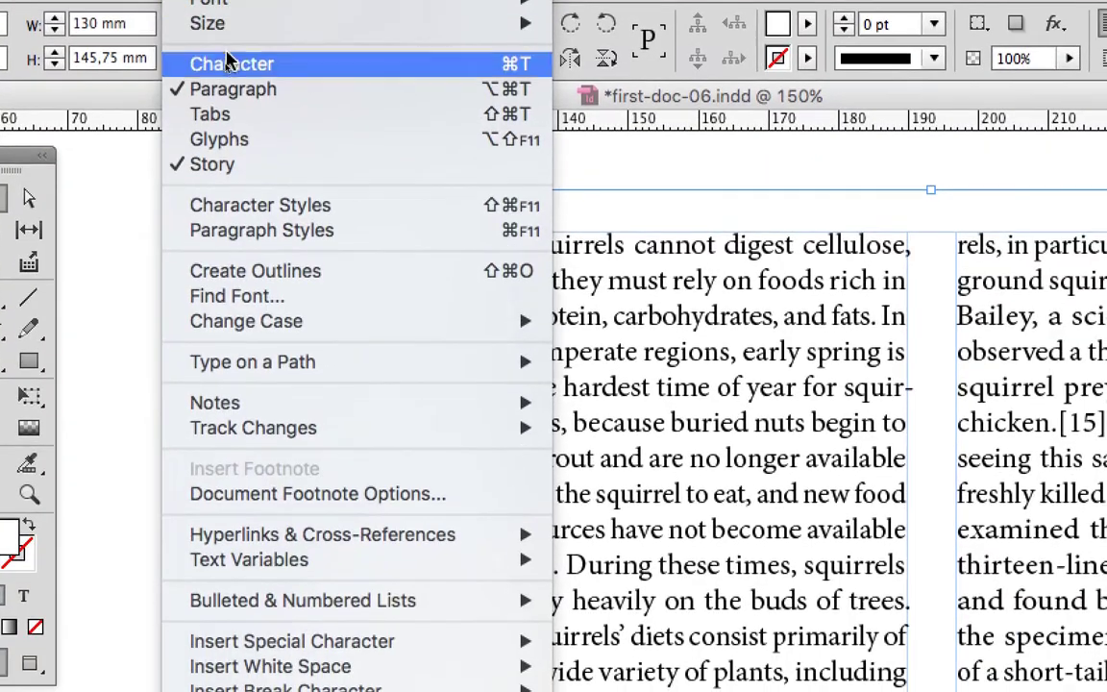
# Open the Character panel beside the text and dock the Paragraph panel under it
pyautogui.click(227, 75)
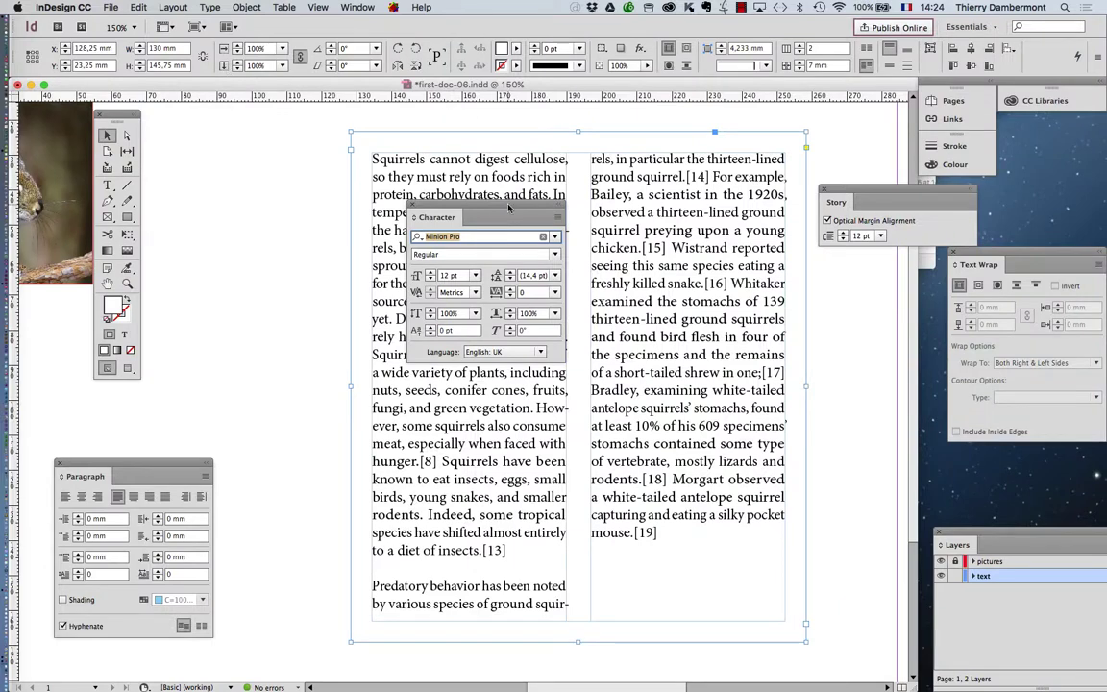
pyautogui.moveTo(509, 207); pyautogui.dragTo(279, 202)
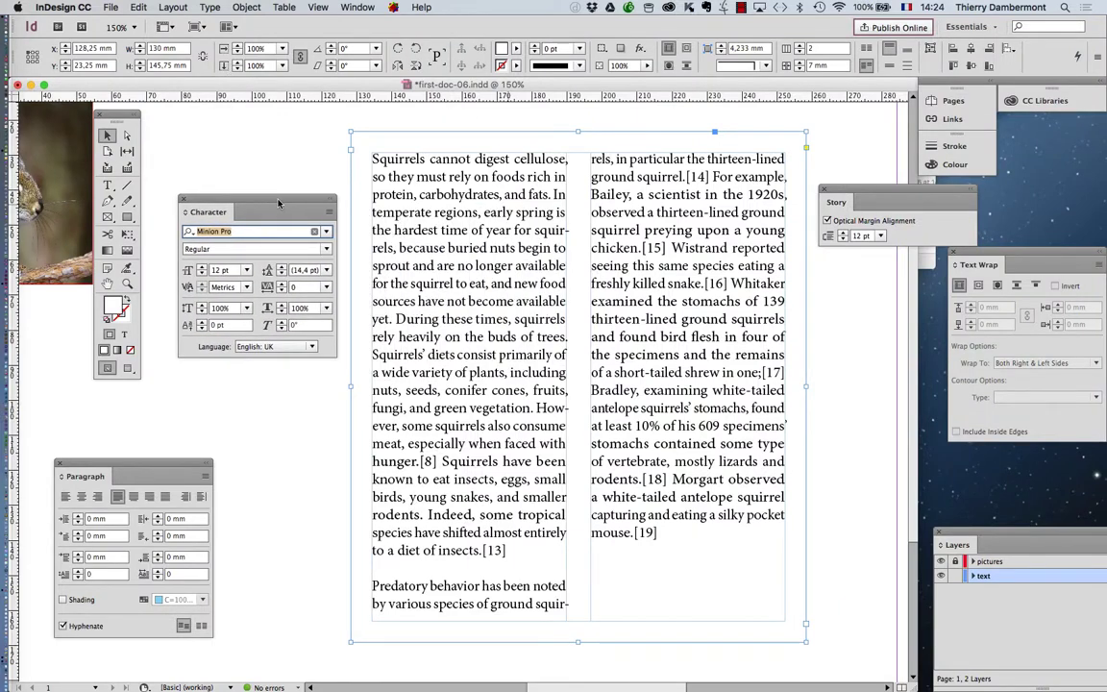
pyautogui.moveTo(161, 473); pyautogui.dragTo(286, 378)
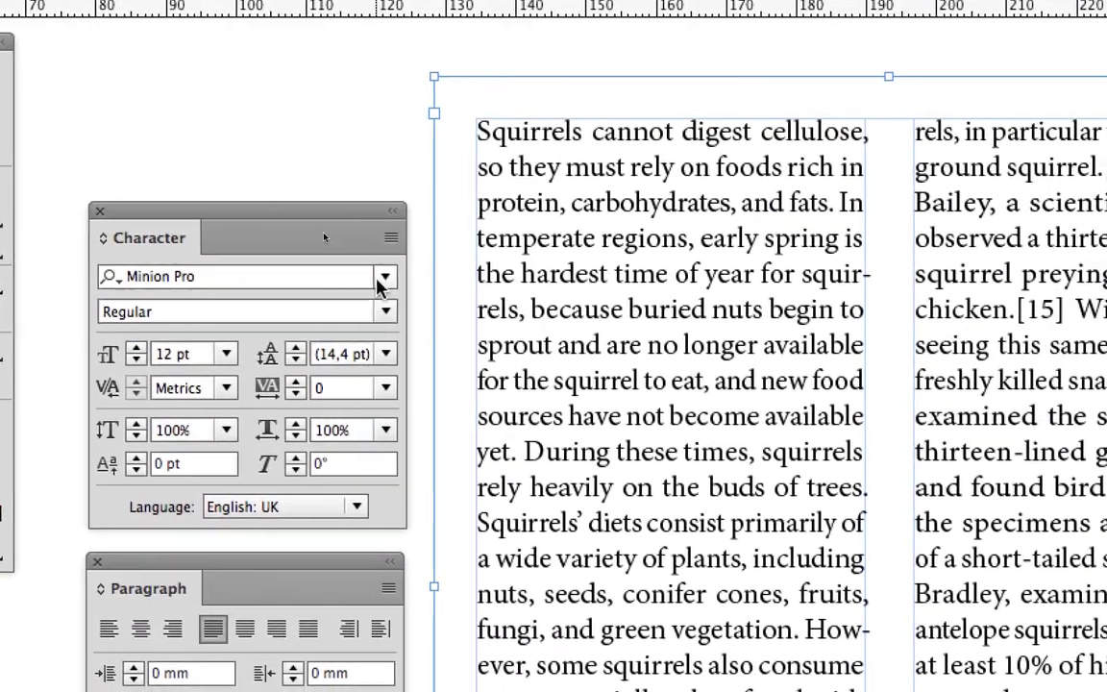
pyautogui.click(471, 278)
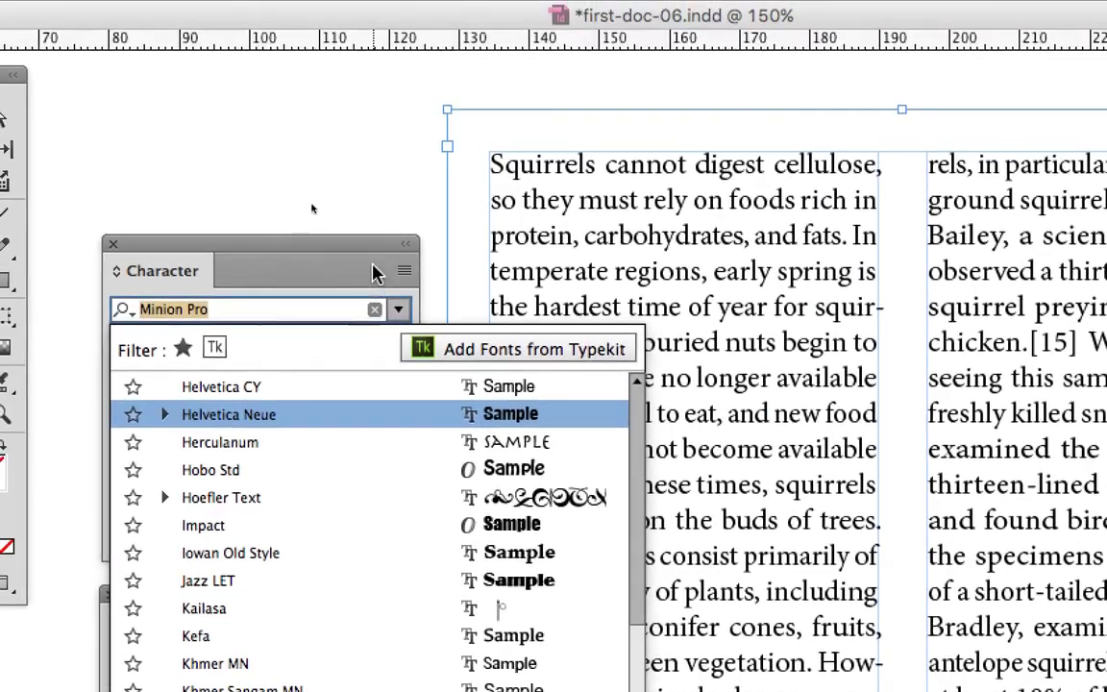
pyautogui.press('Escape')
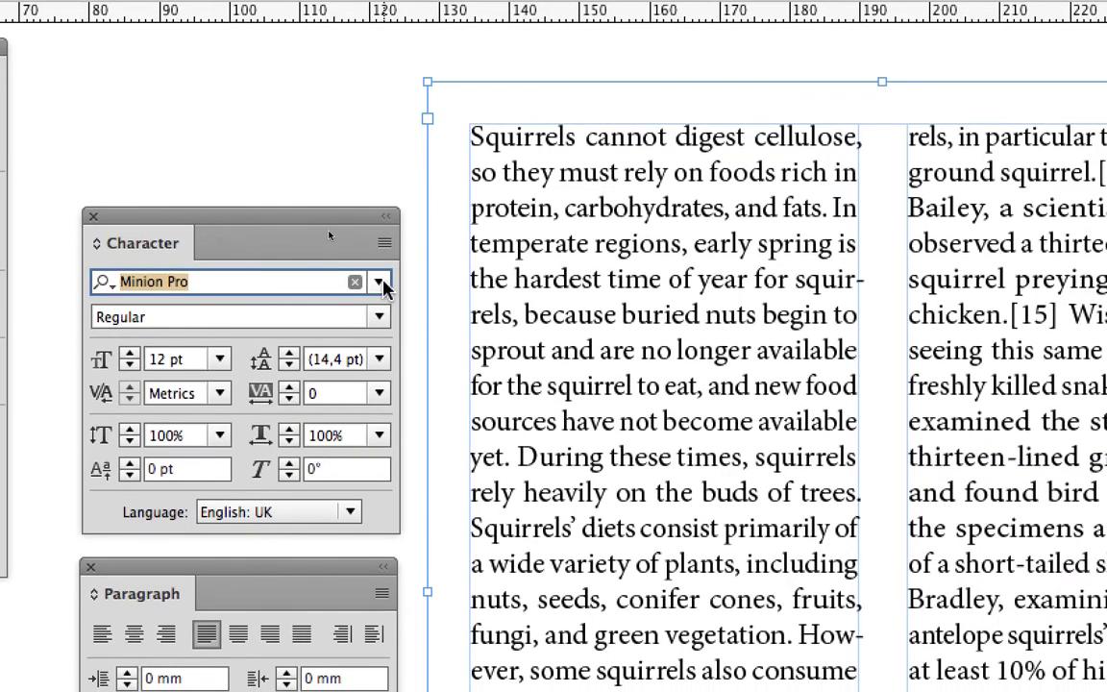
# Preview fonts from the font list, cancel to keep Minion Pro, and raise the Character panel
pyautogui.click(403, 324)
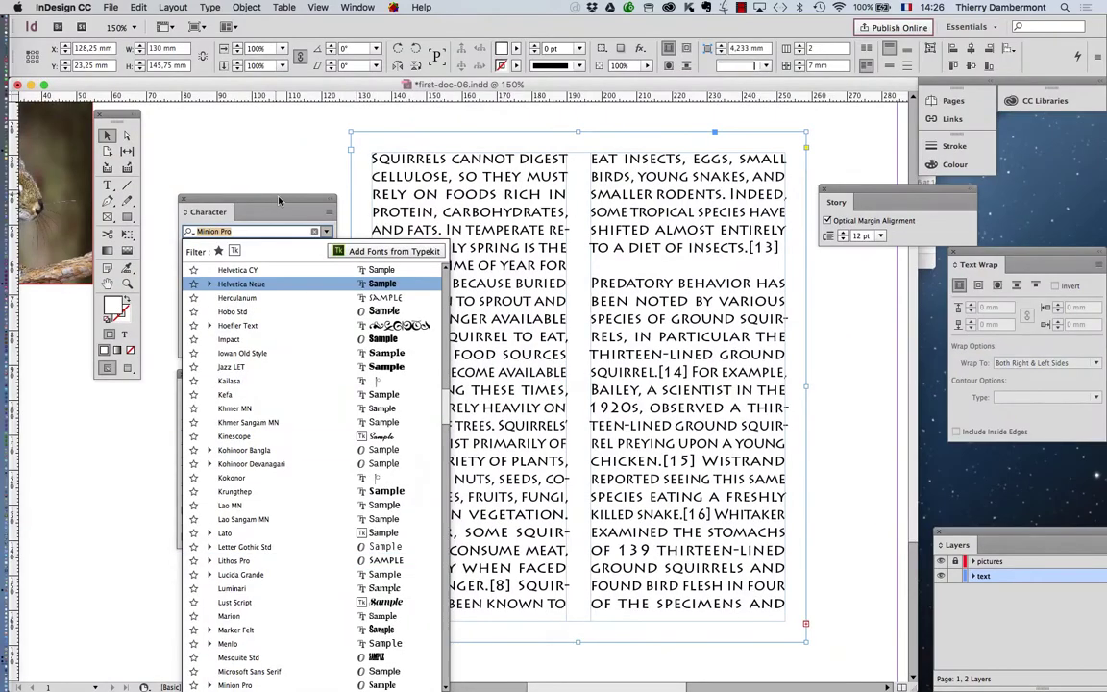
pyautogui.press('Escape')
pyautogui.moveTo(241, 245); pyautogui.dragTo(250, 149)
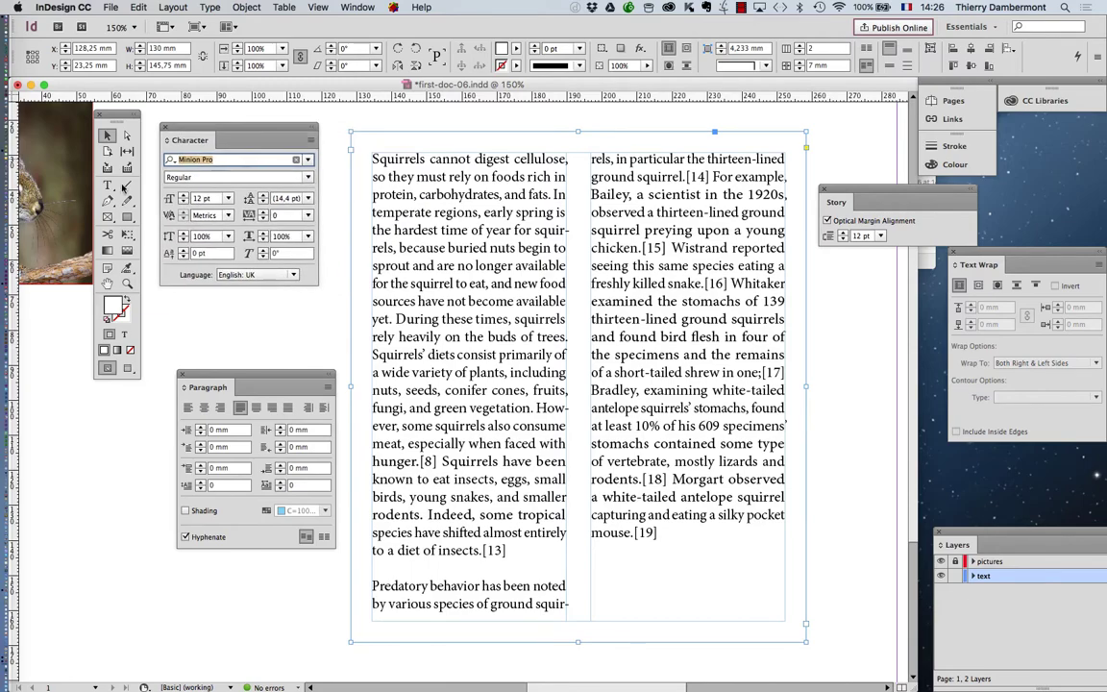
pyautogui.click(108, 187)
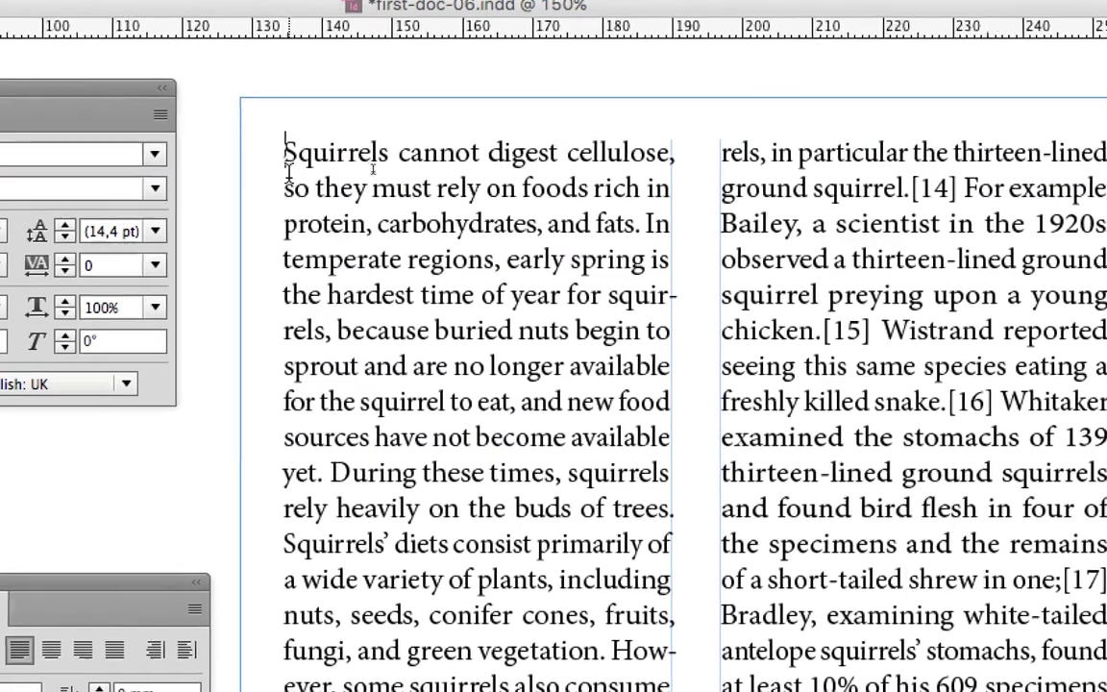
# Insert 'Les écoles,' before 'Squirrels', check the é glyph alternates, and reselect the frame
pyautogui.click(286, 167)
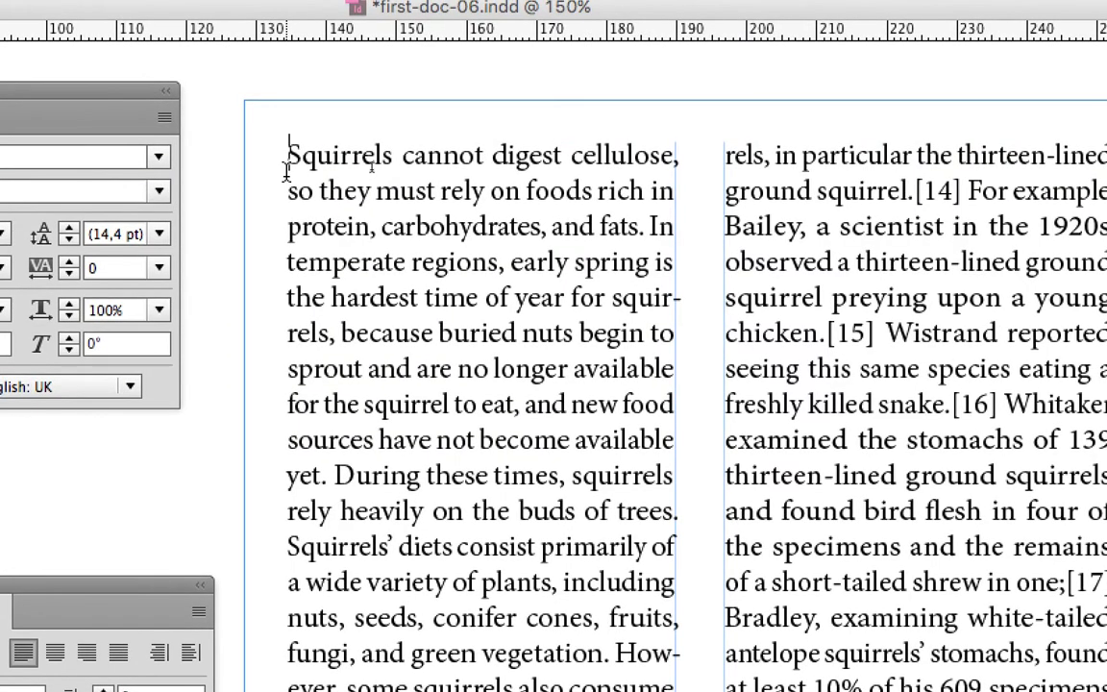
pyautogui.write('Les écoles')
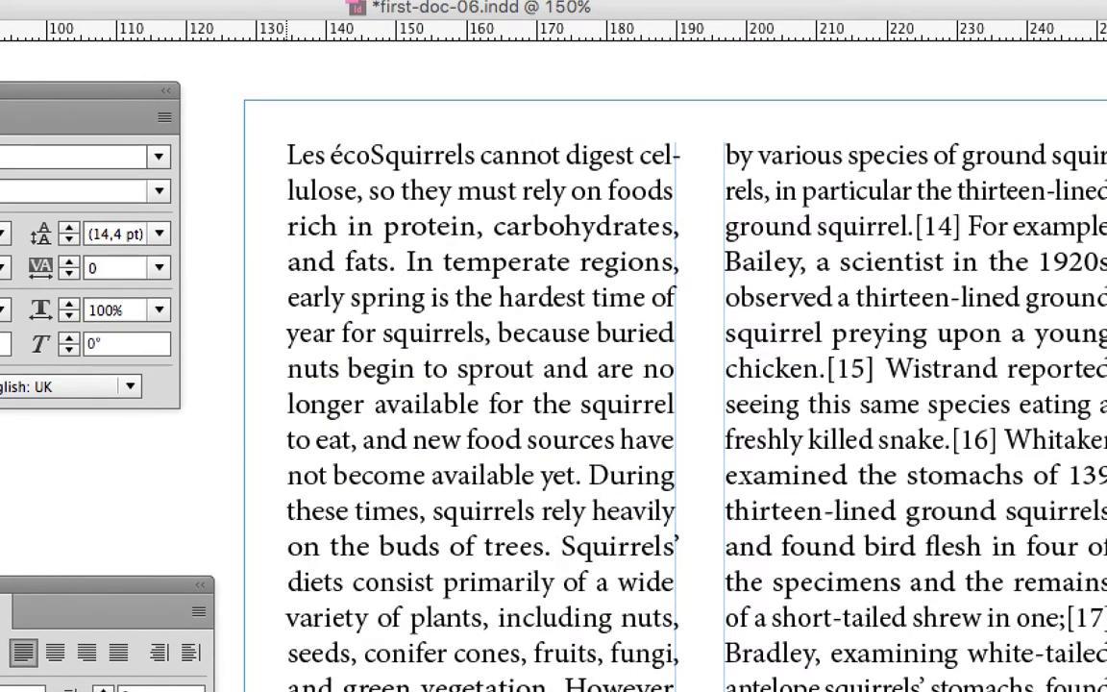
pyautogui.write(',')
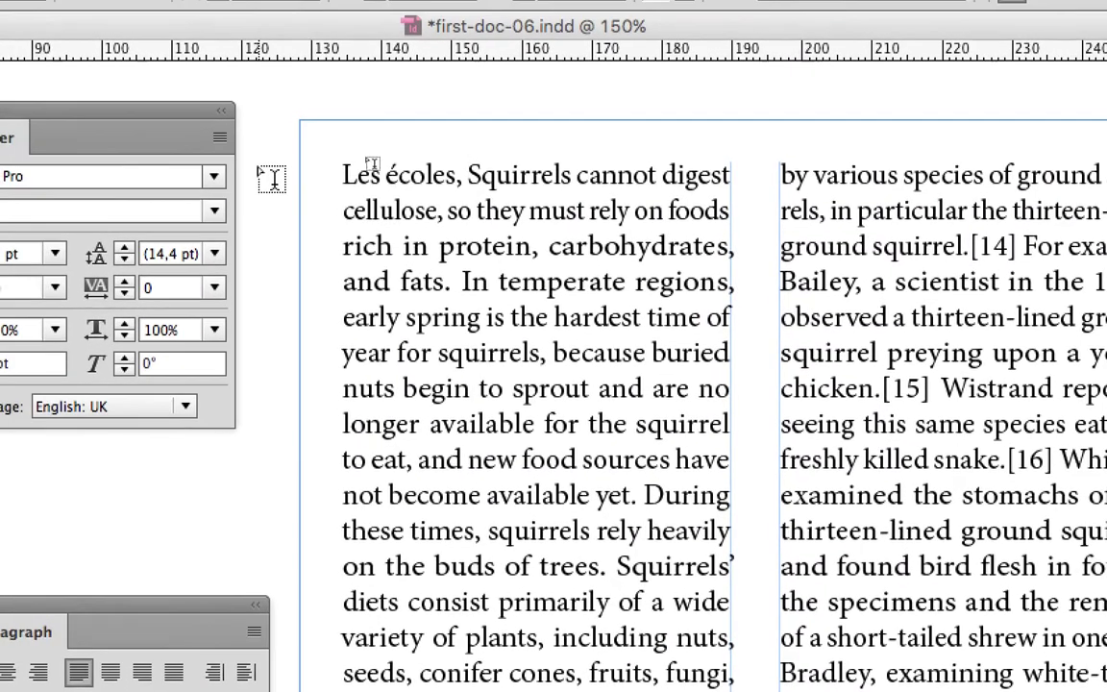
pyautogui.moveTo(344, 155); pyautogui.dragTo(333, 156)
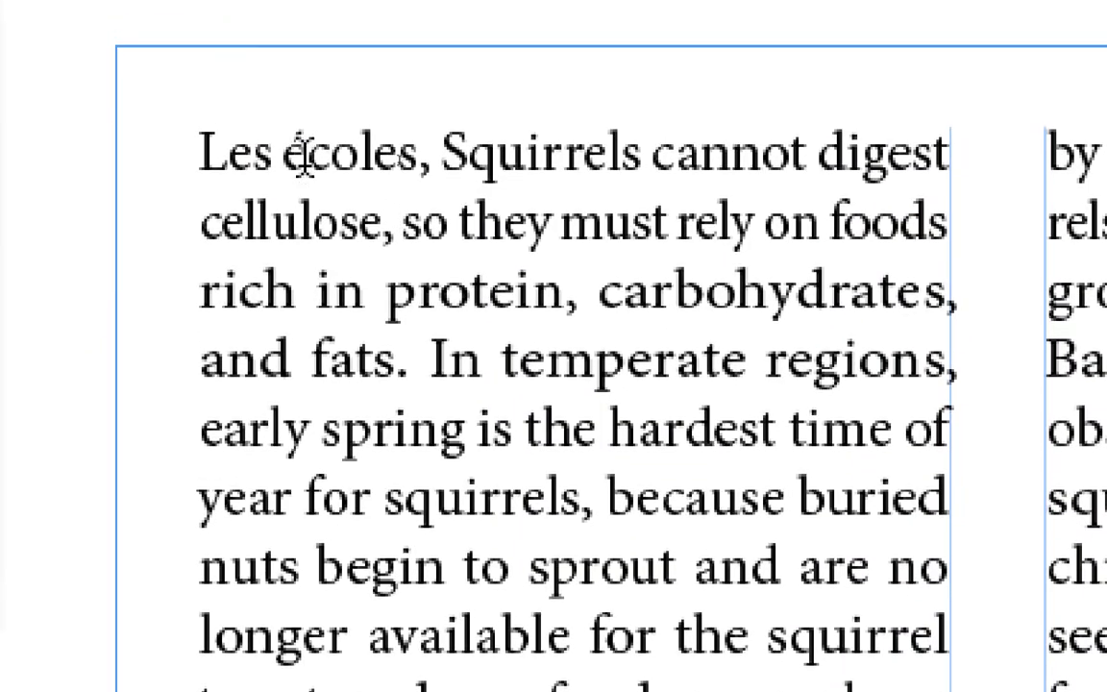
pyautogui.moveTo(298, 105); pyautogui.dragTo(281, 108)
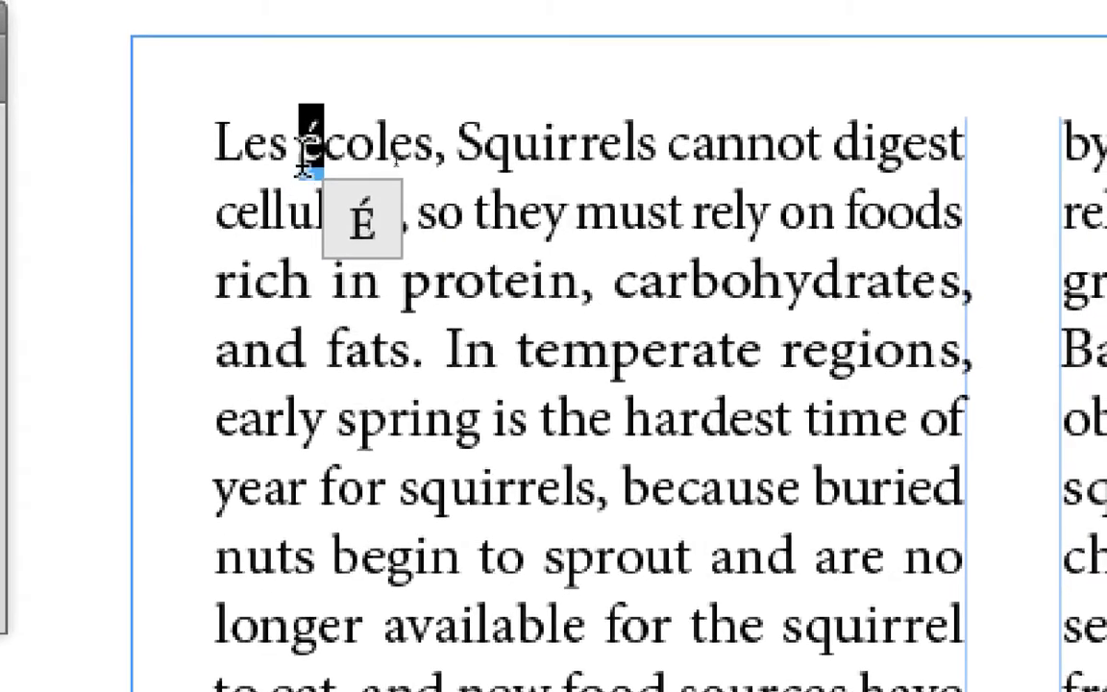
pyautogui.click(323, 125)
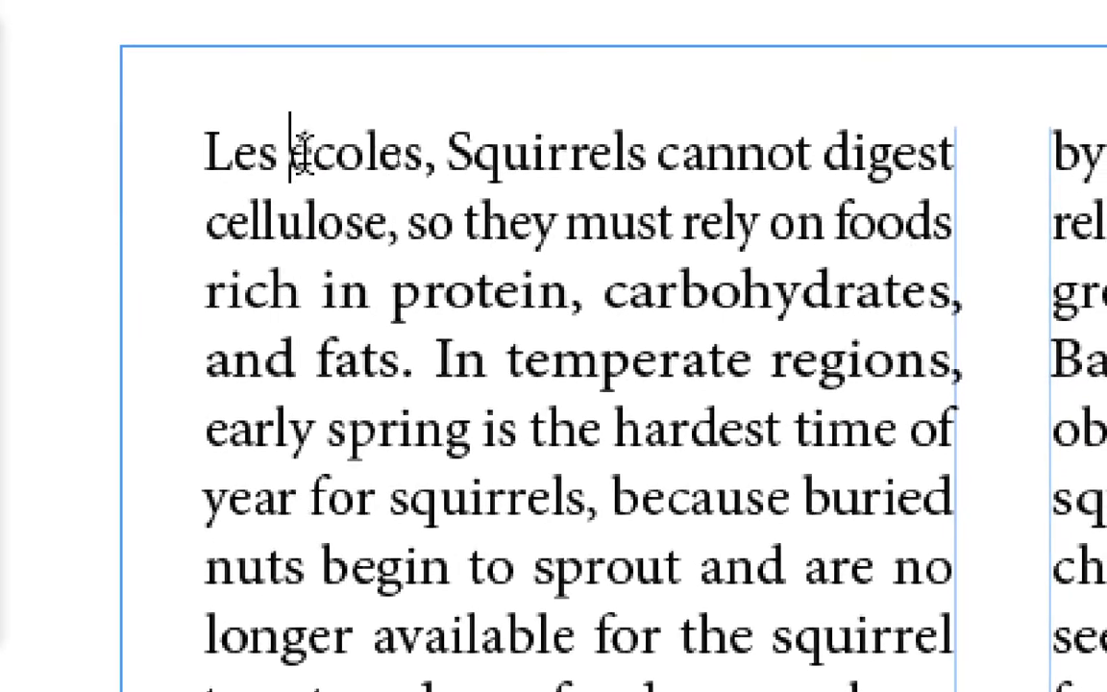
pyautogui.hotkey('shift', 'Right')
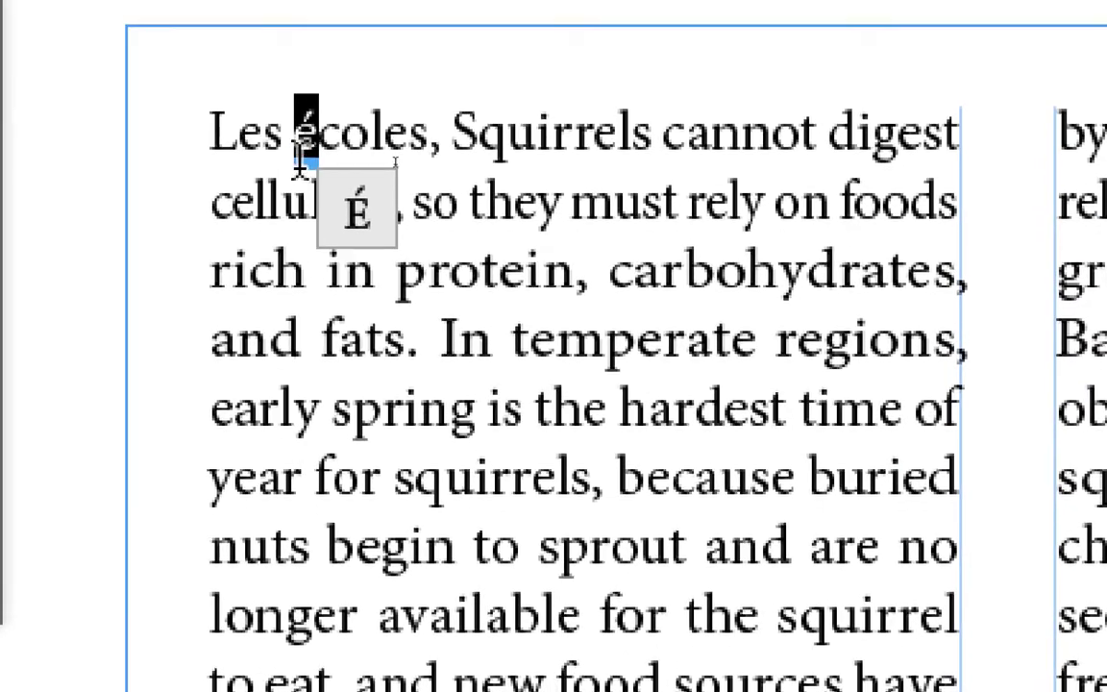
pyautogui.click(299, 154)
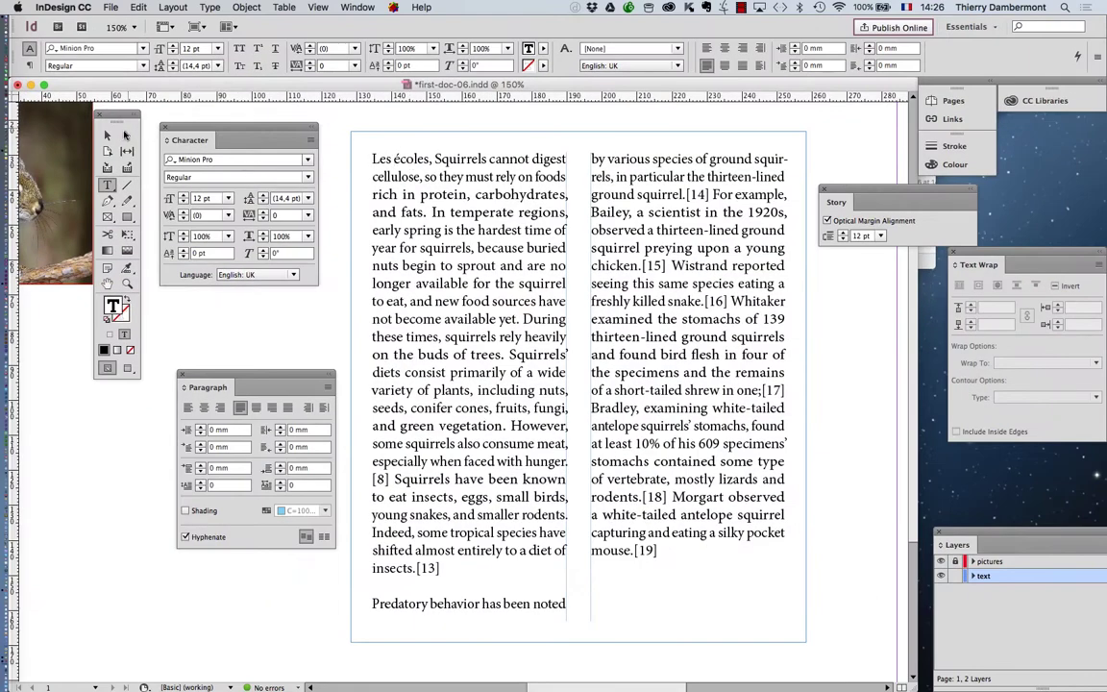
pyautogui.press('Escape')
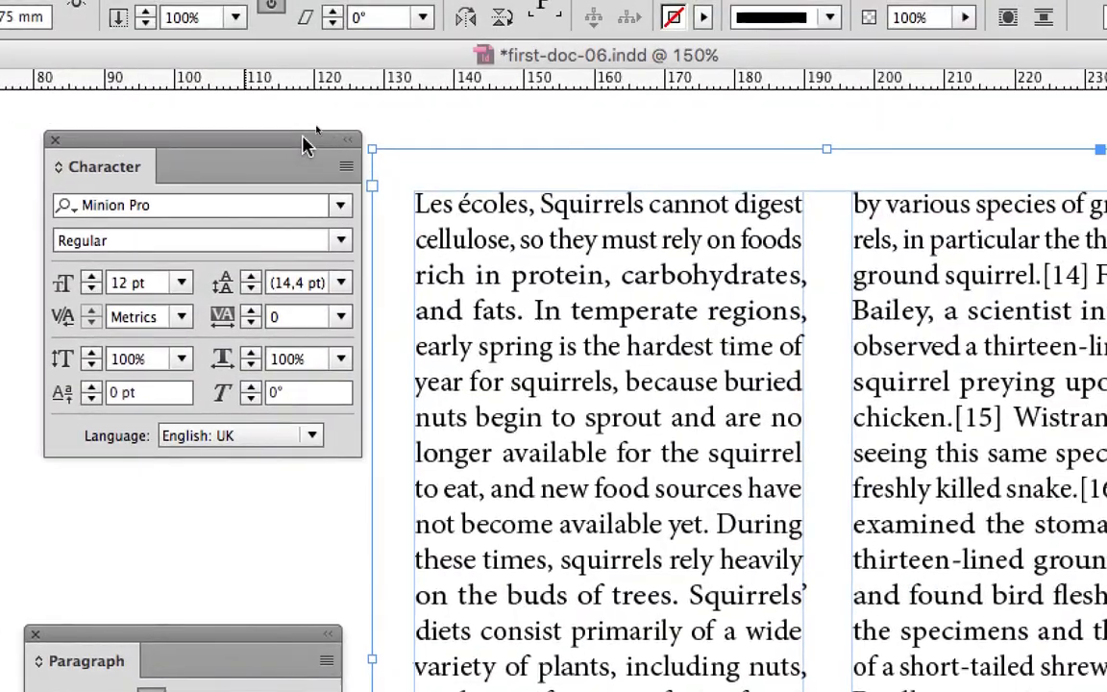
# Preview the story in Kefa, Kohinoor Devanagari and Lao MN, then apply Krungthep
pyautogui.click(239, 206)
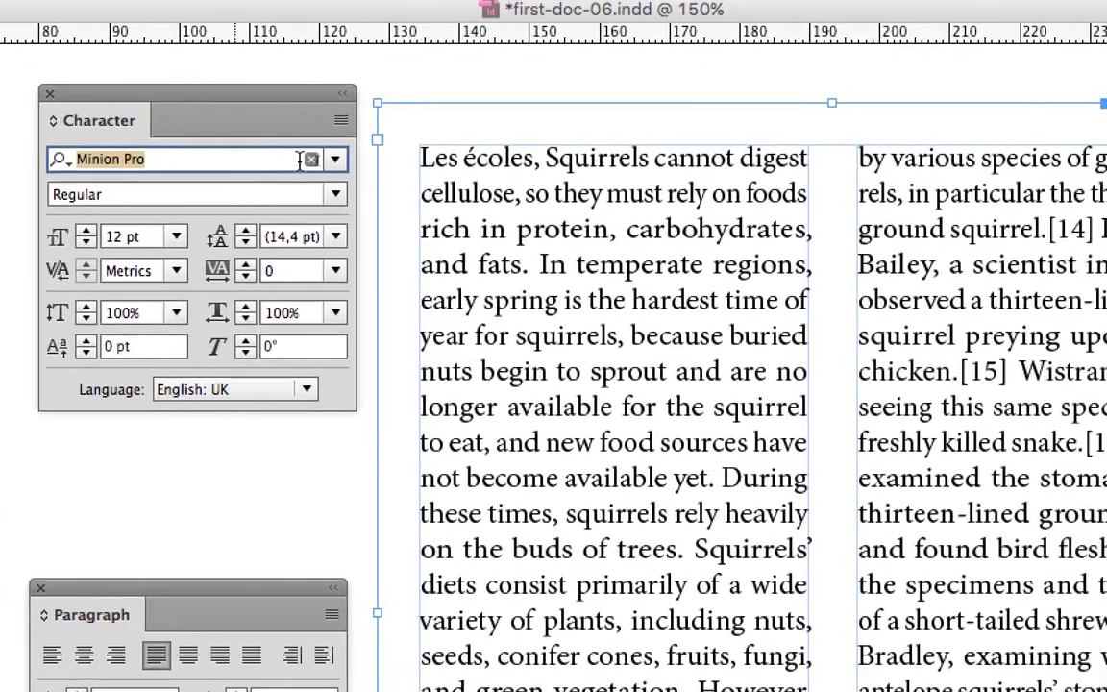
pyautogui.click(377, 158)
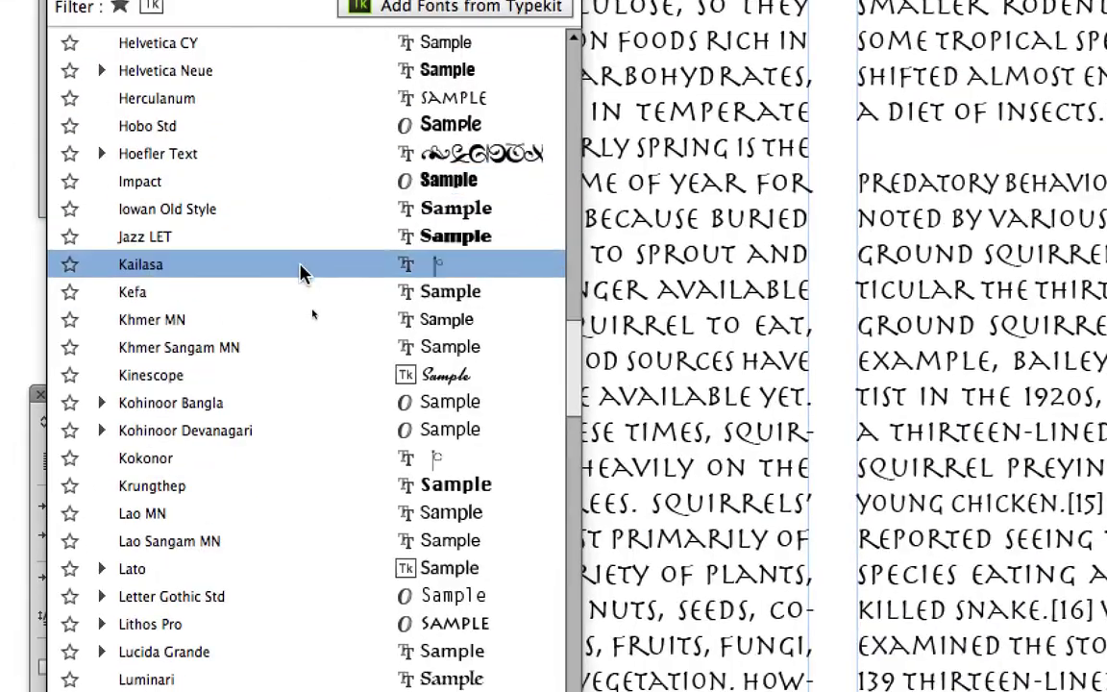
pyautogui.press('Down')
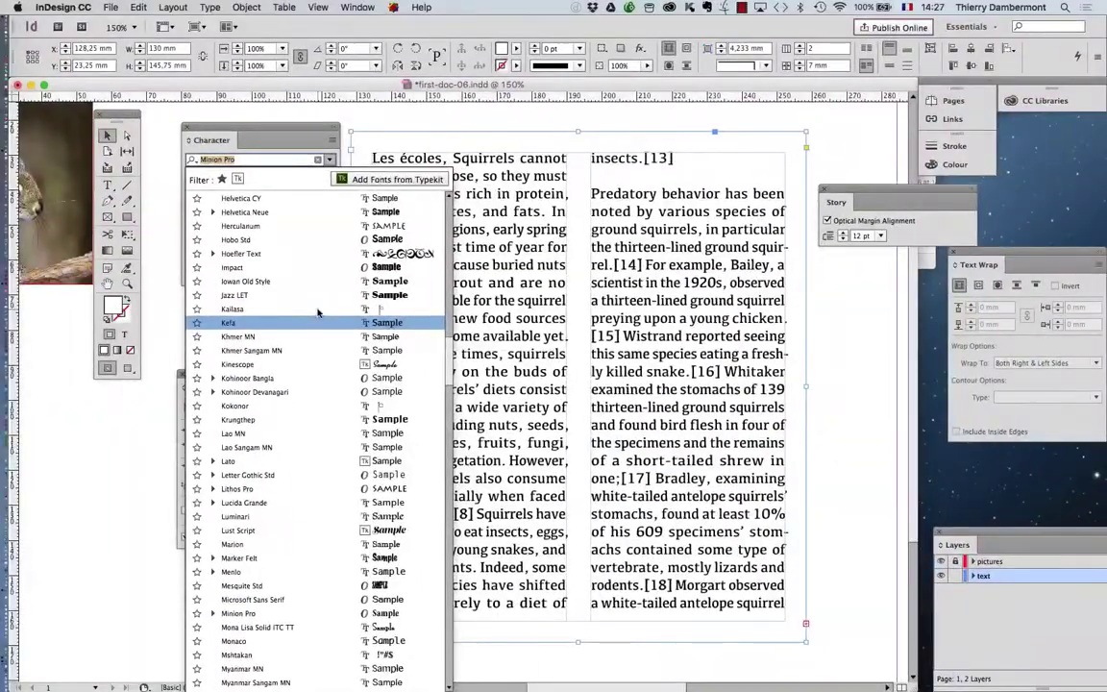
pyautogui.press('Down')
pyautogui.press('Down')
pyautogui.press('Down')
pyautogui.press('Down')
pyautogui.press('Down')
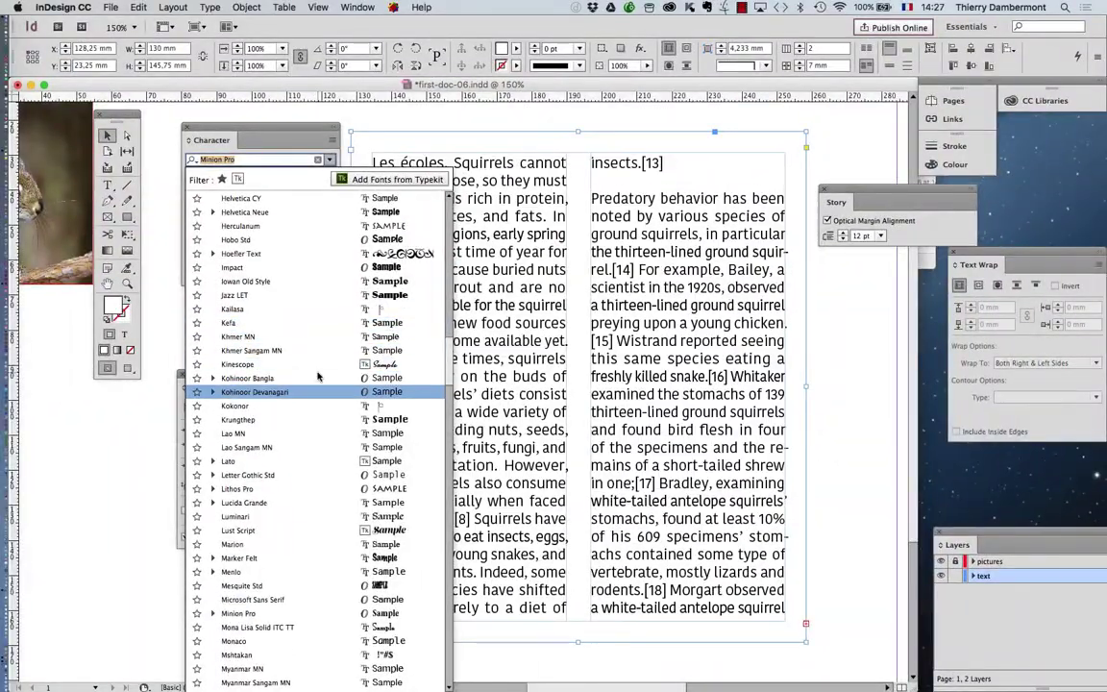
pyautogui.press('Down')
pyautogui.press('Down')
pyautogui.press('Down')
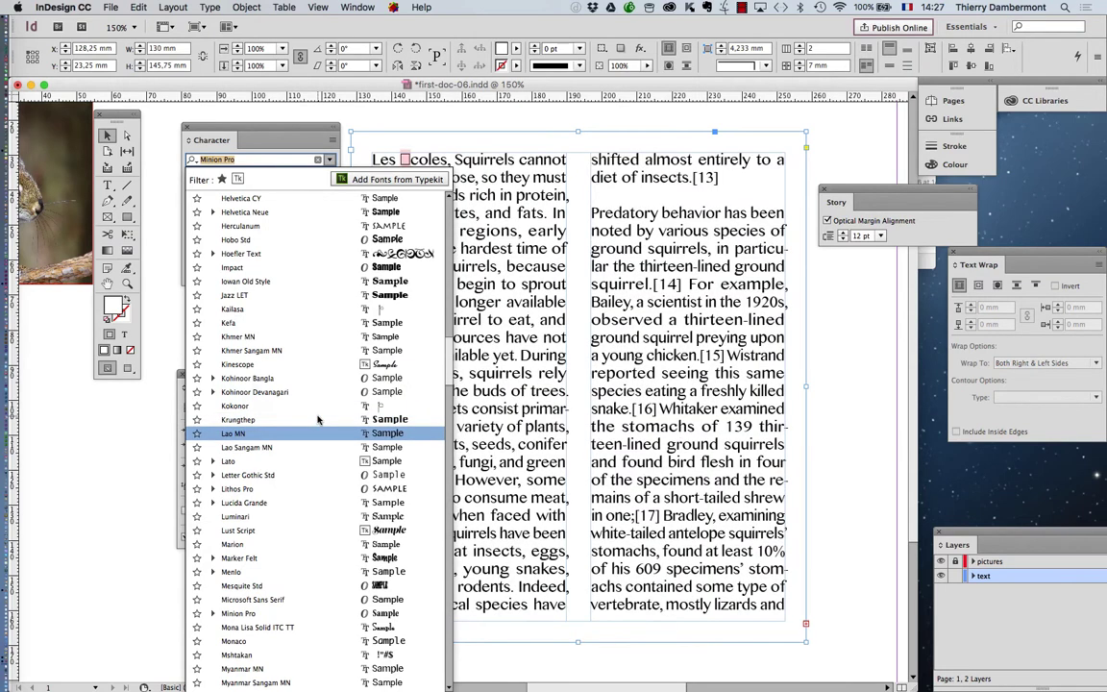
pyautogui.click(318, 419)
# Try Bank Gothic and ClarendonTBolExp, then set the story in Braggadocio
pyautogui.press('Down')
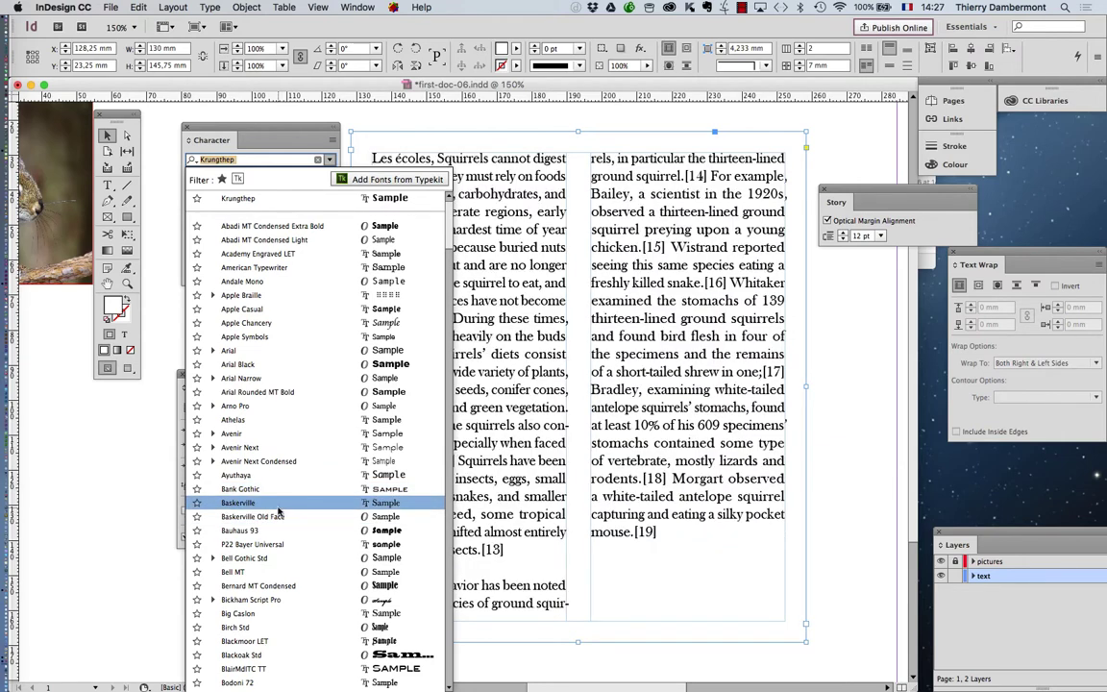
pyautogui.press('Down')
pyautogui.press('Down')
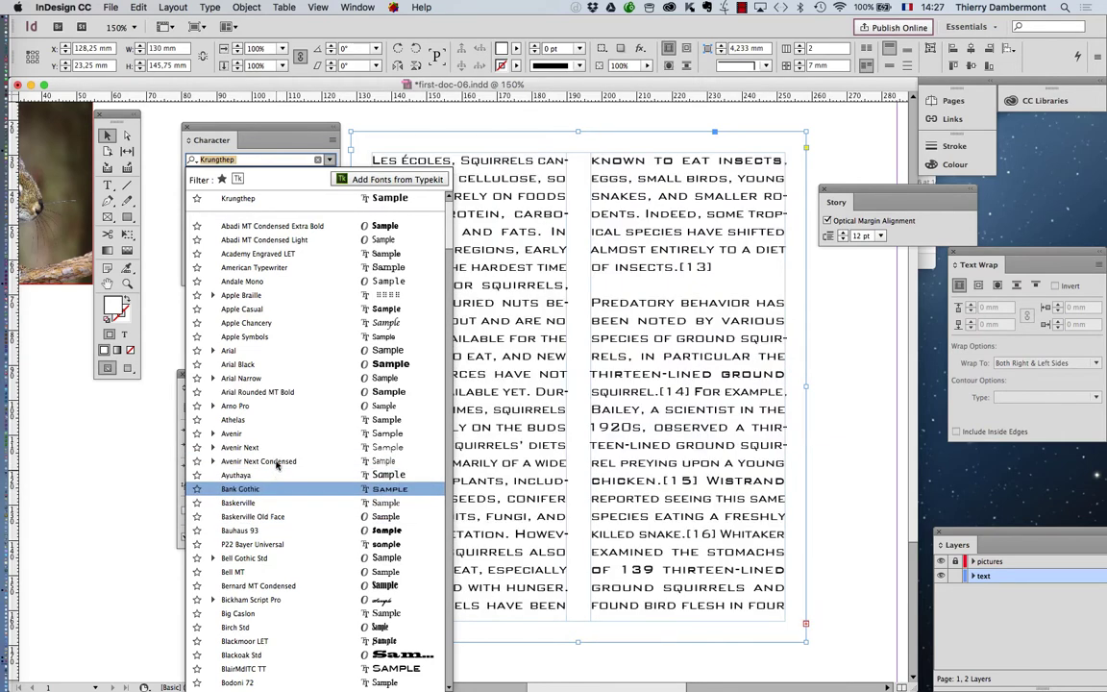
pyautogui.scroll(-10, 273, 463)
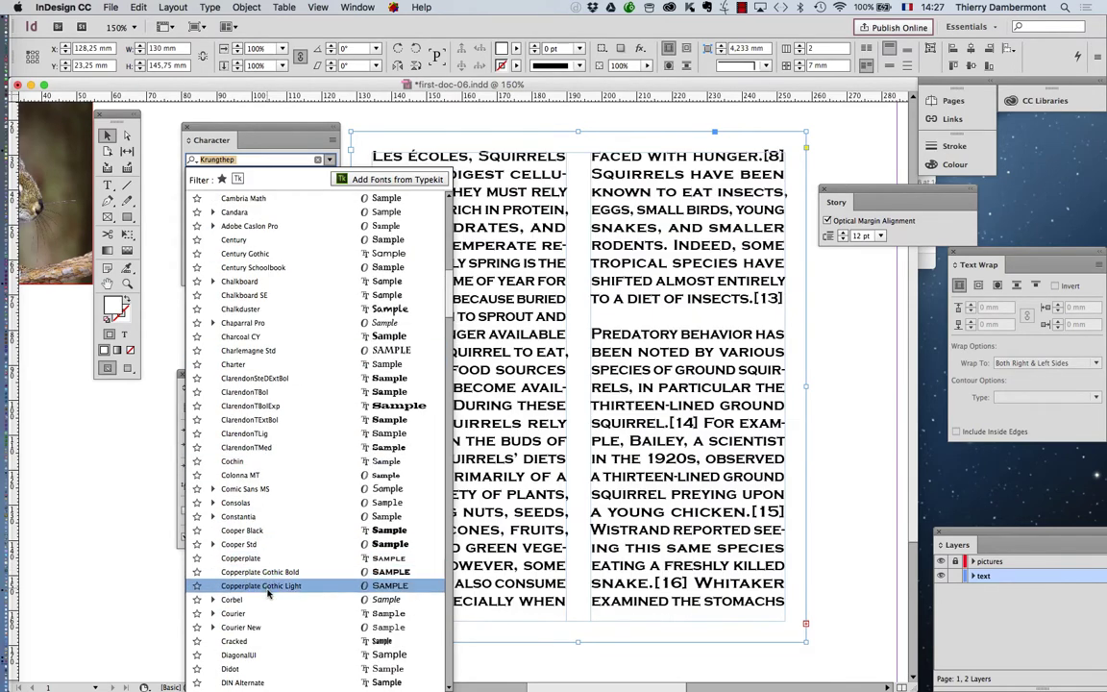
pyautogui.click(268, 405)
pyautogui.click(330, 160)
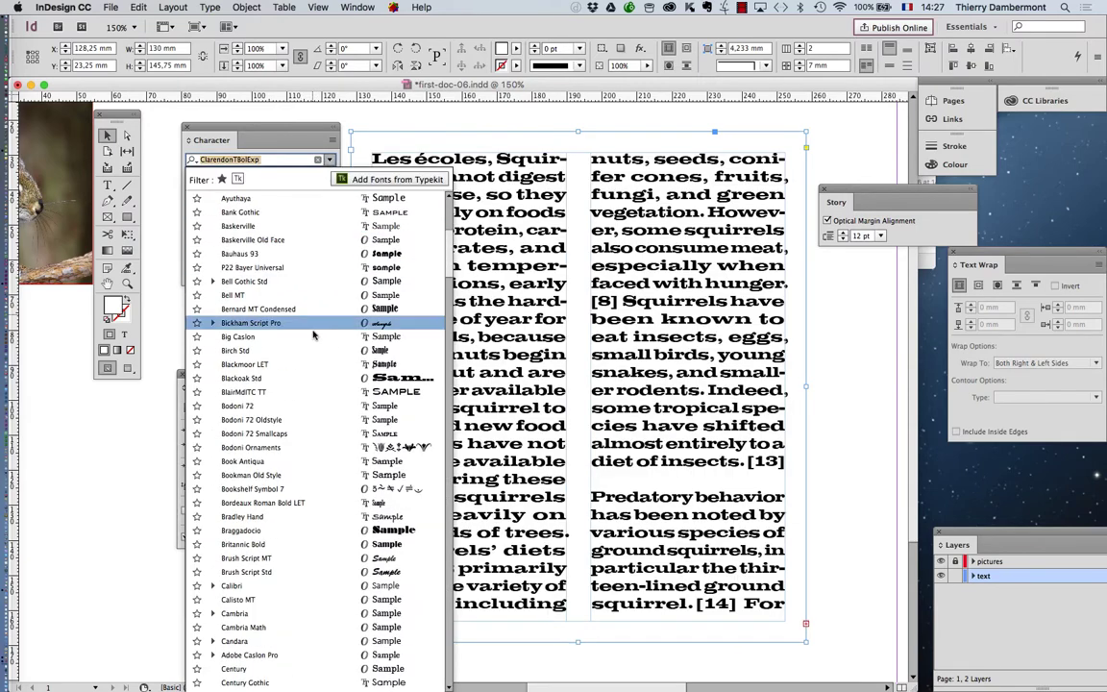
pyautogui.click(288, 471)
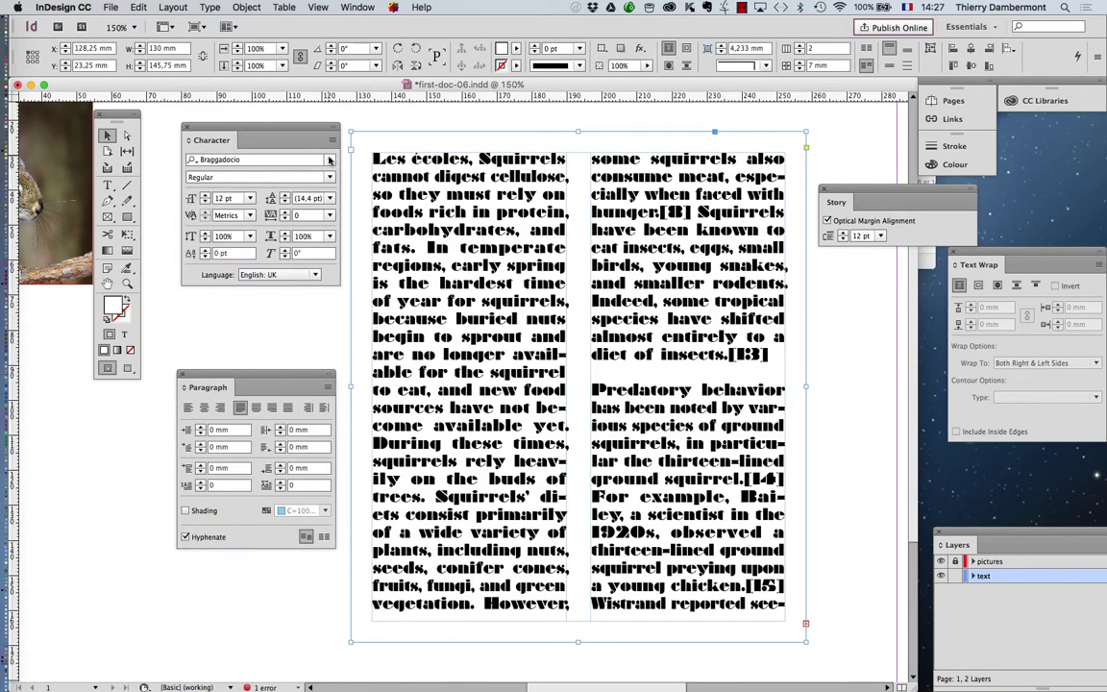
# Try the story in Arial Black, Candara, Comic Sans MS and Calisto MT
pyautogui.click(330, 160)
pyautogui.press('Return')
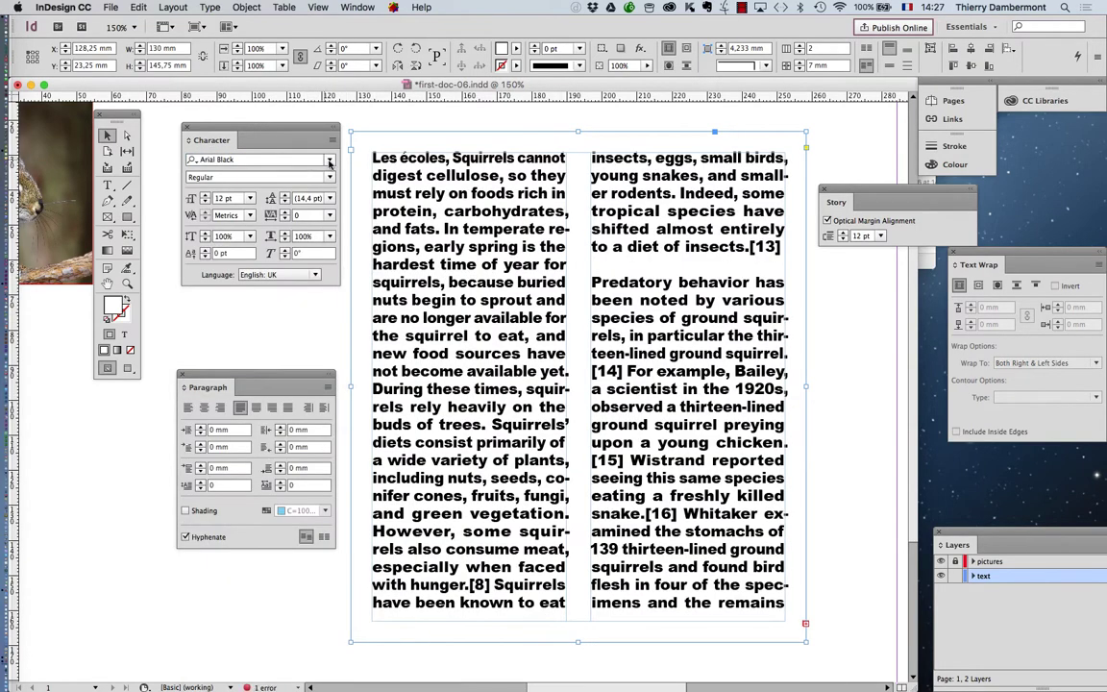
pyautogui.click(329, 159)
pyautogui.scroll(-5, 336, 375)
pyautogui.click(335, 361)
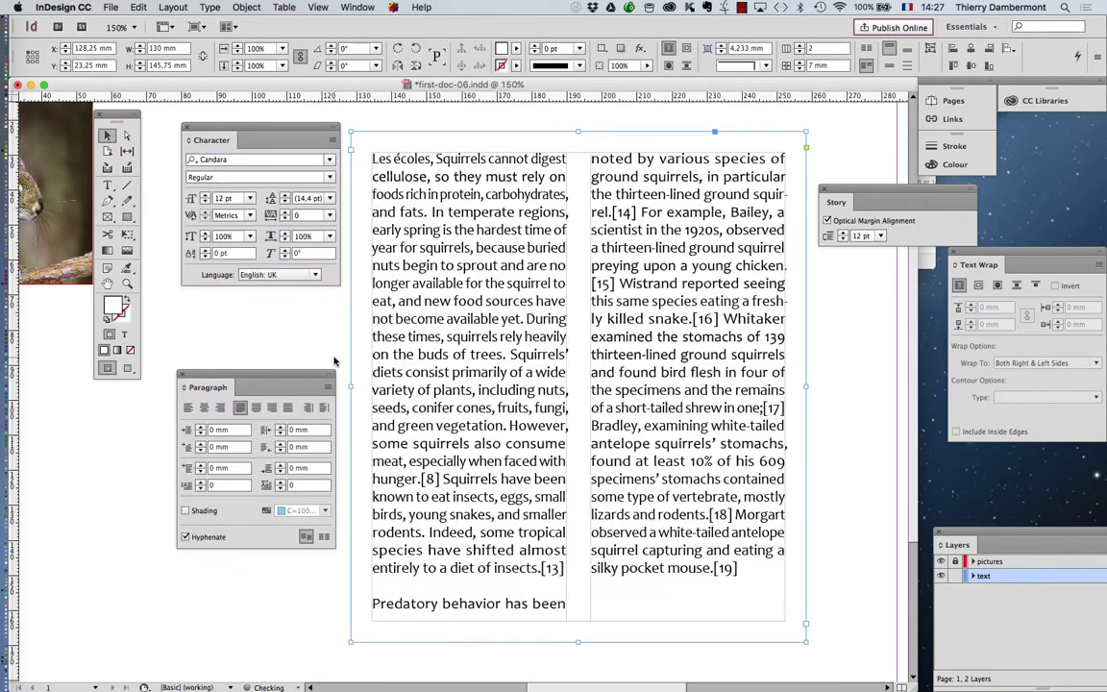
pyautogui.click(296, 160)
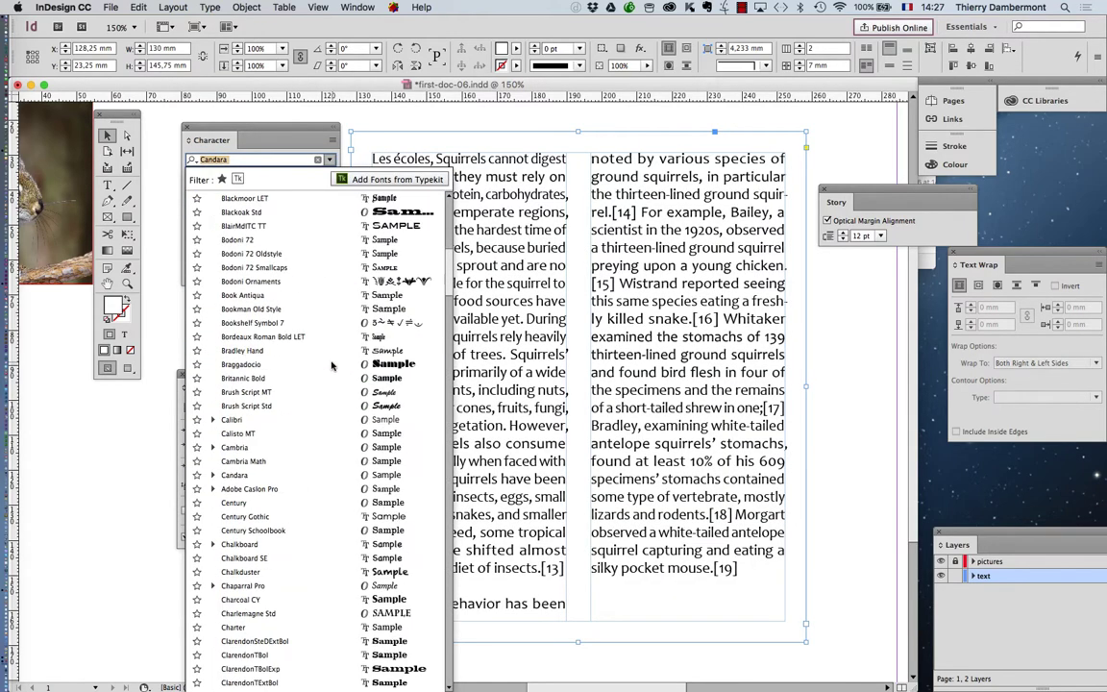
pyautogui.scroll(-10, 332, 365)
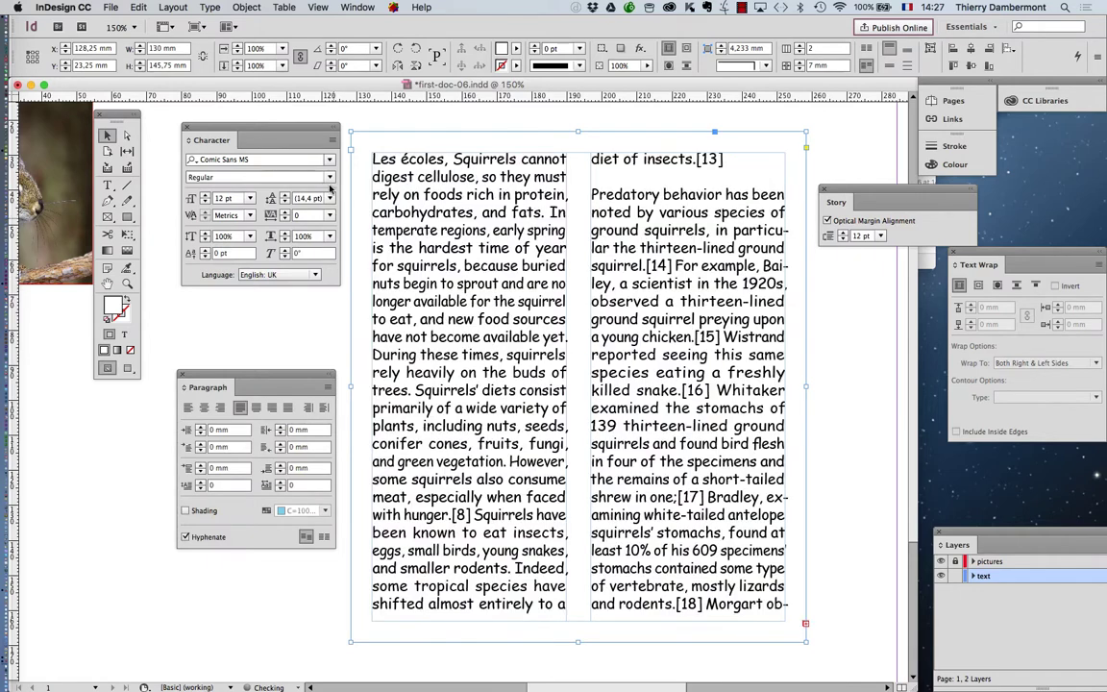
pyautogui.click(330, 160)
pyautogui.scroll(-5, 326, 389)
pyautogui.scroll(-5, 326, 389)
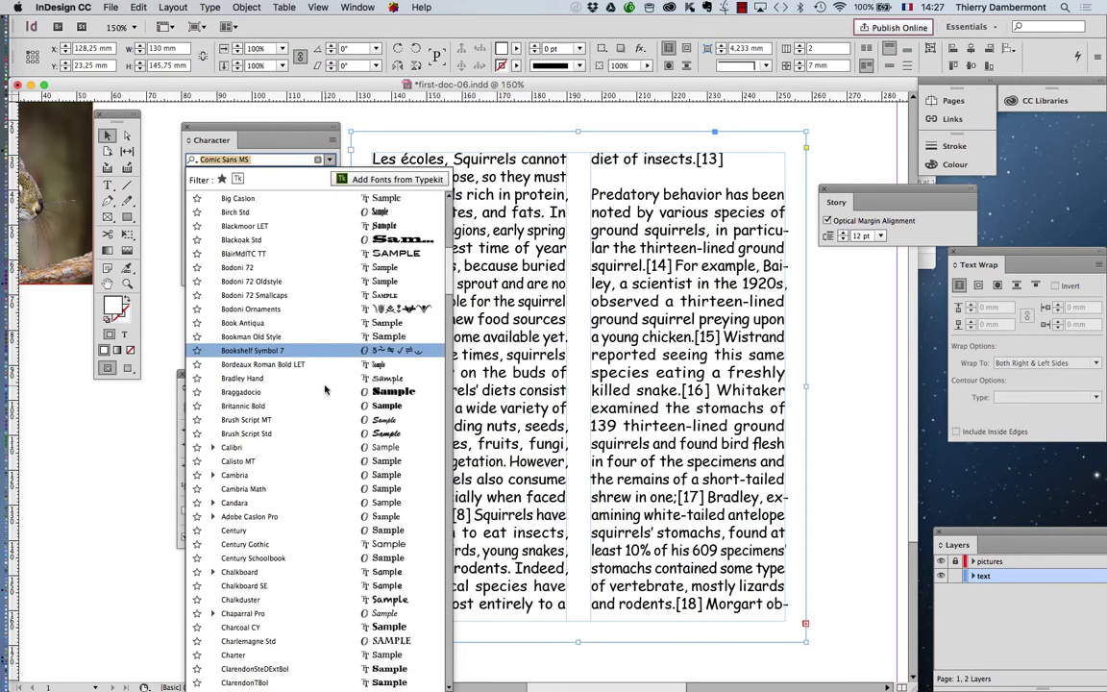
pyautogui.click(309, 461)
# Try Cooper Std and Avenir Next Condensed, then set the story in Lao Sangam MN
pyautogui.click(296, 159)
pyautogui.scroll(-10, 315, 447)
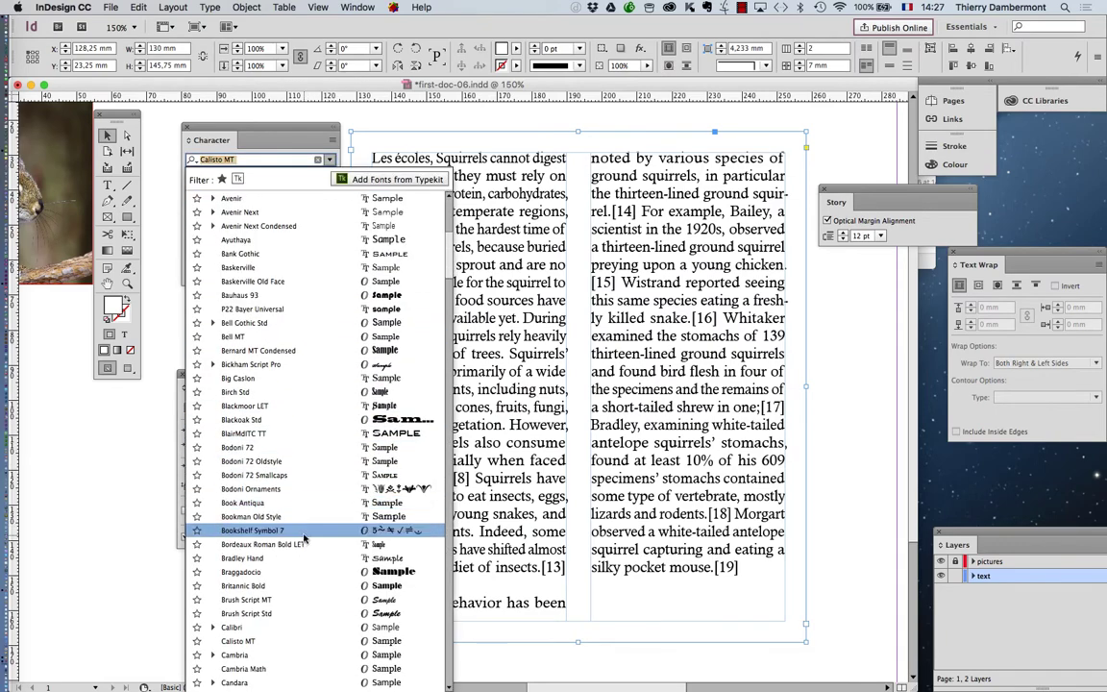
pyautogui.click(317, 485)
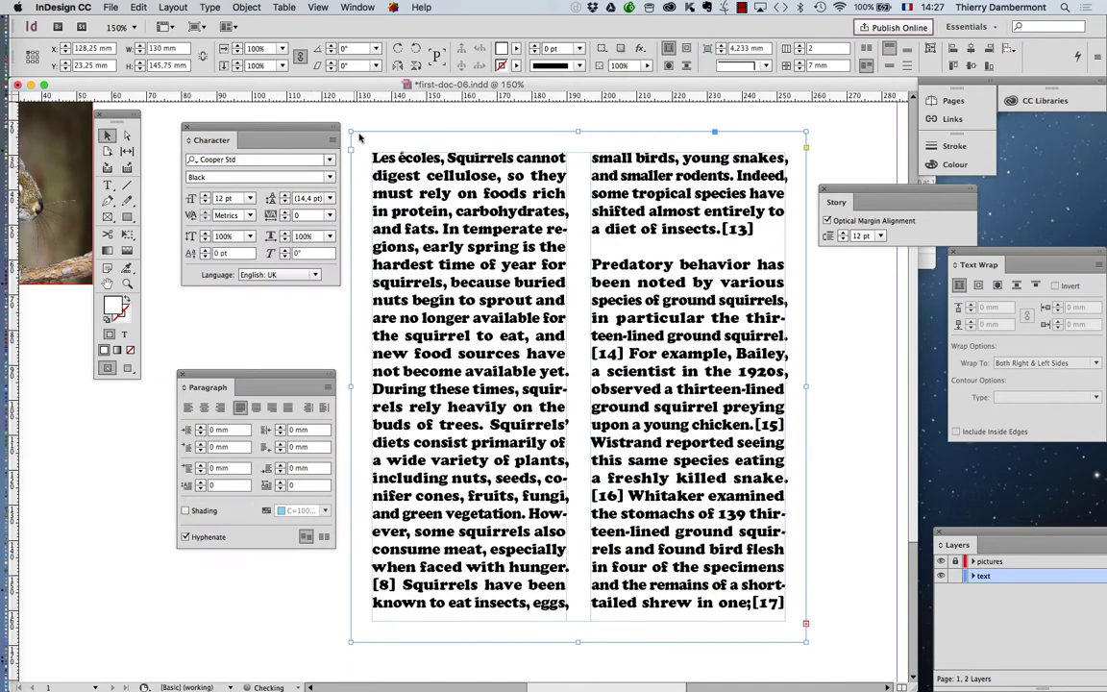
pyautogui.click(298, 159)
pyautogui.click(312, 504)
pyautogui.click(327, 161)
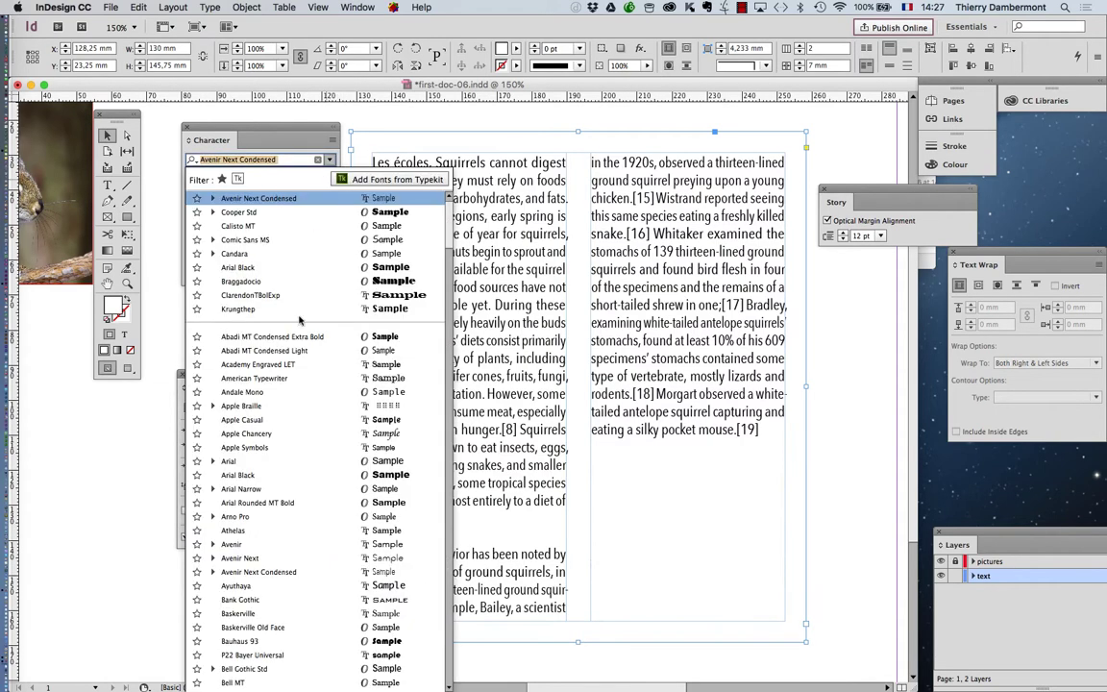
pyautogui.scroll(-10, 322, 567)
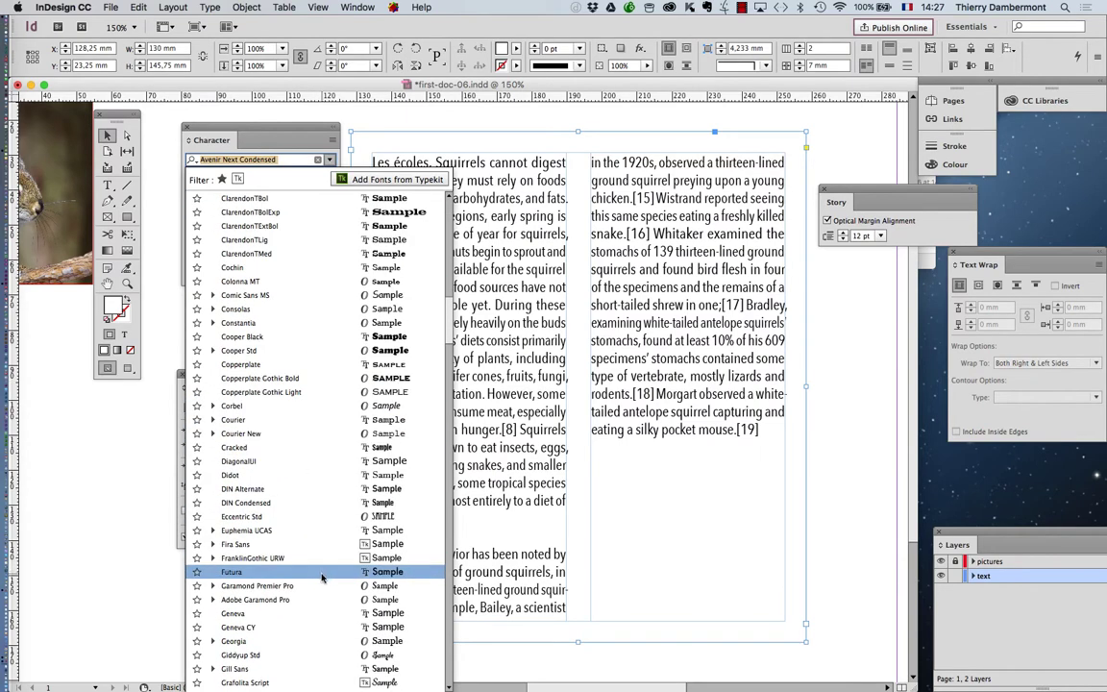
pyautogui.scroll(-9, 292, 519)
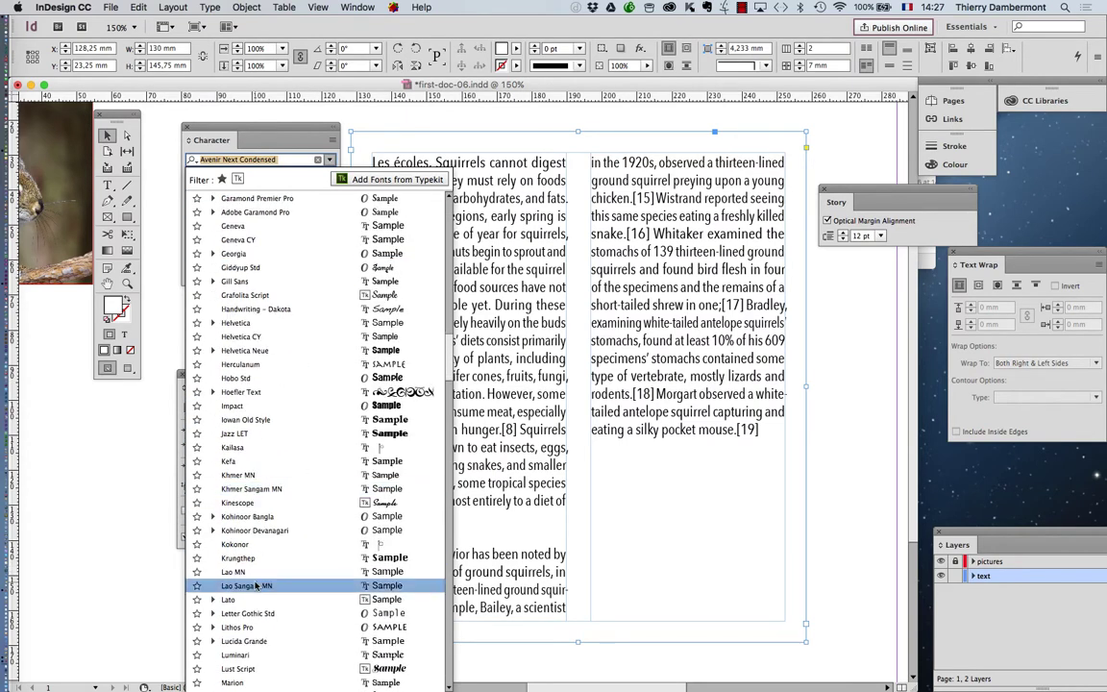
pyautogui.click(254, 584)
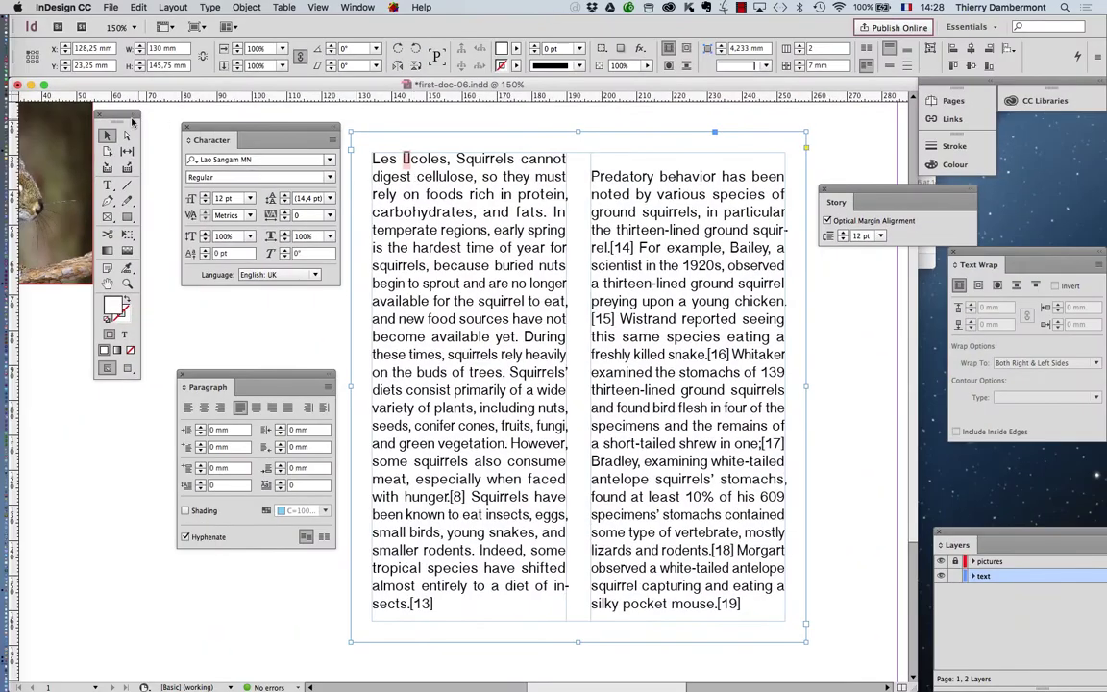
# Delete 'Les Écoles,' from the first column's start and reselect the two-column text frame
pyautogui.moveTo(134, 122); pyautogui.dragTo(154, 122)
pyautogui.press('t')
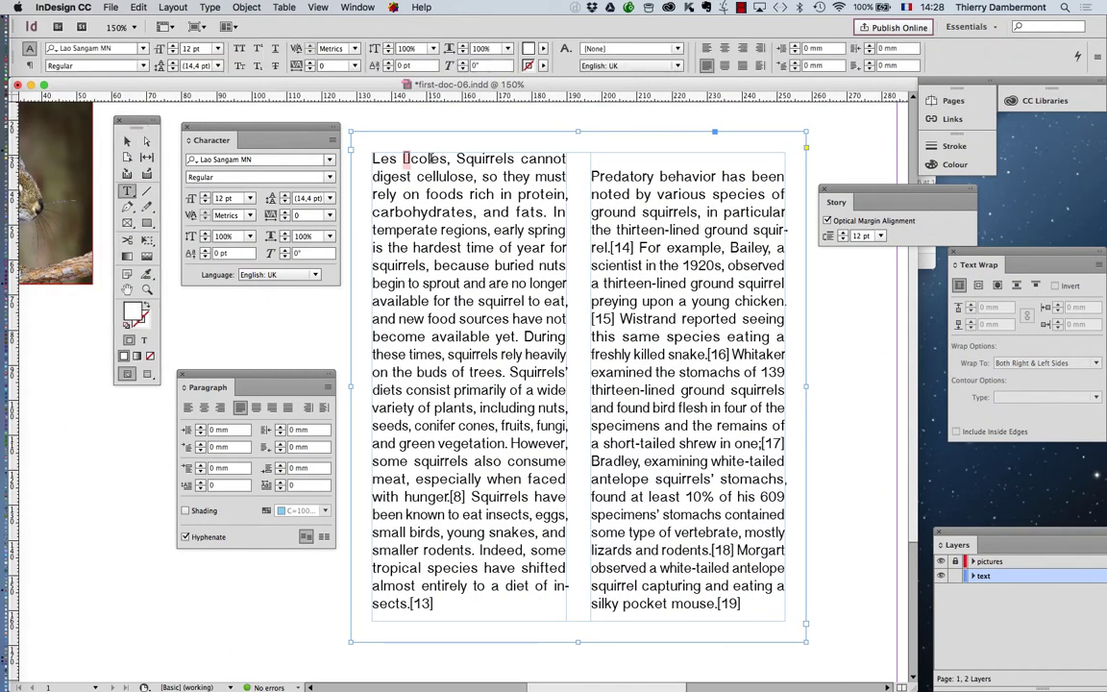
pyautogui.moveTo(373, 158); pyautogui.dragTo(448, 154)
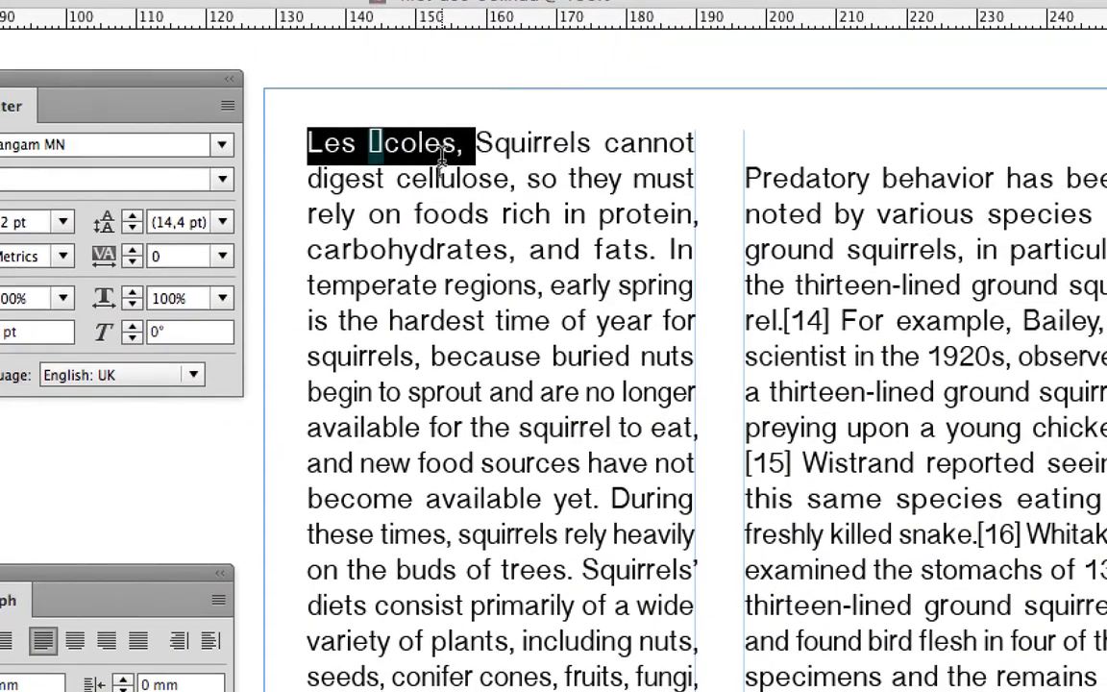
pyautogui.press('BackSpace')
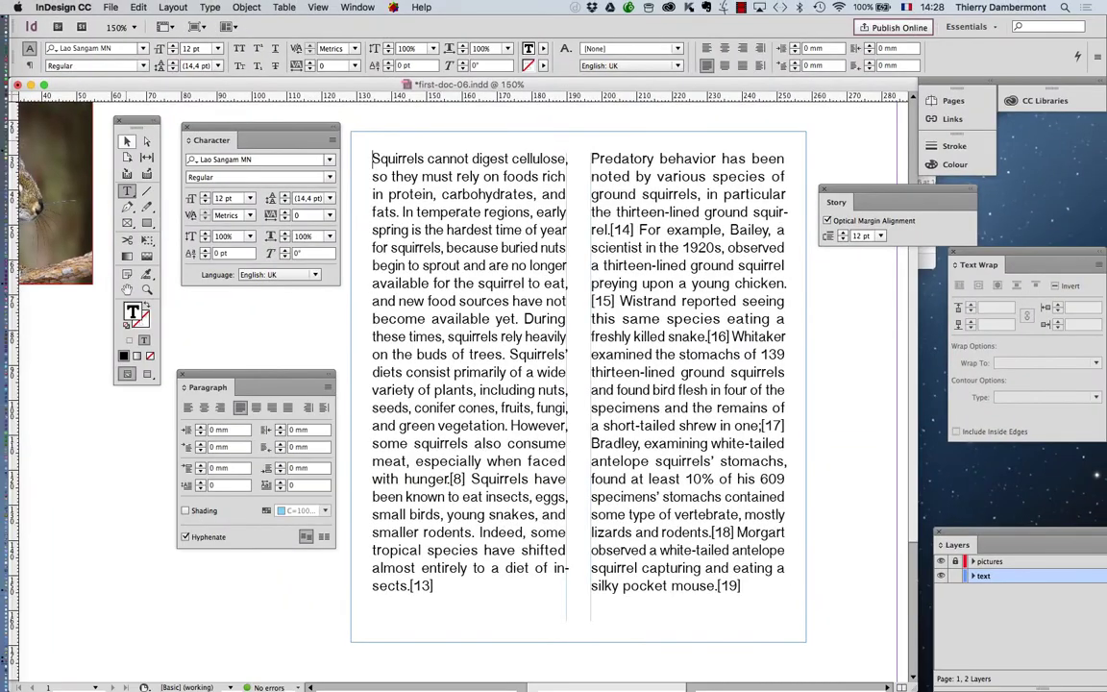
pyautogui.press('Escape')
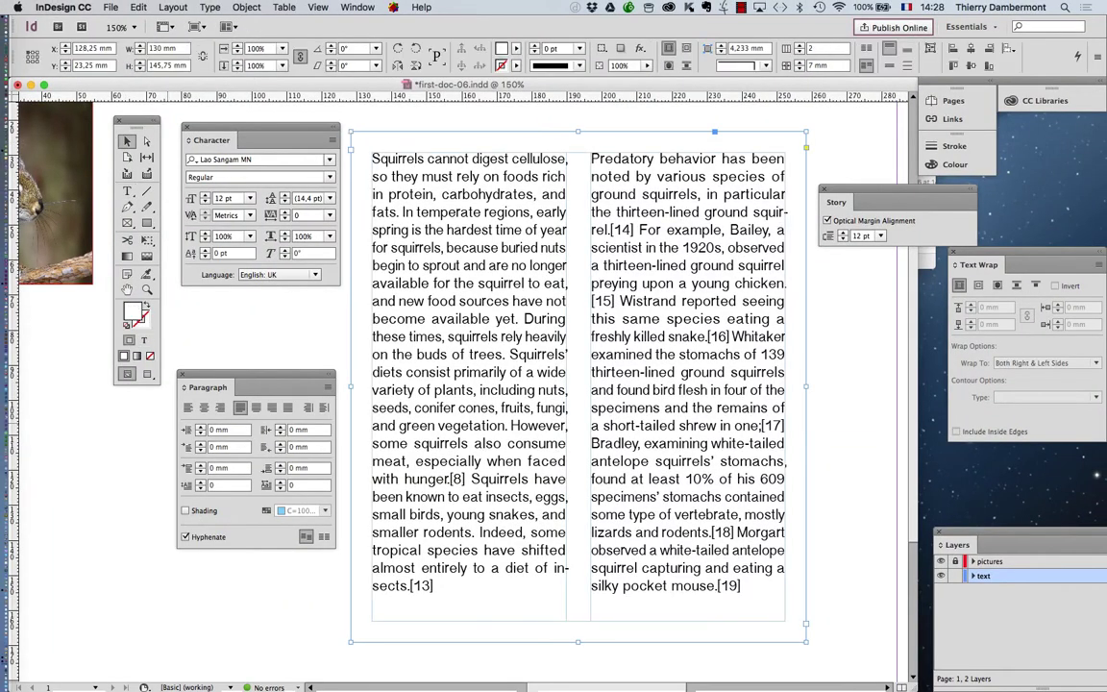
pyautogui.press('super+shift+a')
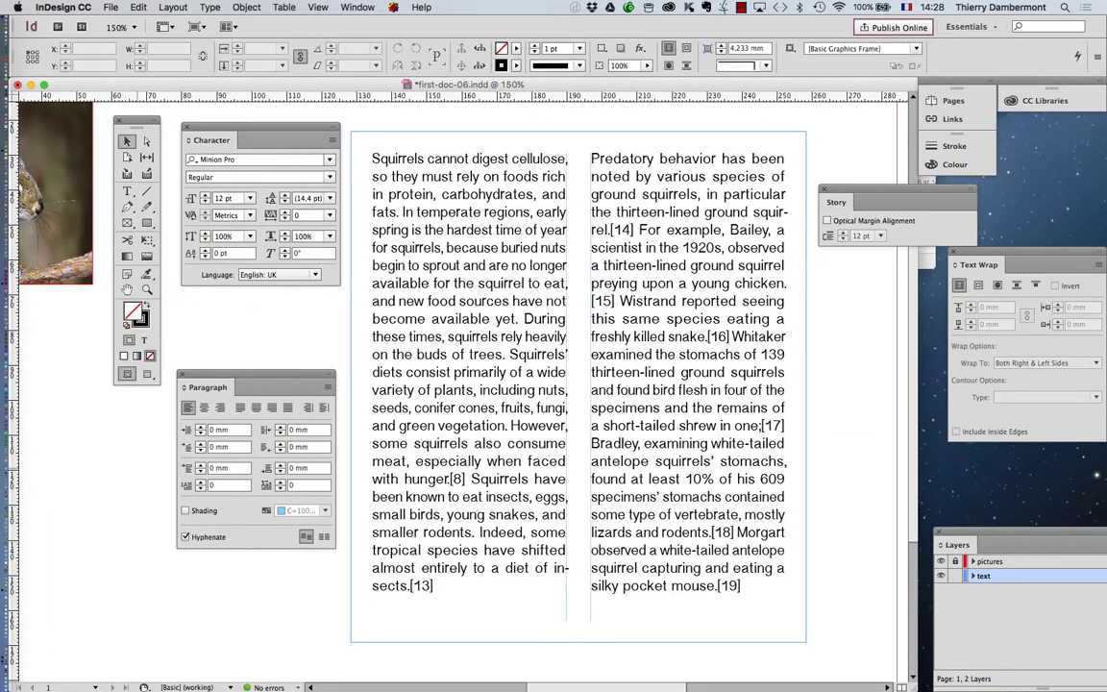
pyautogui.click(411, 259)
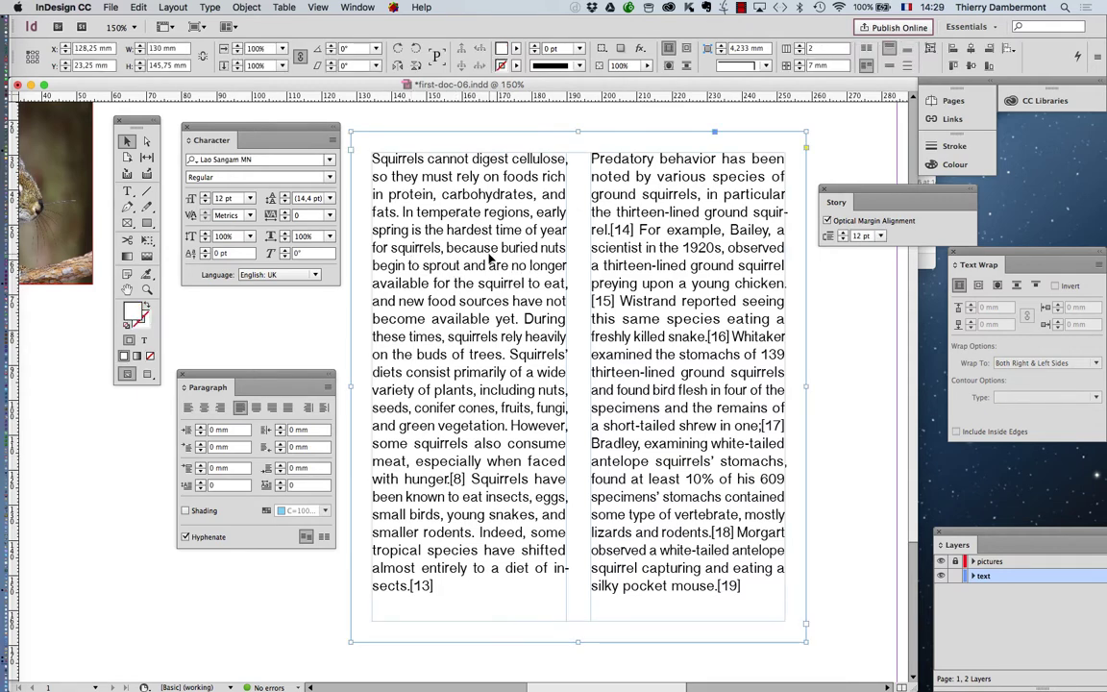
# In a maximized Firefox, search for '100 besten schriften' and open the Die 100 Besten Schriften site
pyautogui.moveTo(9, 653)
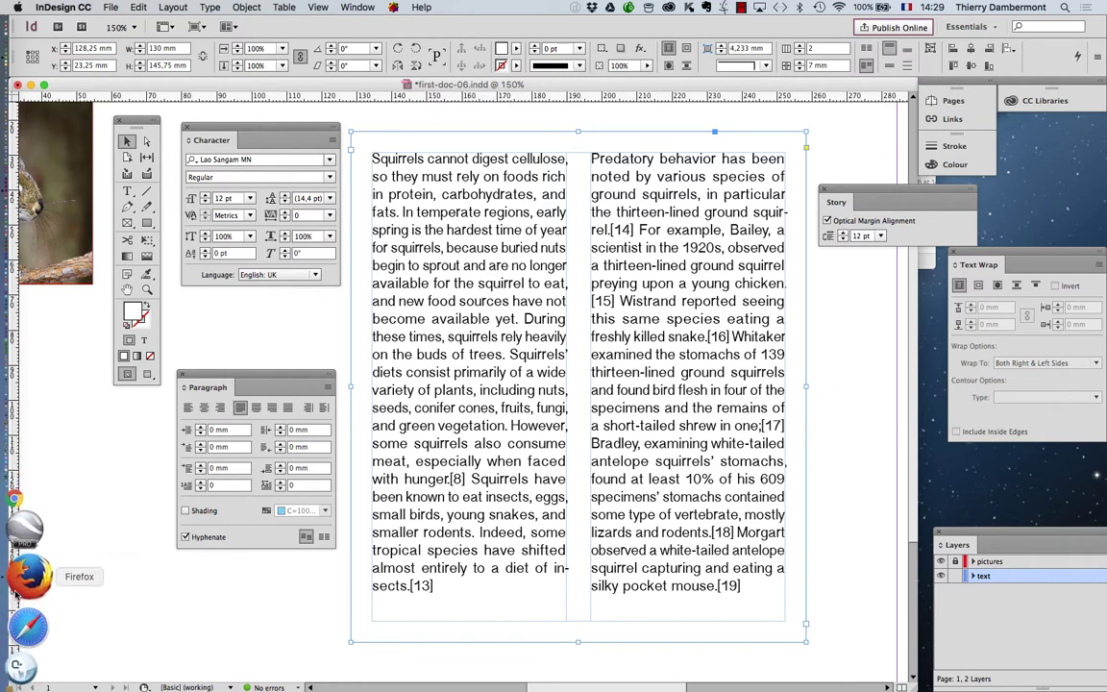
pyautogui.click(23, 652)
pyautogui.click(87, 6)
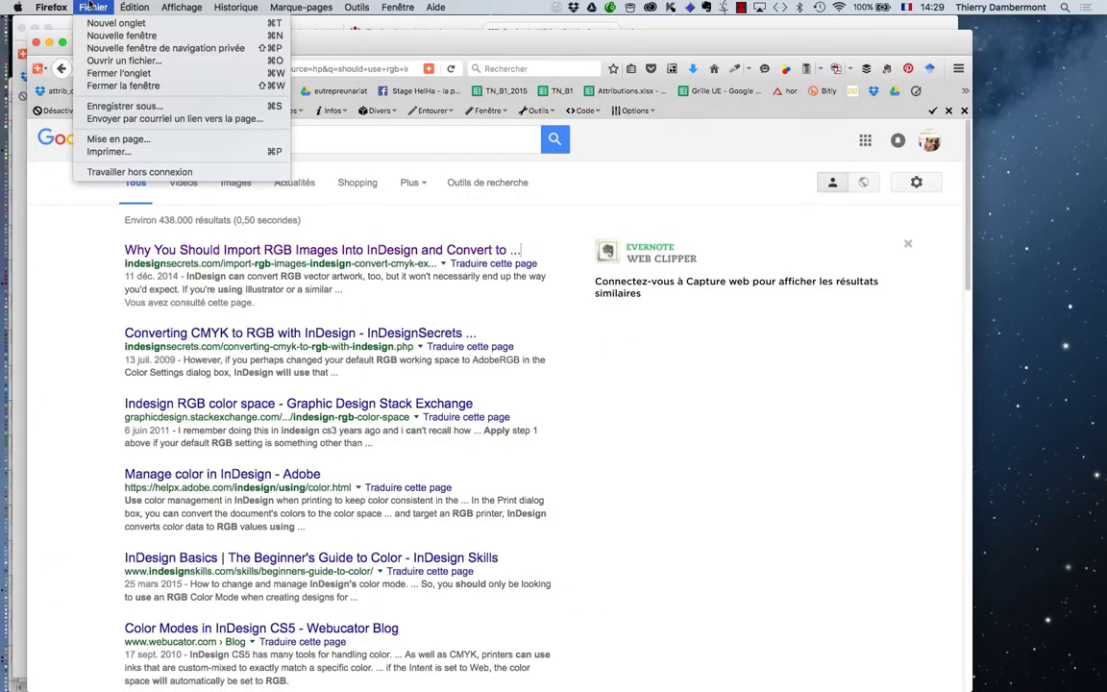
pyautogui.click(84, 6)
pyautogui.doubleClick(315, 39)
pyautogui.click(286, 123)
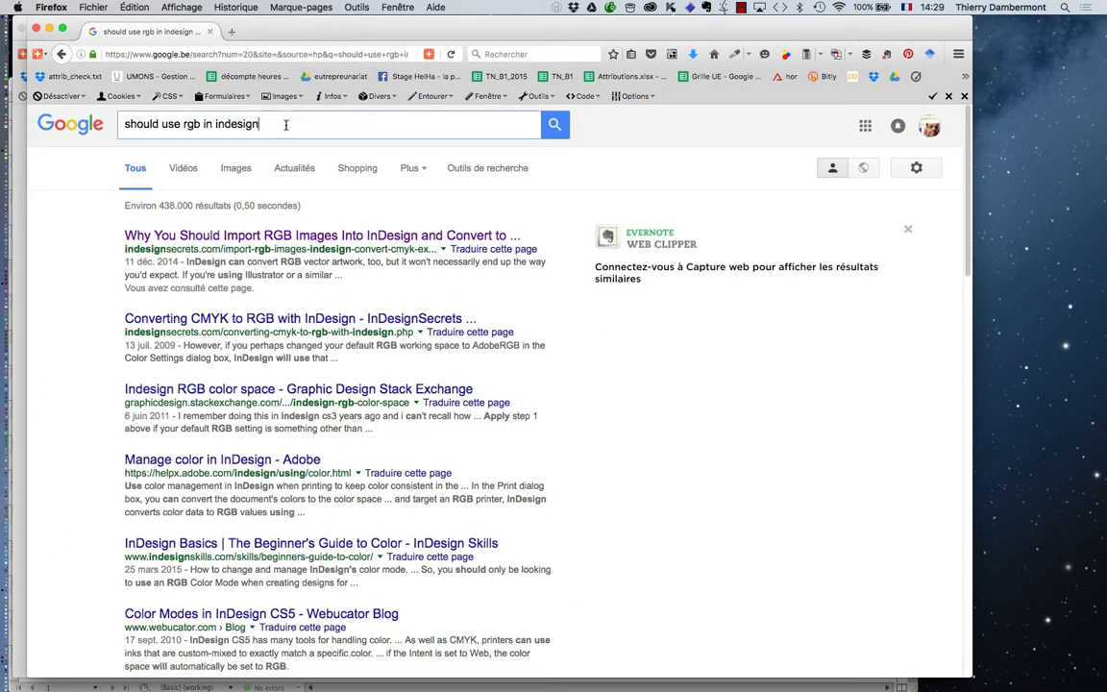
pyautogui.press('super+a')
pyautogui.write('100')
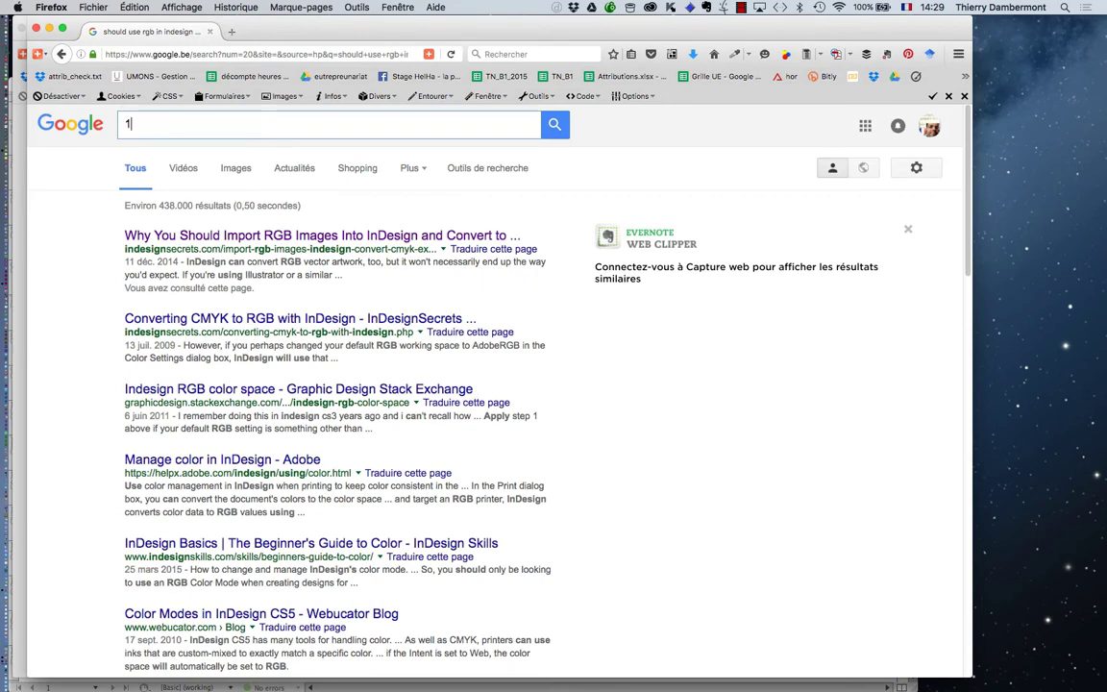
pyautogui.click(293, 149)
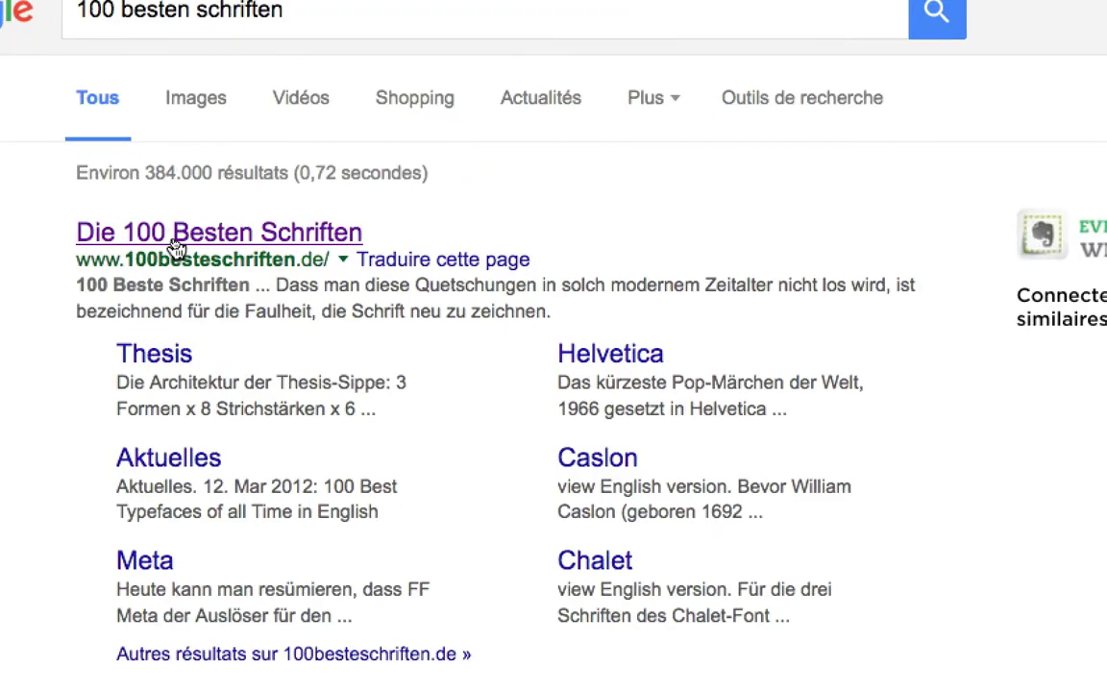
pyautogui.click(176, 248)
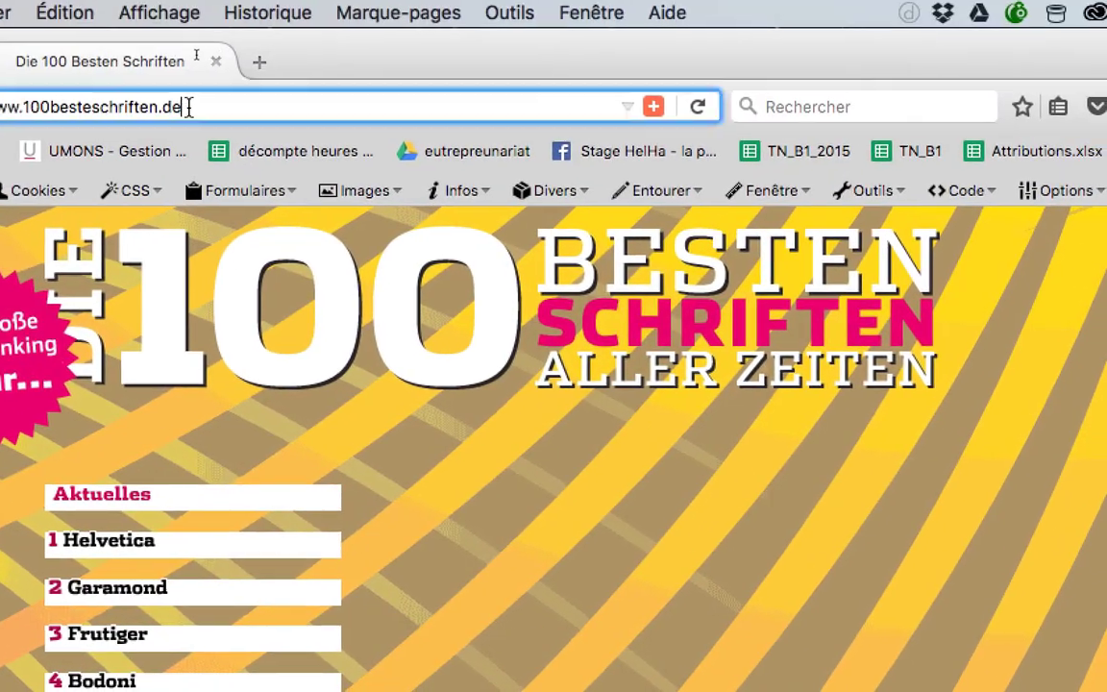
pyautogui.moveTo(189, 107); pyautogui.dragTo(2, 107)
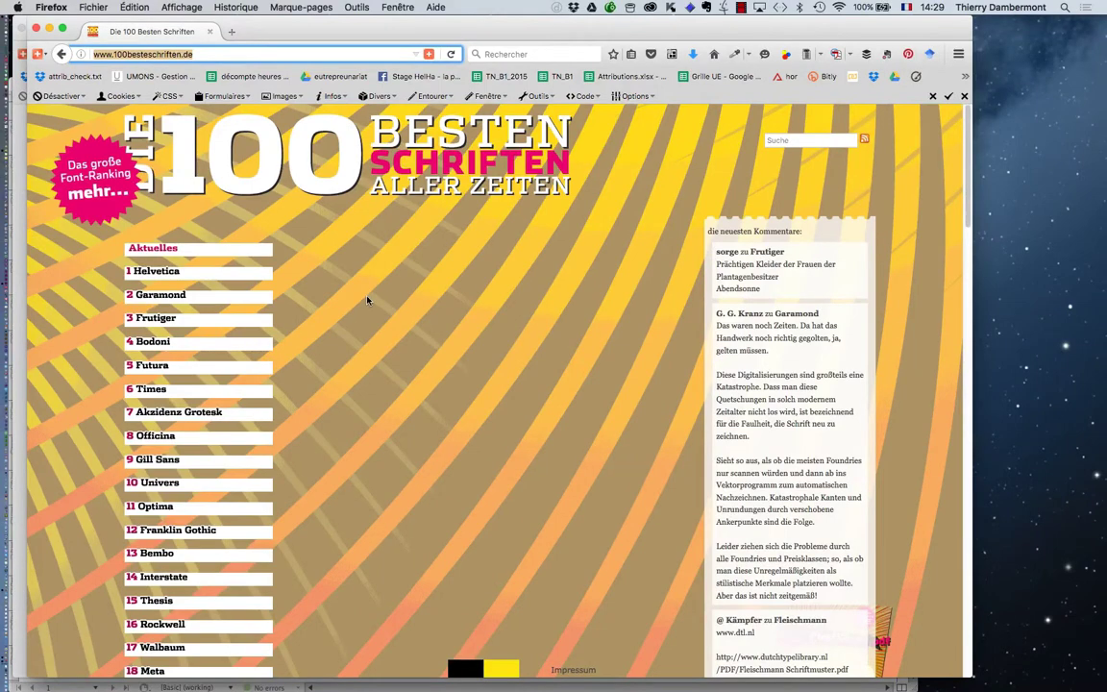
# Expand the ranking details for 10 Univers, 45 Didot, 65 Avenir and 75 Corporate ASE
pyautogui.scroll(-5, 367, 301)
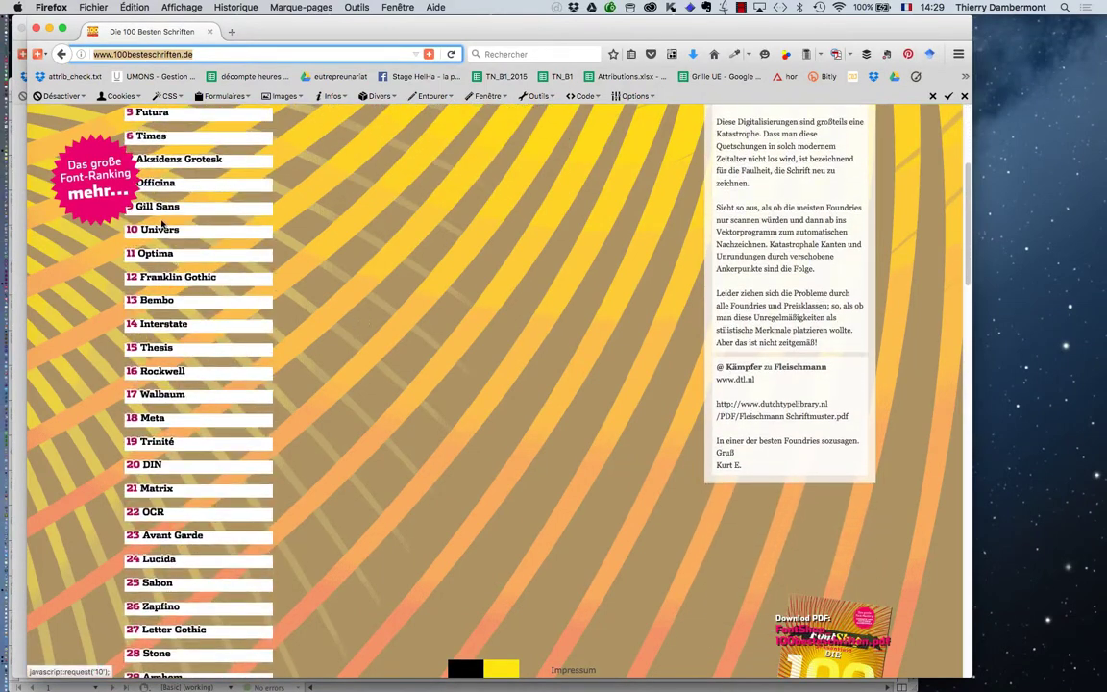
pyautogui.click(160, 227)
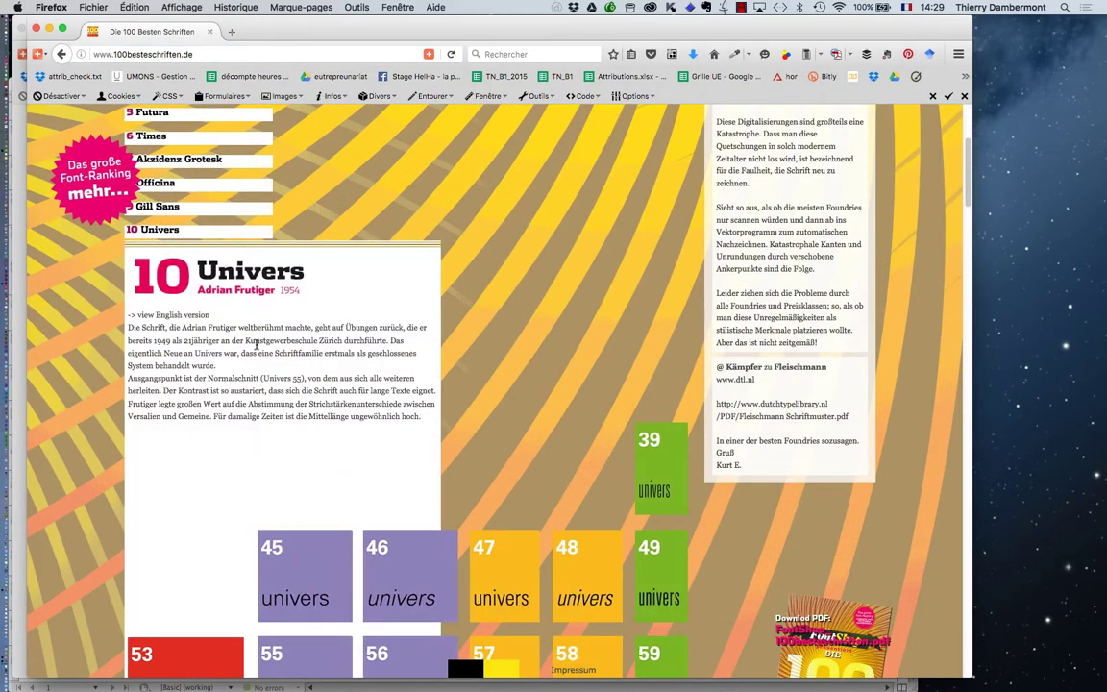
pyautogui.scroll(-2, 256, 343)
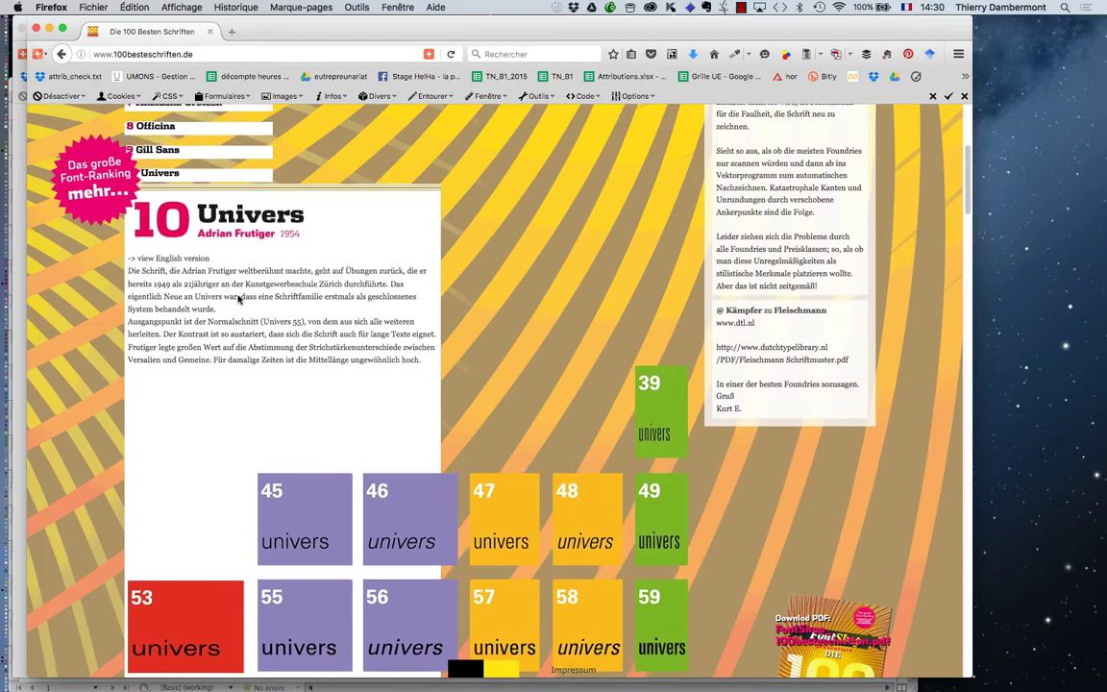
pyautogui.scroll(-20, 233, 306)
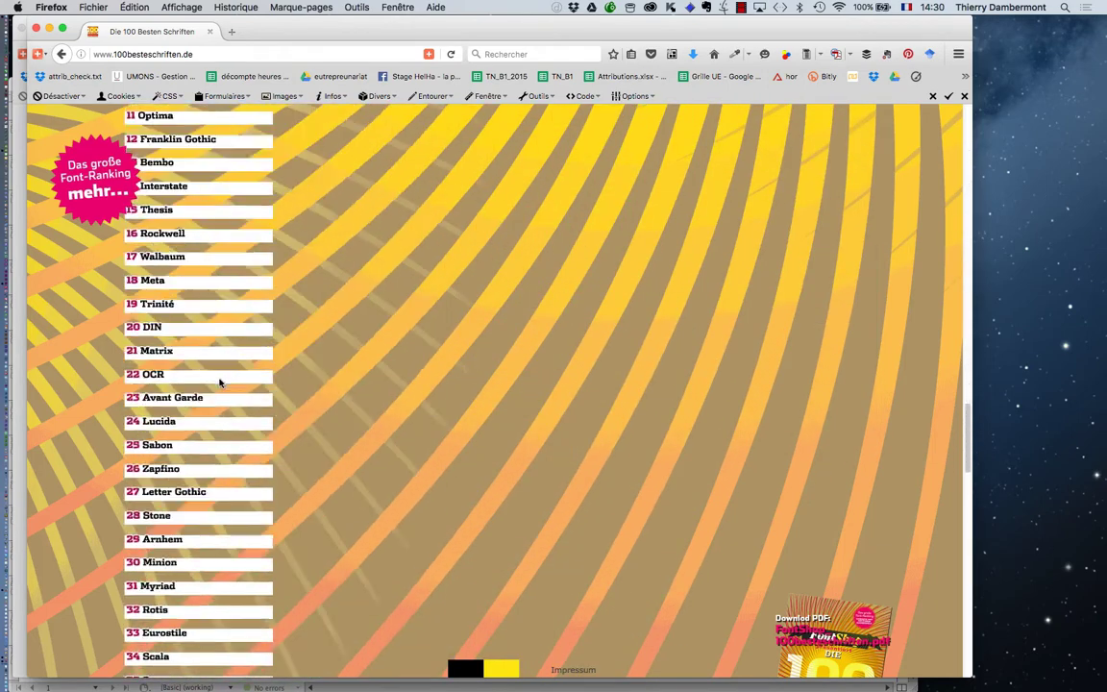
pyautogui.click(160, 340)
pyautogui.scroll(-10, 197, 420)
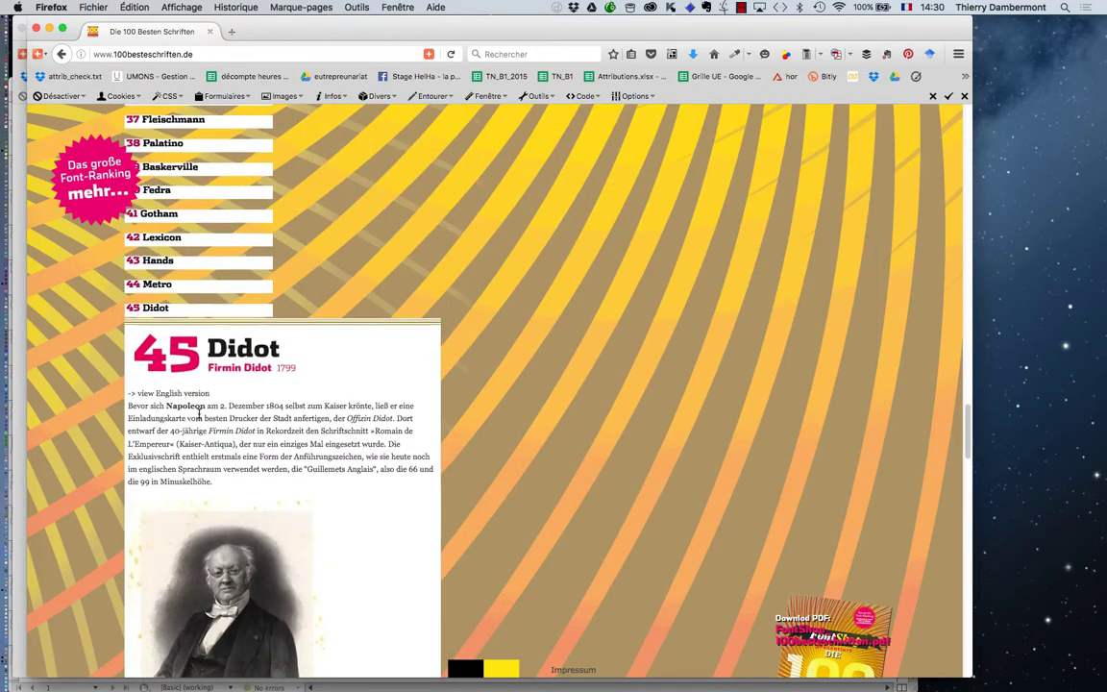
pyautogui.scroll(-15, 197, 420)
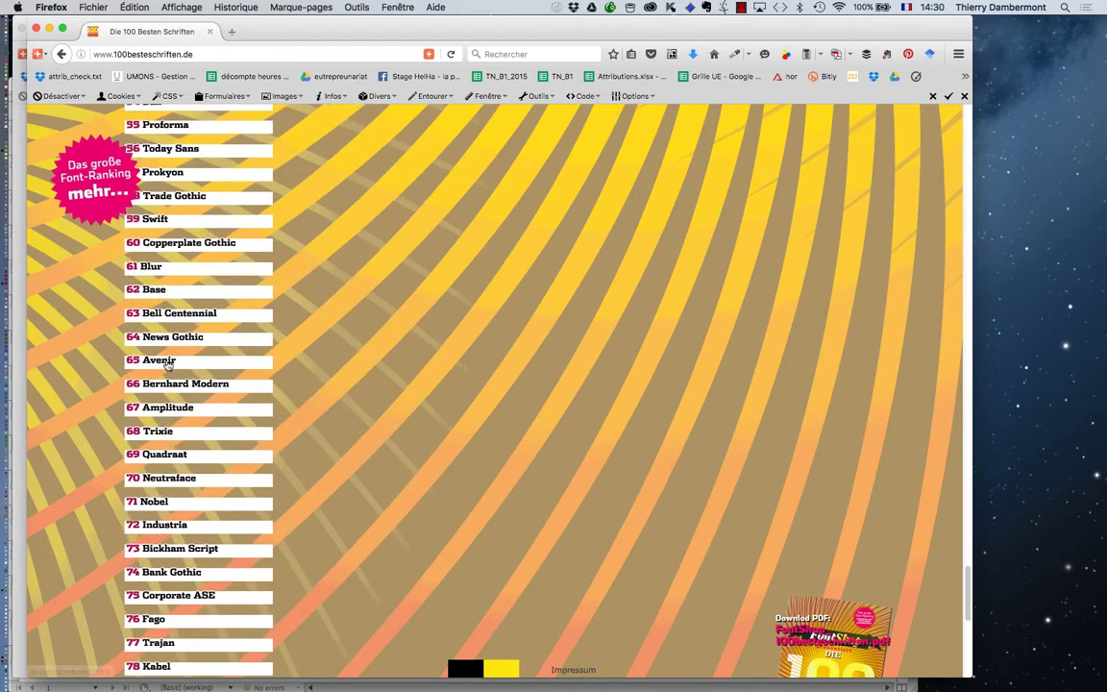
pyautogui.click(166, 362)
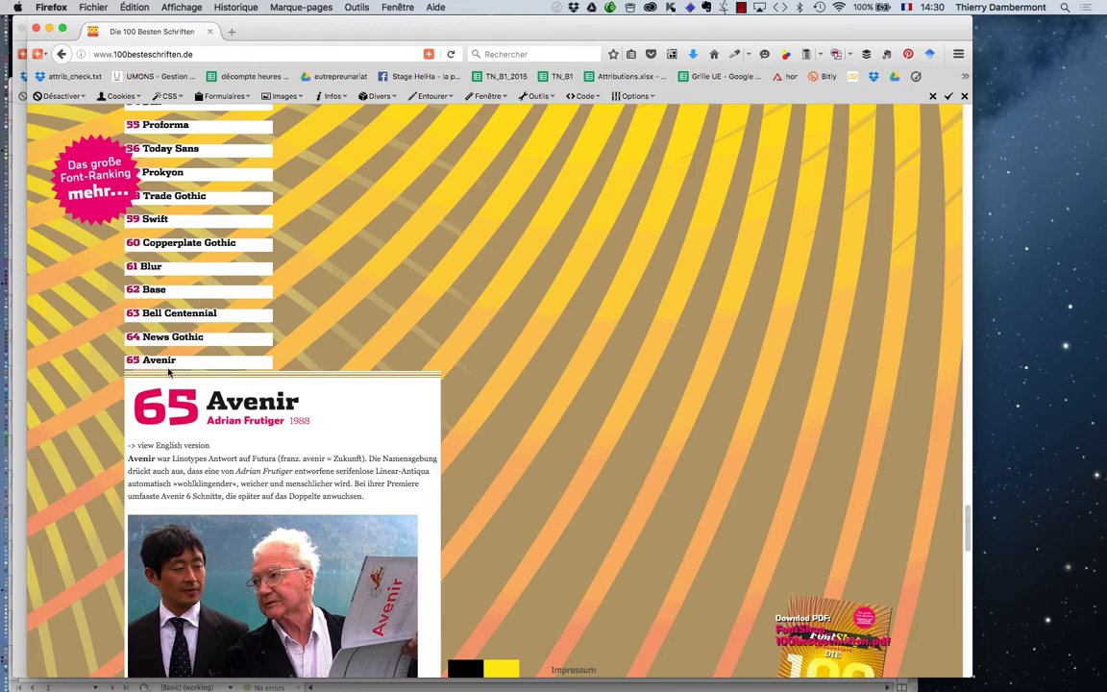
pyautogui.scroll(-10, 168, 372)
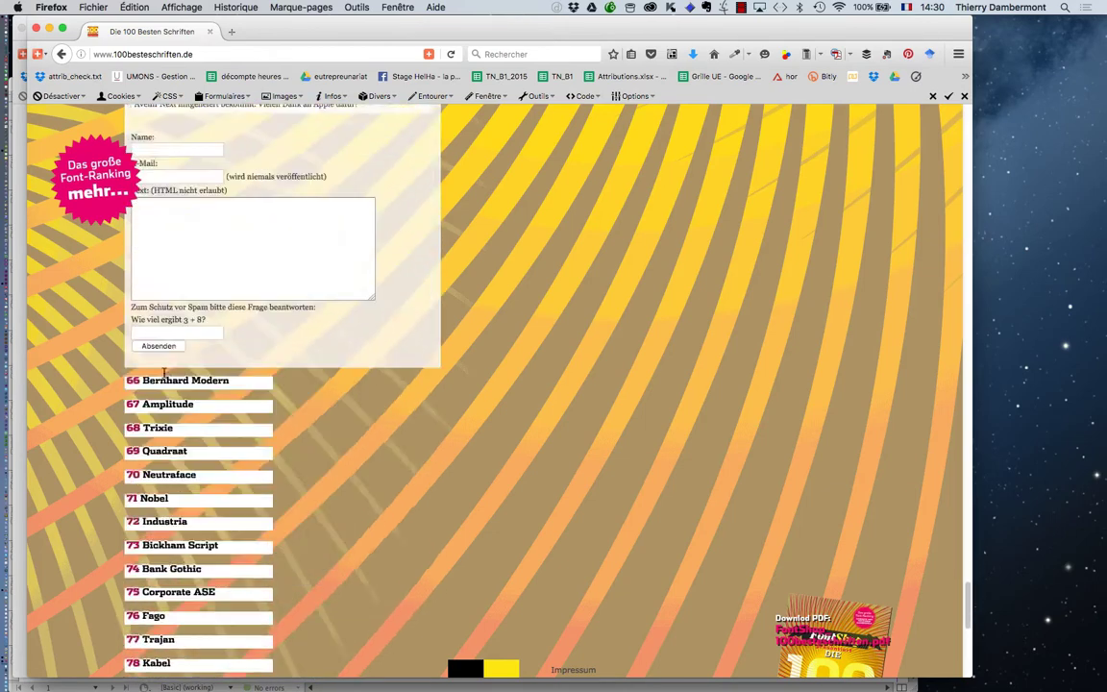
pyautogui.scroll(-3, 164, 373)
pyautogui.click(149, 293)
# Expand the 86 Instant Types entry, then close the font ranking window
pyautogui.scroll(-1, 151, 381)
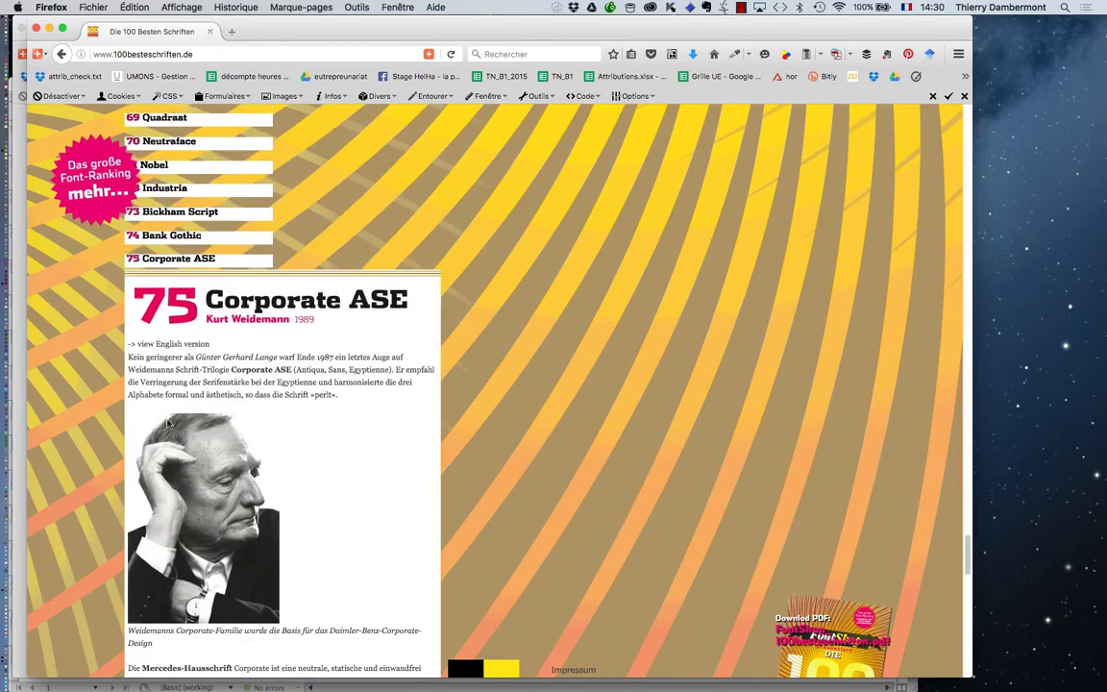
pyautogui.scroll(-3, 166, 424)
pyautogui.scroll(-15, 168, 420)
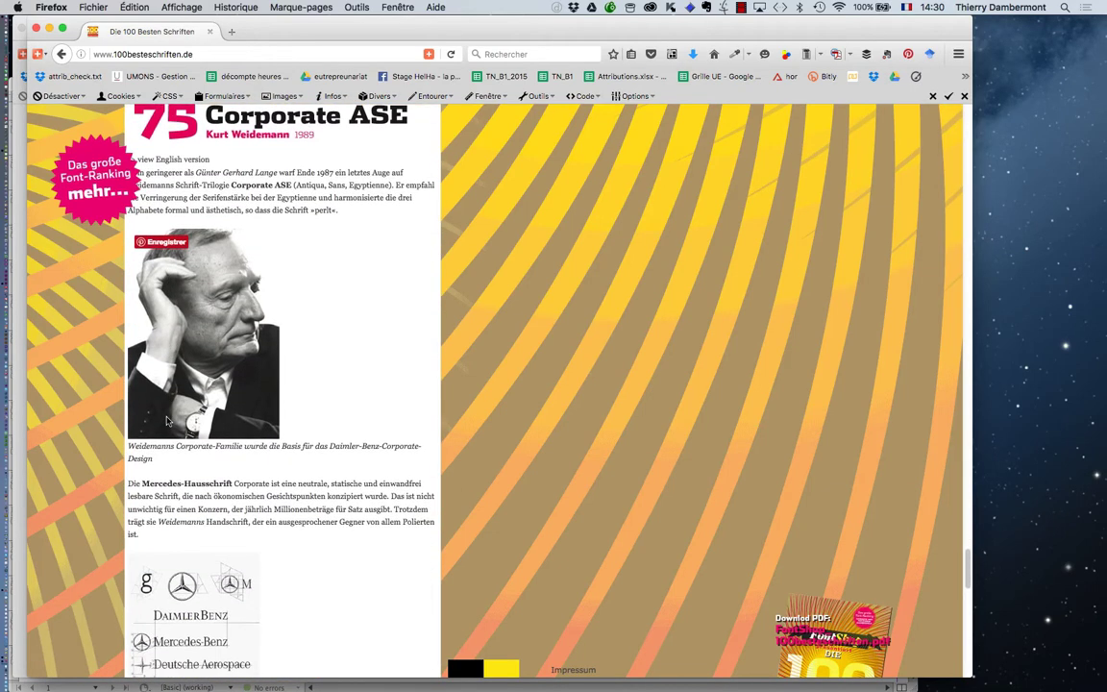
pyautogui.scroll(-10, 162, 423)
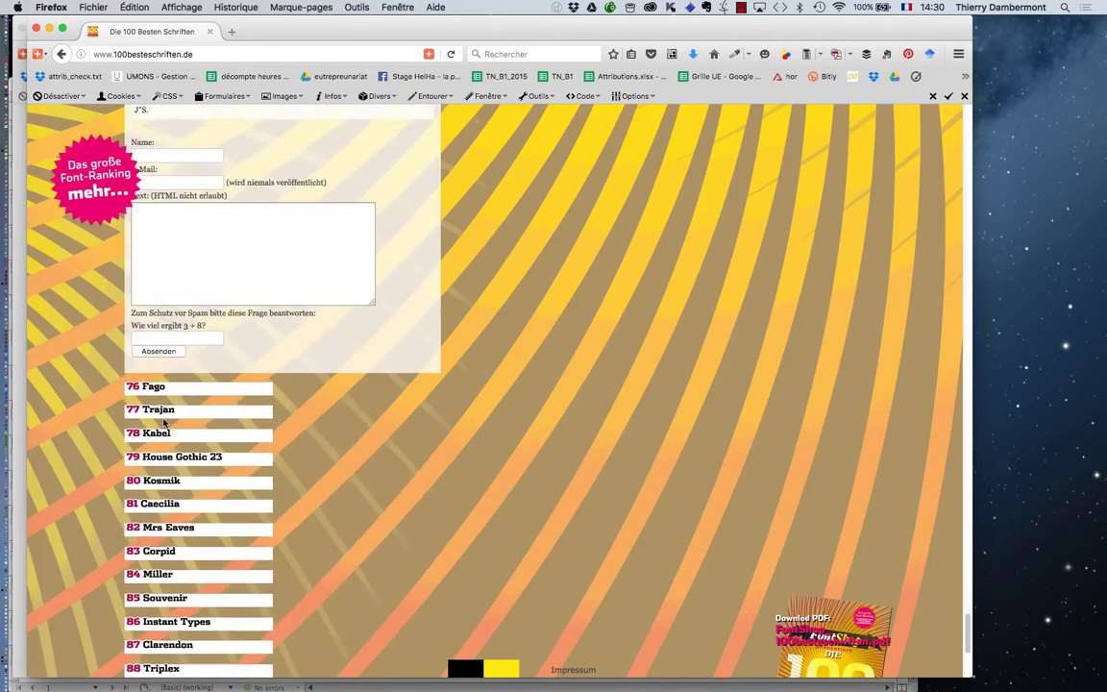
pyautogui.click(163, 379)
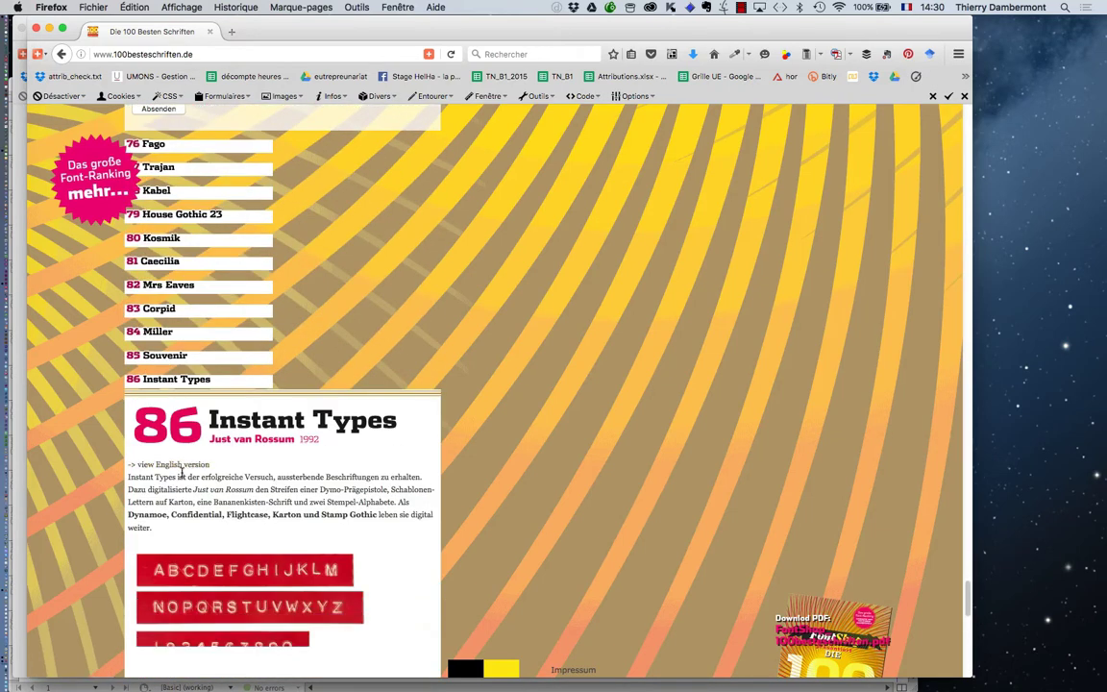
pyautogui.click(35, 32)
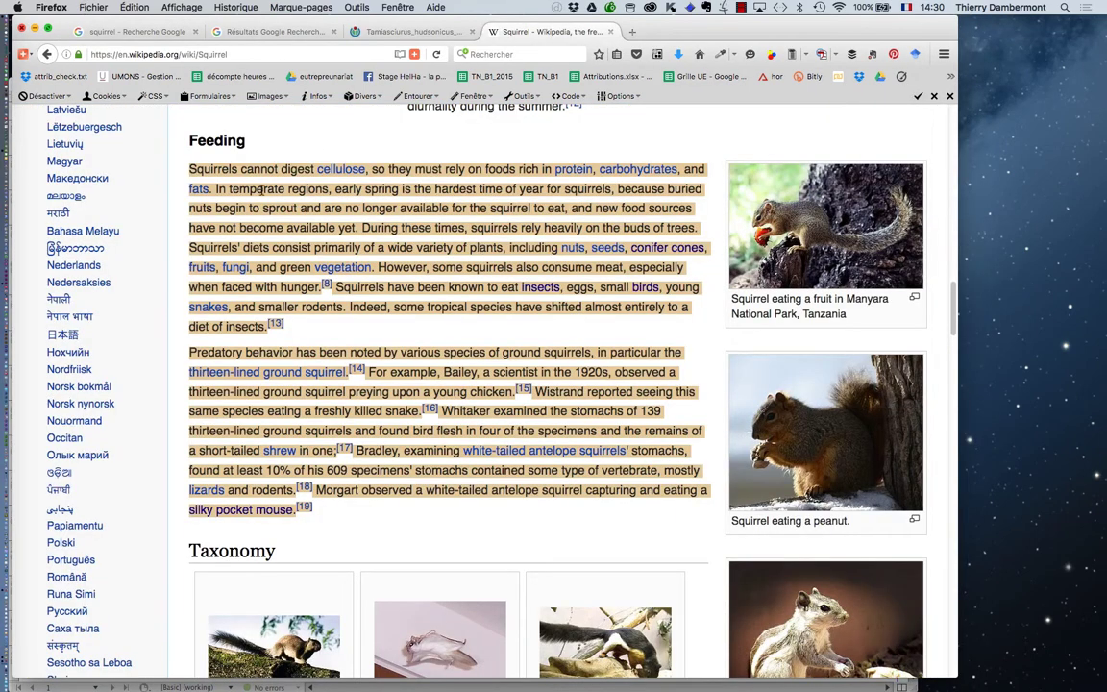
# Back in InDesign, search 'adobe garamond pro' and set the story in Adobe Garamond Pro Regular
pyautogui.press('super+Tab')
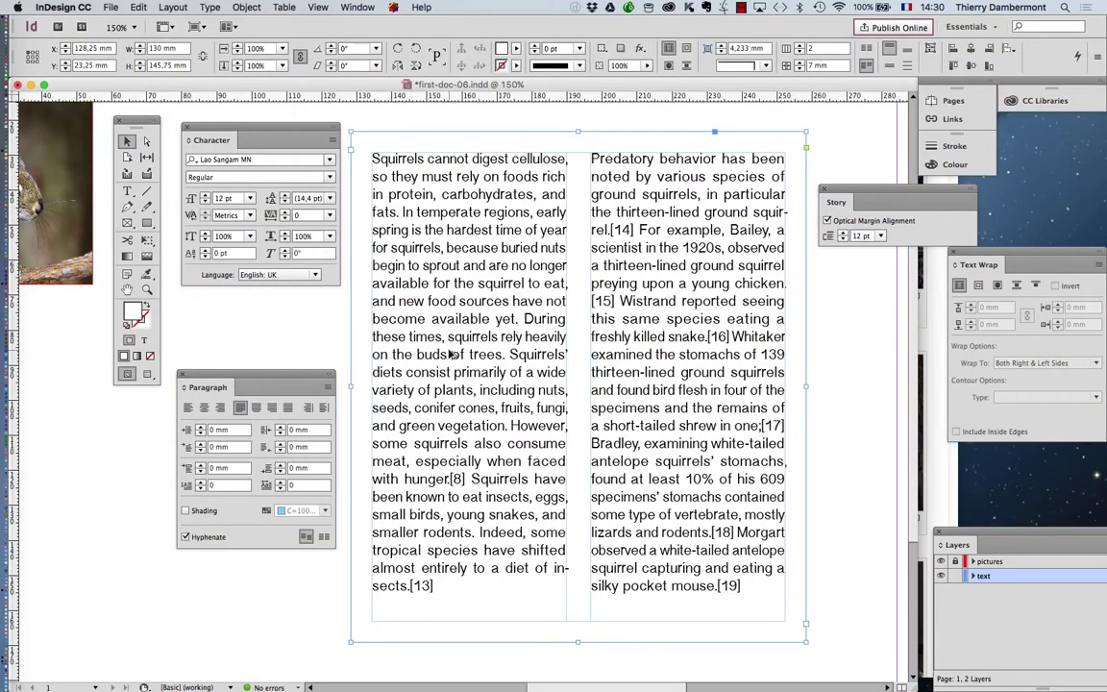
pyautogui.press('super+minus')
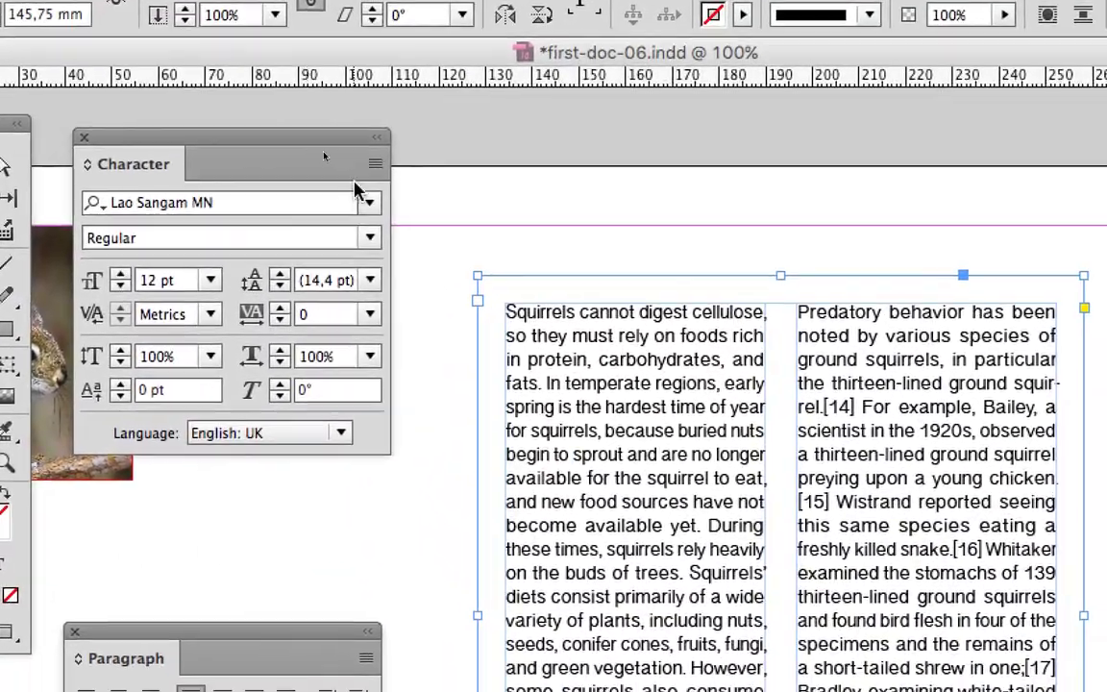
pyautogui.click(292, 202)
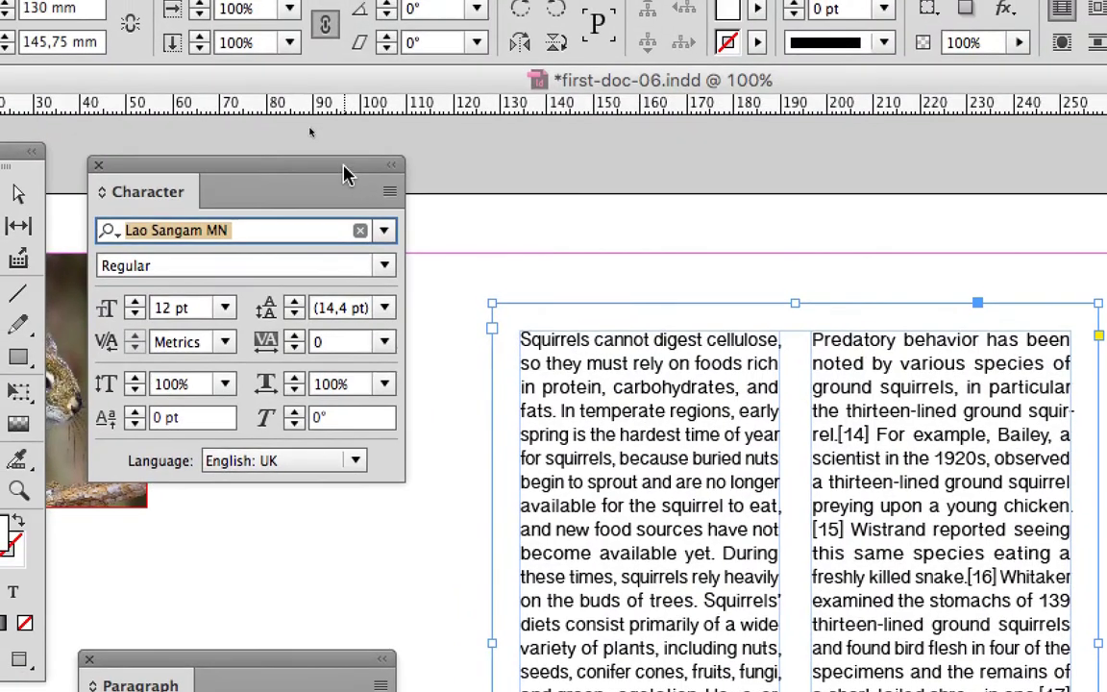
pyautogui.moveTo(346, 175); pyautogui.dragTo(390, 281)
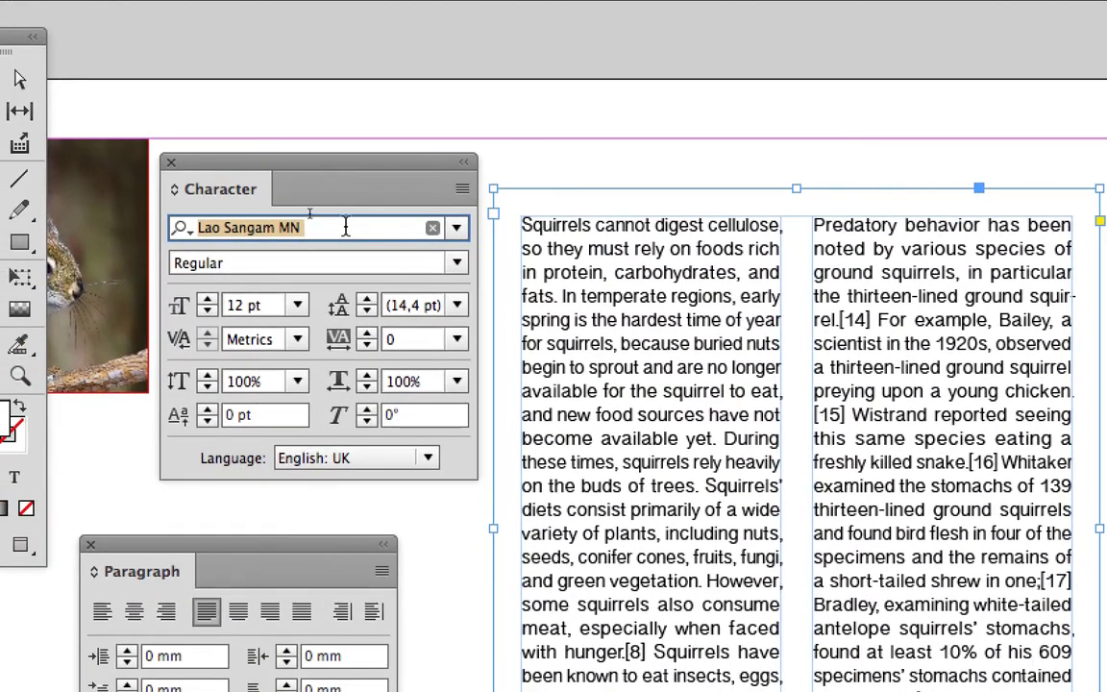
pyautogui.write('ado')
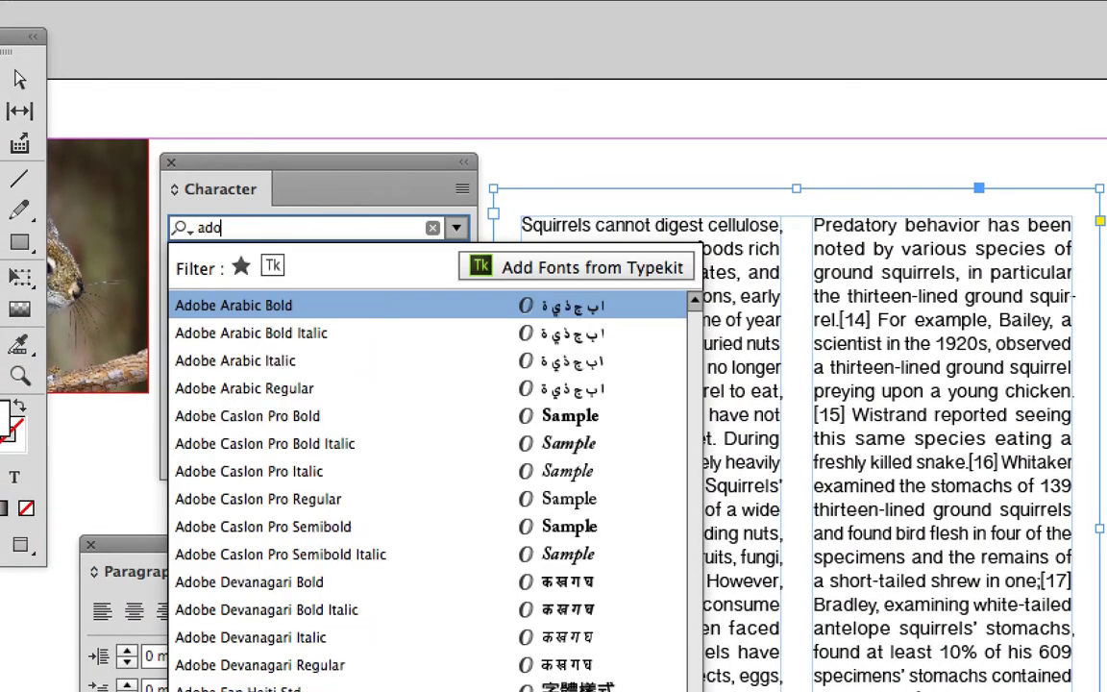
pyautogui.write('be garamo')
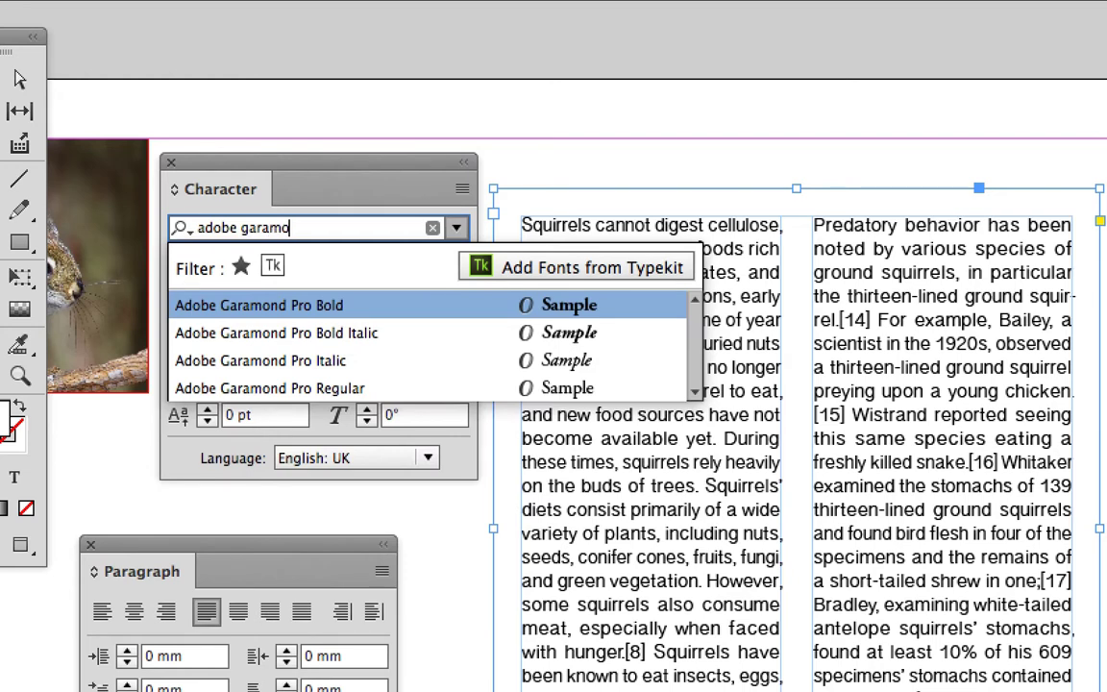
pyautogui.write('nd pro')
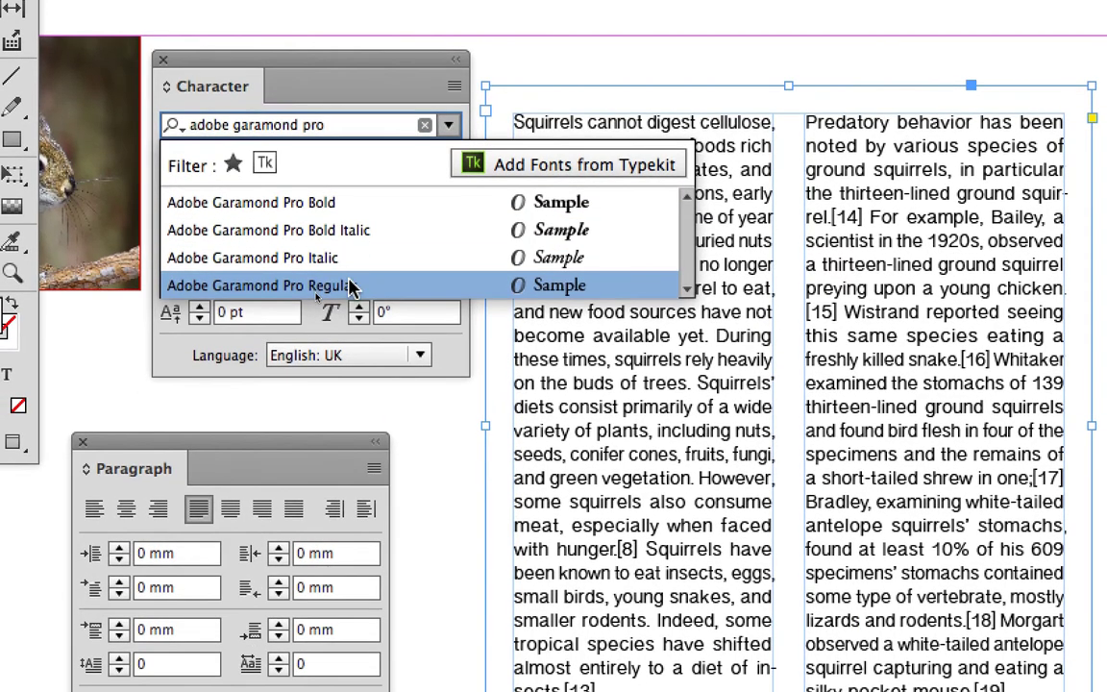
pyautogui.click(358, 389)
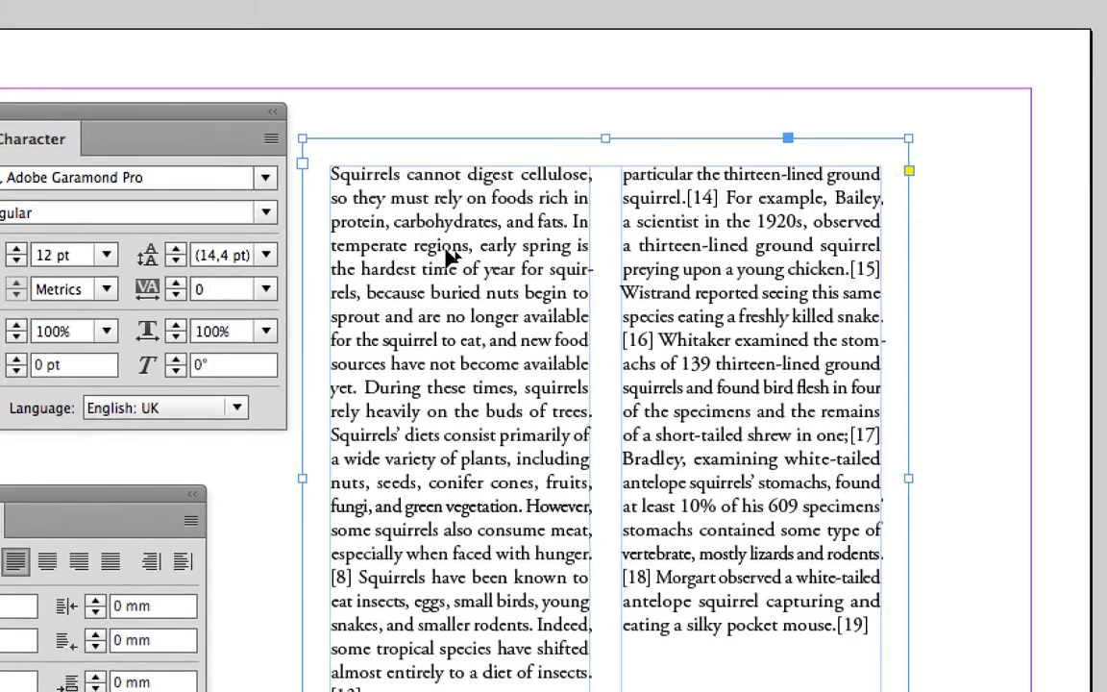
pyautogui.scroll(3, 451, 258)
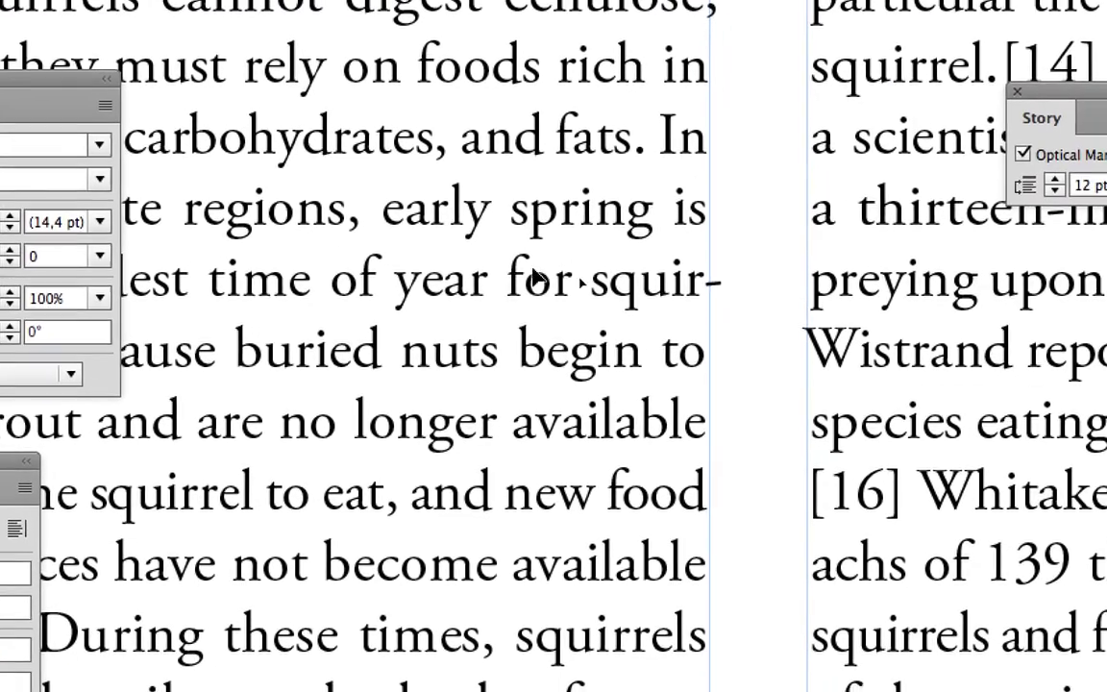
pyautogui.scroll(3, 673, 307)
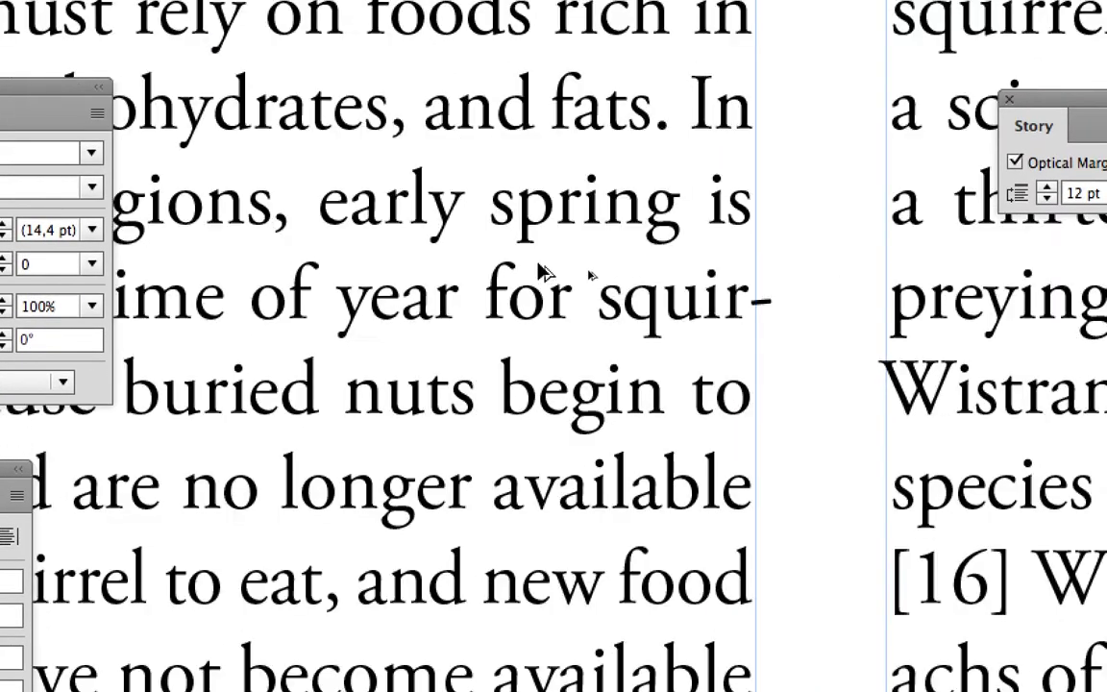
pyautogui.scroll(3, 535, 254)
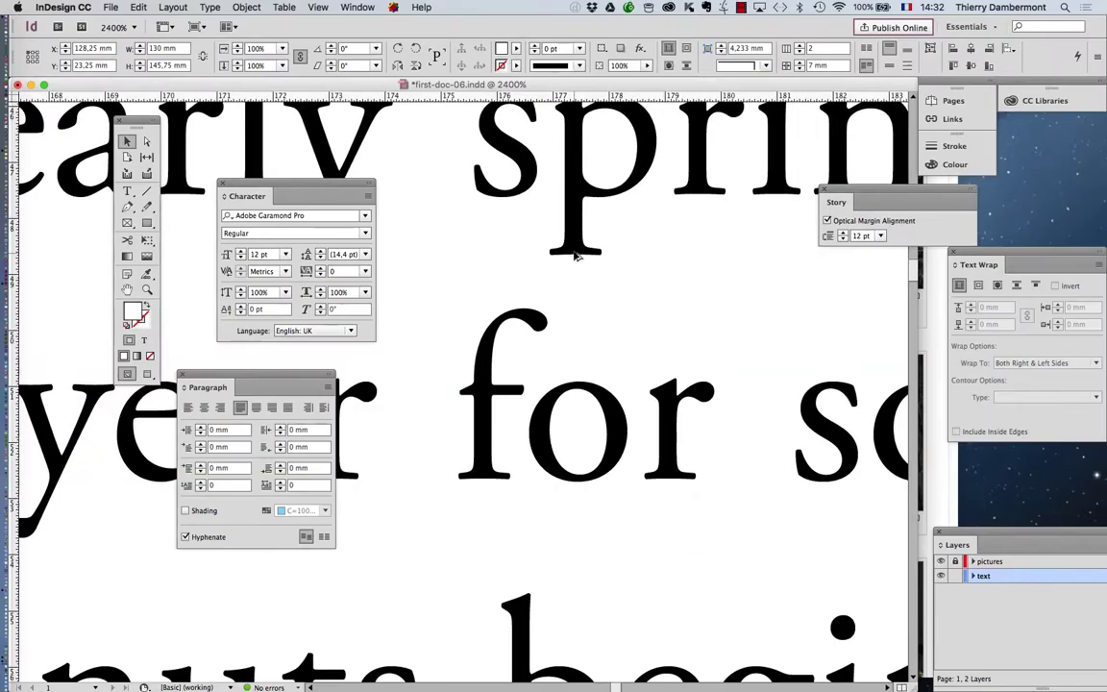
pyautogui.scroll(-6, 575, 255)
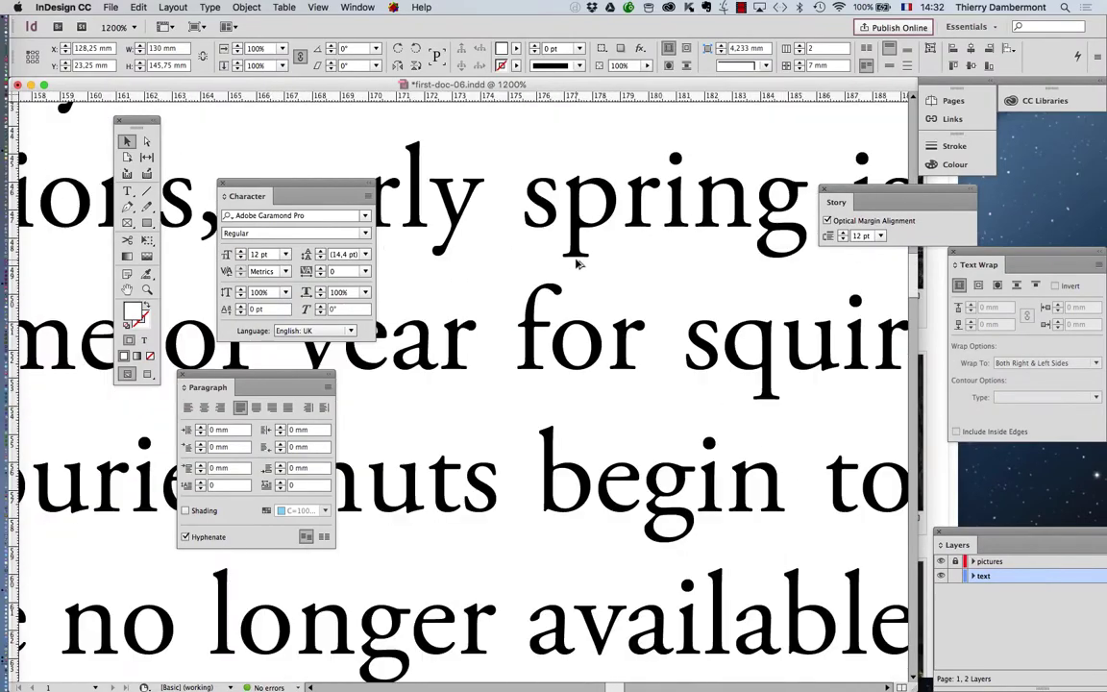
pyautogui.scroll(-1, 577, 261)
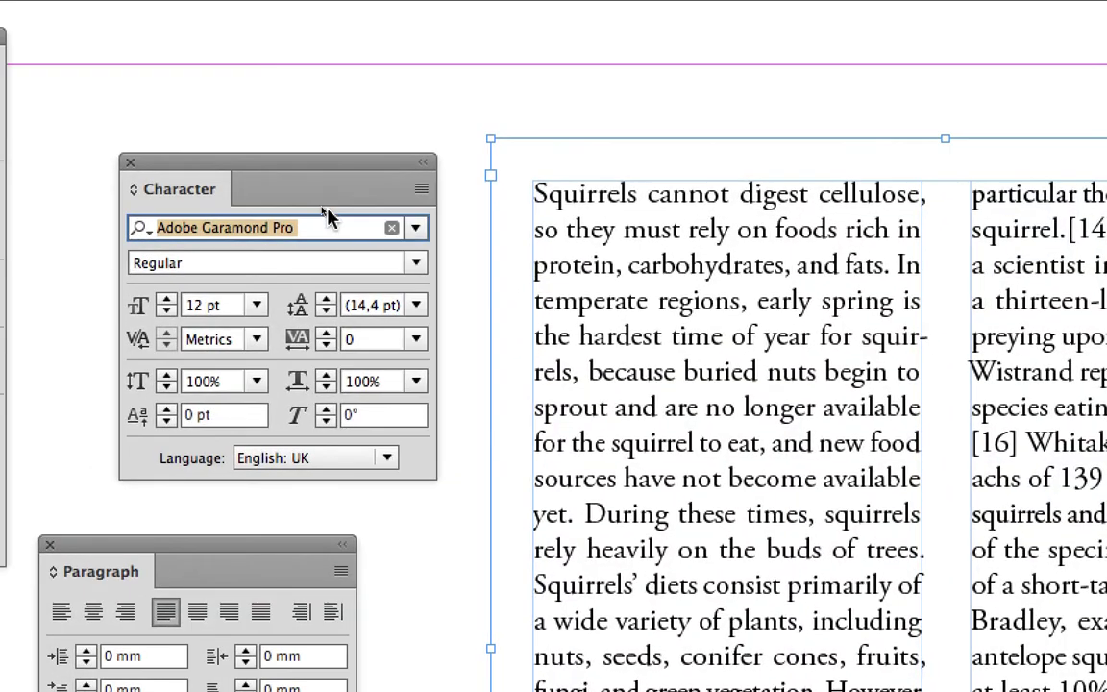
# Search 'helvet', apply Helvetica Neue, and change its style from Italic to Regular
pyautogui.click(344, 221)
pyautogui.write('helvet')
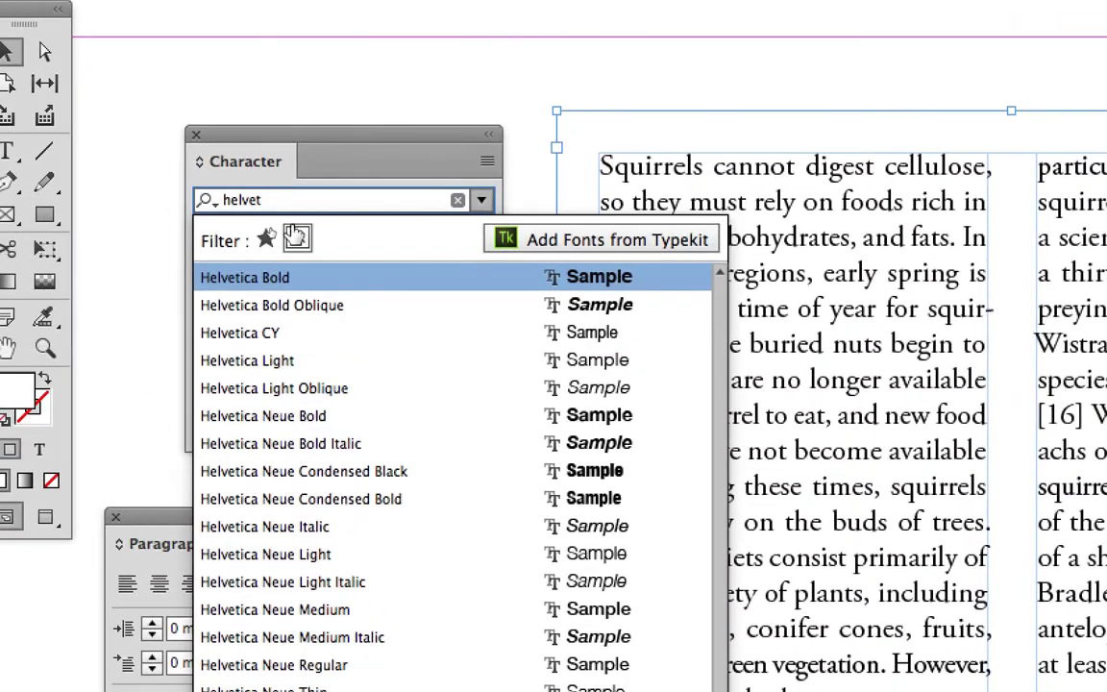
pyautogui.click(308, 526)
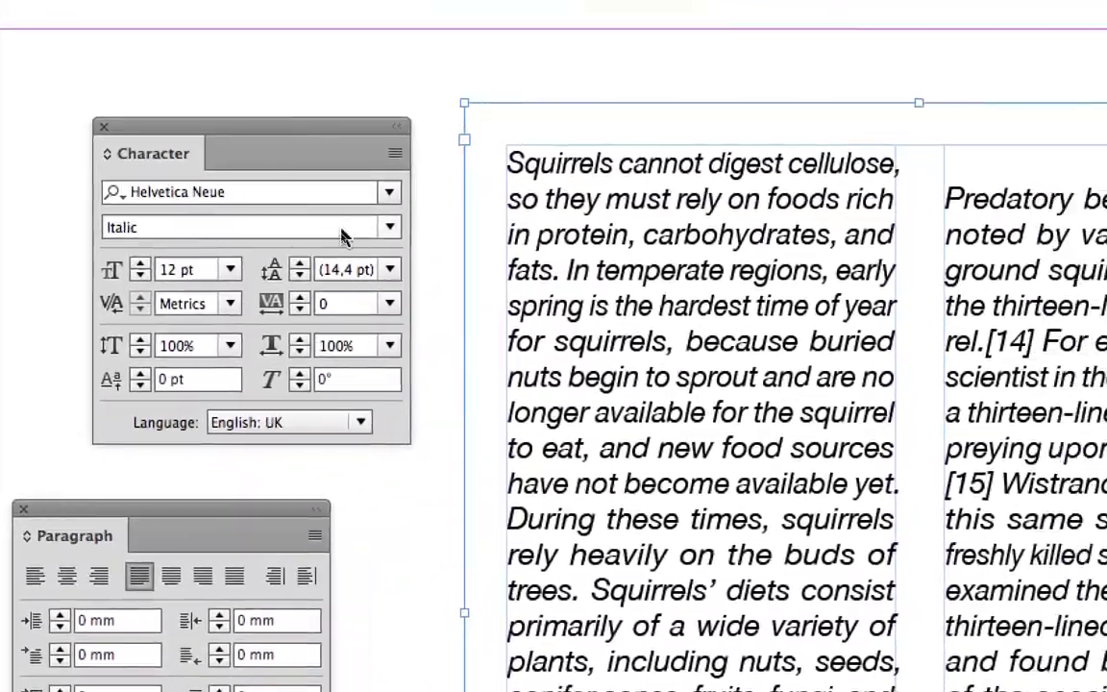
pyautogui.click(305, 173)
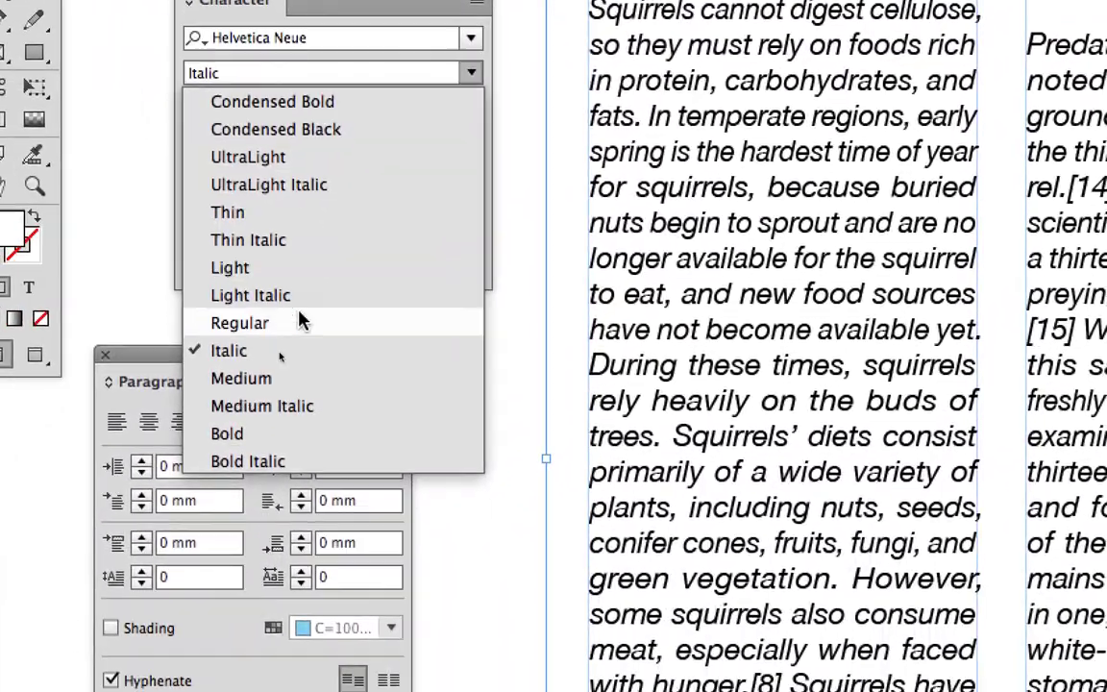
pyautogui.click(300, 323)
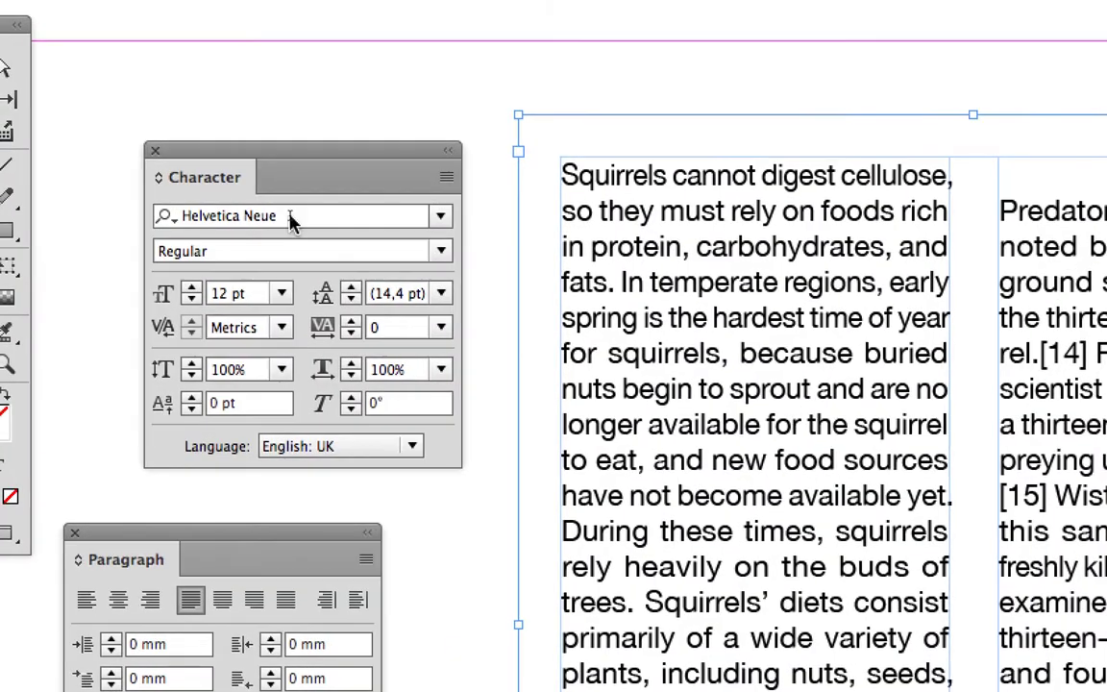
# Search 'adobe gar' and reapply Adobe Garamond Pro Regular to the story
pyautogui.click(291, 217)
pyautogui.write('adobe')
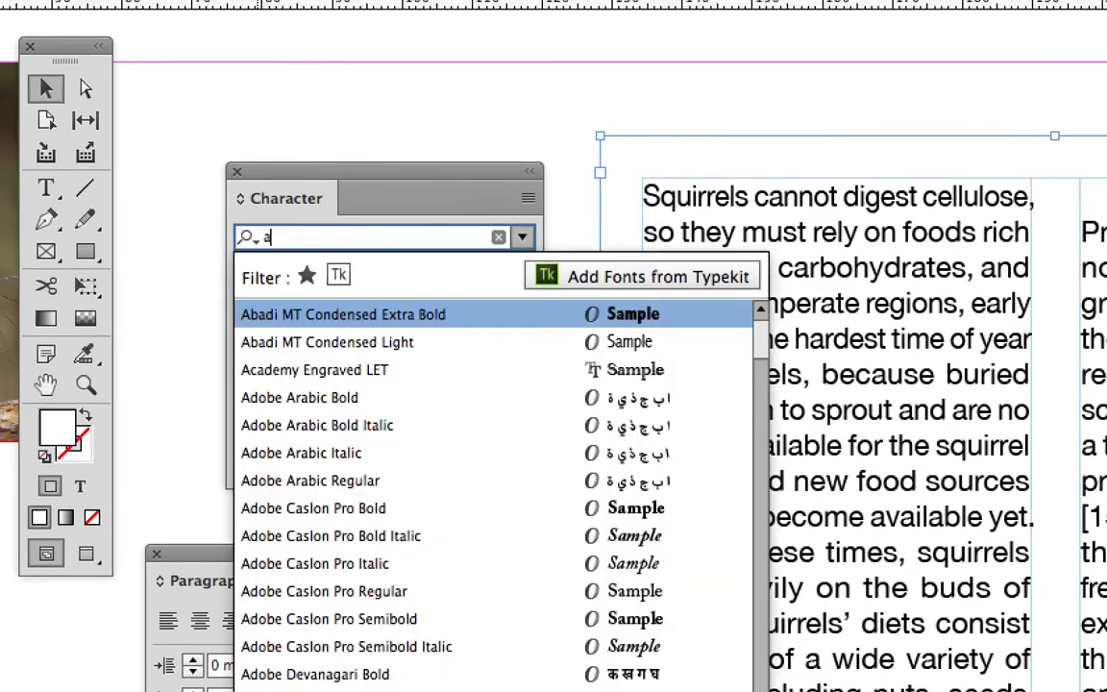
pyautogui.write(' gar')
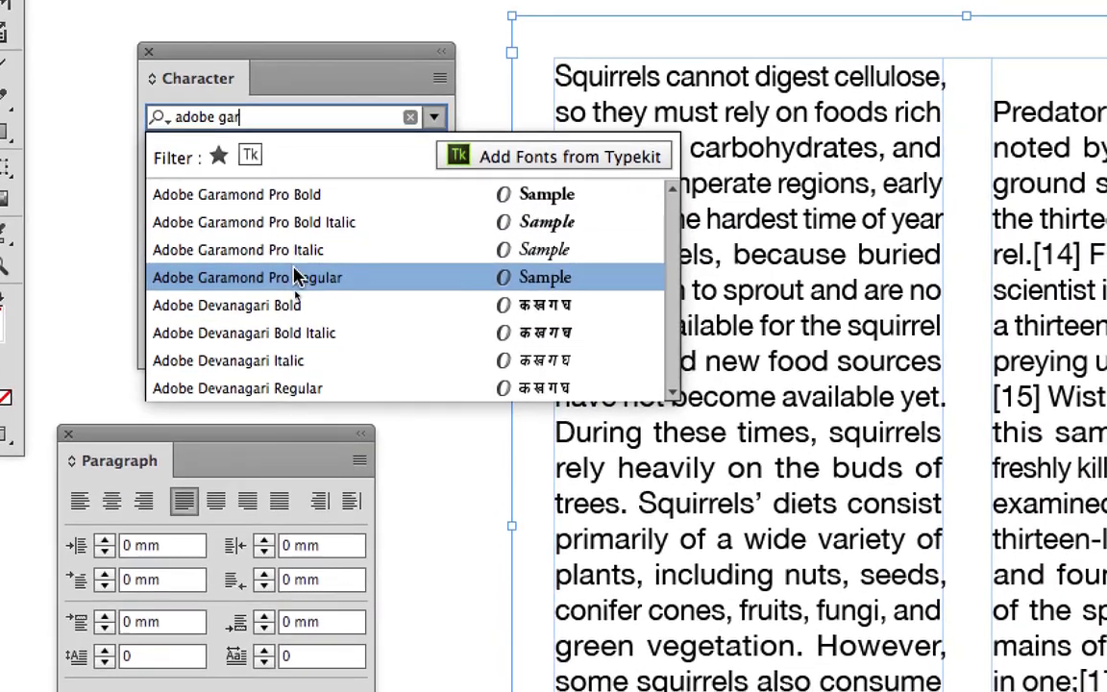
pyautogui.click(295, 235)
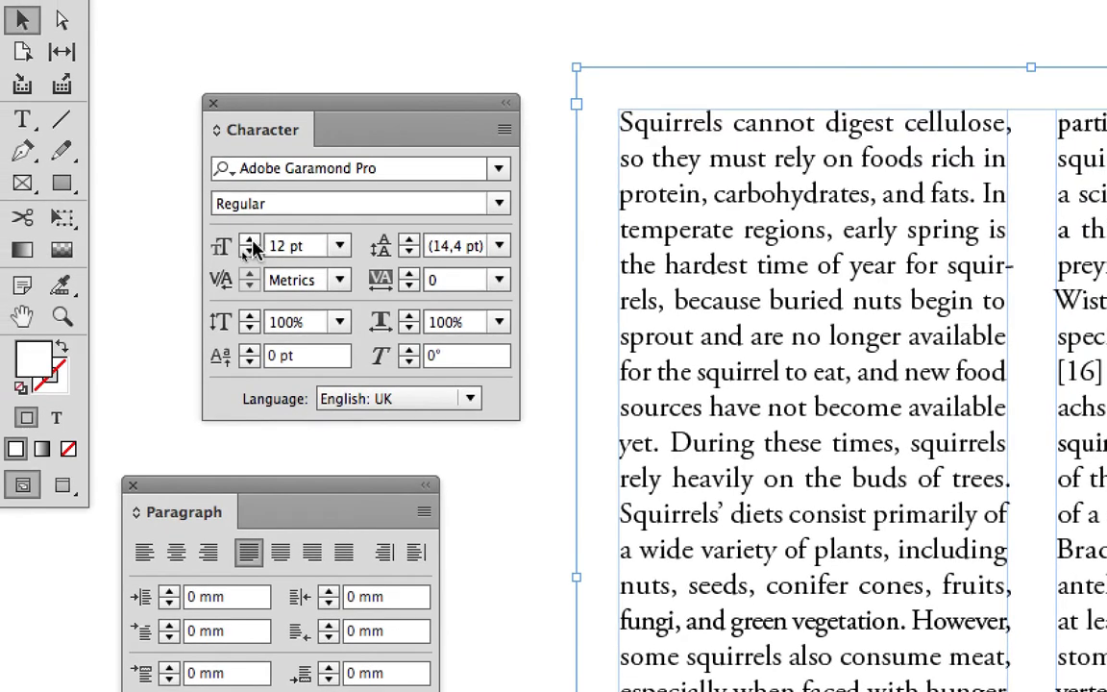
# Set the story's font size to 14 pt
pyautogui.click(242, 236)
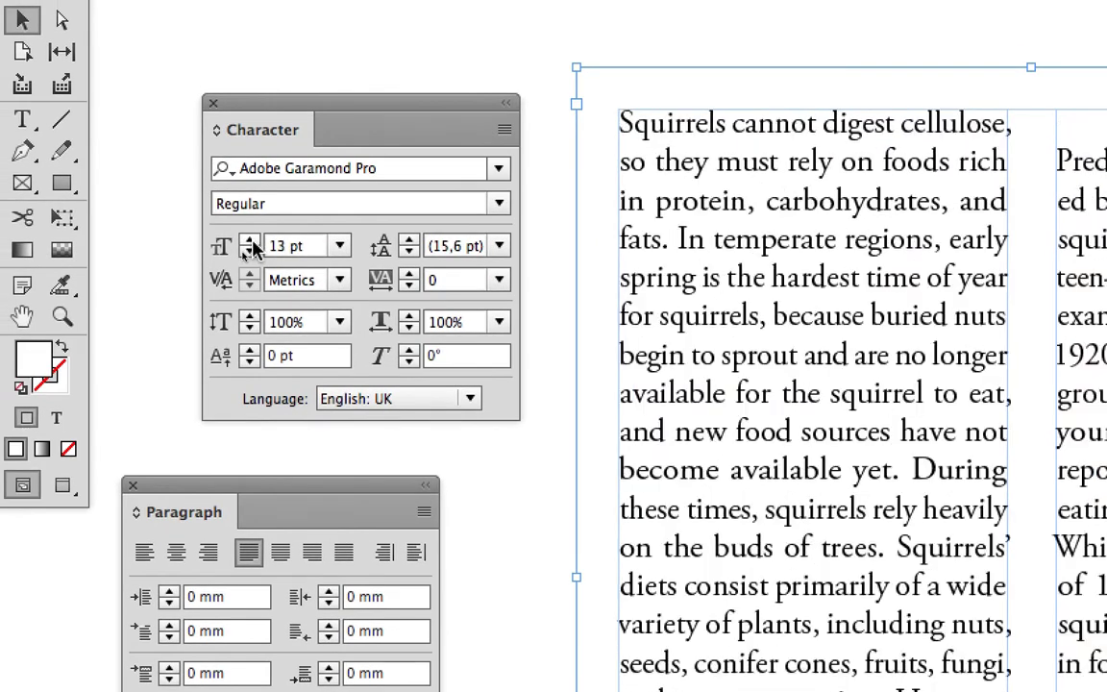
pyautogui.click(242, 237)
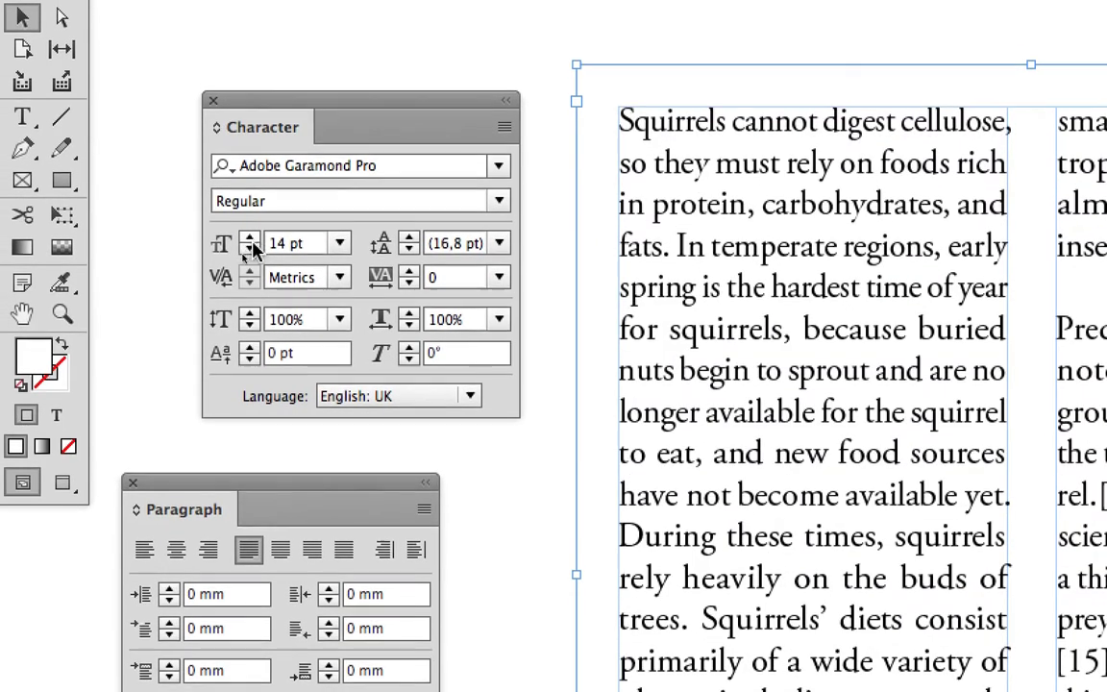
pyautogui.click(249, 252)
pyautogui.click(250, 240)
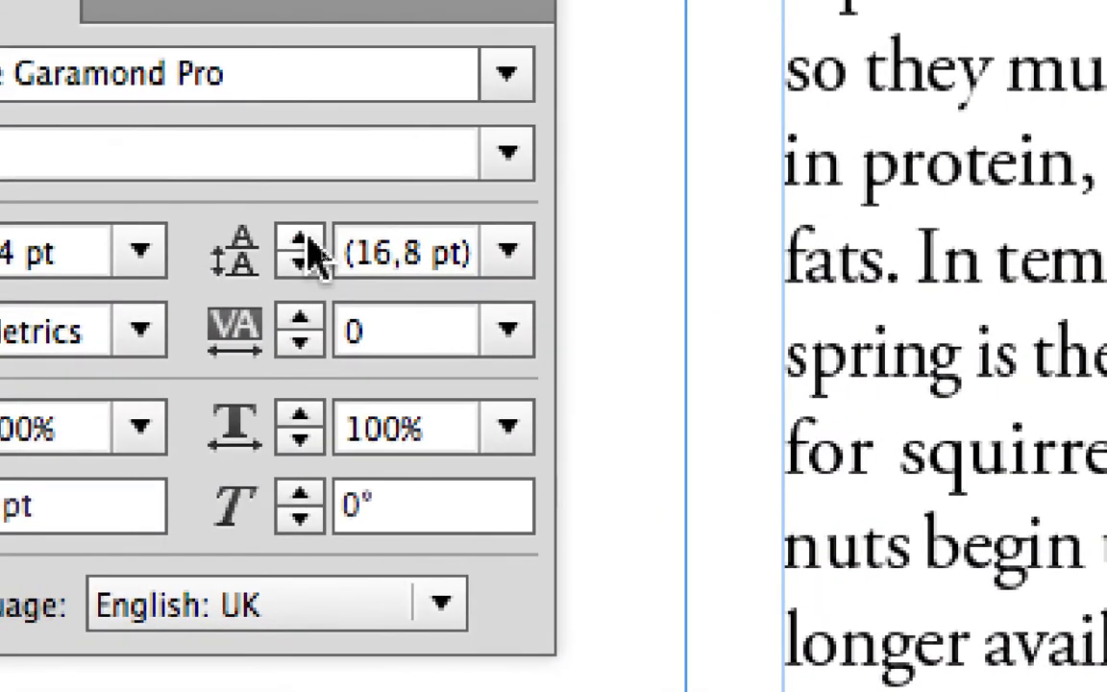
# Set the leading to 18 pt
pyautogui.click(256, 232)
pyautogui.click(304, 240)
pyautogui.click(304, 240)
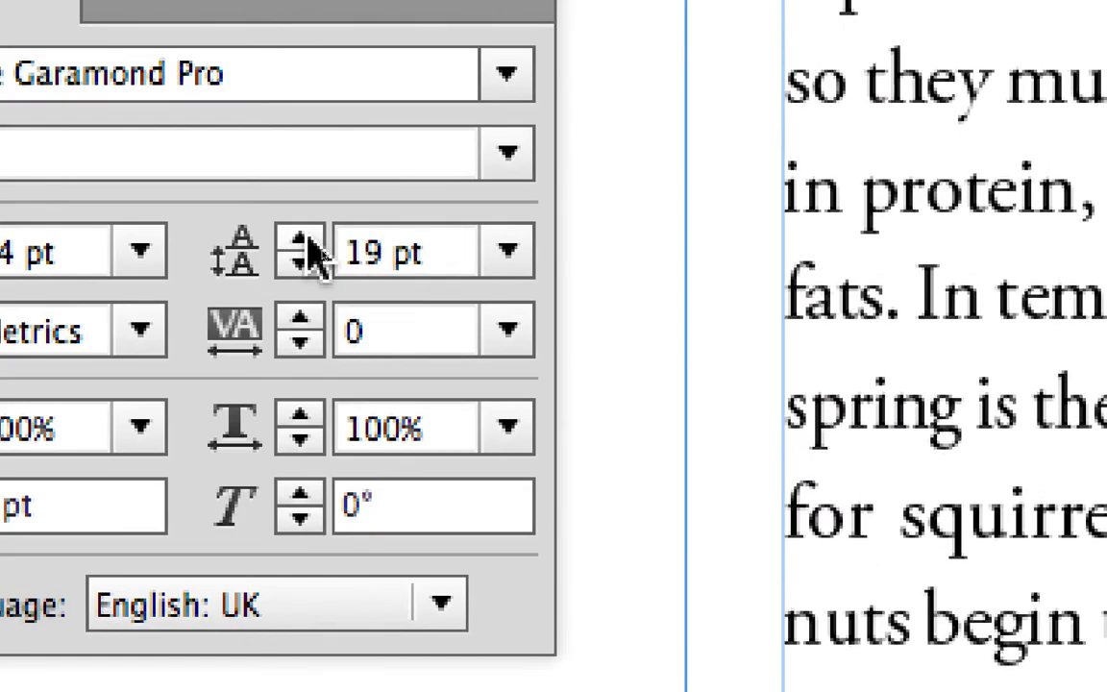
pyautogui.click(303, 240)
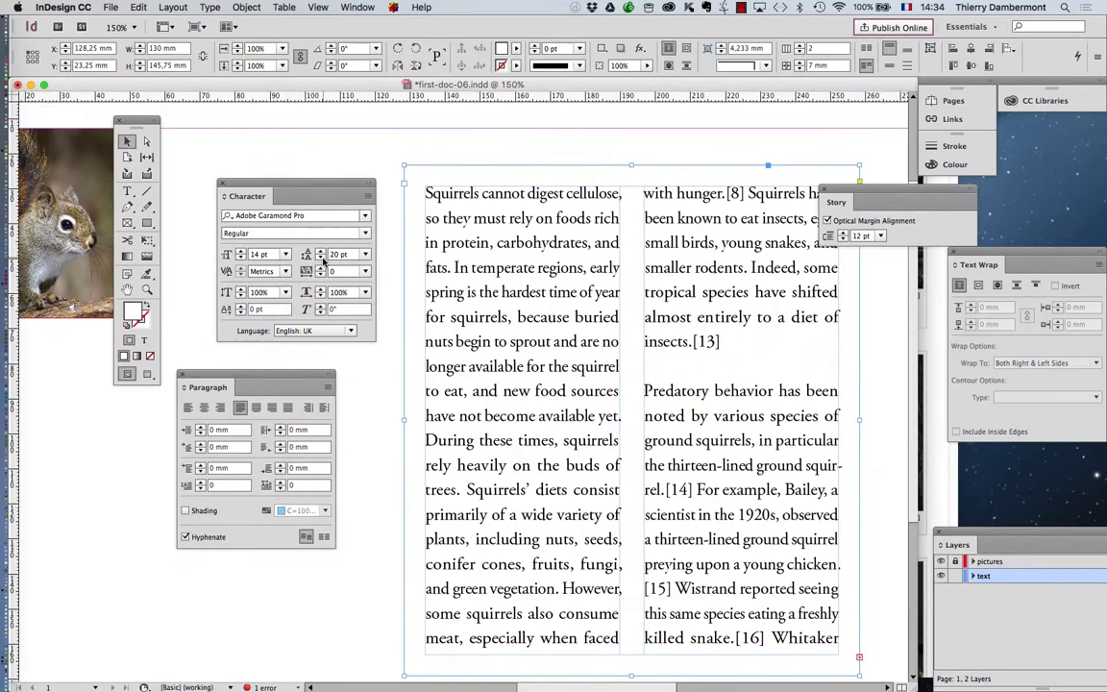
pyautogui.click(299, 258)
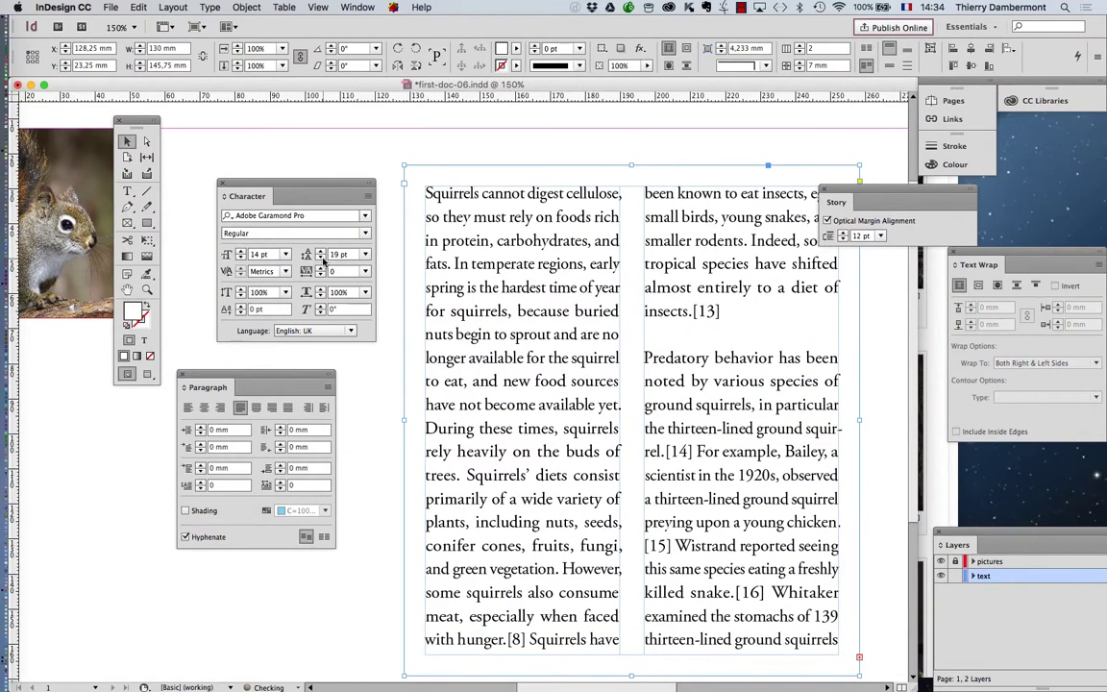
pyautogui.click(322, 258)
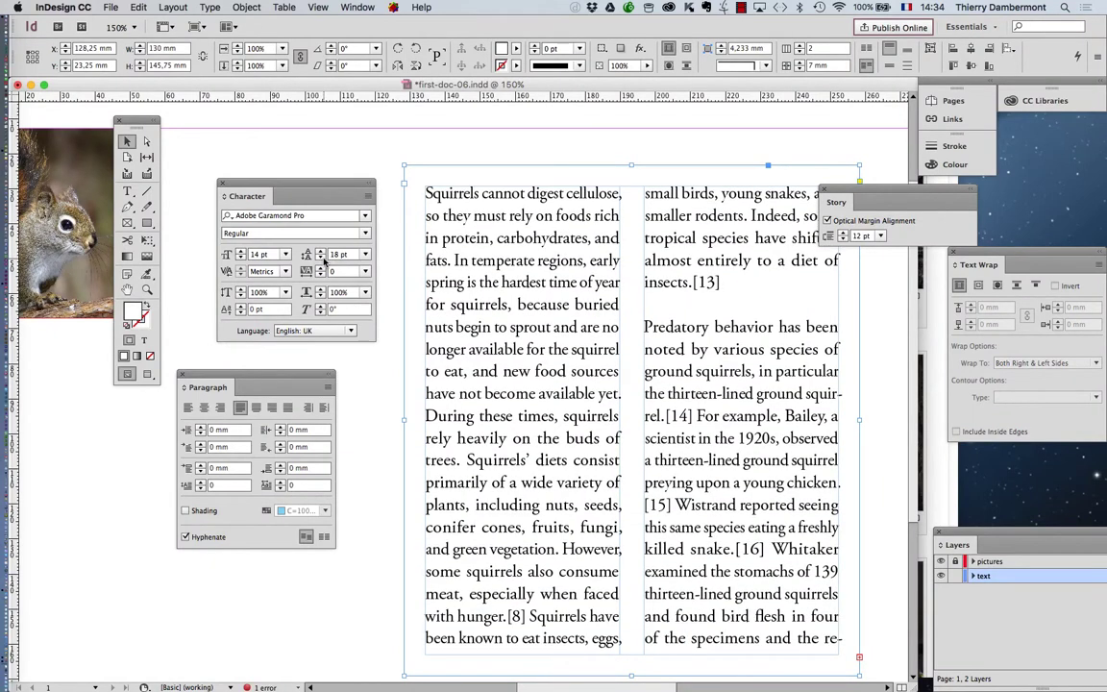
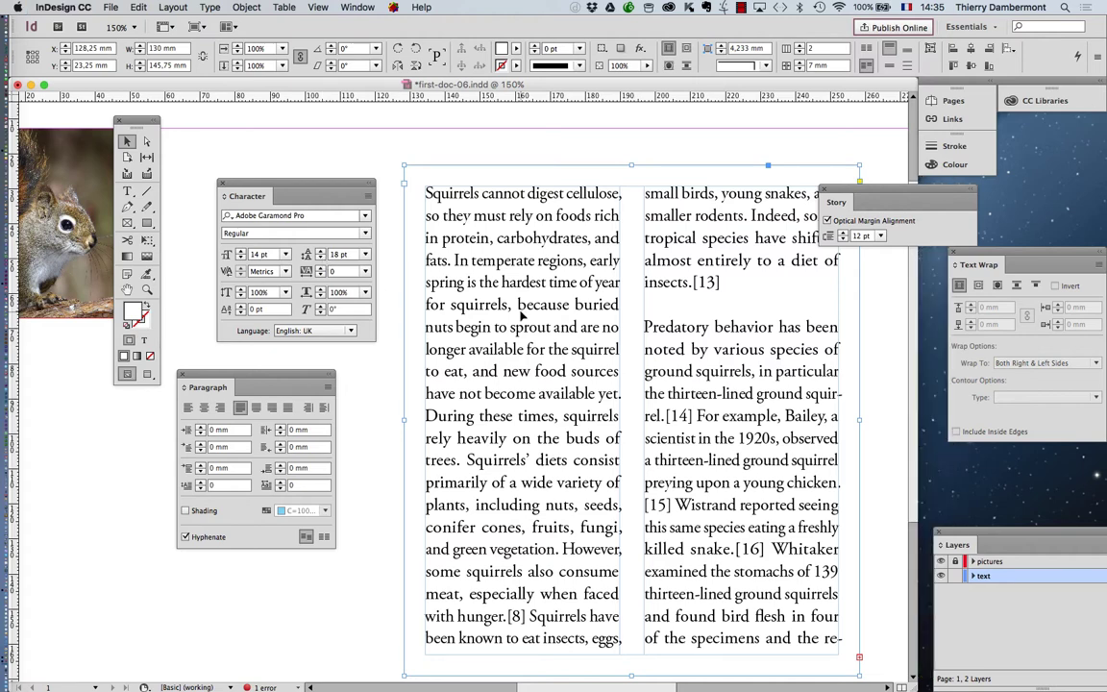
# Move the Story, Character and Paragraph panels over the two-column squirrel article
pyautogui.moveTo(892, 192); pyautogui.dragTo(952, 217)
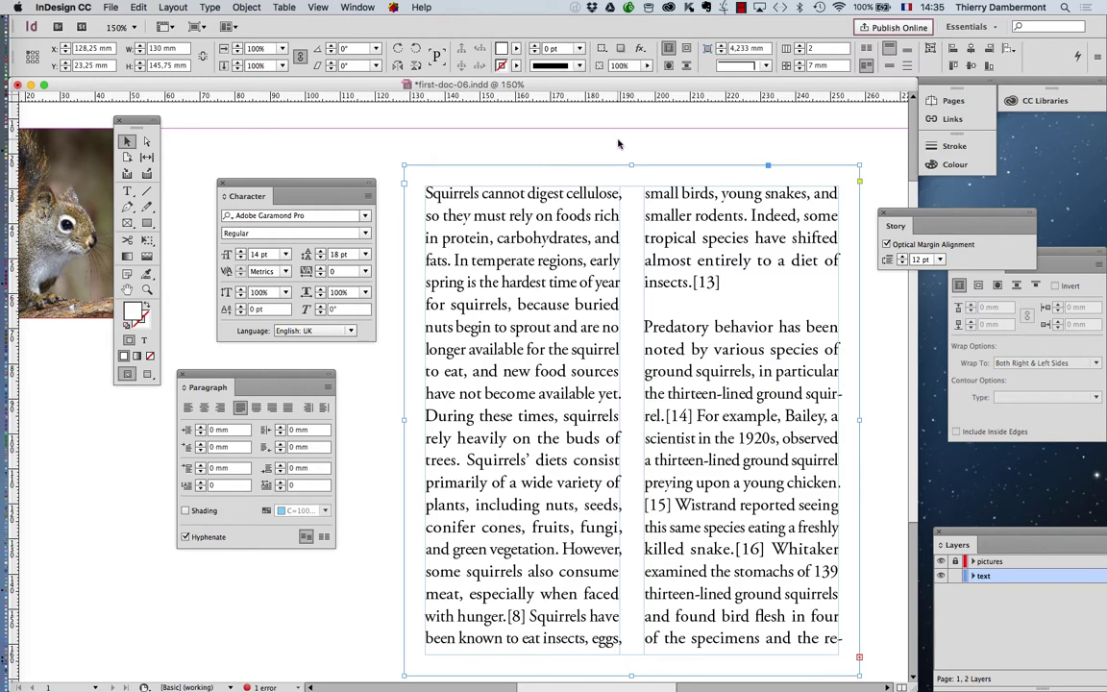
pyautogui.click(556, 133)
pyautogui.click(500, 242)
pyautogui.moveTo(326, 183); pyautogui.dragTo(725, 134)
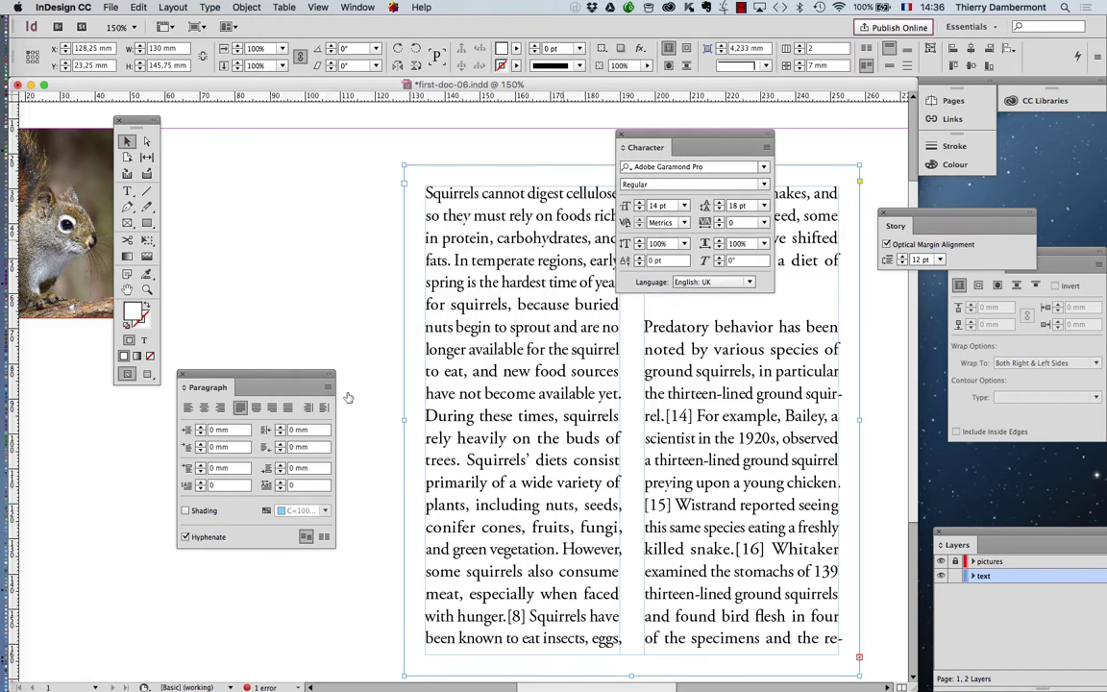
pyautogui.moveTo(288, 386); pyautogui.dragTo(773, 461)
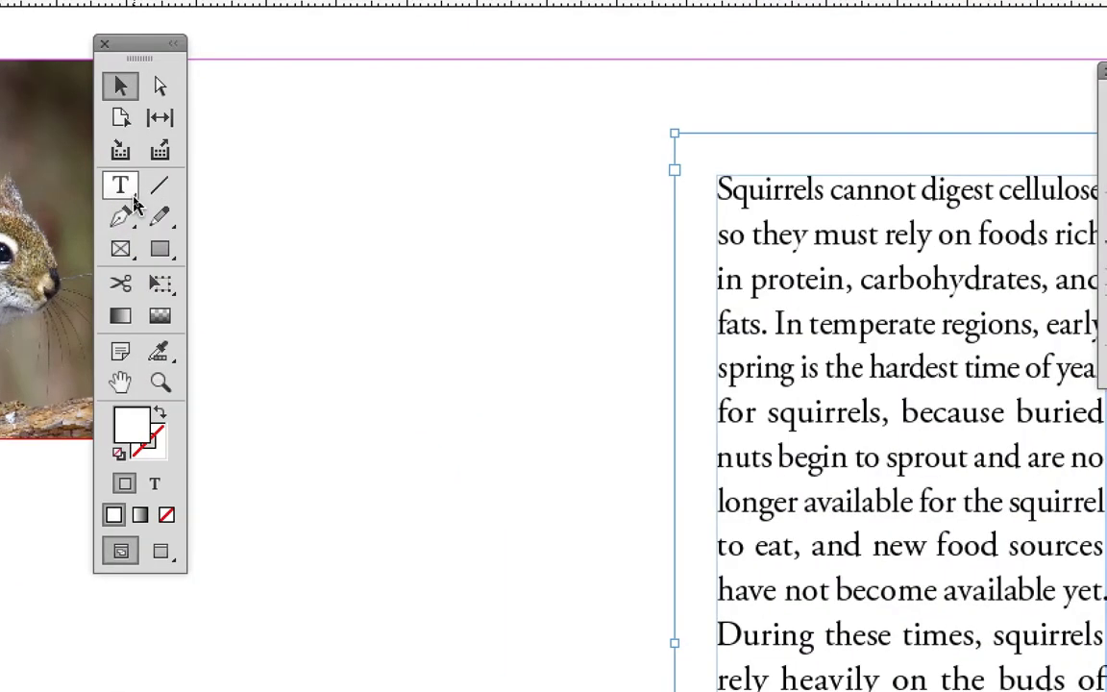
# Draw a new text frame left of the article and type 'animals' into it
pyautogui.click(133, 199)
pyautogui.moveTo(96, 369); pyautogui.dragTo(348, 493)
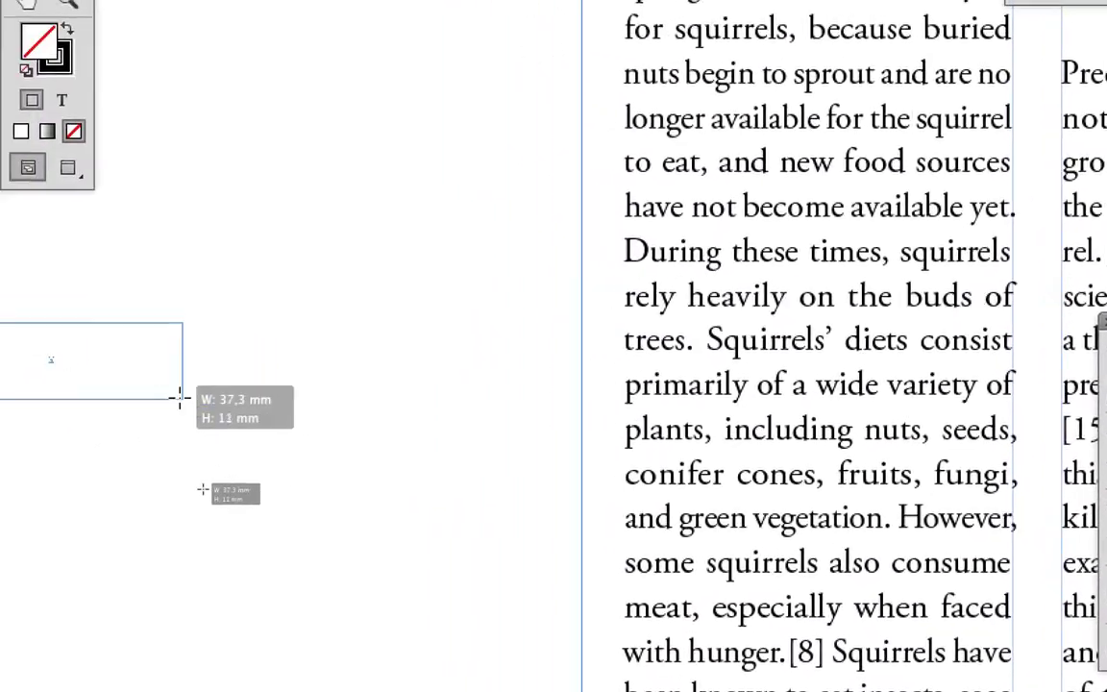
pyautogui.moveTo(251, 438); pyautogui.dragTo(252, 439)
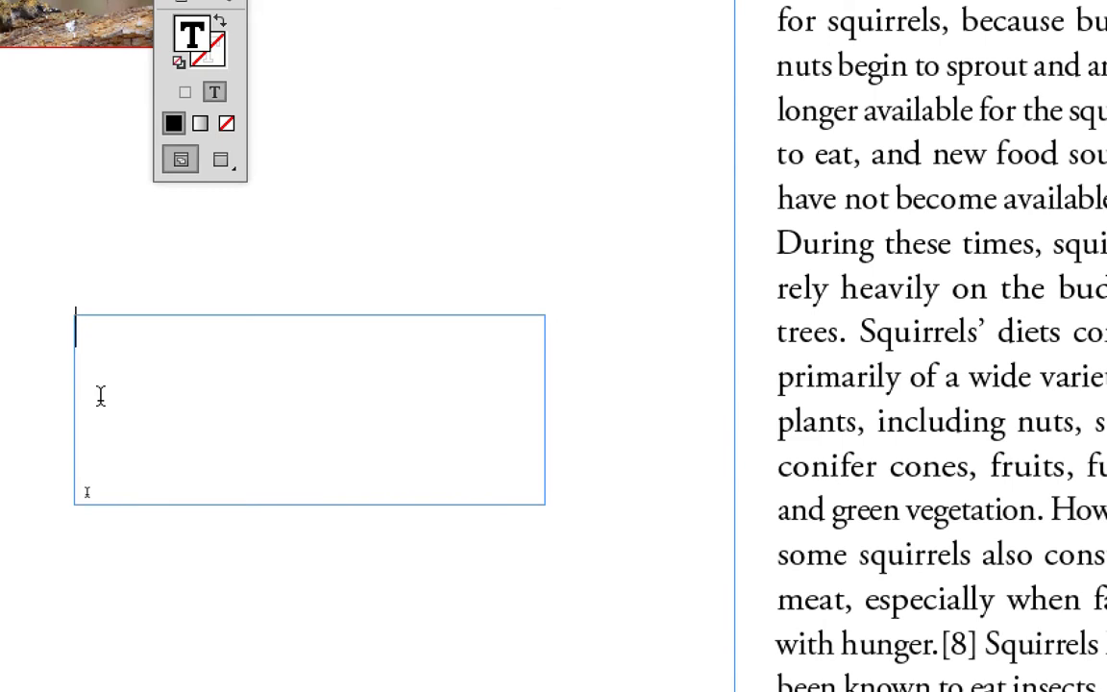
pyautogui.write('anim')
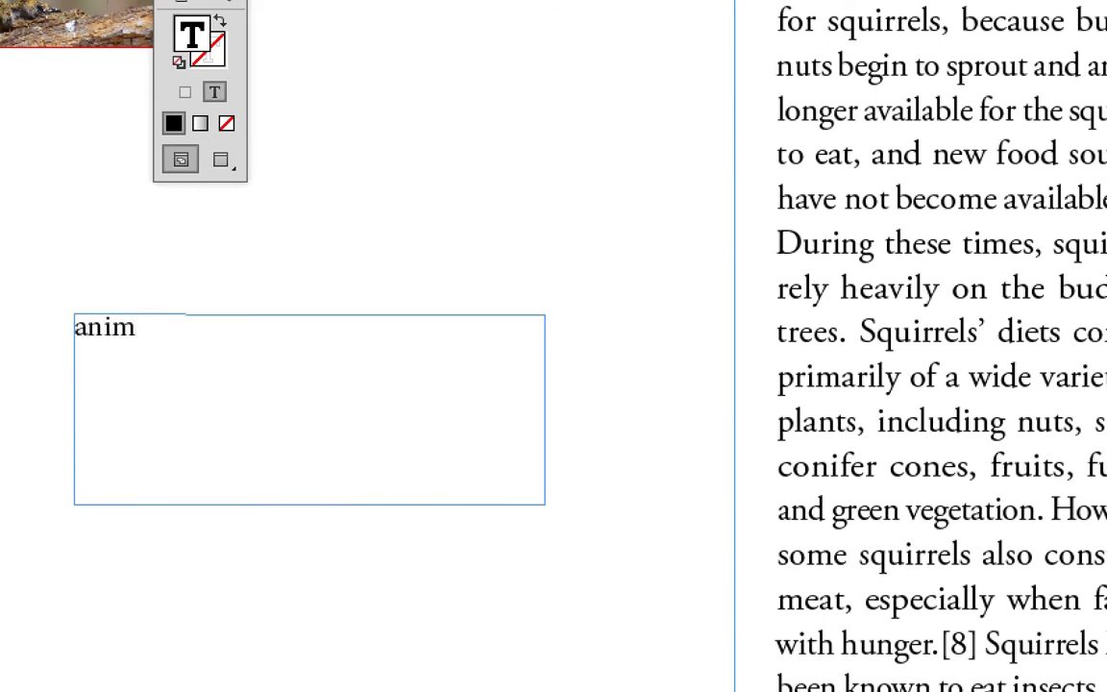
pyautogui.write('als')
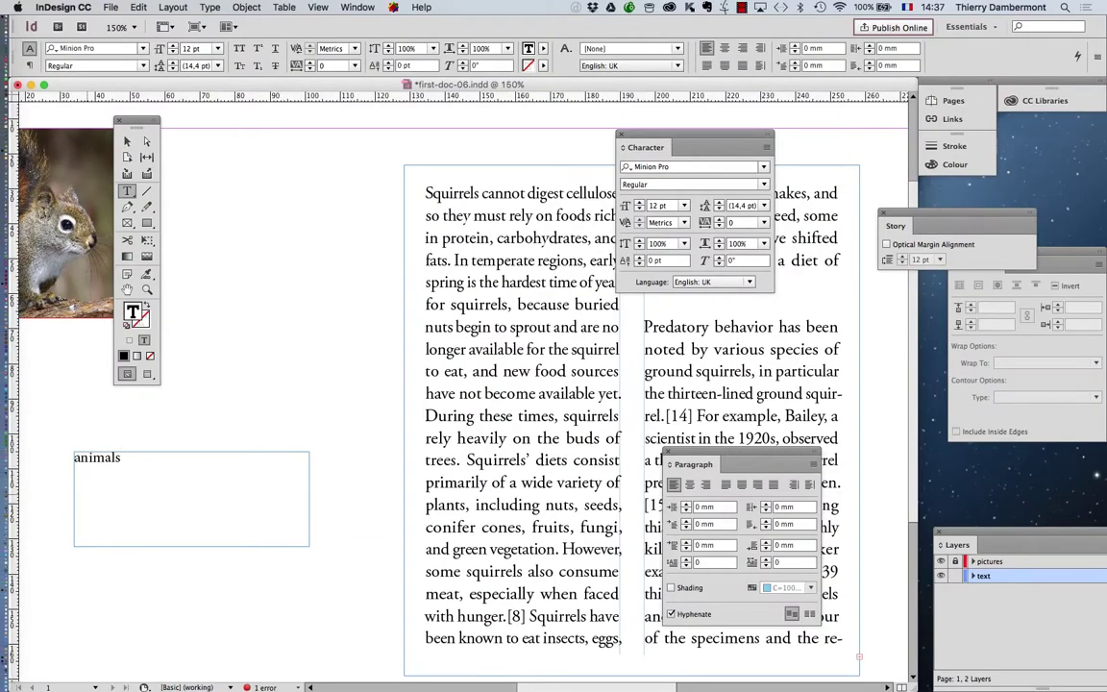
pyautogui.moveTo(136, 120); pyautogui.dragTo(116, 111)
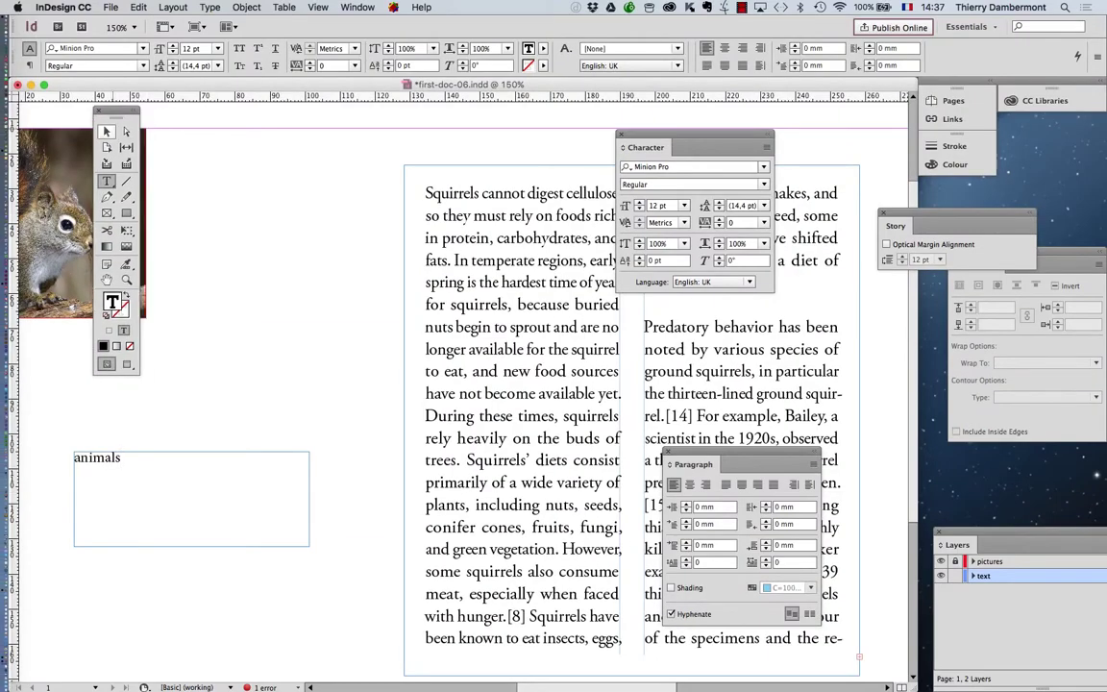
pyautogui.click(107, 131)
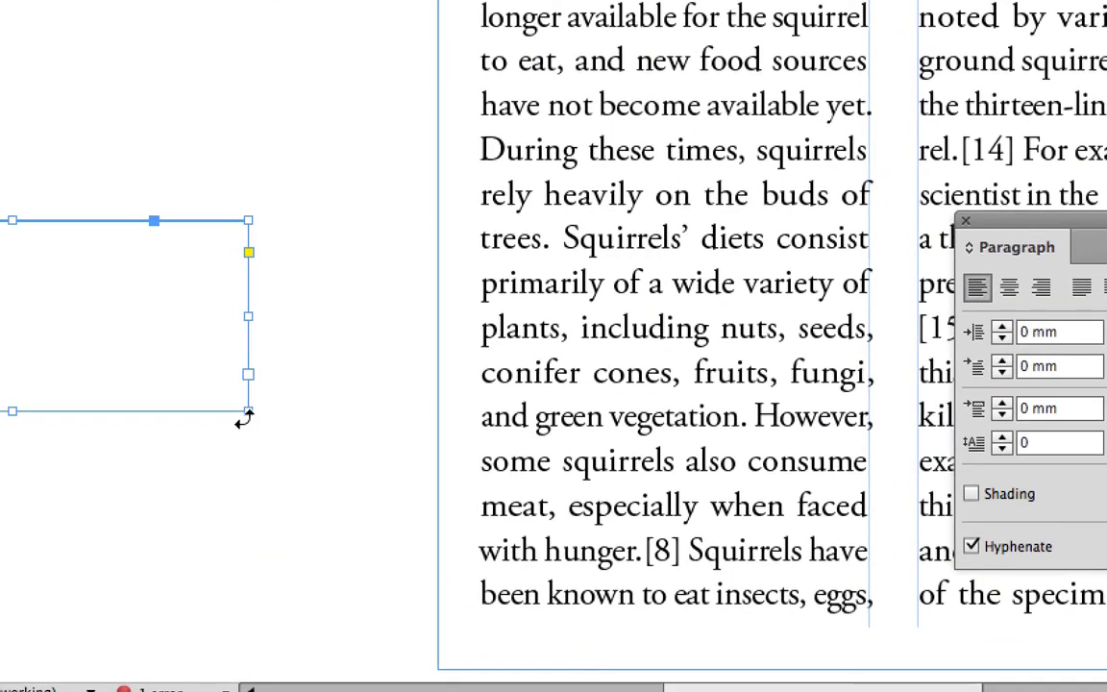
pyautogui.click(247, 420)
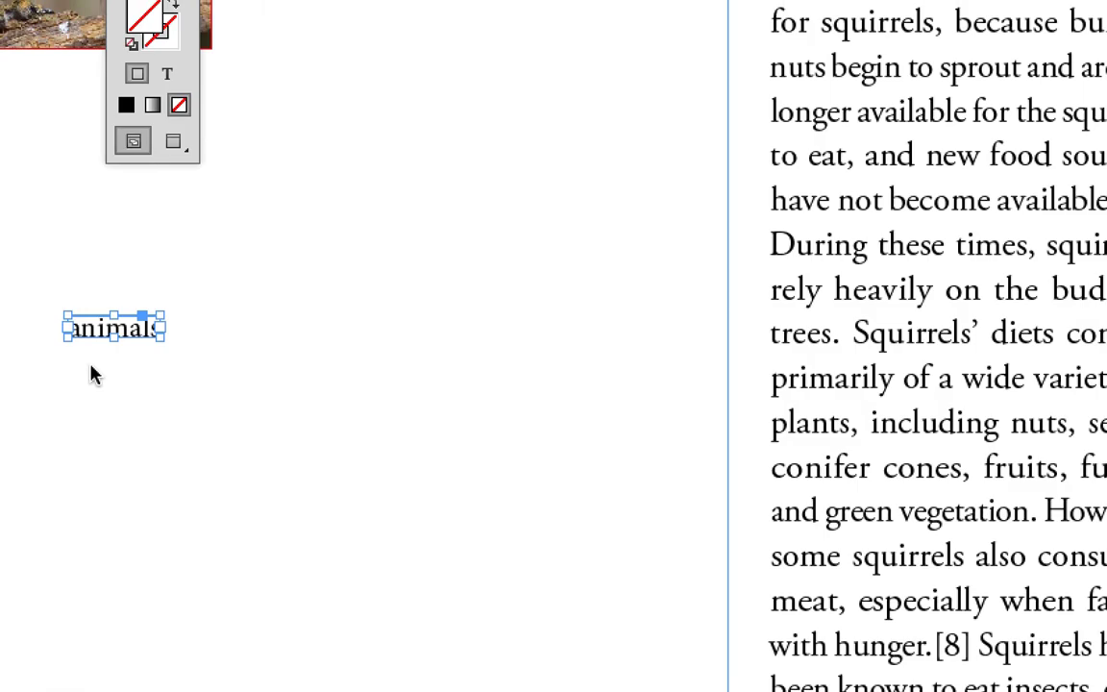
# Fit the 'animals' frame to its word, then enlarge it slightly to about 17.3 × 5.6 mm
pyautogui.moveTo(160, 337); pyautogui.dragTo(505, 485)
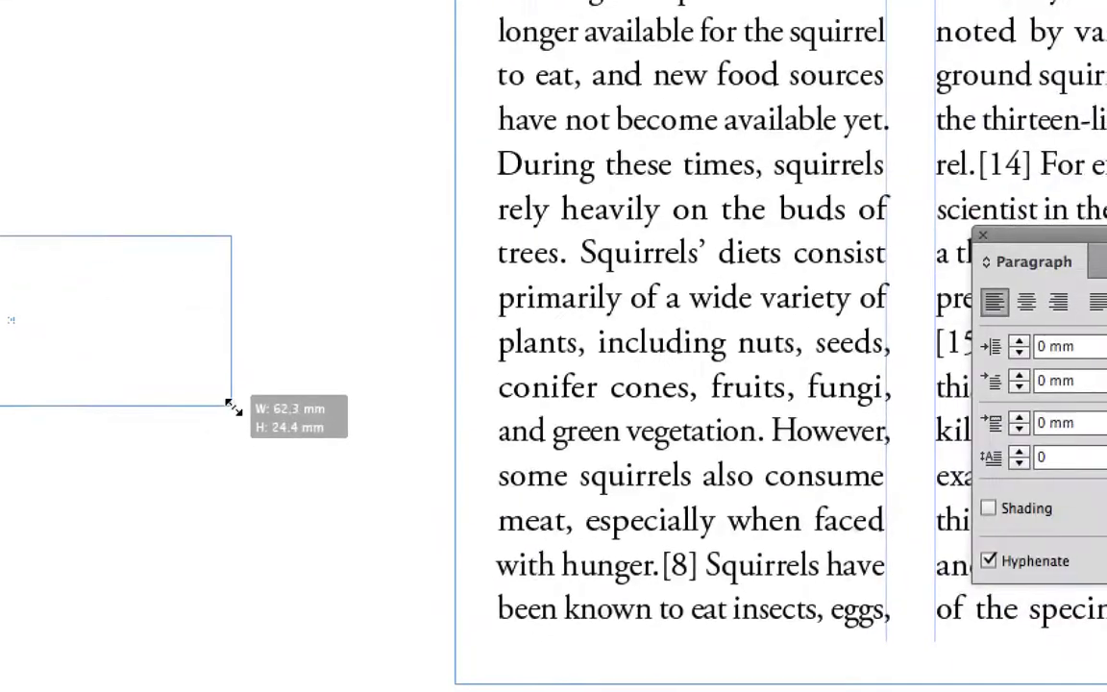
pyautogui.moveTo(231, 406); pyautogui.dragTo(232, 407)
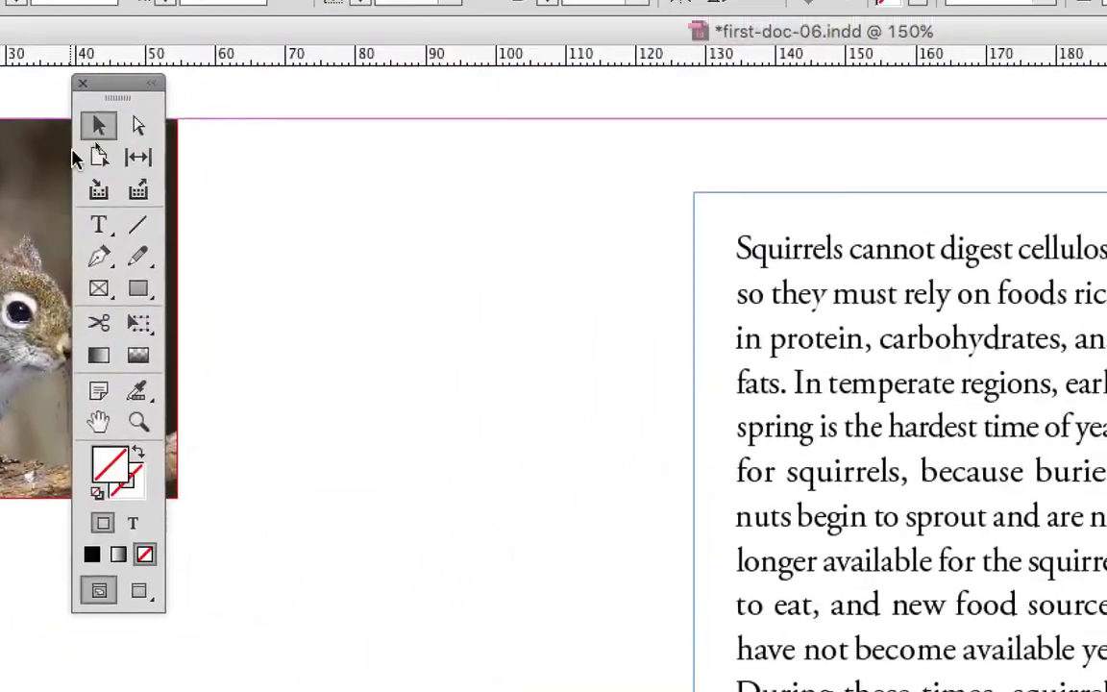
pyautogui.moveTo(207, 415); pyautogui.dragTo(93, 368)
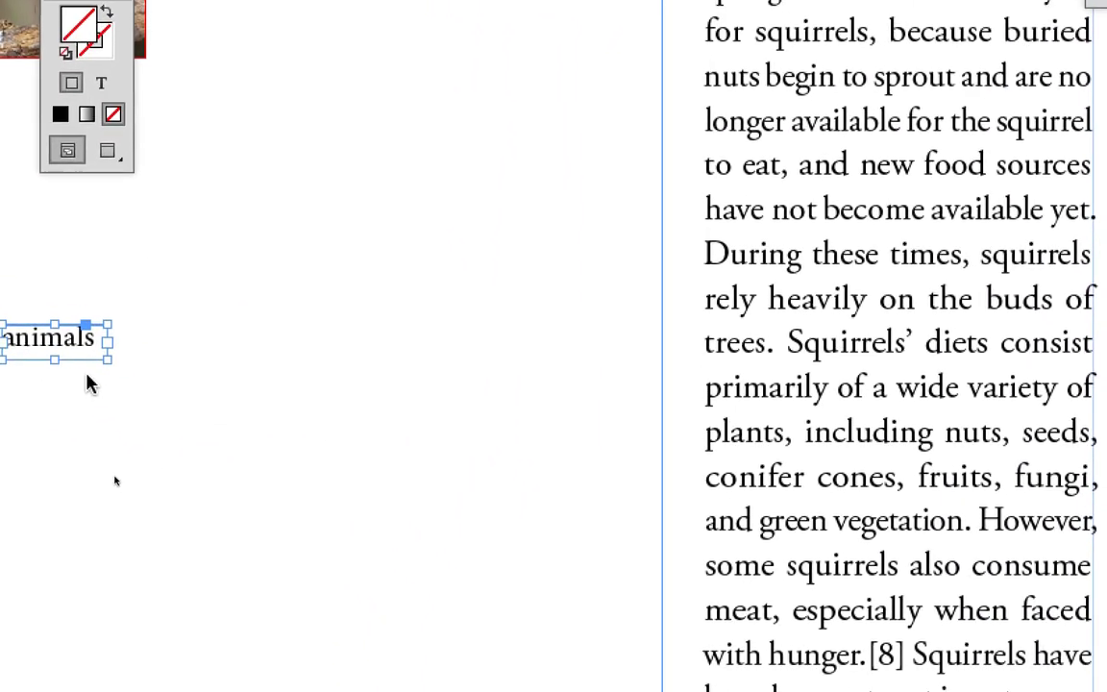
pyautogui.hotkey('ctrl', 'alt', 't')
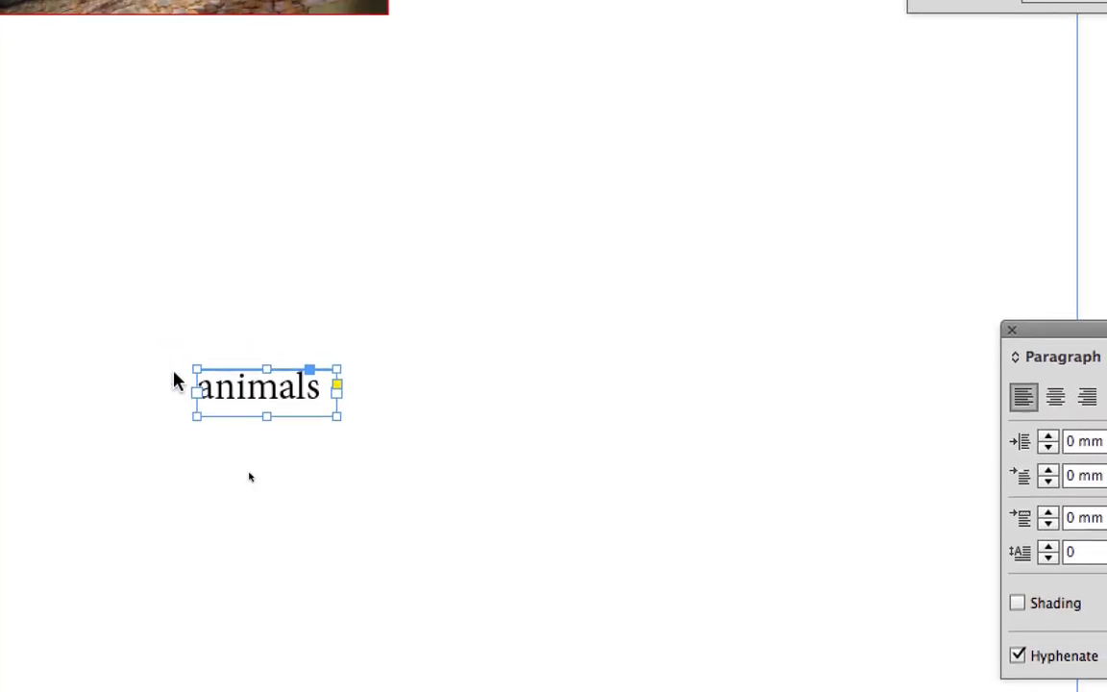
pyautogui.doubleClick(337, 416)
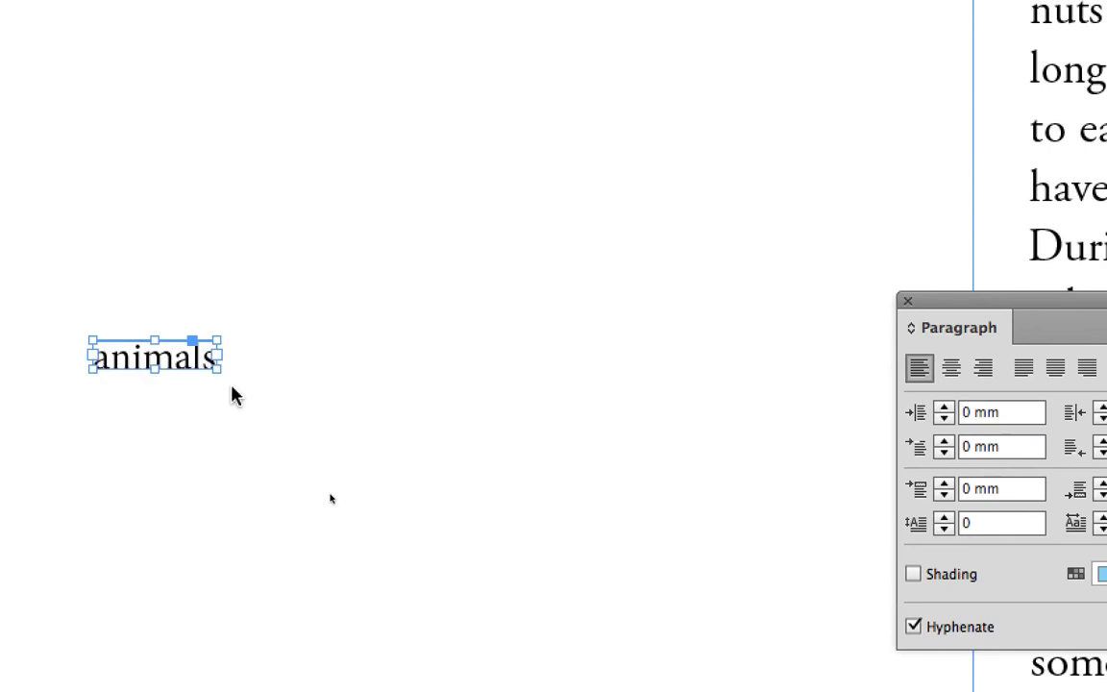
pyautogui.moveTo(227, 382); pyautogui.dragTo(262, 410)
pyautogui.click(77, 154)
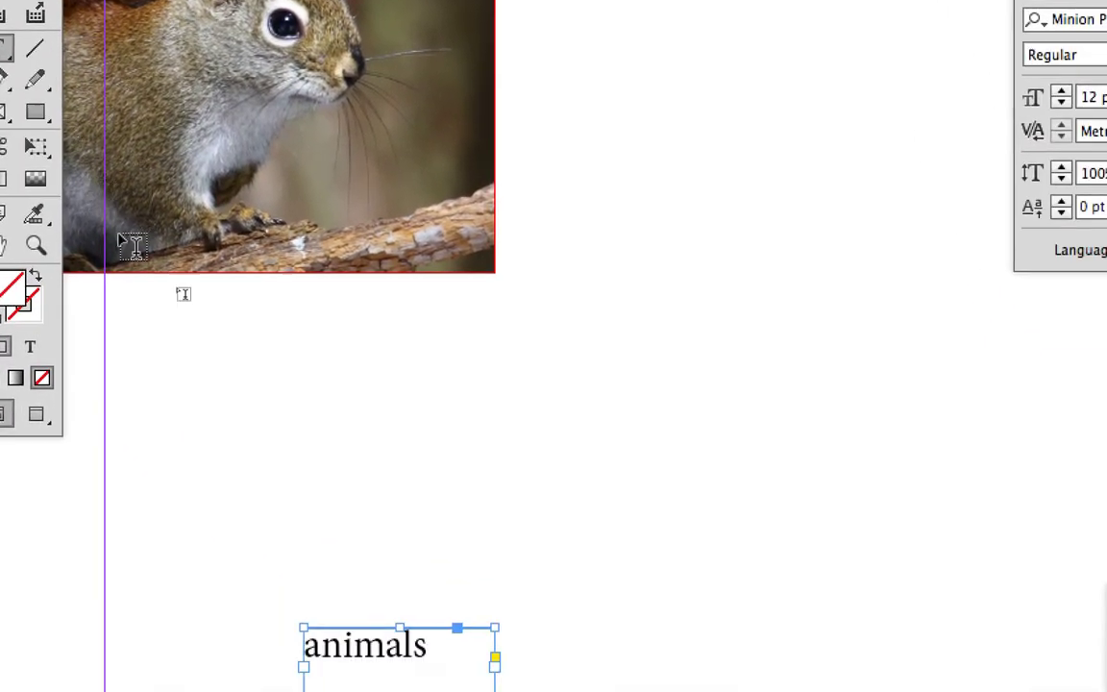
# Change the word to 'animaljs' by inserting j before the final s
pyautogui.click(220, 374)
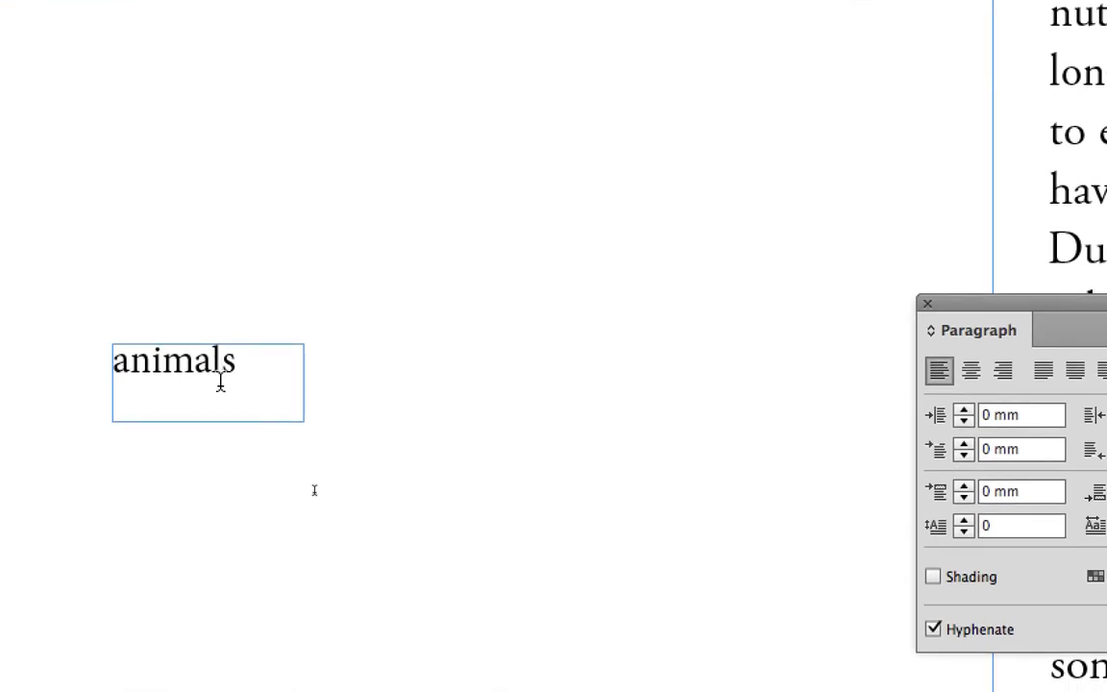
pyautogui.write('j')
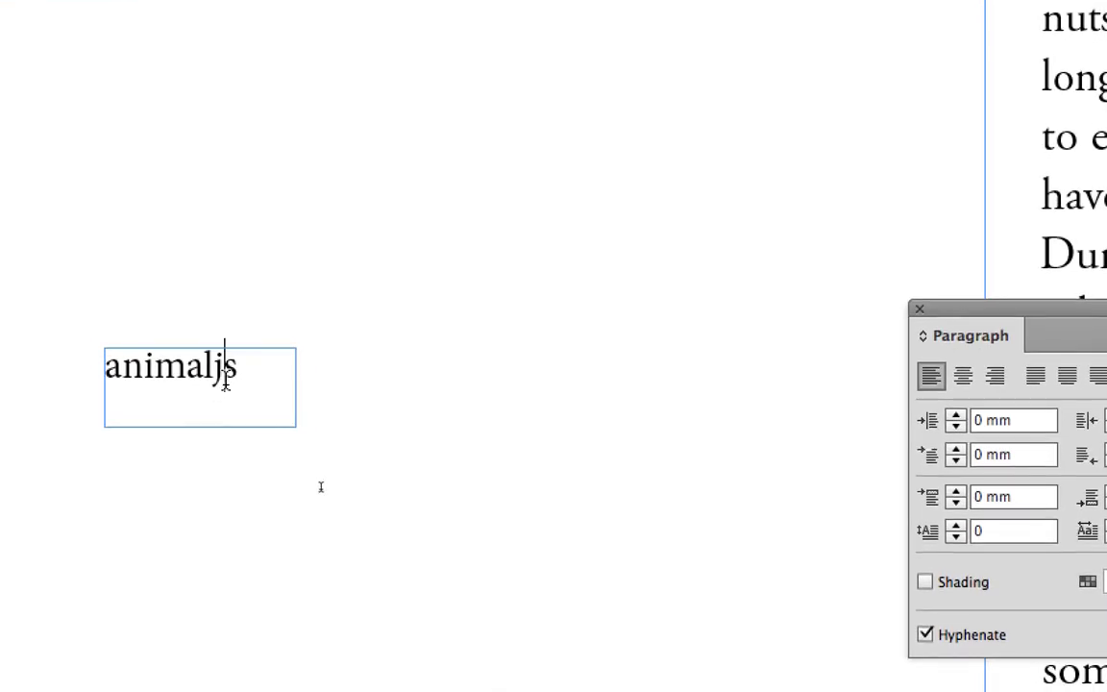
pyautogui.scroll(5, 225, 384)
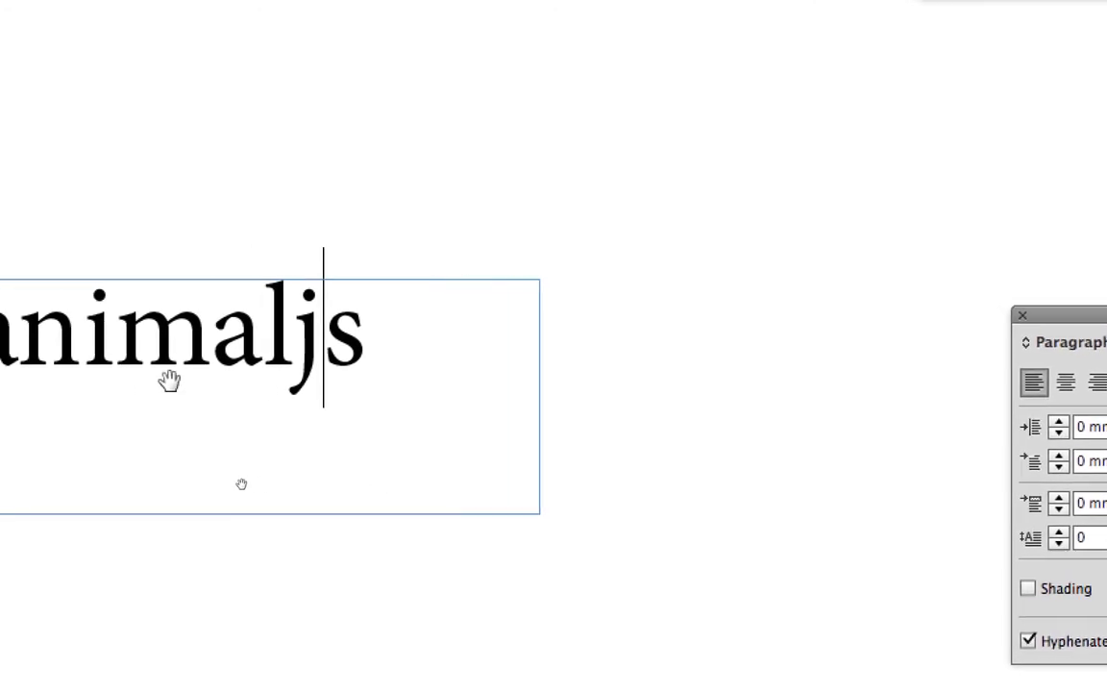
# Fit the frame tightly to 'animaljs' (about 14.3 × 3.1 mm) and move it beneath the squirrel photo
pyautogui.click(109, 48)
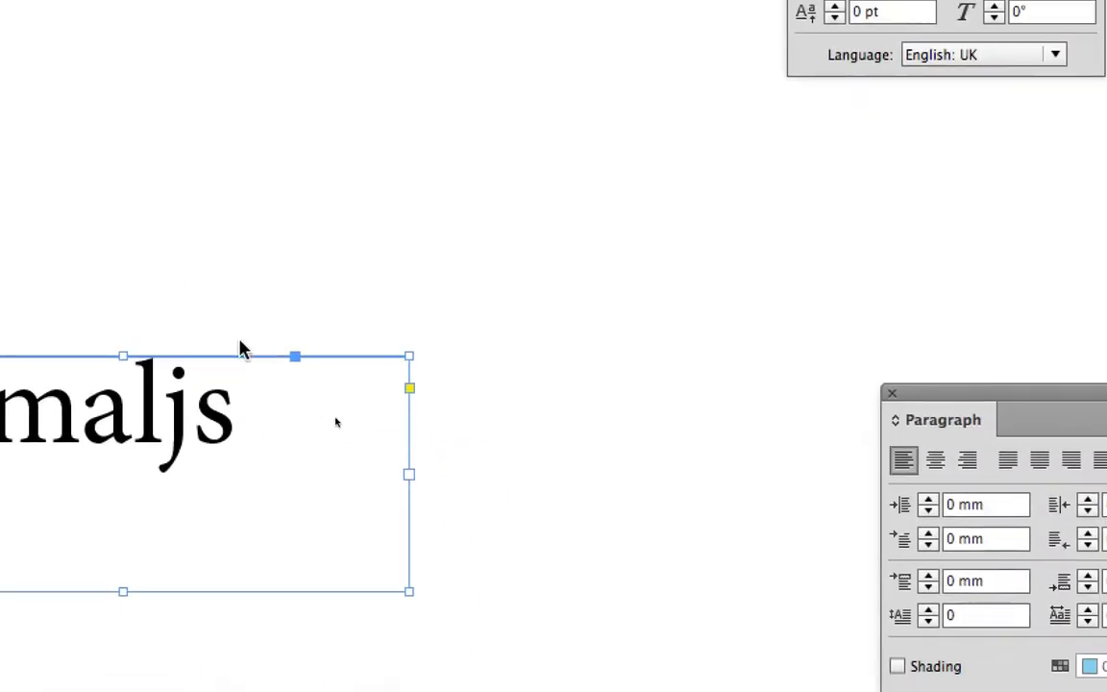
pyautogui.doubleClick(297, 427)
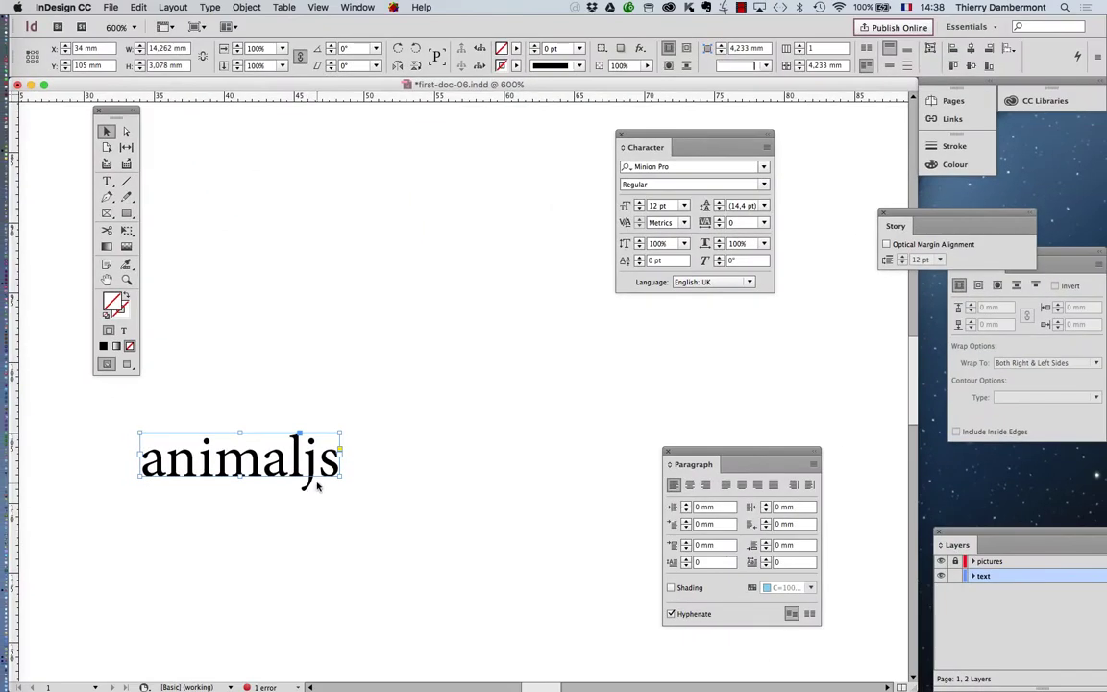
pyautogui.moveTo(317, 485); pyautogui.dragTo(388, 362)
pyautogui.scroll(-2, 377, 481)
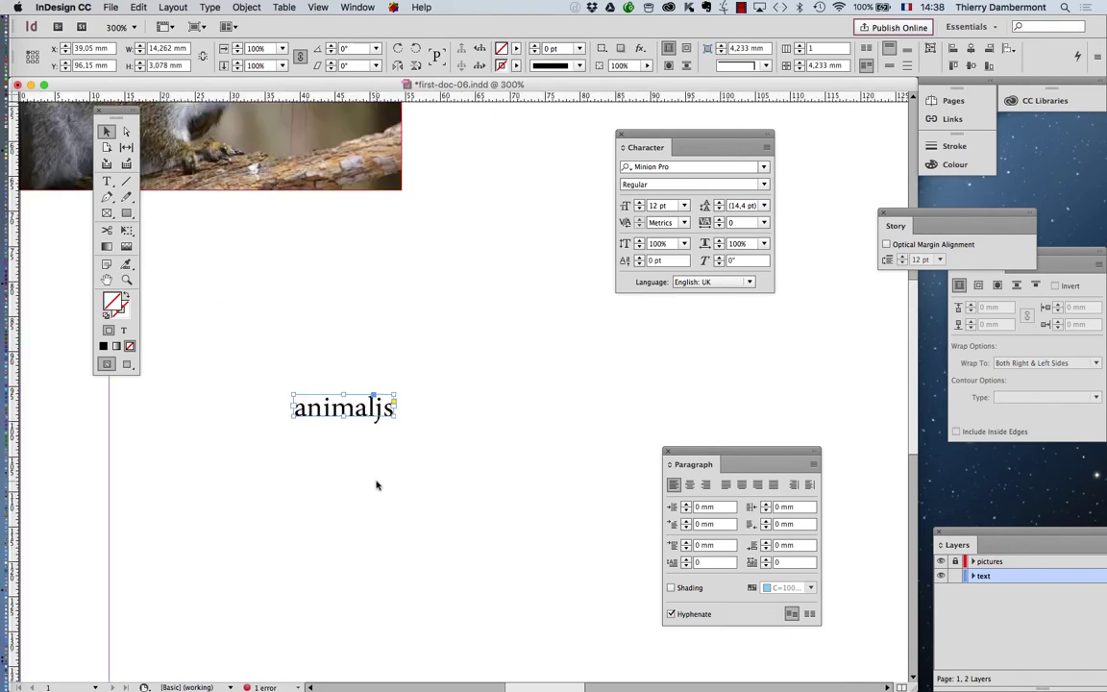
pyautogui.scroll(-3, 377, 485)
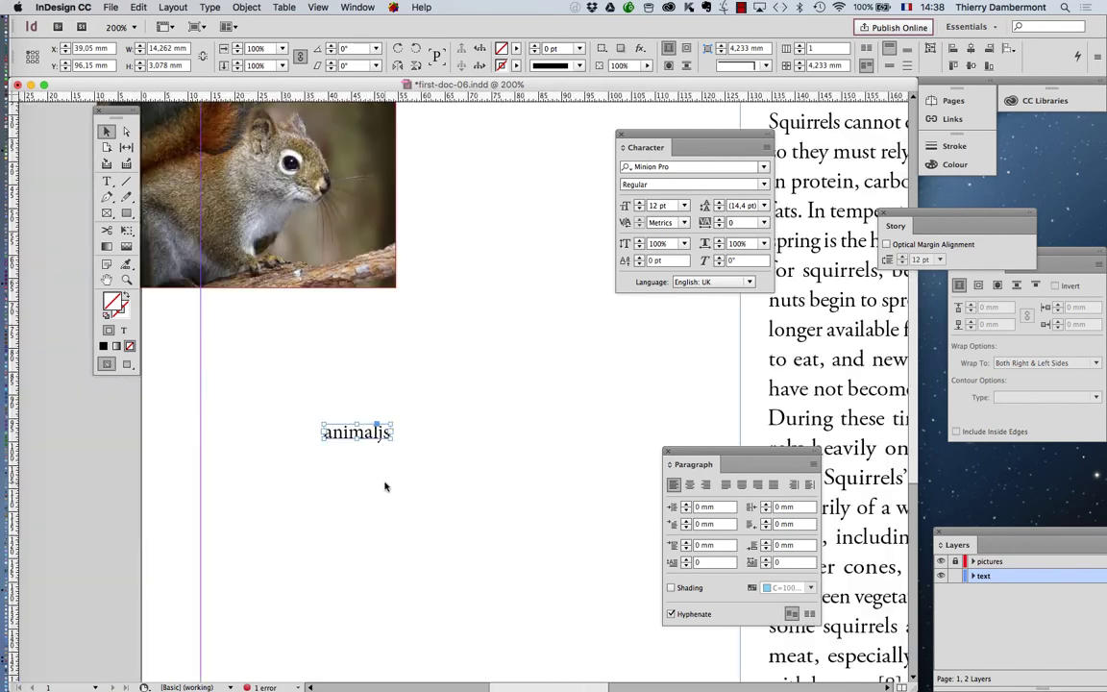
# Scale the 'animaljs' text up to about 84.166 pt, then condense it horizontally
pyautogui.moveTo(362, 502); pyautogui.dragTo(238, 371)
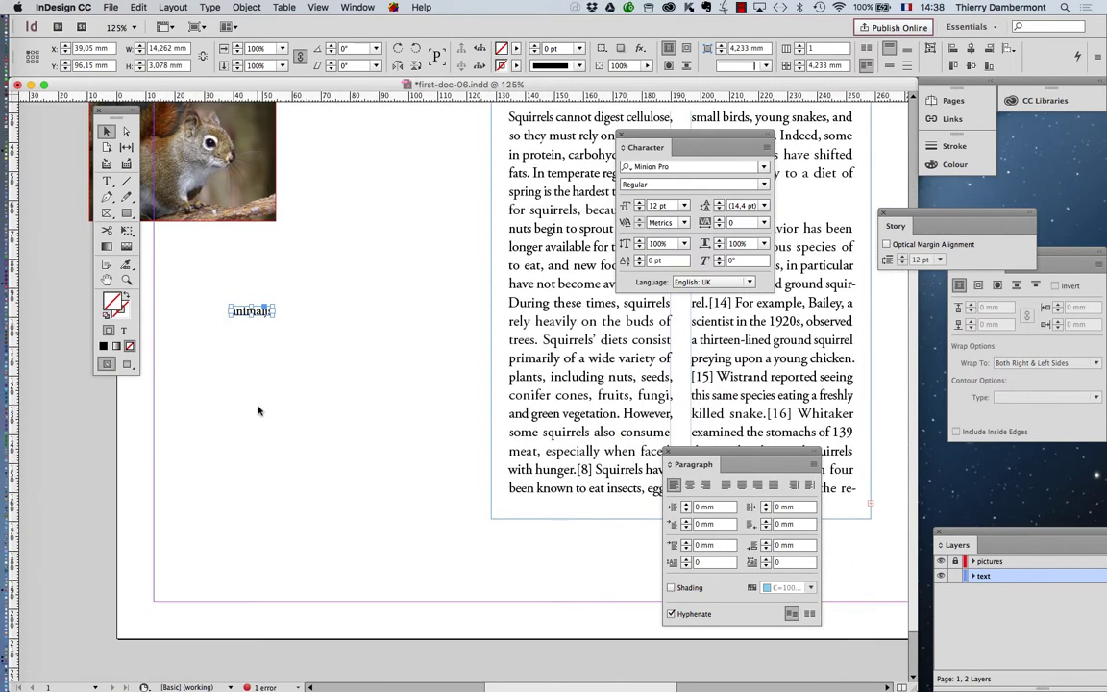
pyautogui.click(126, 232)
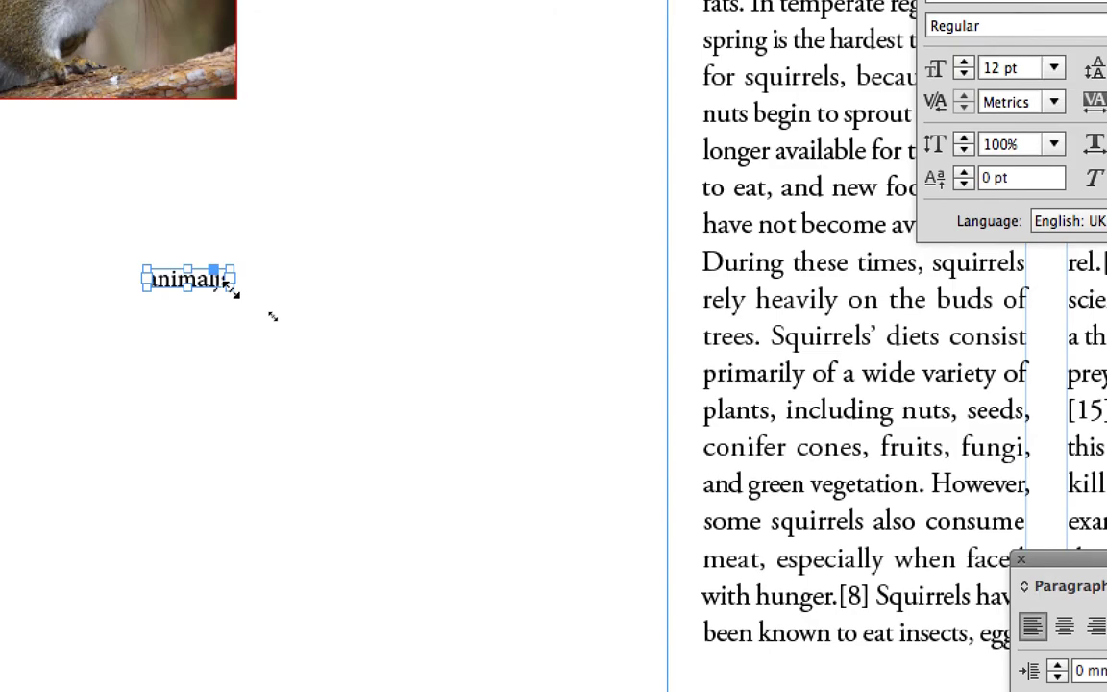
pyautogui.moveTo(232, 291); pyautogui.dragTo(563, 387)
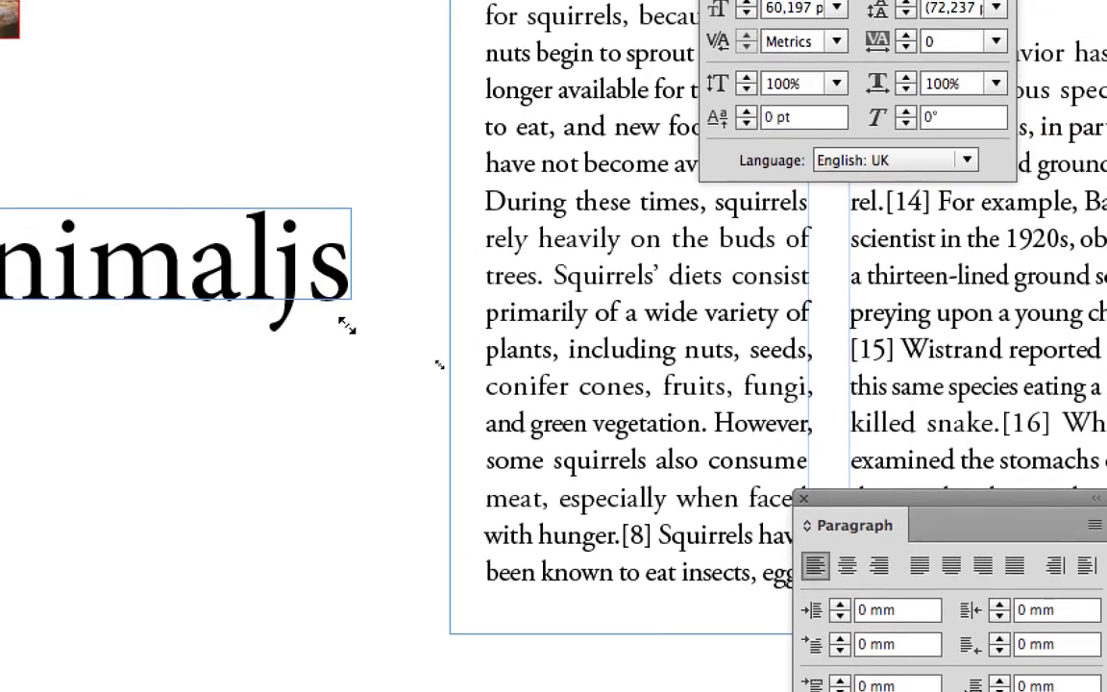
pyautogui.moveTo(346, 327); pyautogui.dragTo(357, 334)
pyautogui.moveTo(204, 289); pyautogui.dragTo(149, 276)
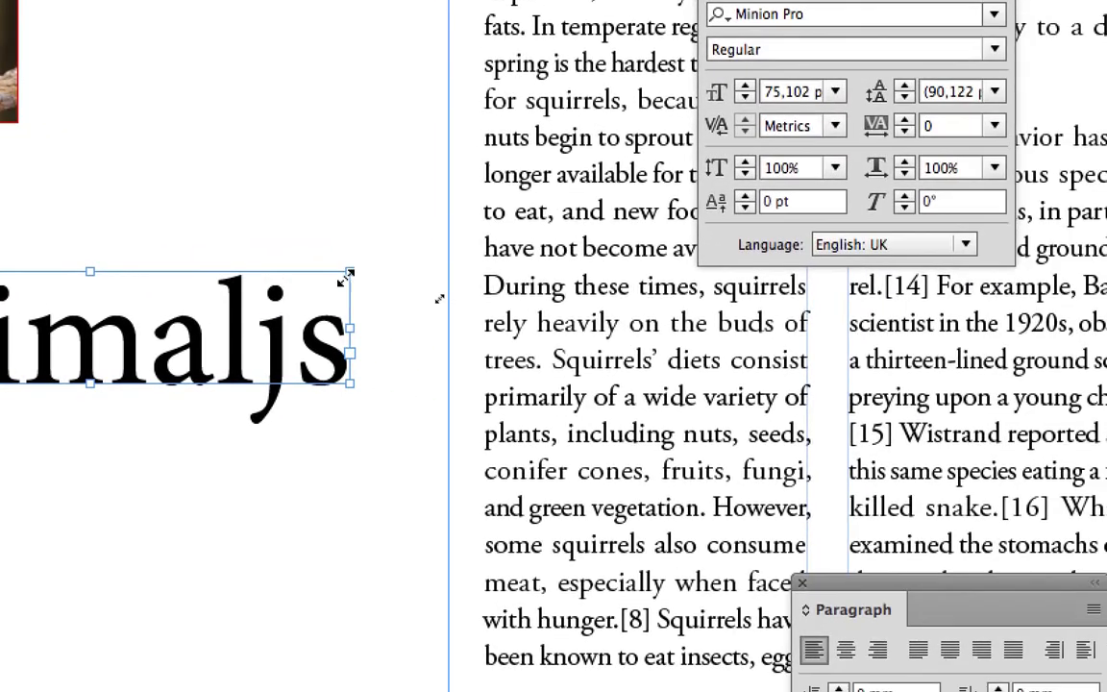
pyautogui.moveTo(669, 272); pyautogui.dragTo(729, 239)
pyautogui.moveTo(368, 264); pyautogui.dragTo(371, 267)
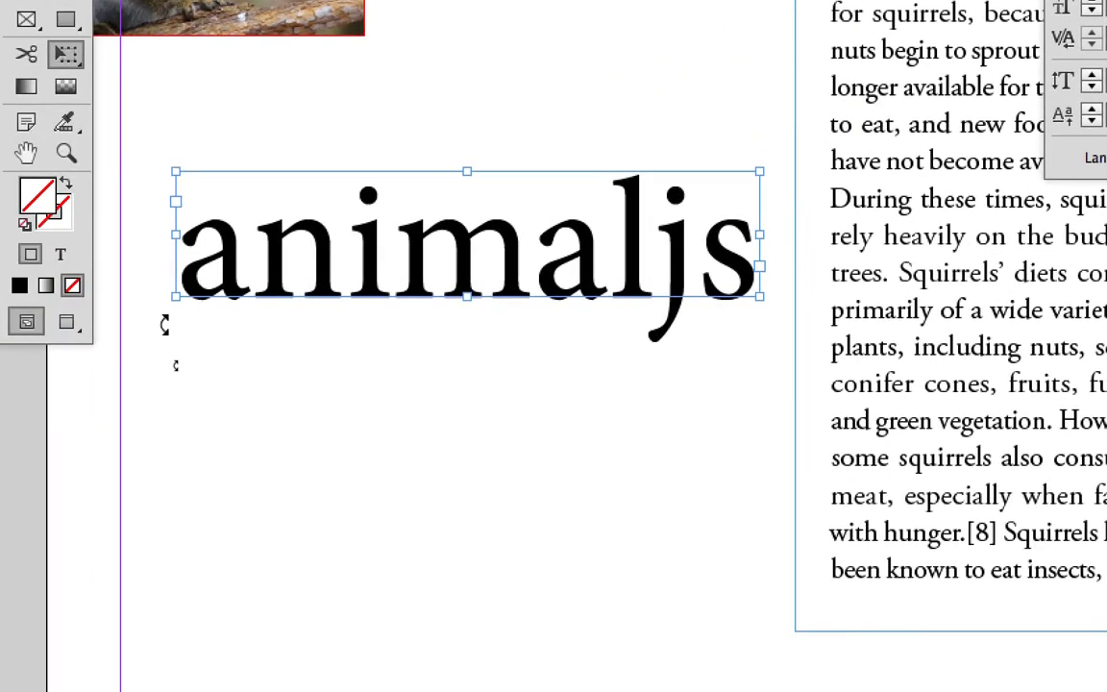
pyautogui.moveTo(176, 233); pyautogui.dragTo(348, 240)
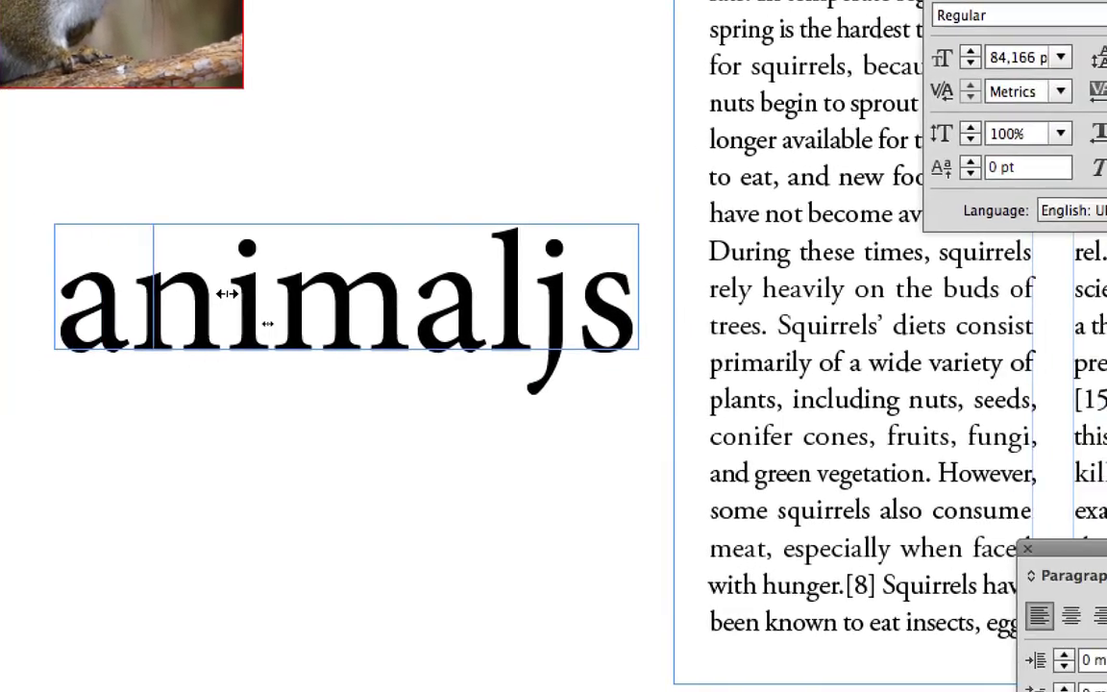
pyautogui.moveTo(227, 294); pyautogui.dragTo(242, 291)
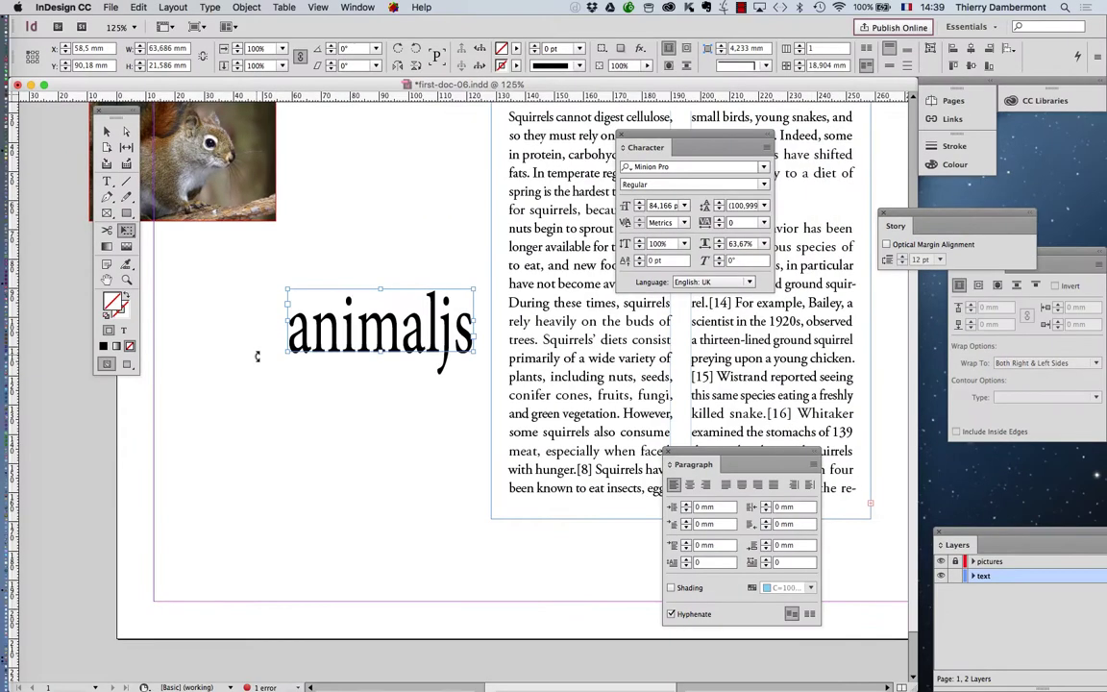
# Undo Scale Item so 'animaljs' returns to 100% horizontal scale in a frame about 100 × 21.6 mm
pyautogui.click(138, 7)
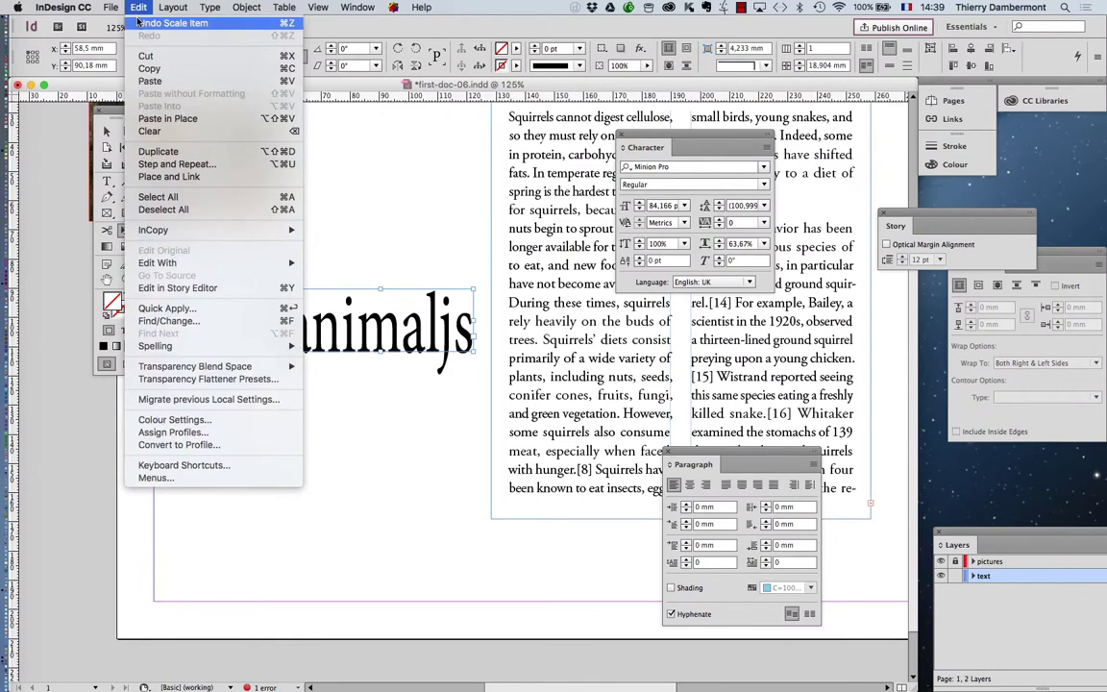
pyautogui.click(125, 21)
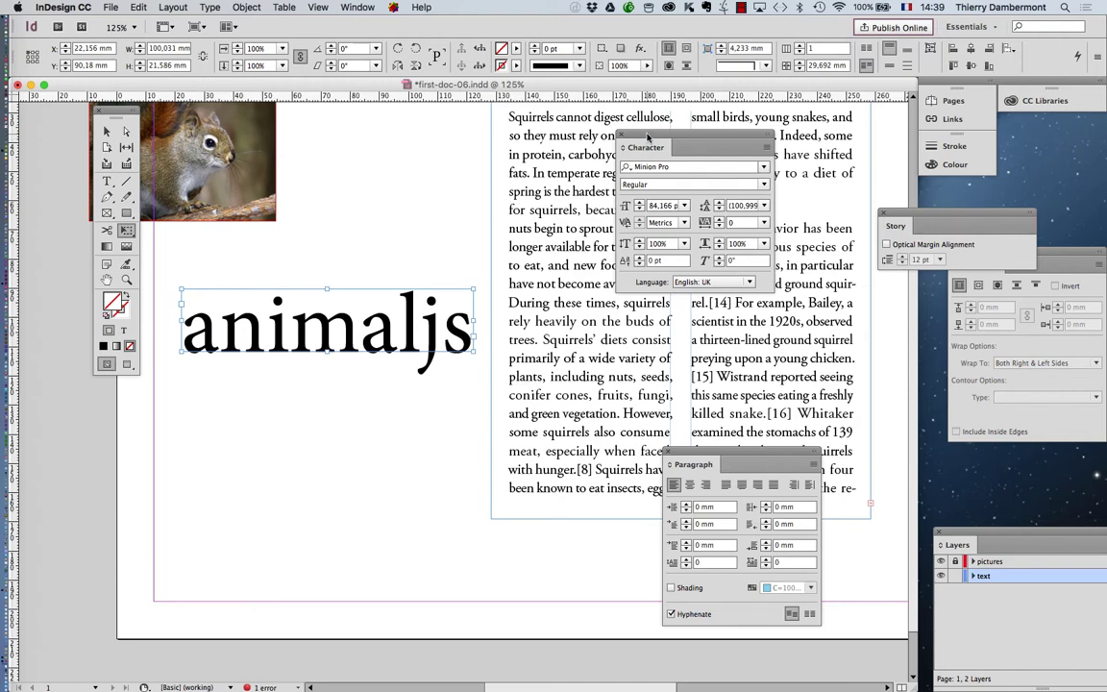
pyautogui.moveTo(647, 137); pyautogui.dragTo(581, 242)
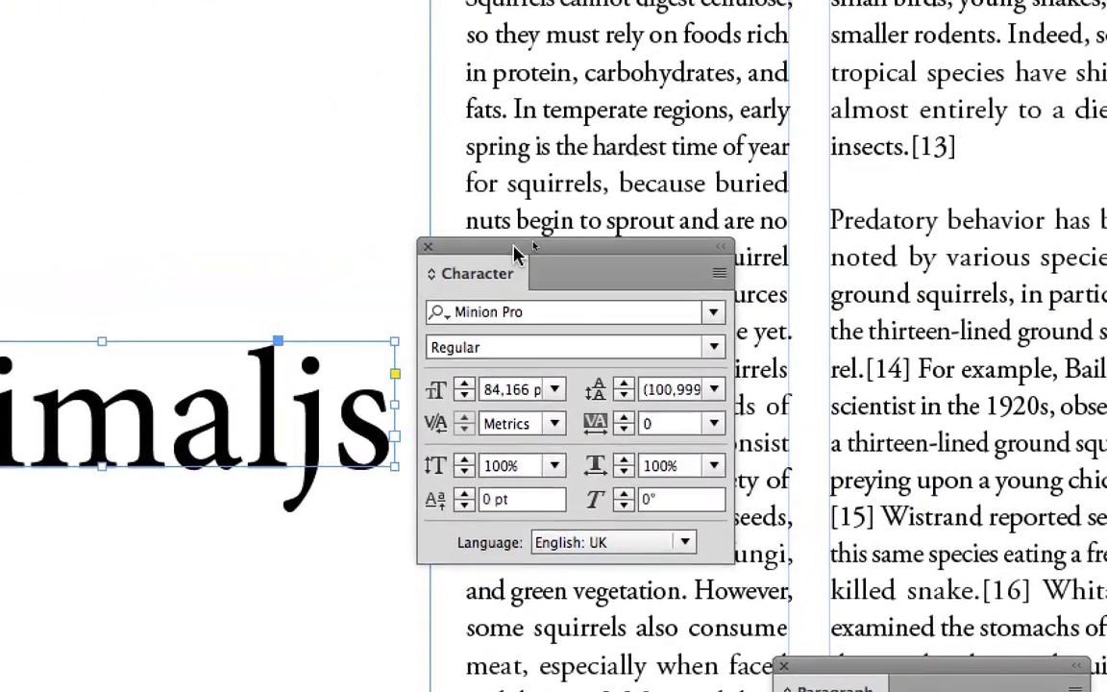
# Compare Metrics and Optical kerning on 'animaljs' several times, leaving it on Optical
pyautogui.moveTo(557, 206); pyautogui.dragTo(559, 227)
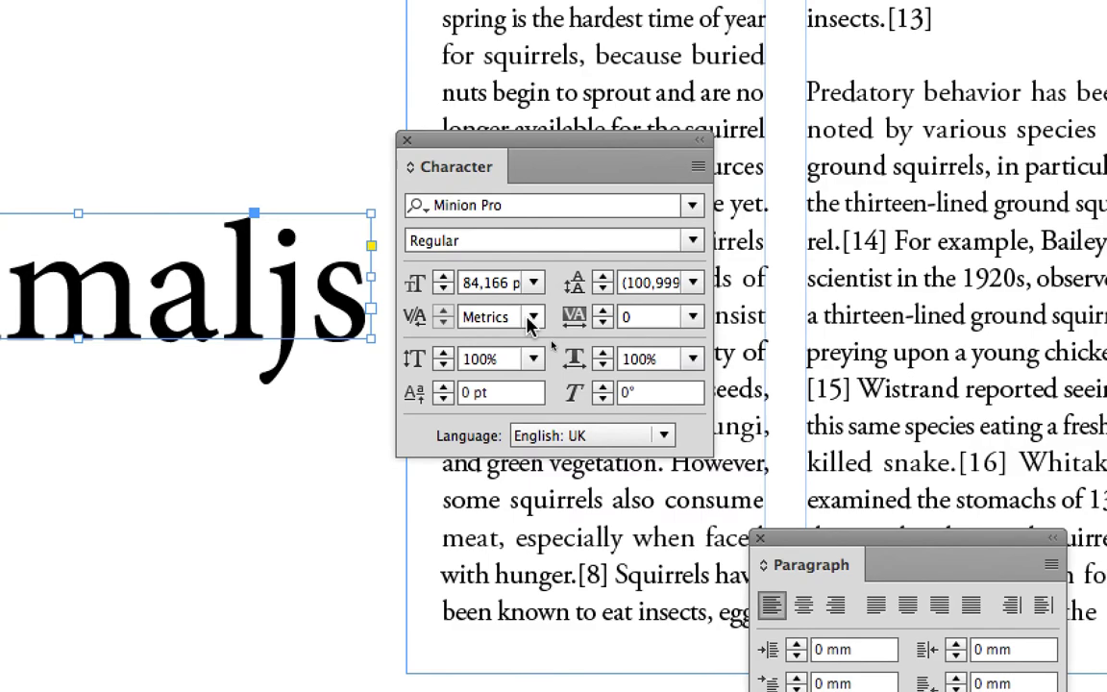
pyautogui.click(533, 318)
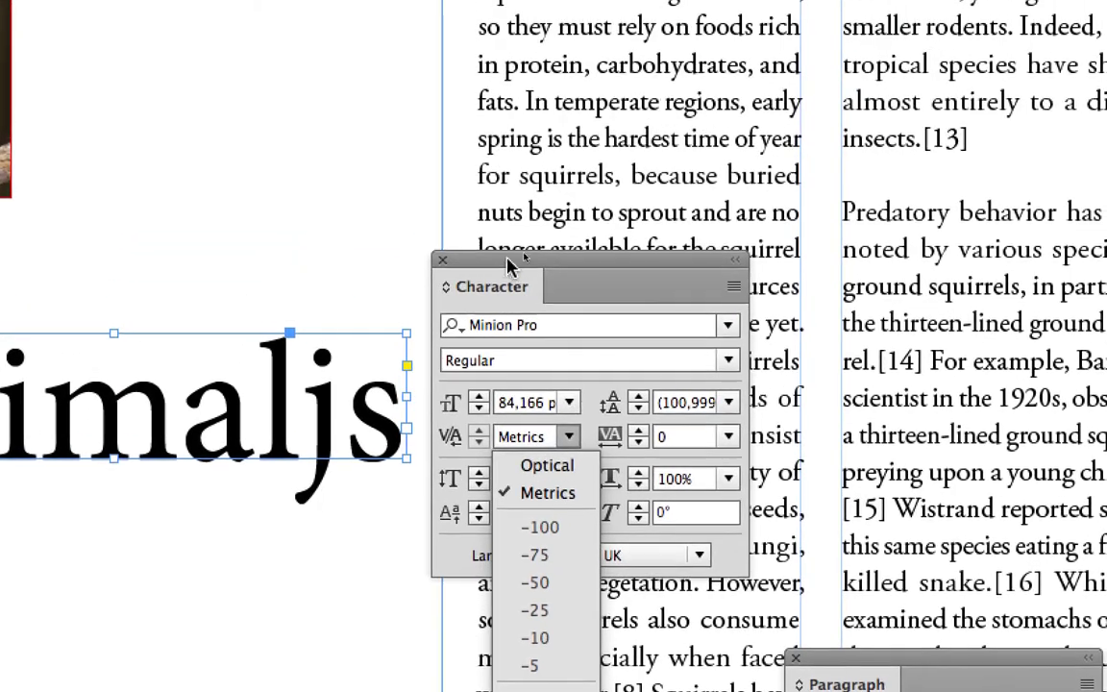
pyautogui.click(499, 144)
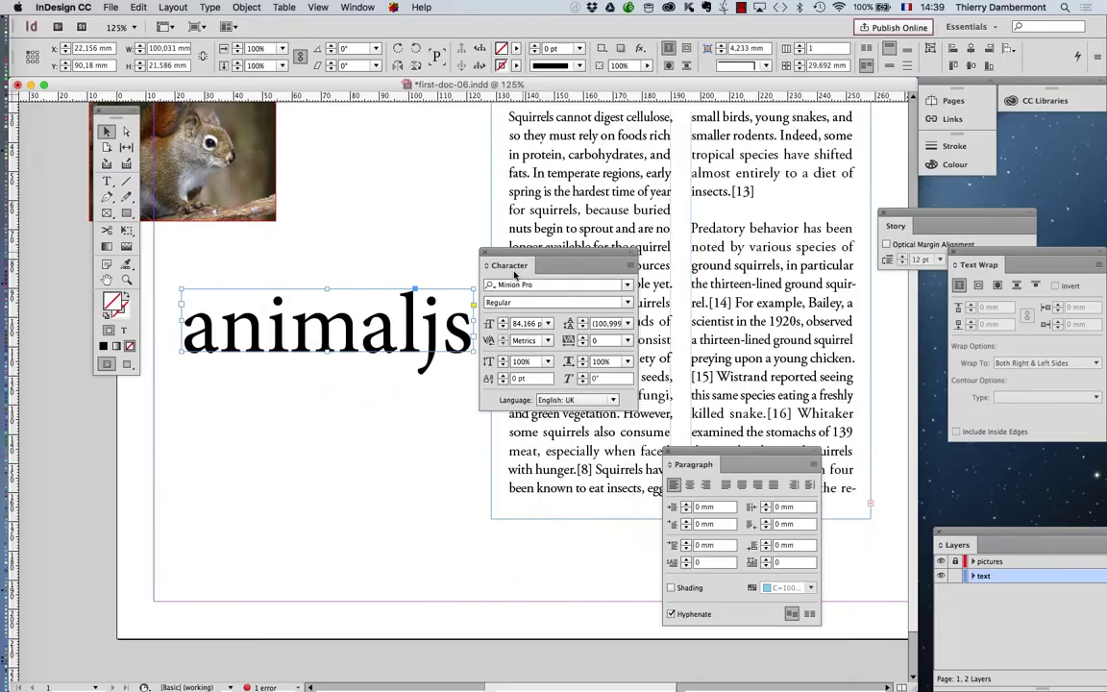
pyautogui.click(546, 340)
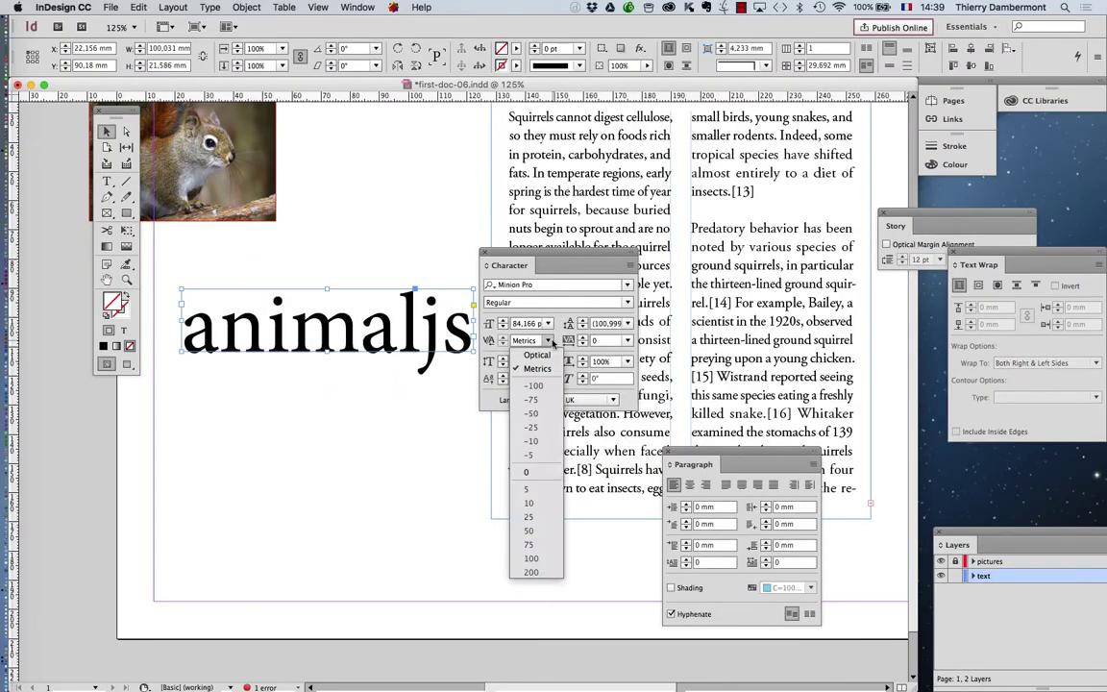
pyautogui.click(523, 308)
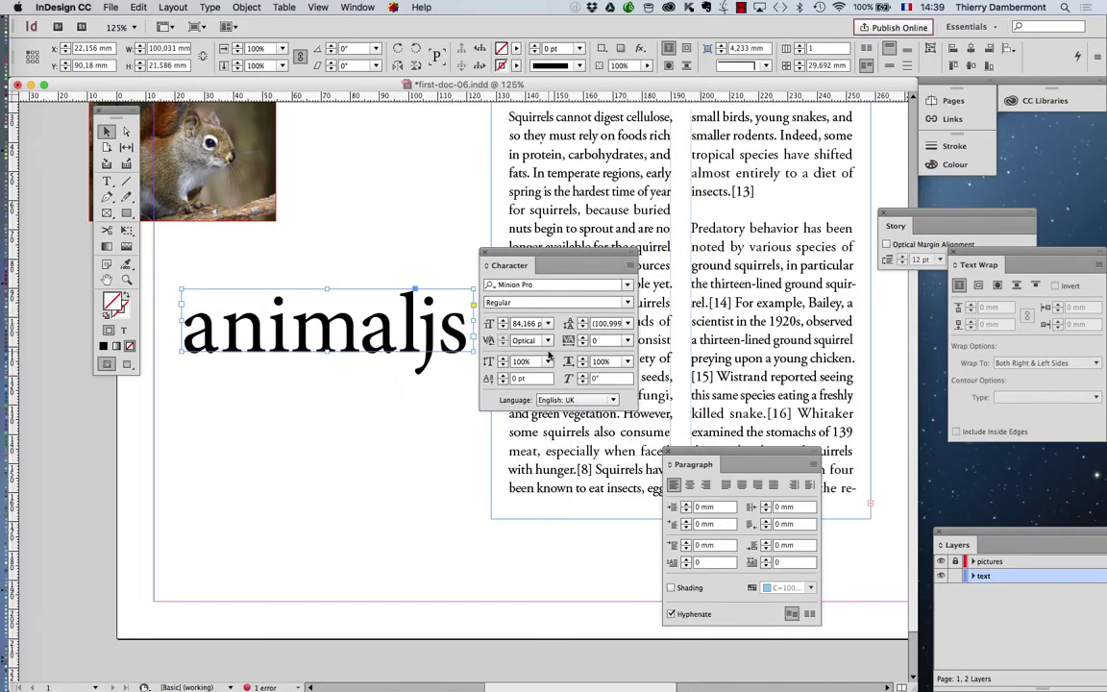
pyautogui.click(547, 341)
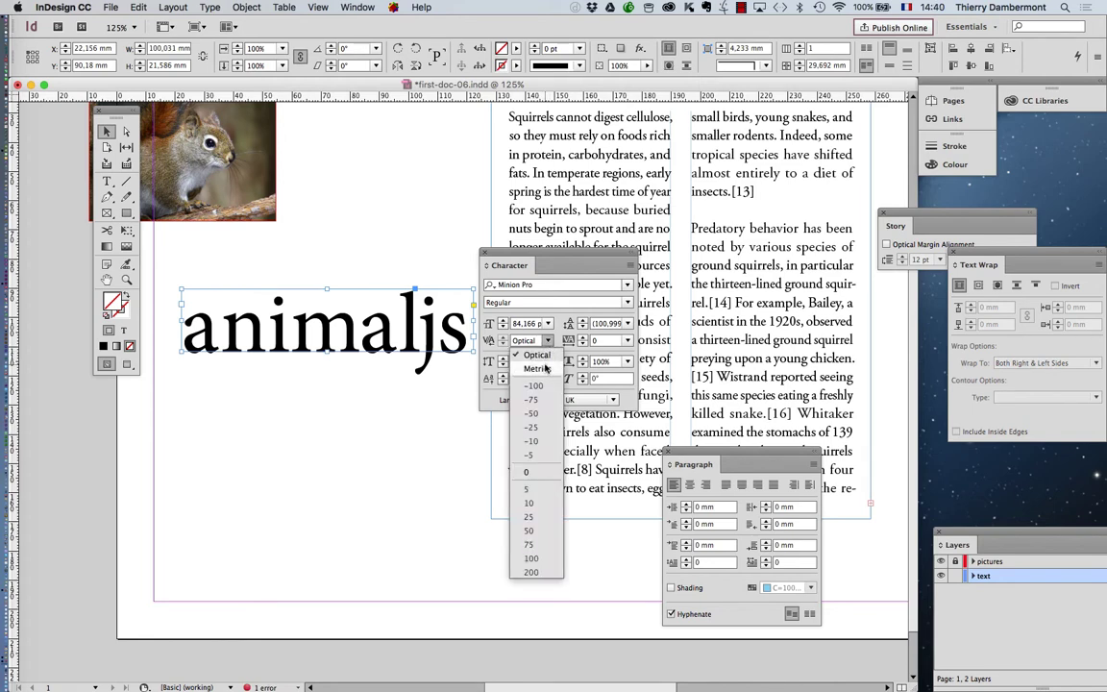
pyautogui.click(495, 308)
pyautogui.click(549, 343)
pyautogui.click(496, 313)
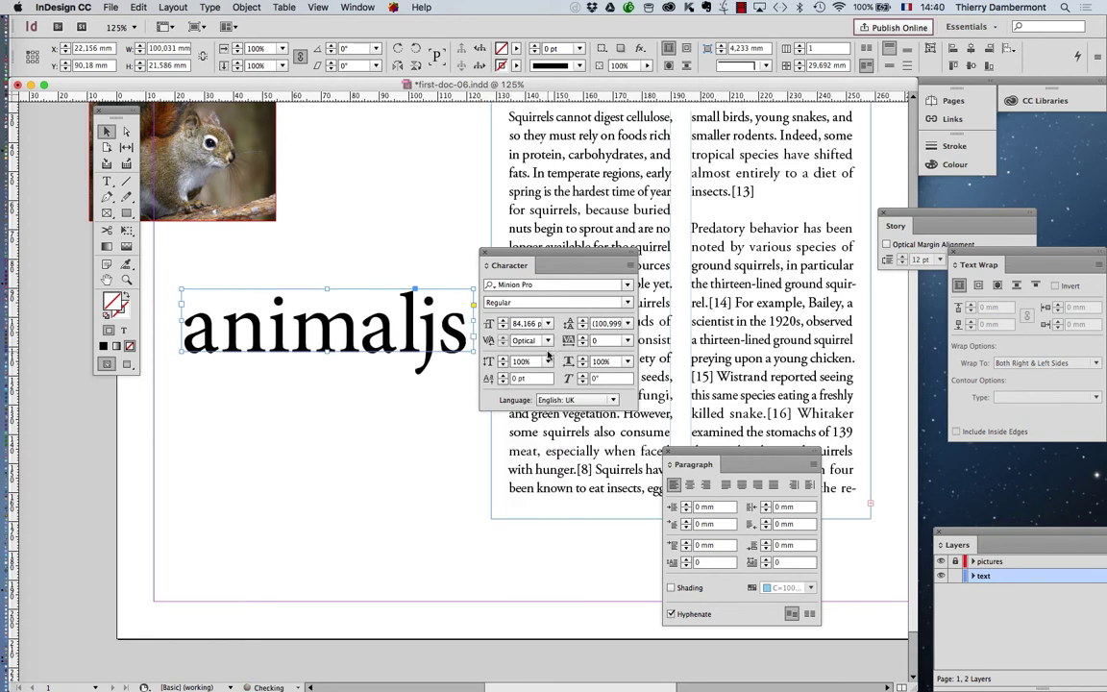
pyautogui.click(548, 343)
pyautogui.click(548, 360)
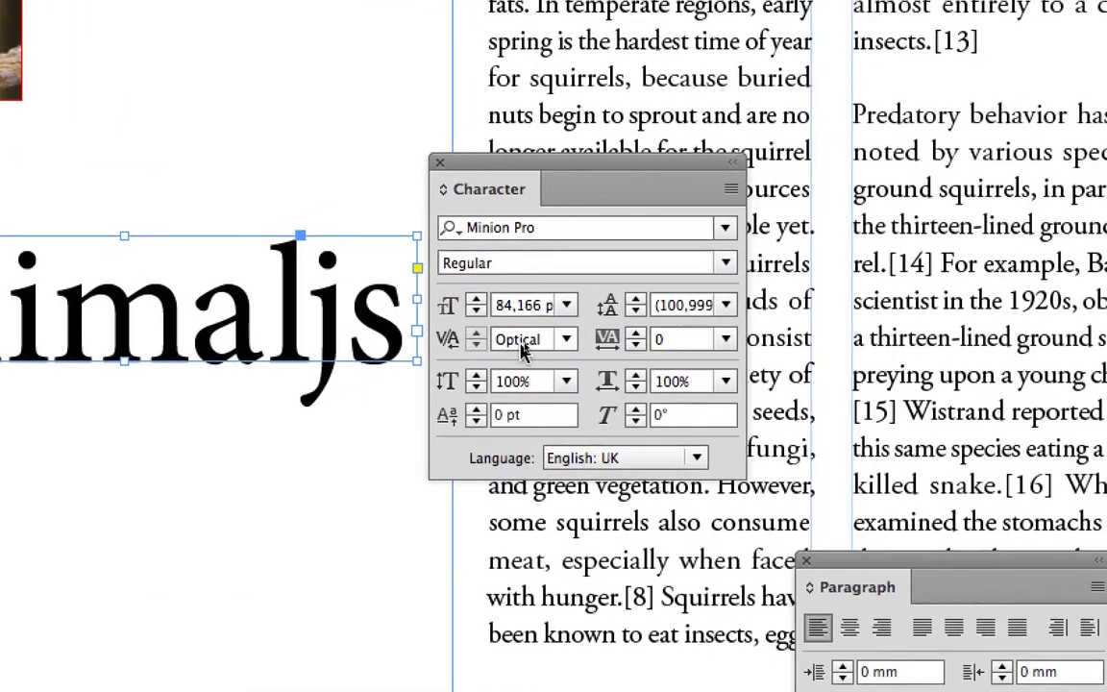
pyautogui.click(548, 341)
pyautogui.click(538, 368)
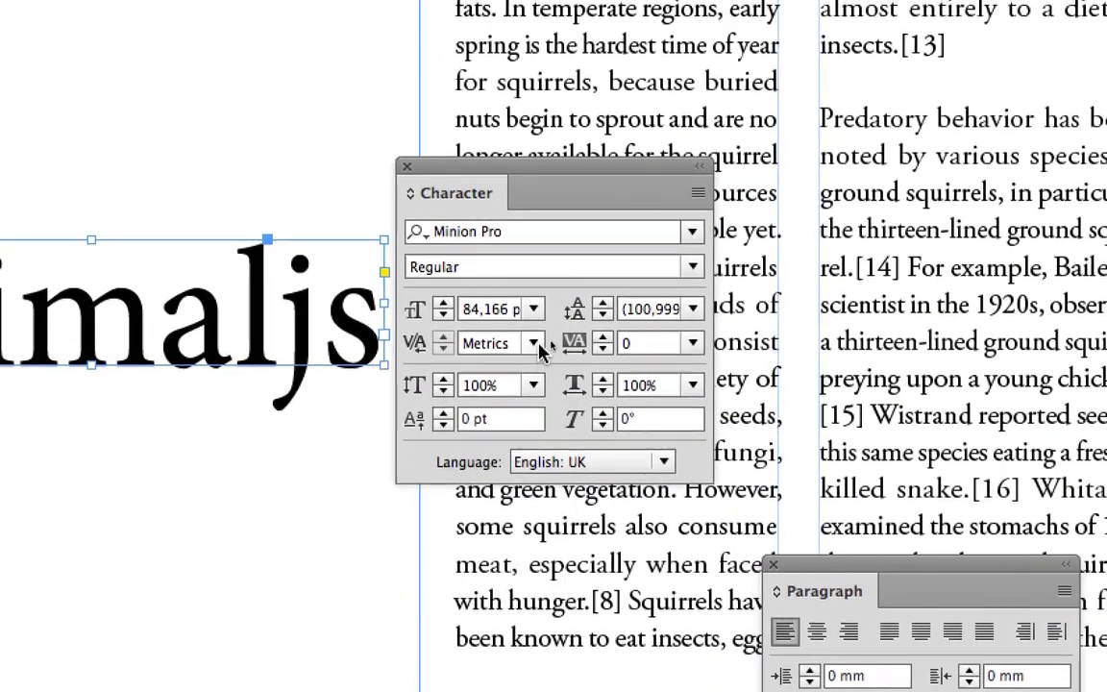
pyautogui.click(538, 311)
pyautogui.click(539, 334)
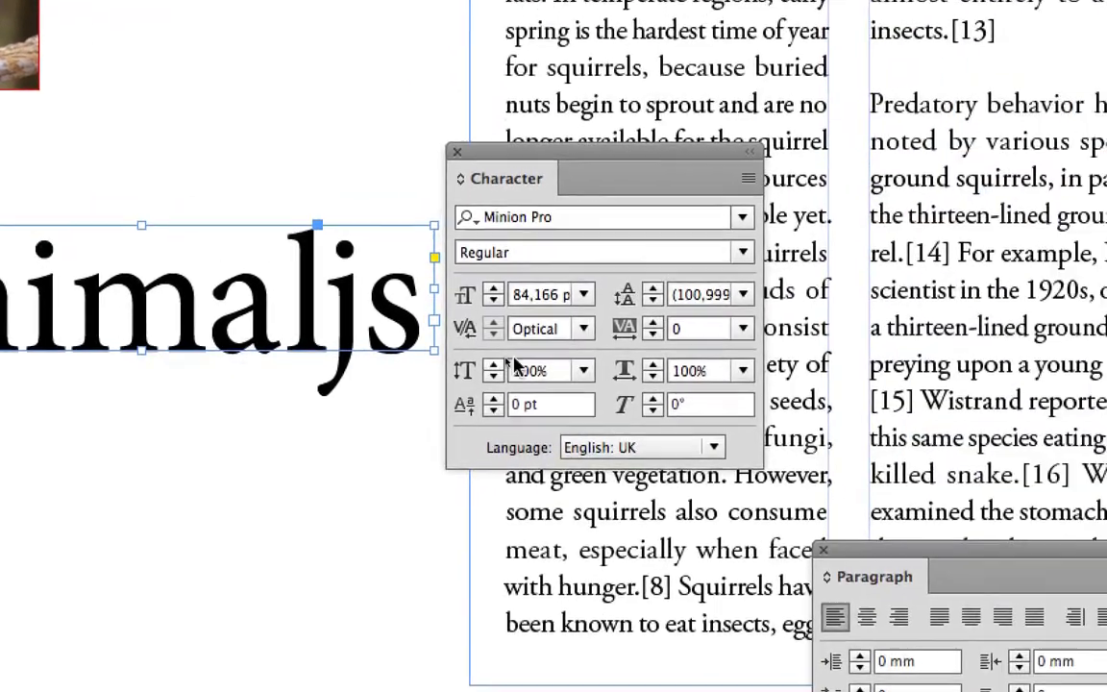
pyautogui.click(583, 329)
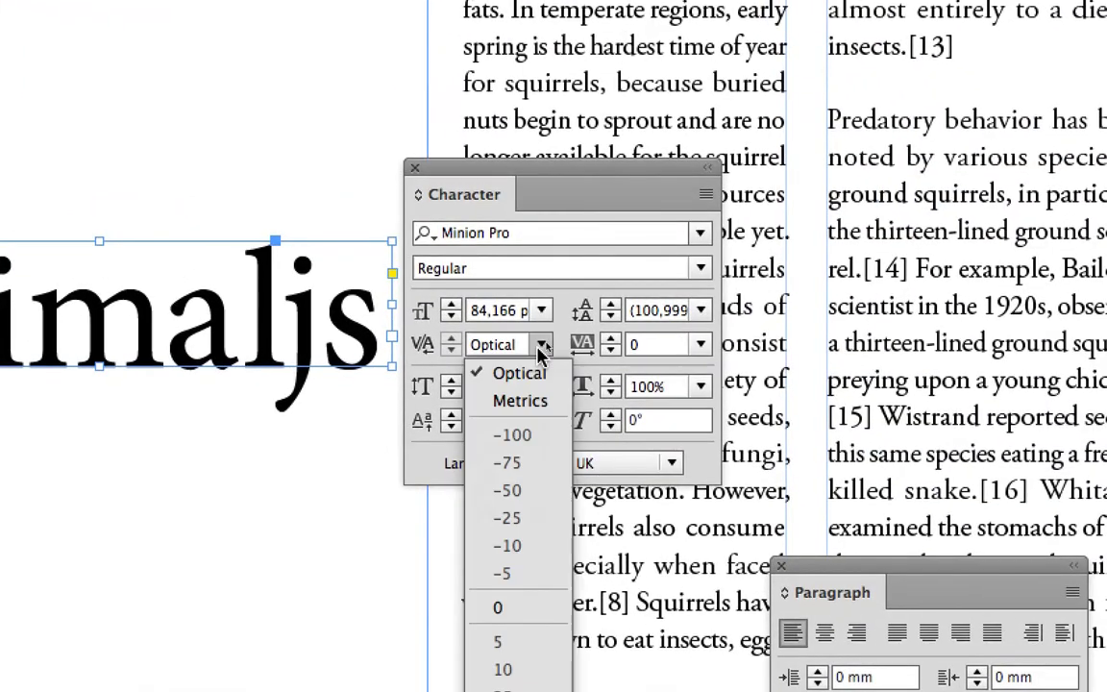
pyautogui.click(543, 346)
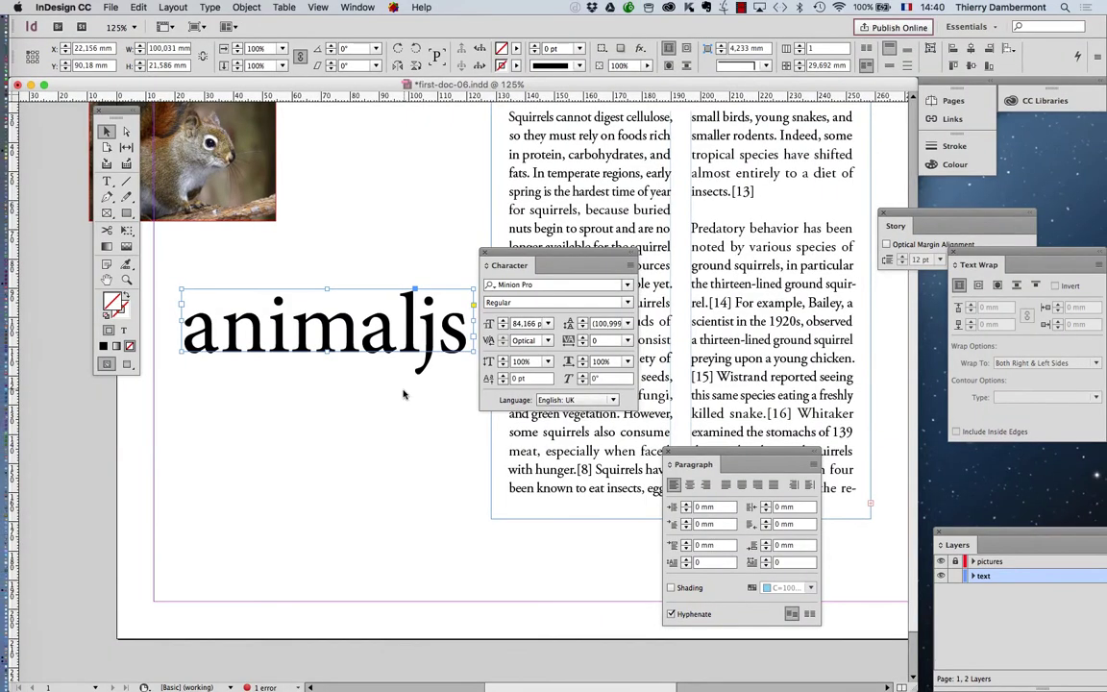
# Zoom the page to 100% and select the two-column squirrel article frame
pyautogui.moveTo(507, 257); pyautogui.dragTo(550, 259)
pyautogui.press('super+1')
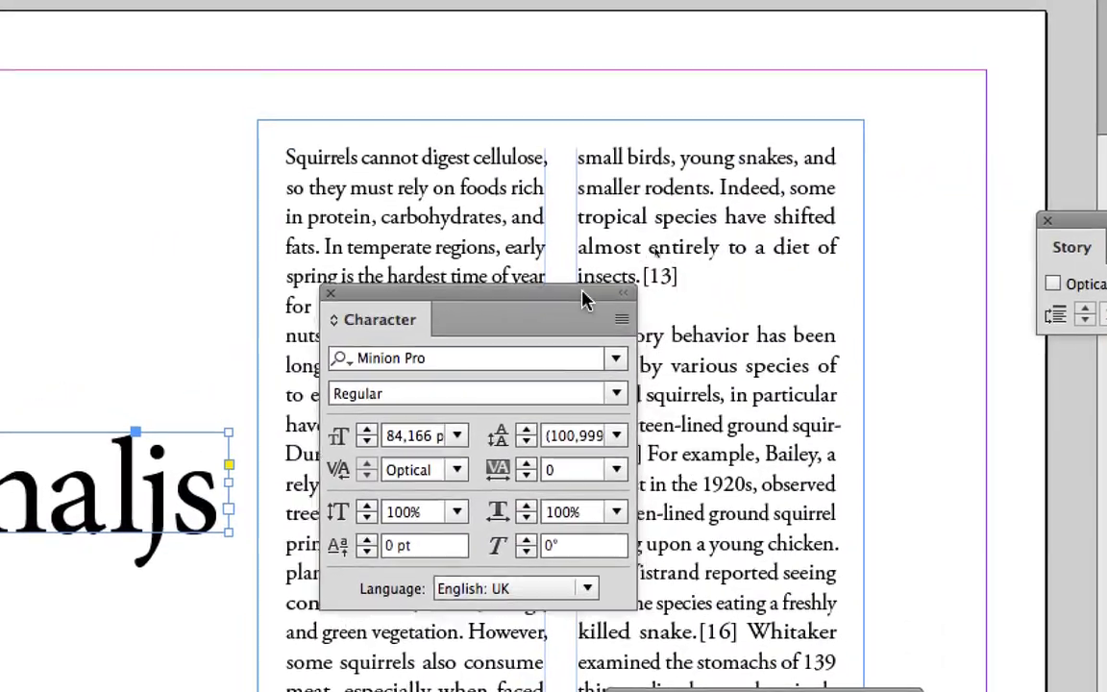
pyautogui.moveTo(590, 308); pyautogui.dragTo(178, 67)
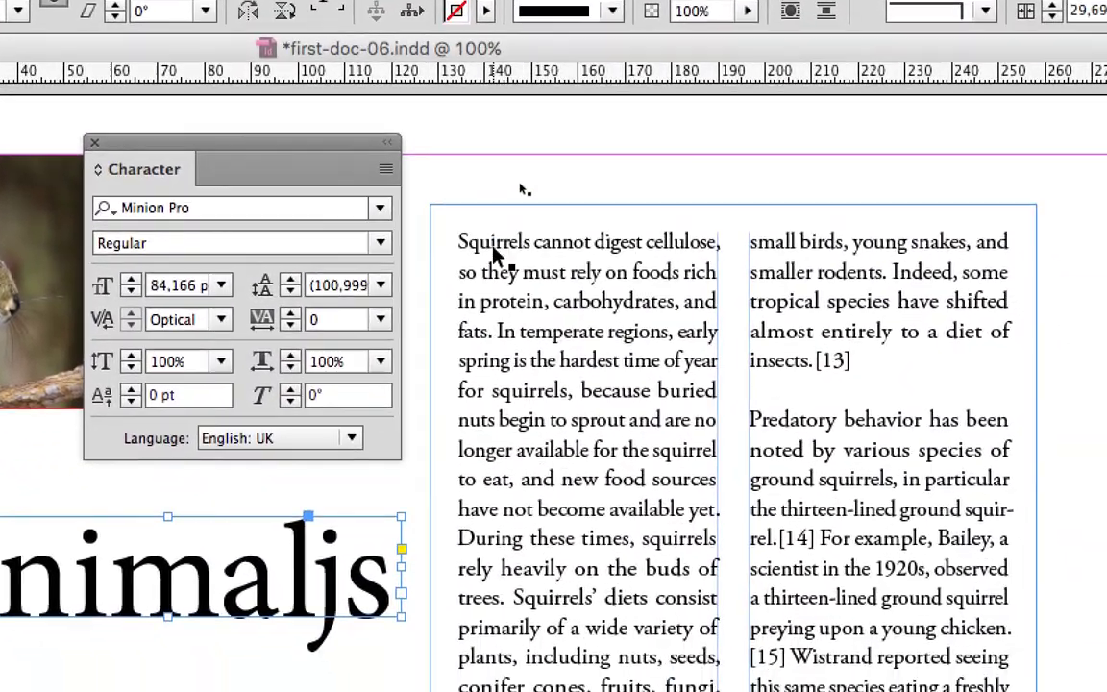
pyautogui.click(576, 315)
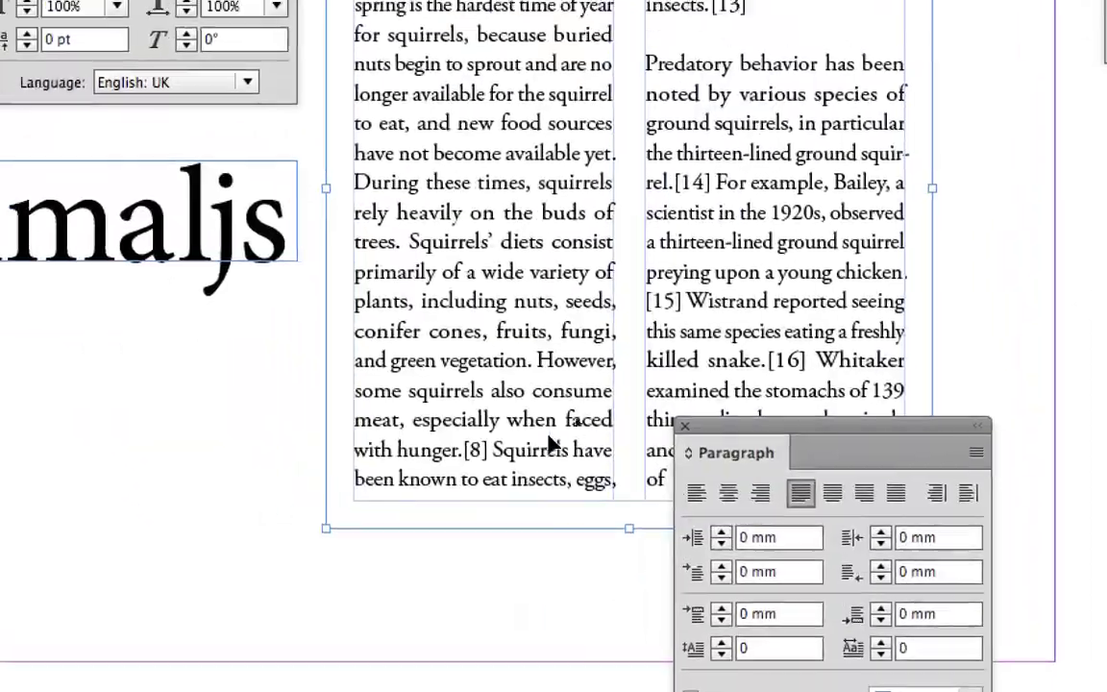
# Apply Optical kerning to the article's body text
pyautogui.click(405, 277)
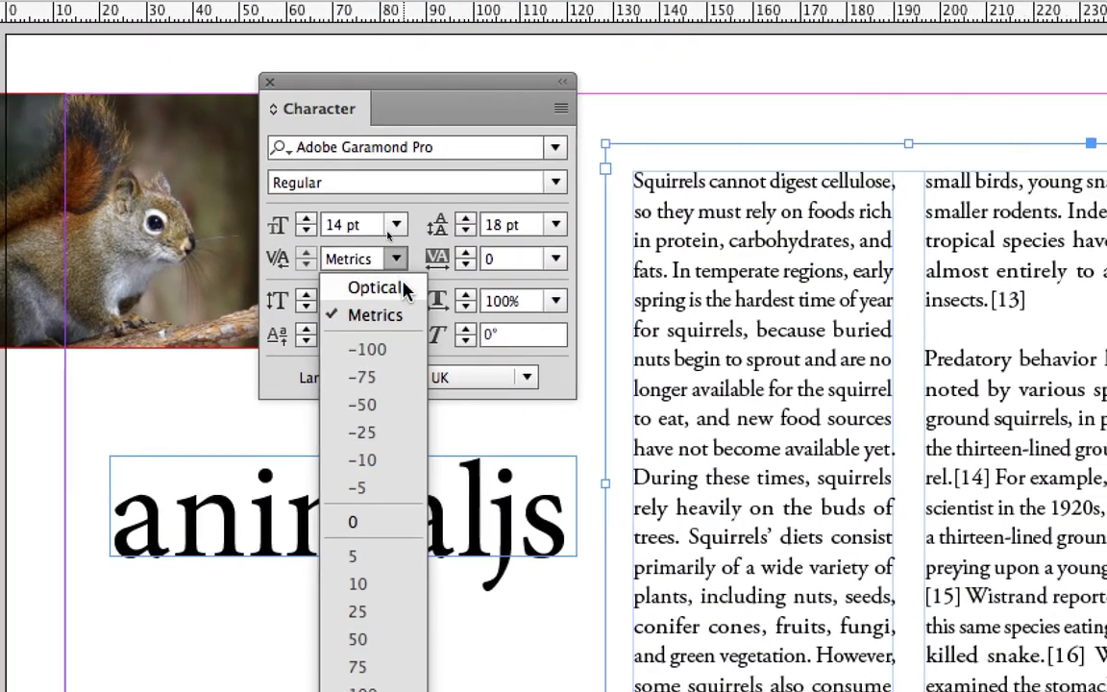
pyautogui.click(405, 289)
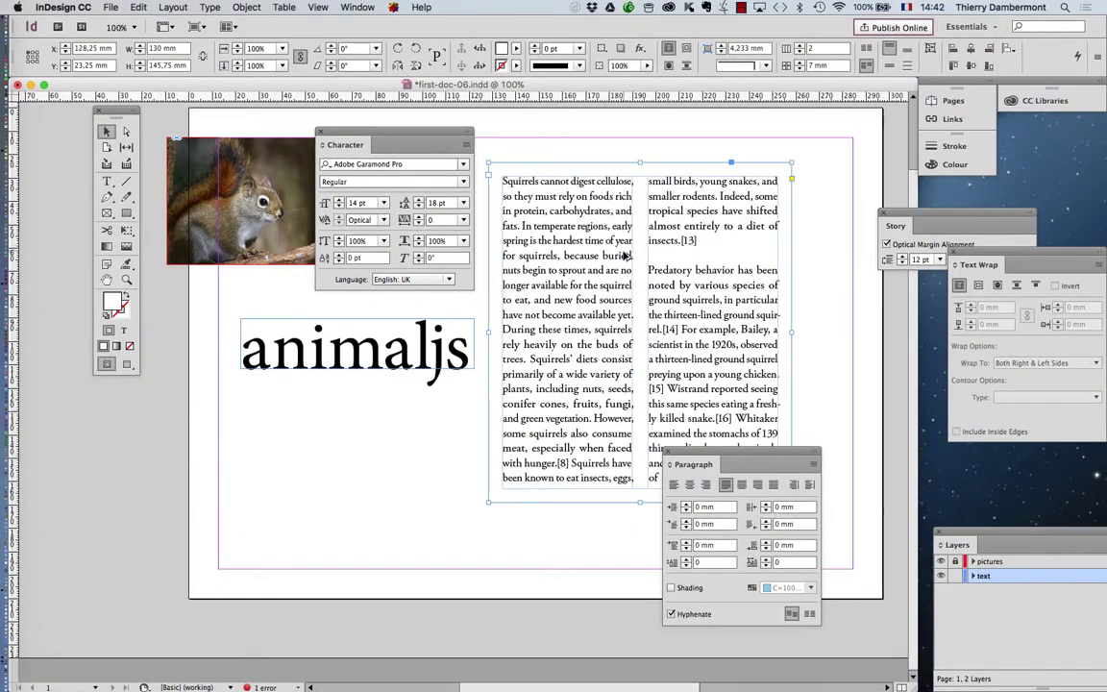
pyautogui.scroll(2, 624, 255)
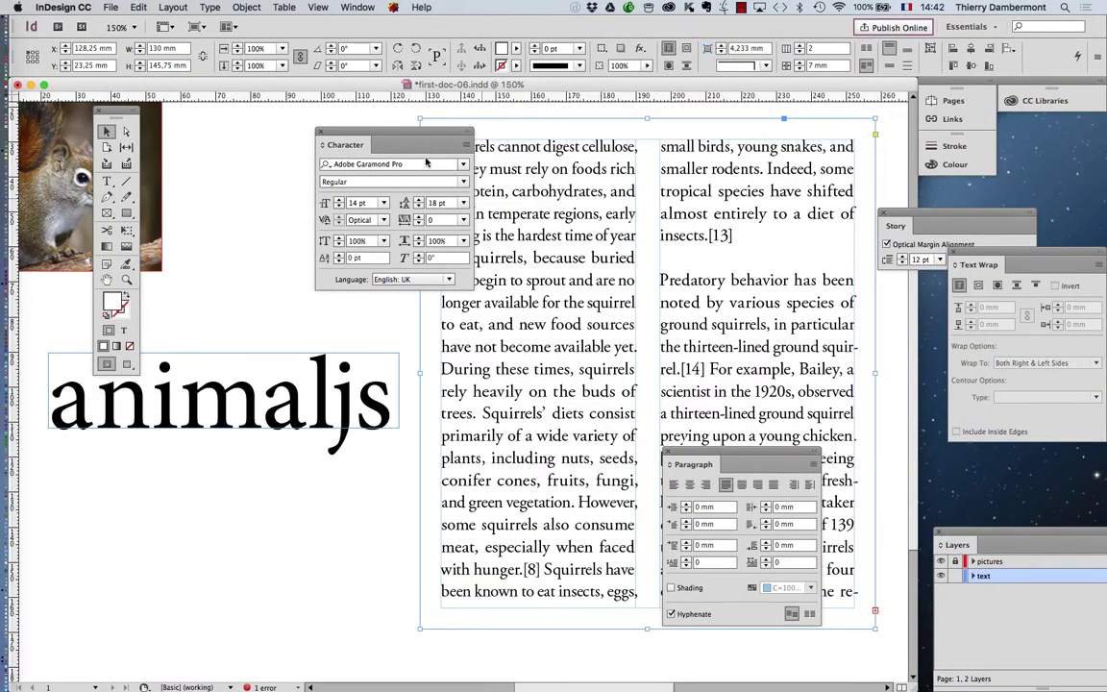
pyautogui.moveTo(408, 134); pyautogui.dragTo(294, 126)
# Nudge the 'animaljs' frame slightly down and right beside the article
pyautogui.click(403, 275)
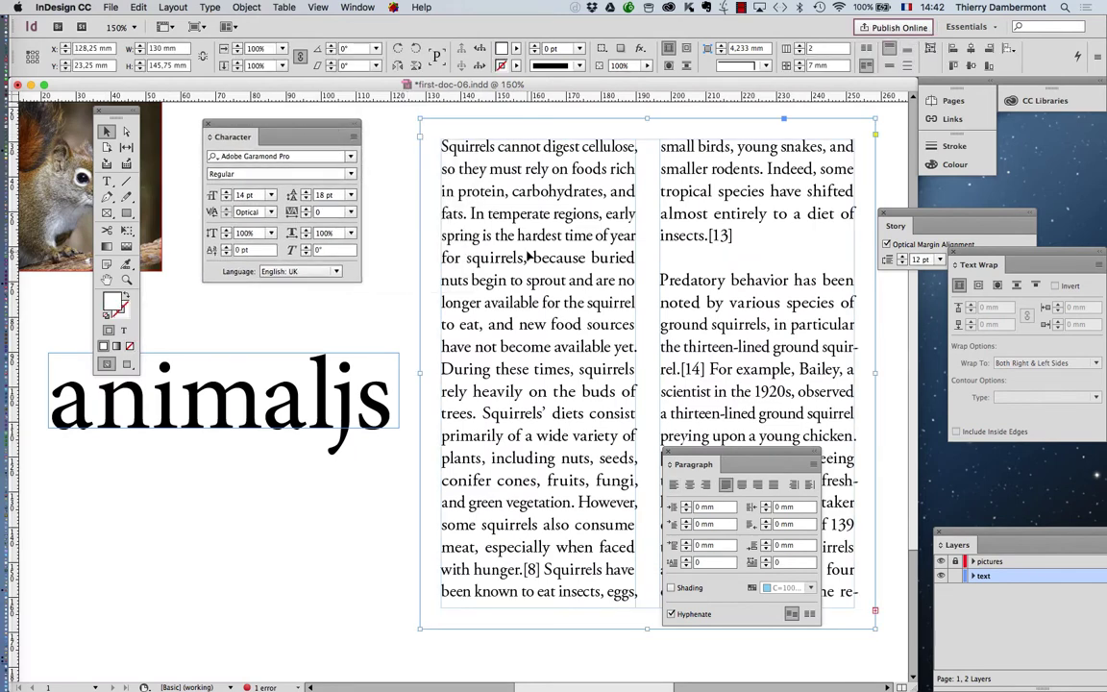
pyautogui.click(275, 381)
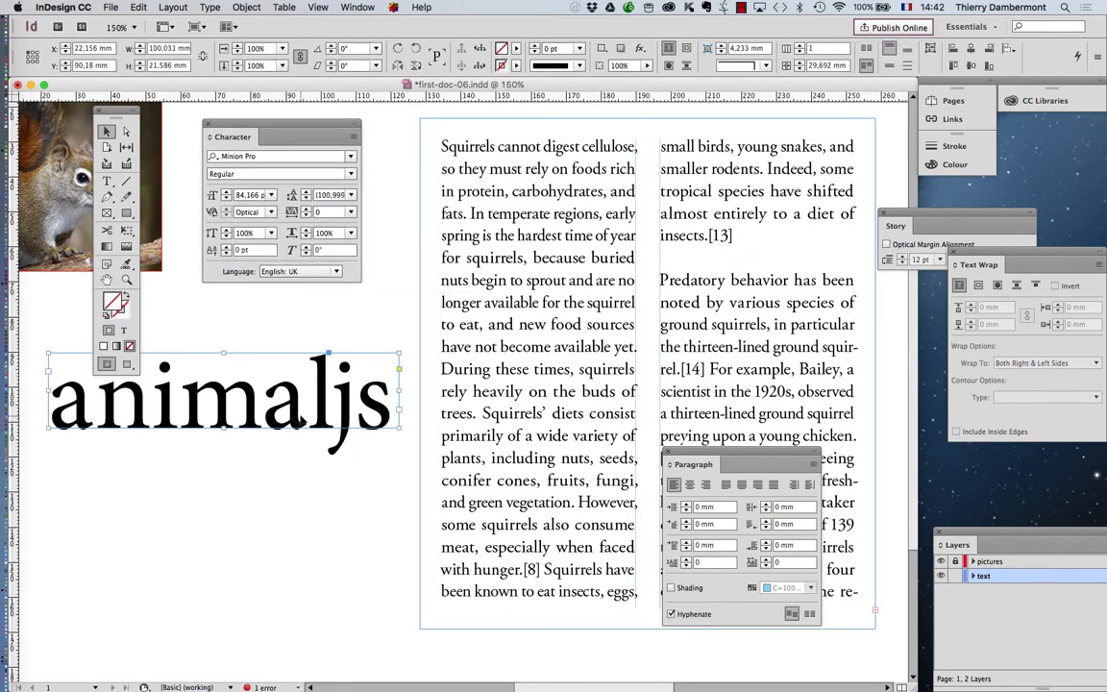
pyautogui.moveTo(273, 363); pyautogui.dragTo(280, 414)
pyautogui.click(280, 348)
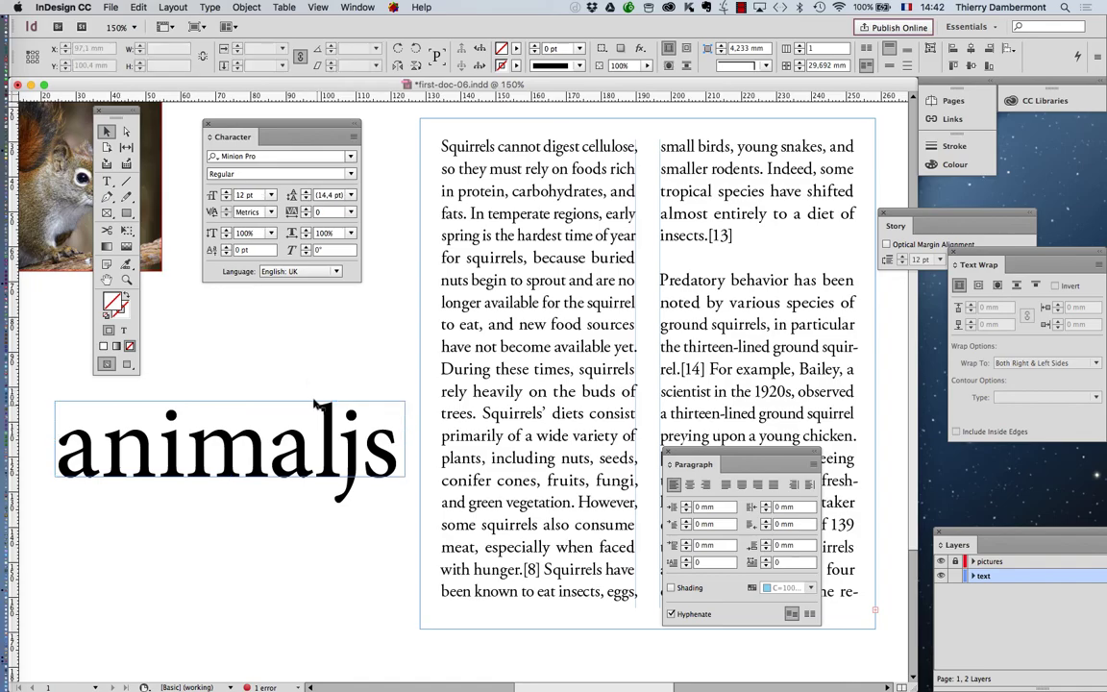
pyautogui.click(298, 457)
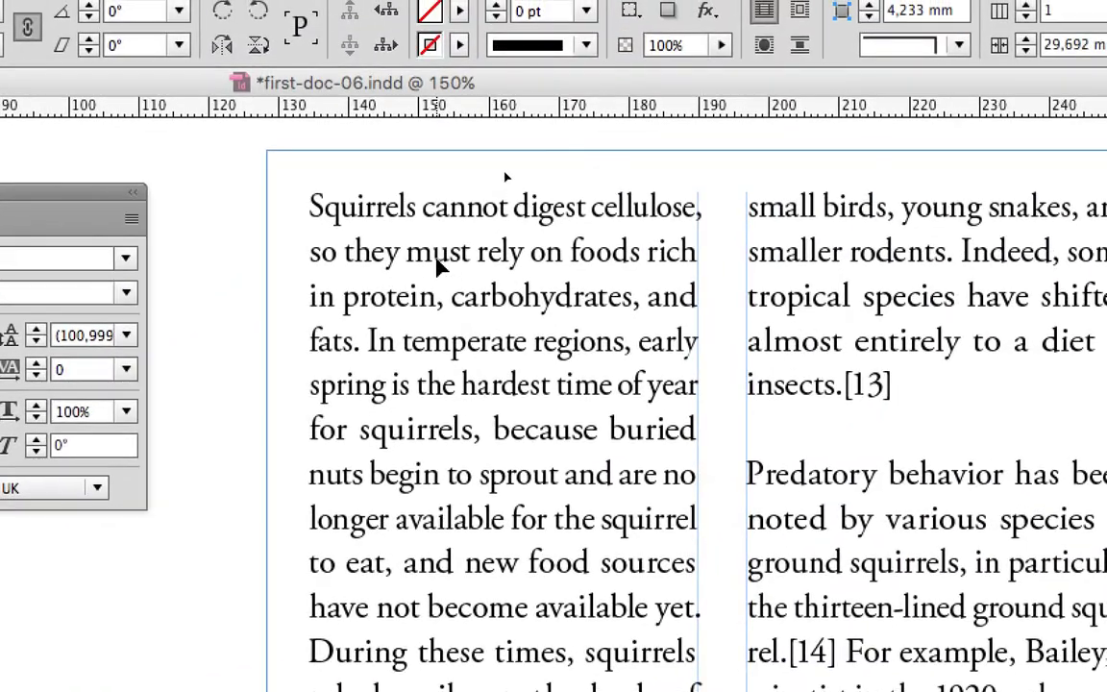
# Toggle the article body text's kerning between Metrics and Optical, then deselect everything
pyautogui.click(760, 177)
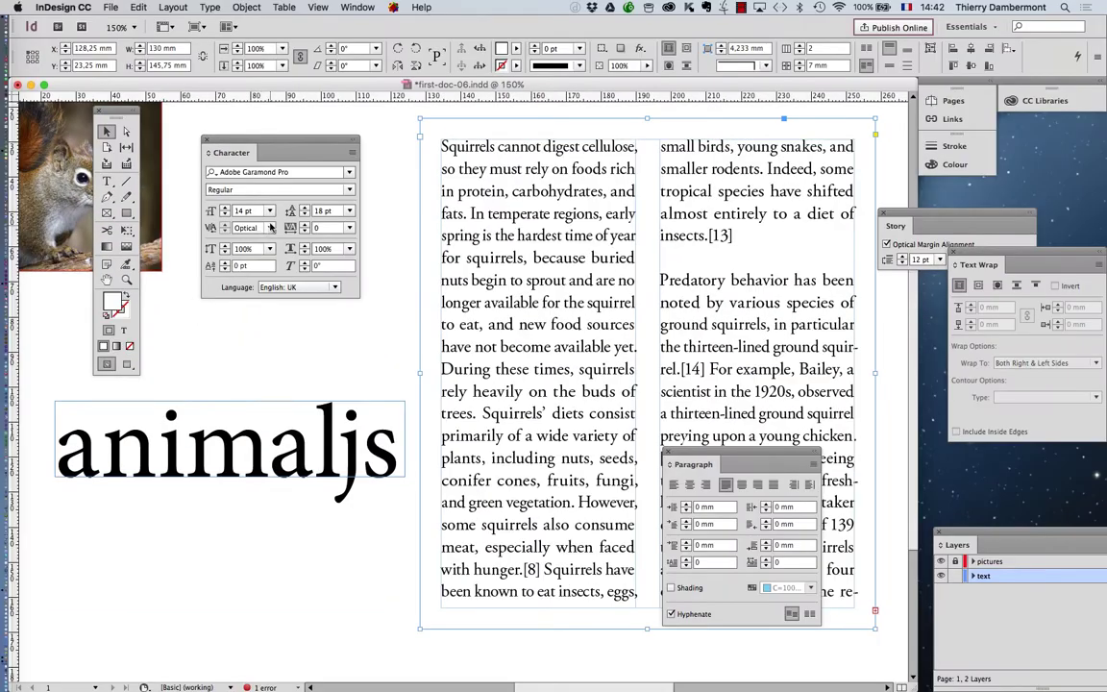
pyautogui.click(292, 290)
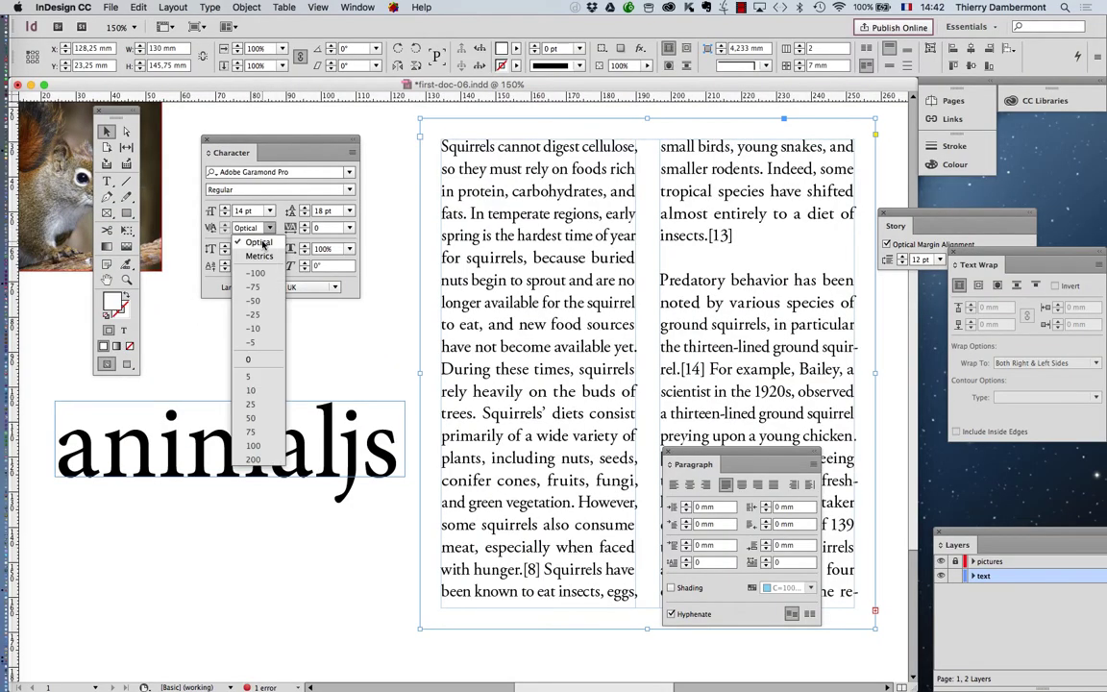
pyautogui.click(259, 256)
pyautogui.click(270, 228)
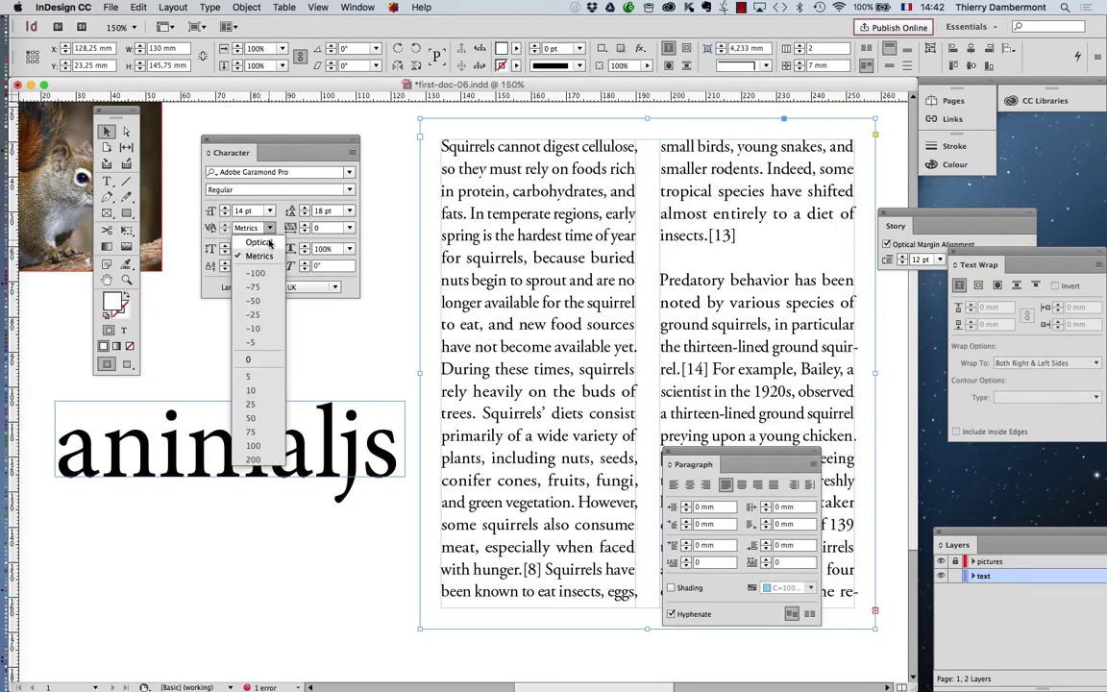
pyautogui.click(270, 244)
pyautogui.click(288, 300)
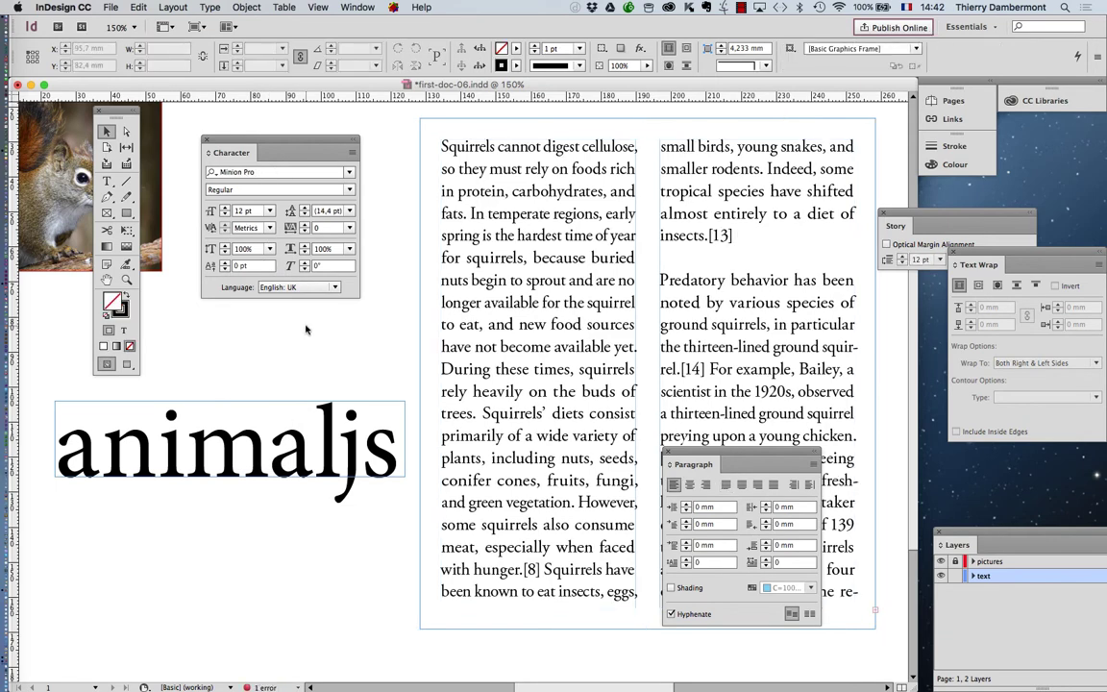
# Bring Firefox forward and open a new, enlarged browser window
pyautogui.moveTo(6, 518)
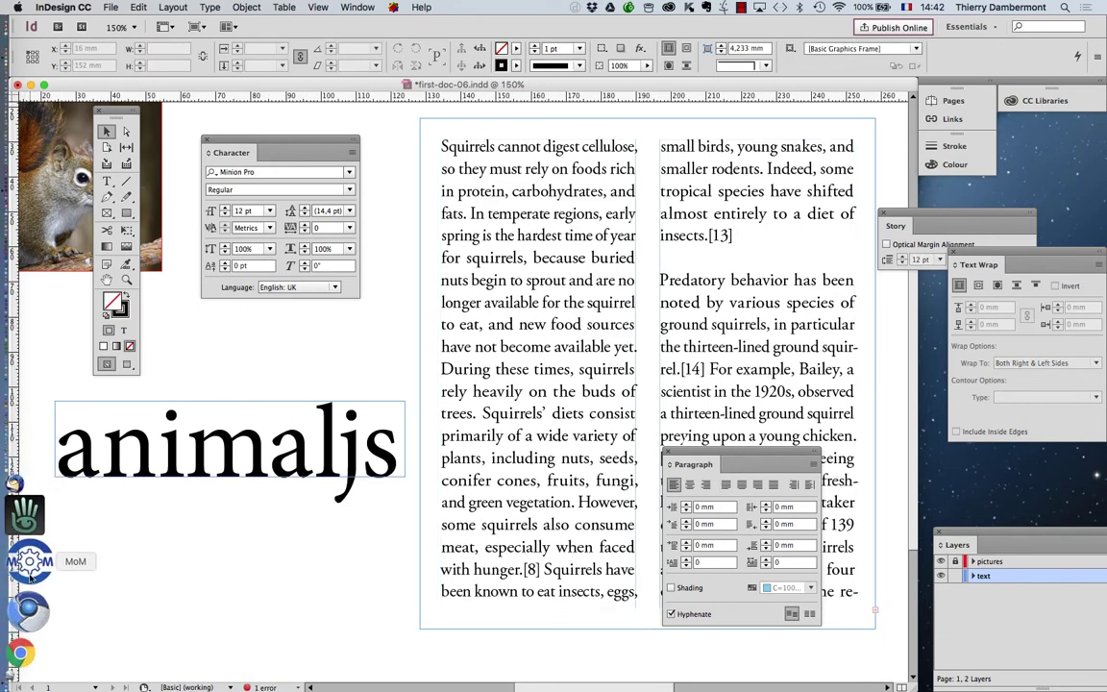
pyautogui.click(29, 602)
pyautogui.click(93, 7)
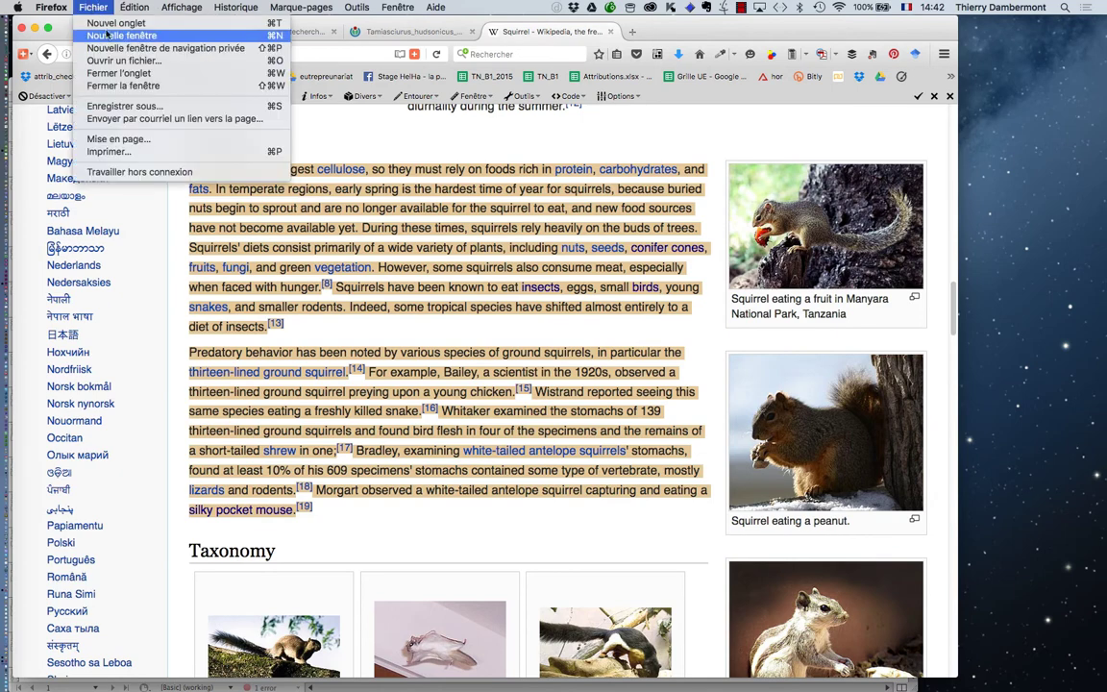
pyautogui.press('super+n')
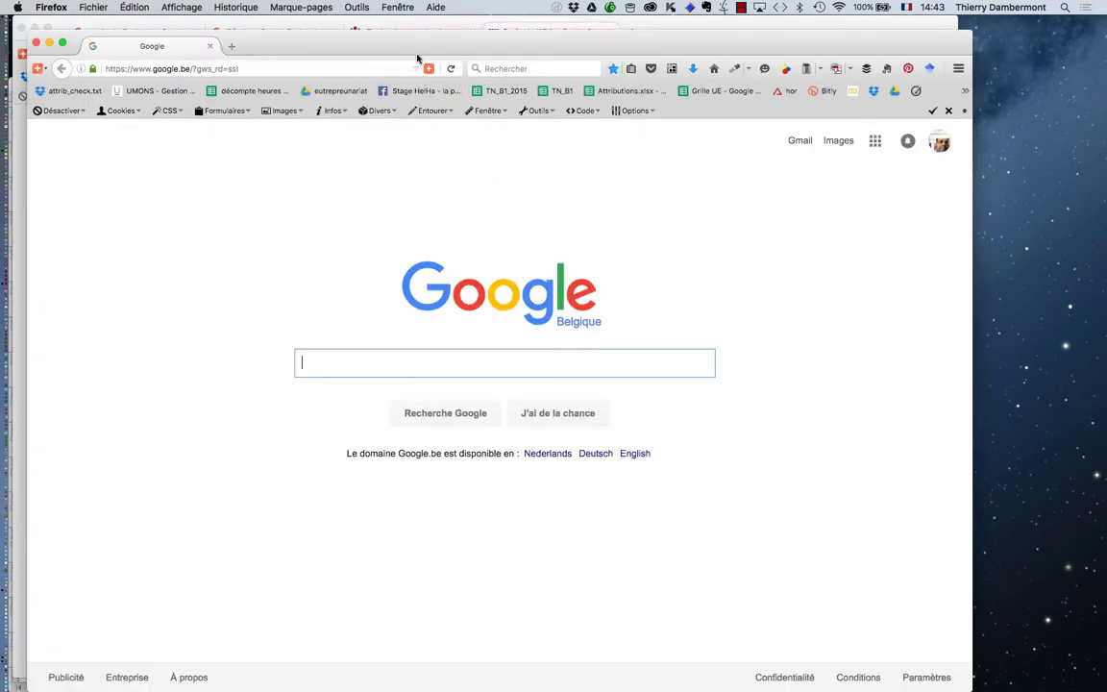
pyautogui.moveTo(969, 674); pyautogui.dragTo(1024, 690)
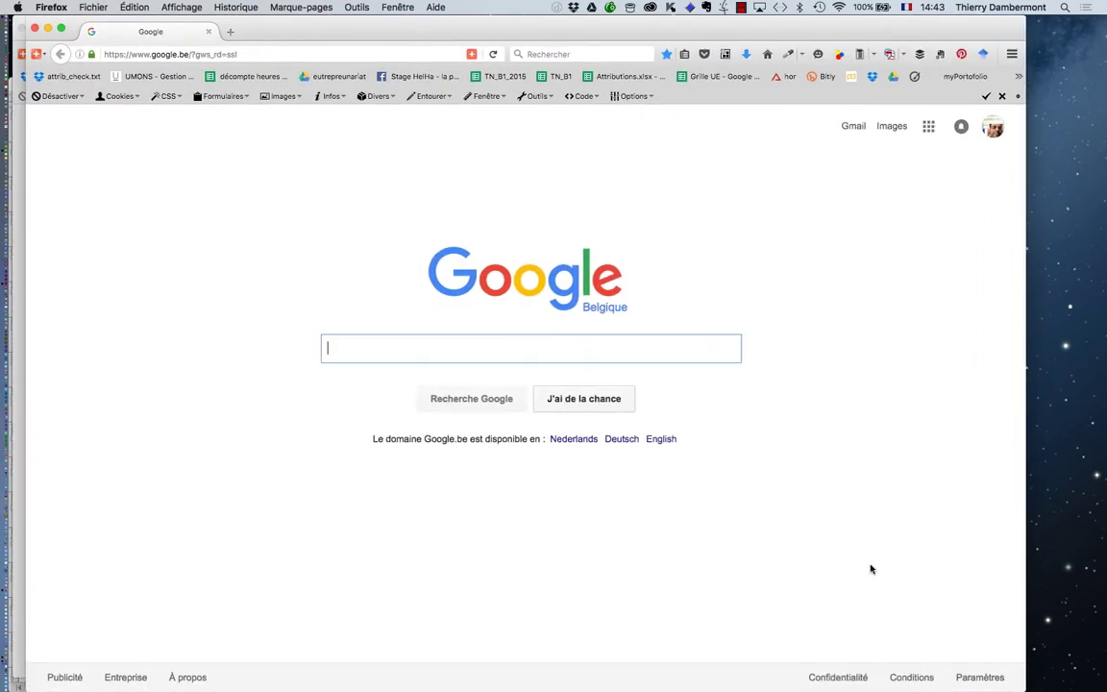
# Search Google for 'gris typographique' and show the image results
pyautogui.write('gris ty')
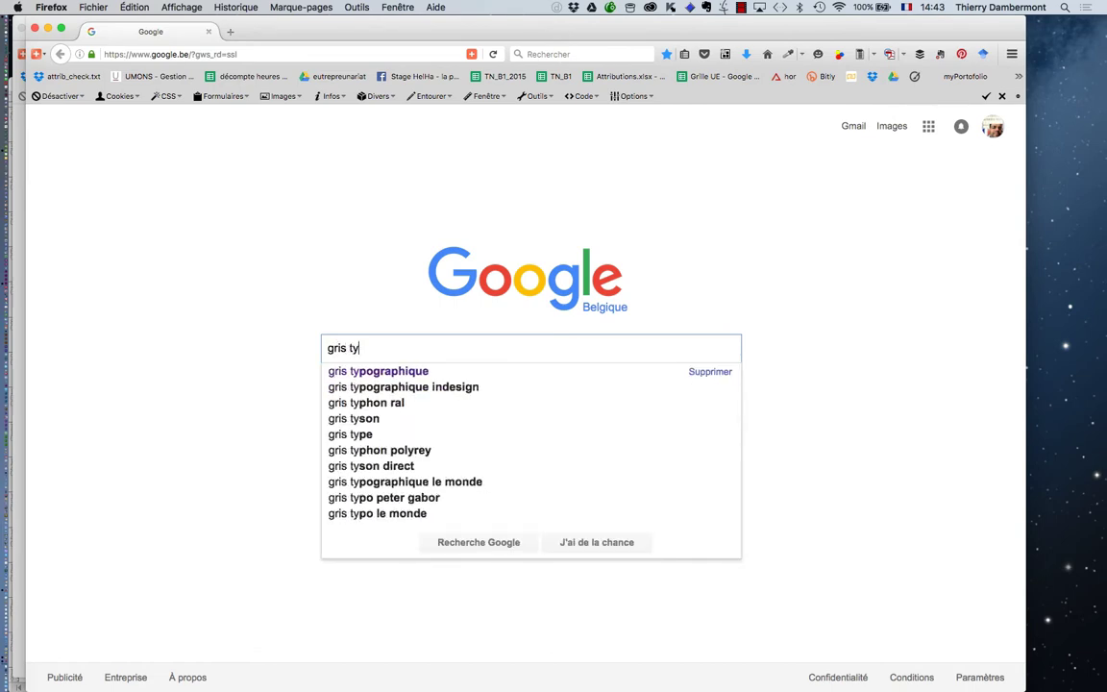
pyautogui.press('Down')
pyautogui.press('Return')
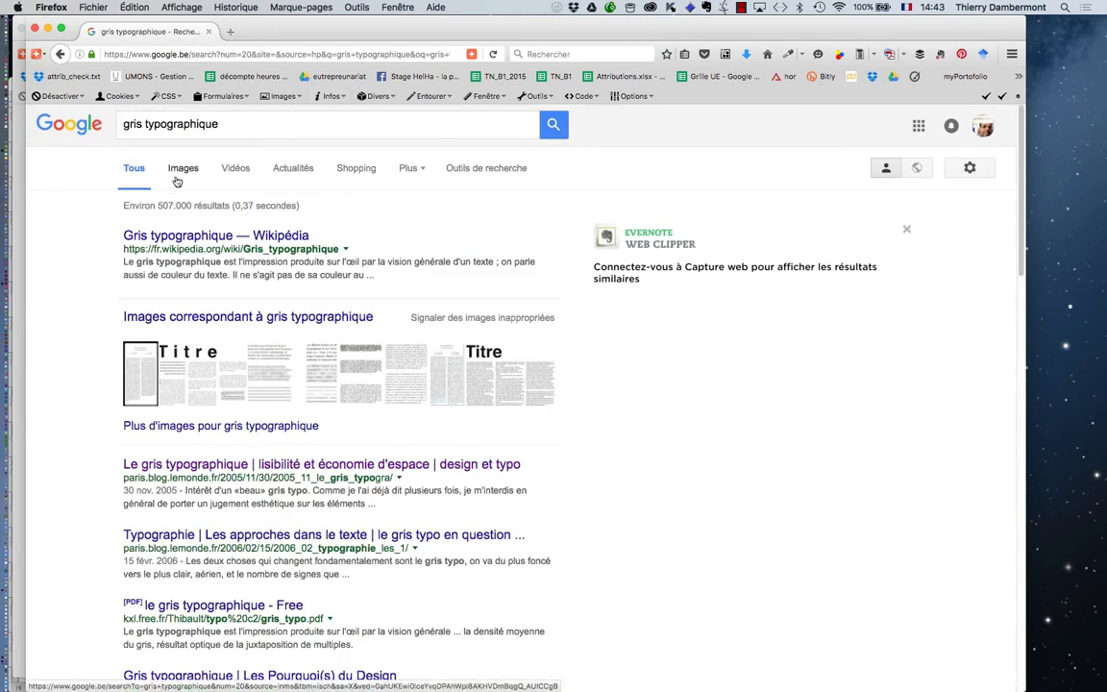
pyautogui.click(180, 171)
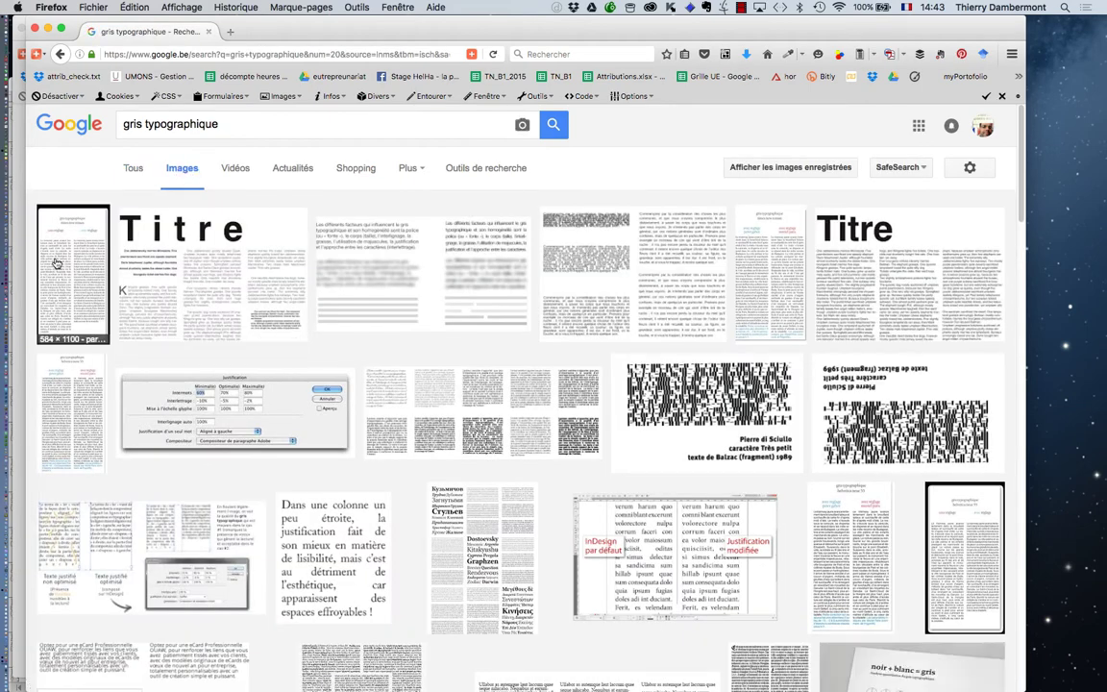
# Open two 'gris typographique' image results in new tabs
pyautogui.keyDown('super'); pyautogui.click(51, 237); pyautogui.keyUp('super')
pyautogui.click(265, 36)
pyautogui.click(154, 31)
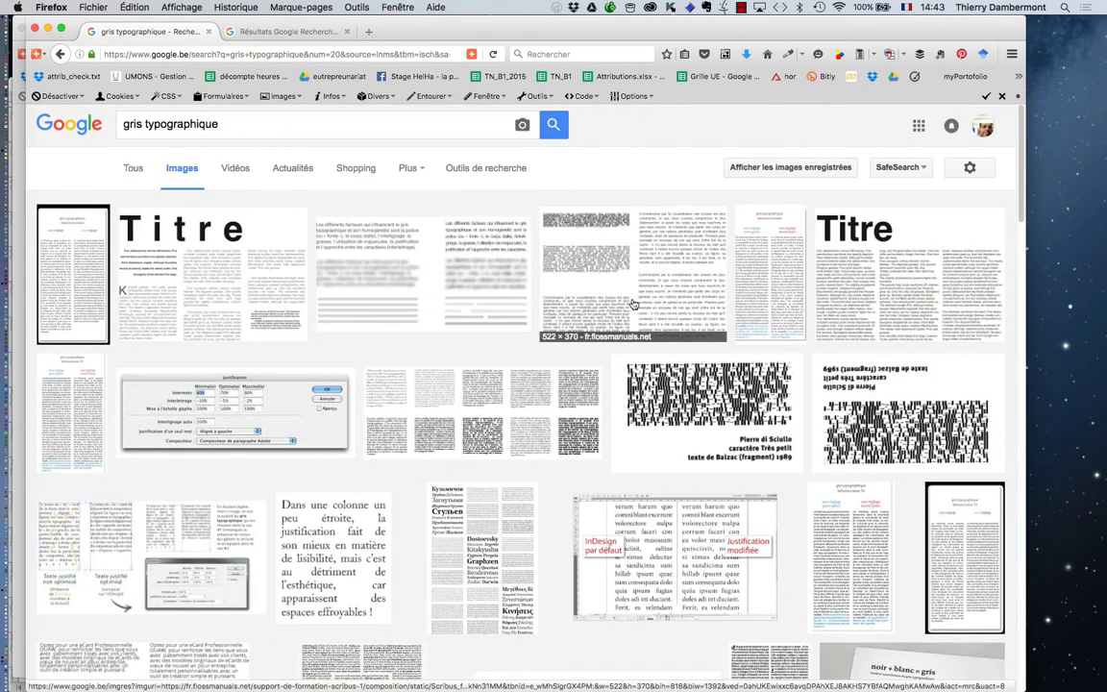
pyautogui.scroll(-6, 525, 404)
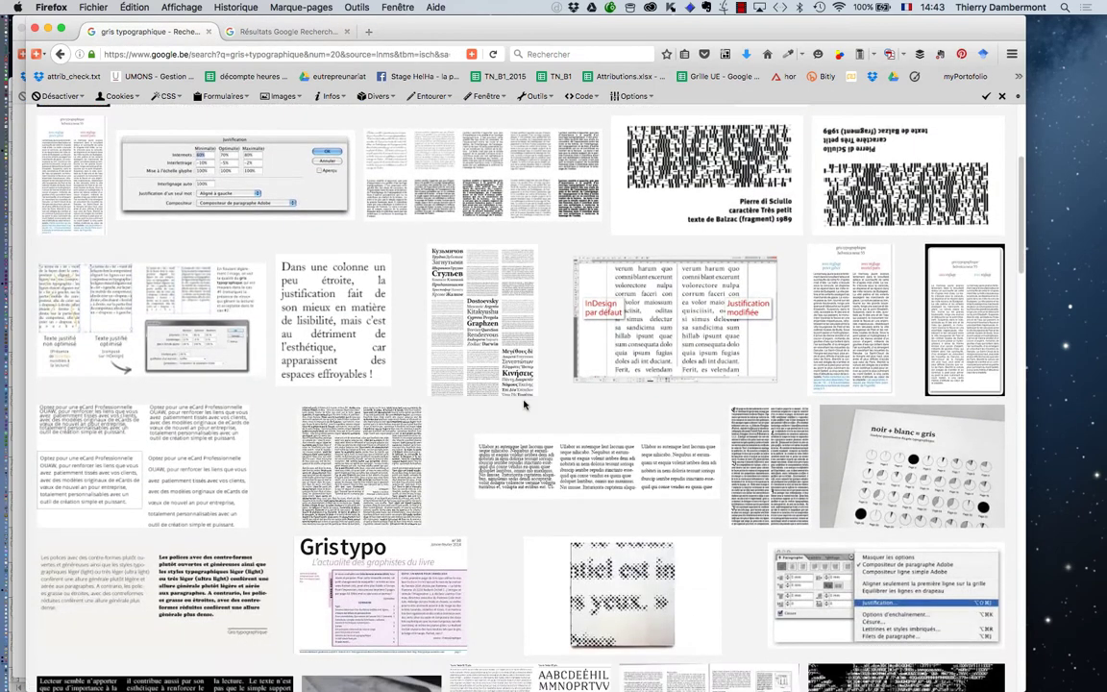
pyautogui.scroll(-10, 521, 408)
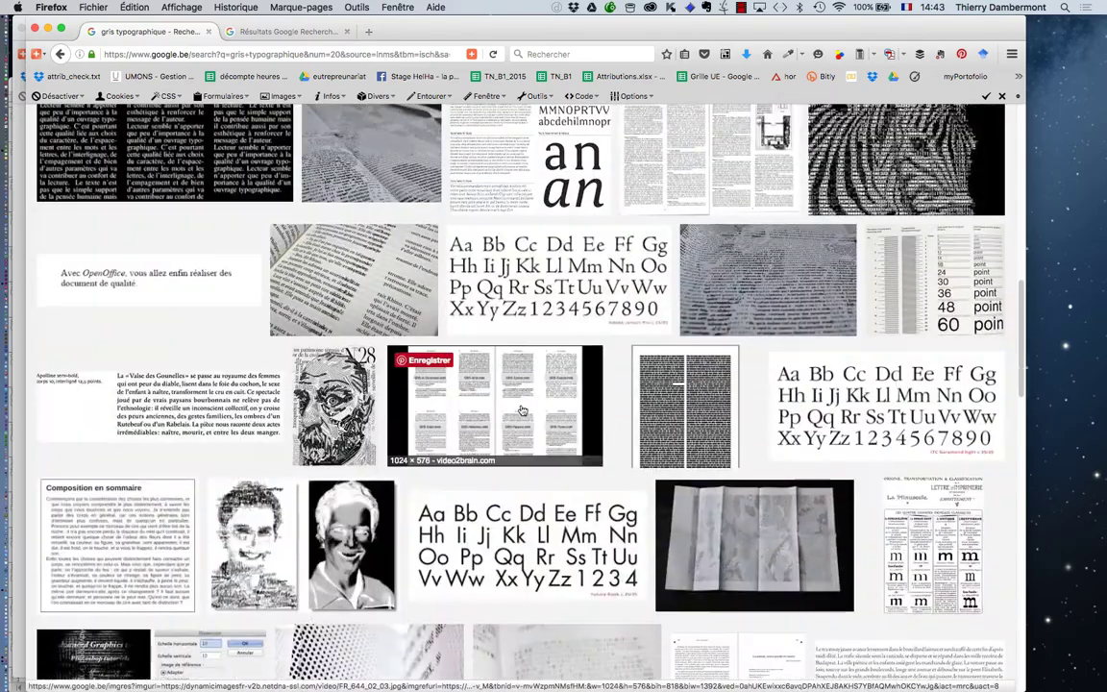
pyautogui.scroll(5, 522, 410)
pyautogui.scroll(10, 521, 410)
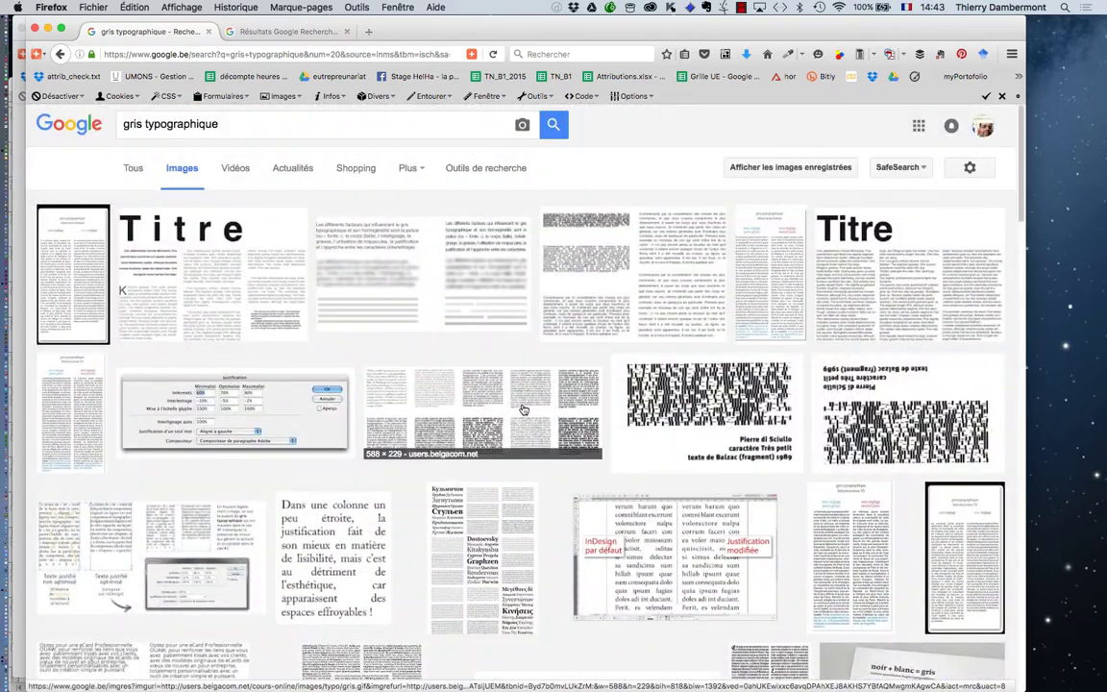
pyautogui.middleClick(522, 410)
pyautogui.scroll(-1, 522, 410)
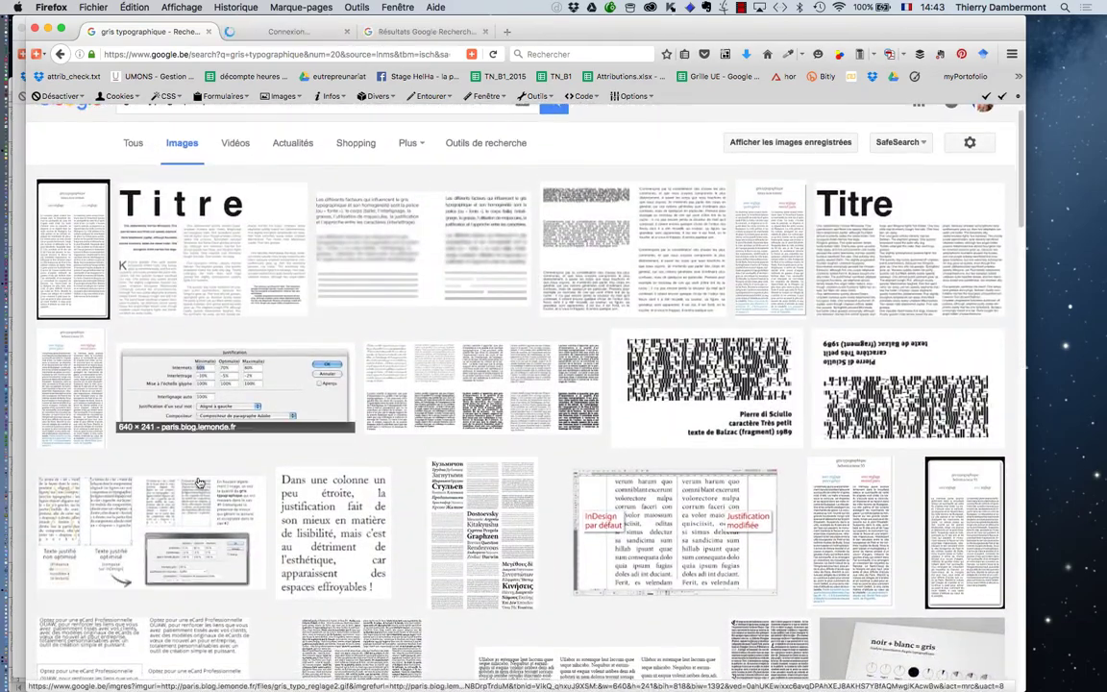
pyautogui.scroll(1, 236, 165)
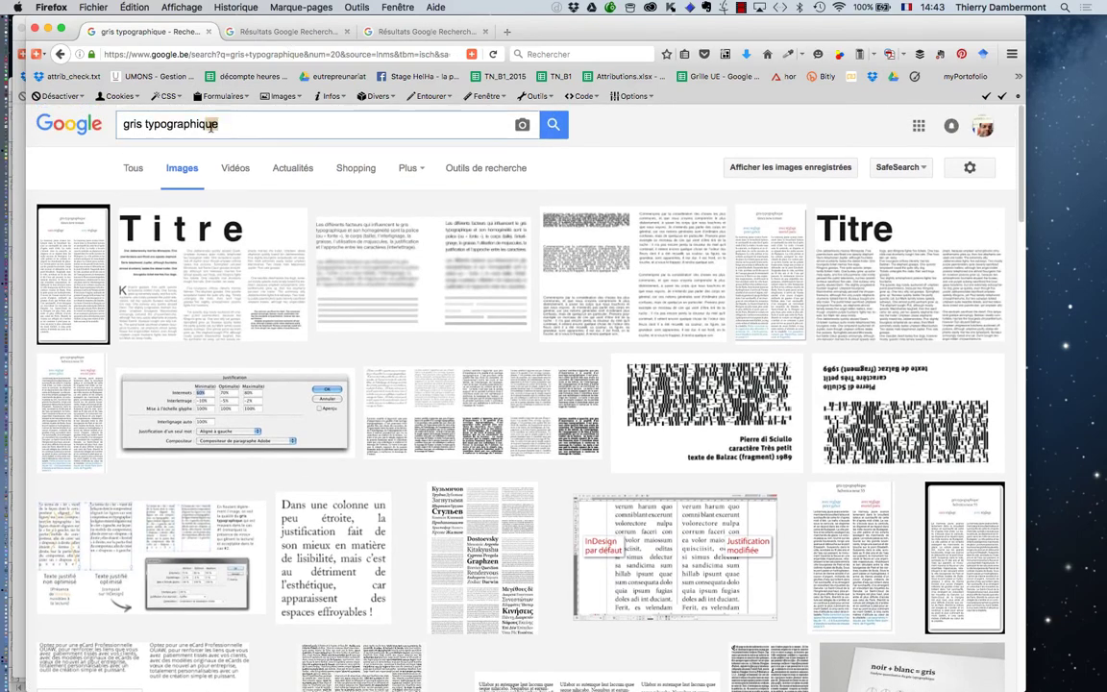
pyautogui.moveTo(221, 124); pyautogui.dragTo(117, 124)
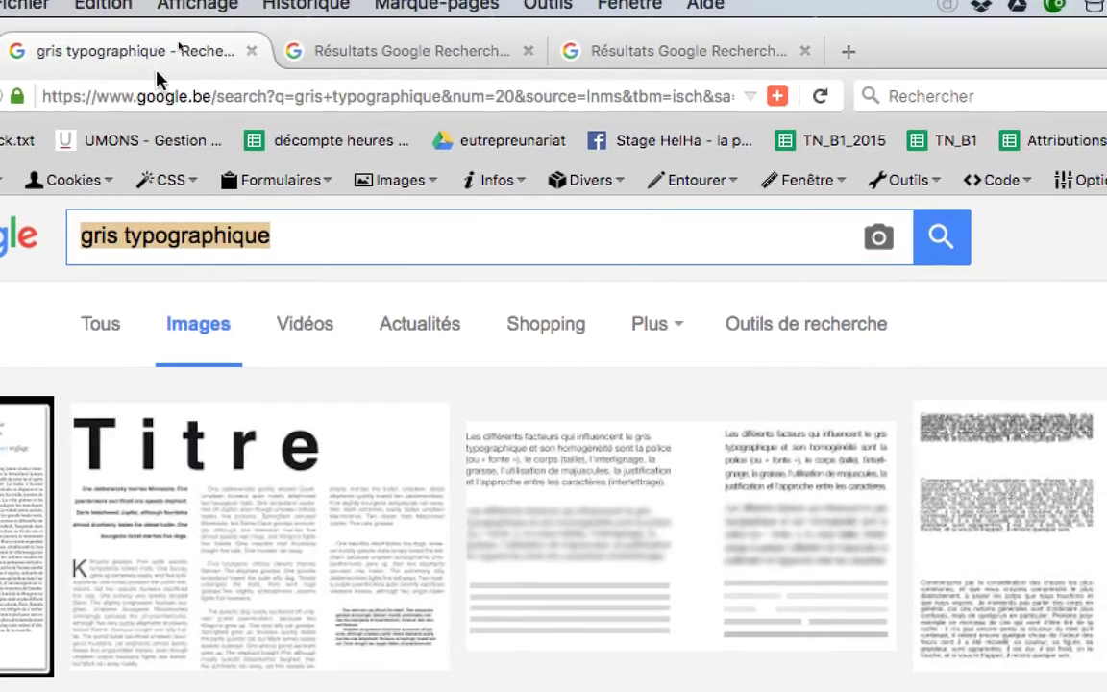
# View the opened image previews, including the lemonde one, and advance to the next image
pyautogui.click(411, 51)
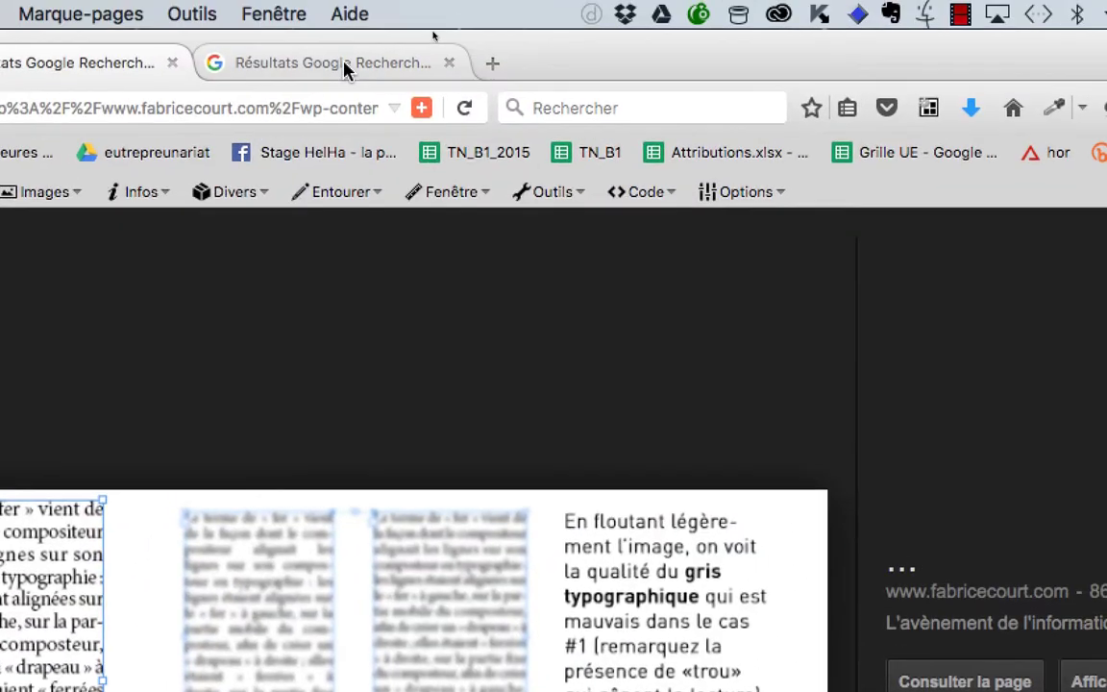
pyautogui.click(365, 41)
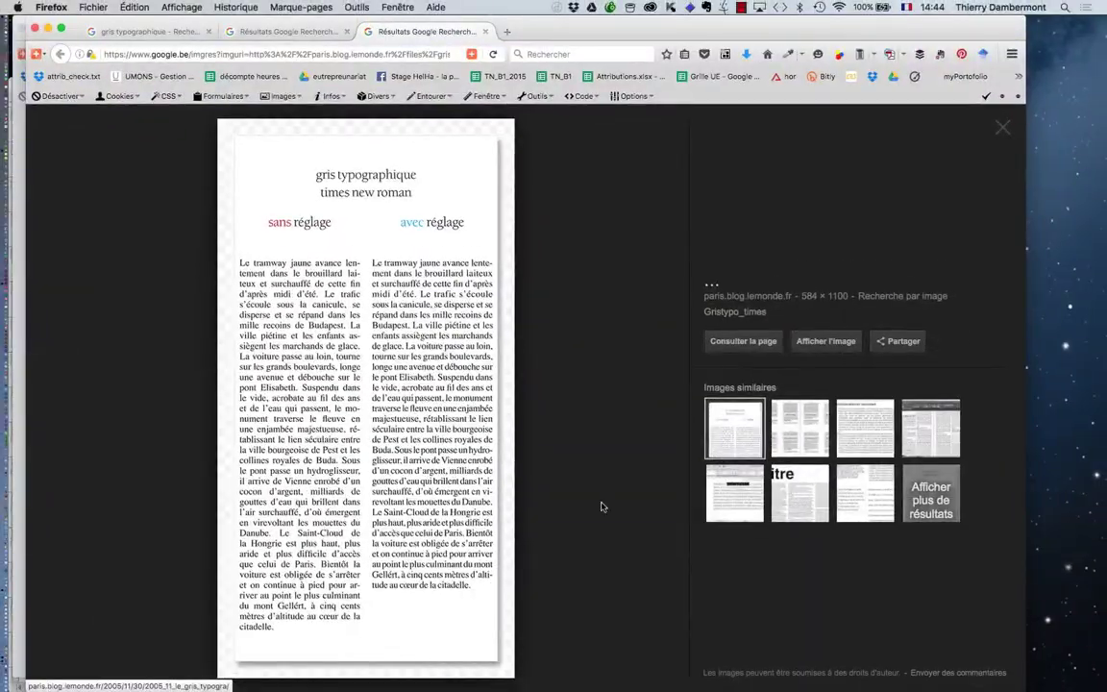
pyautogui.press('Right')
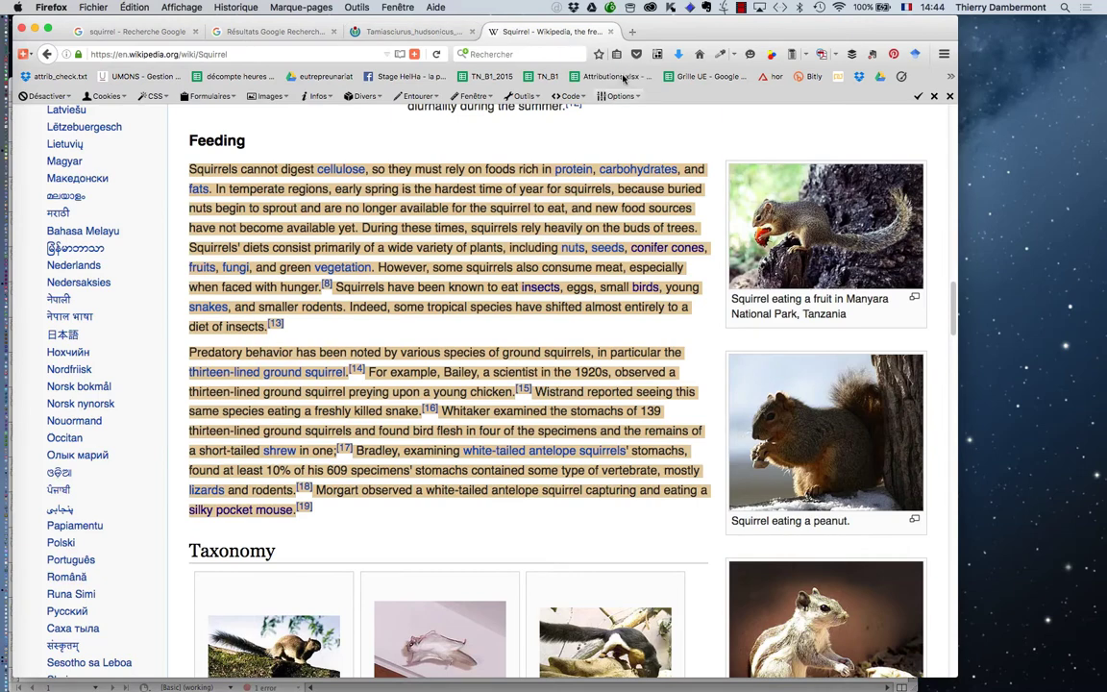
# Back in InDesign at 100% zoom, drag and nudge the 'animaljs' frame left and down below the squirrel photo
pyautogui.press('super+Tab')
pyautogui.press('super+minus')
pyautogui.press('super+minus')
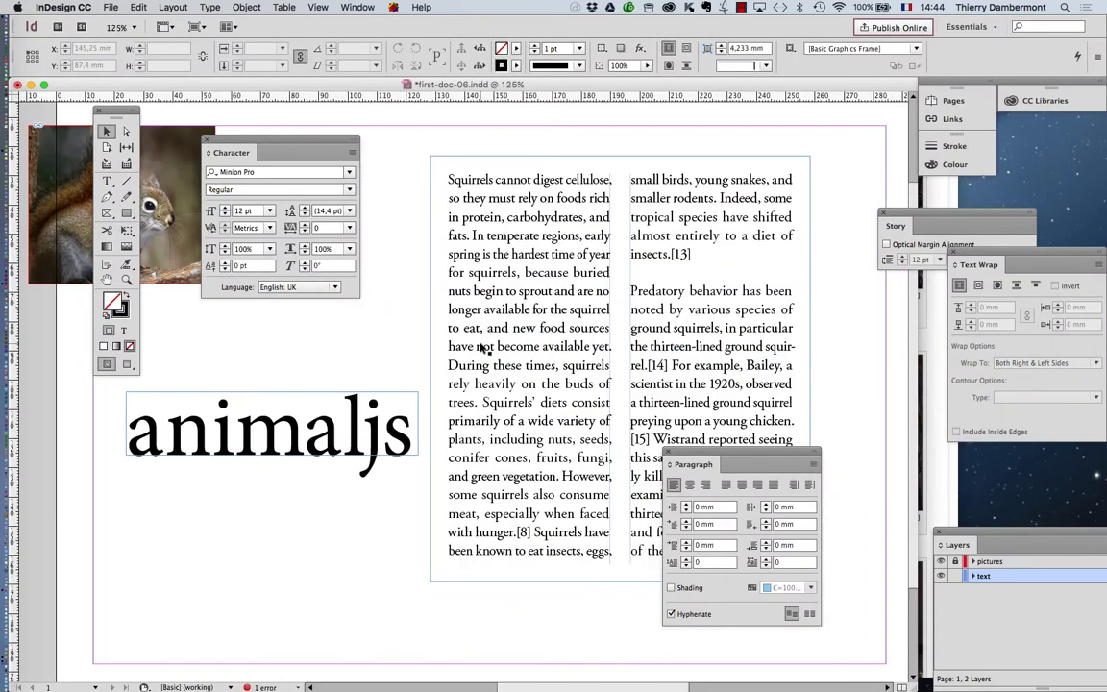
pyautogui.moveTo(681, 452); pyautogui.dragTo(812, 472)
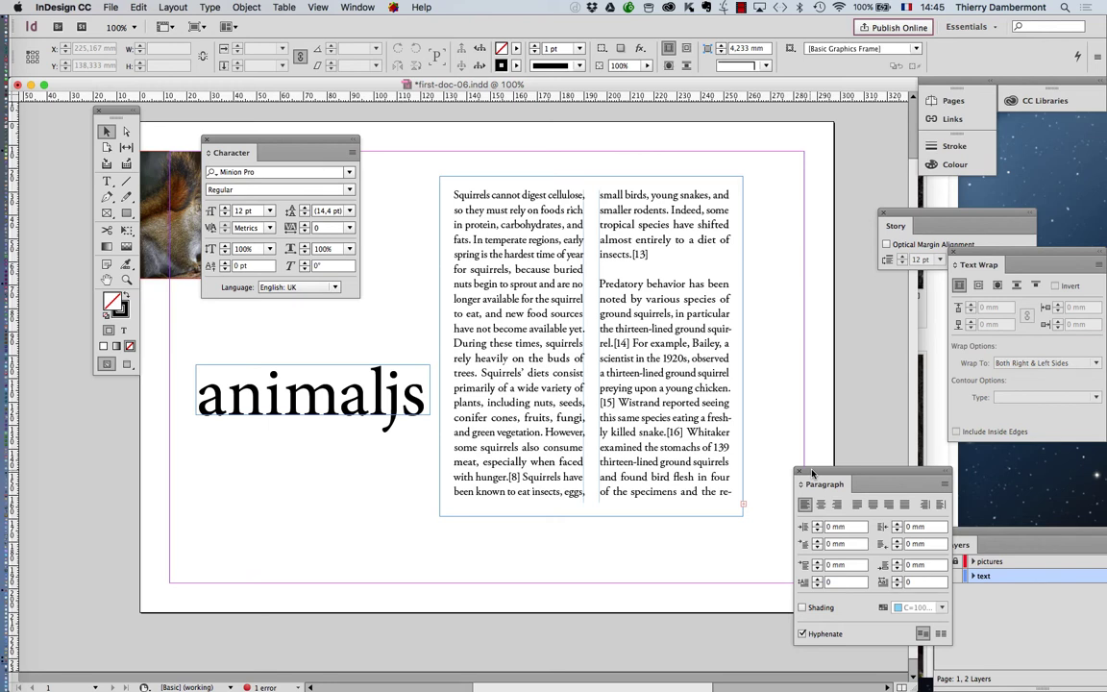
pyautogui.moveTo(812, 473); pyautogui.dragTo(188, 534)
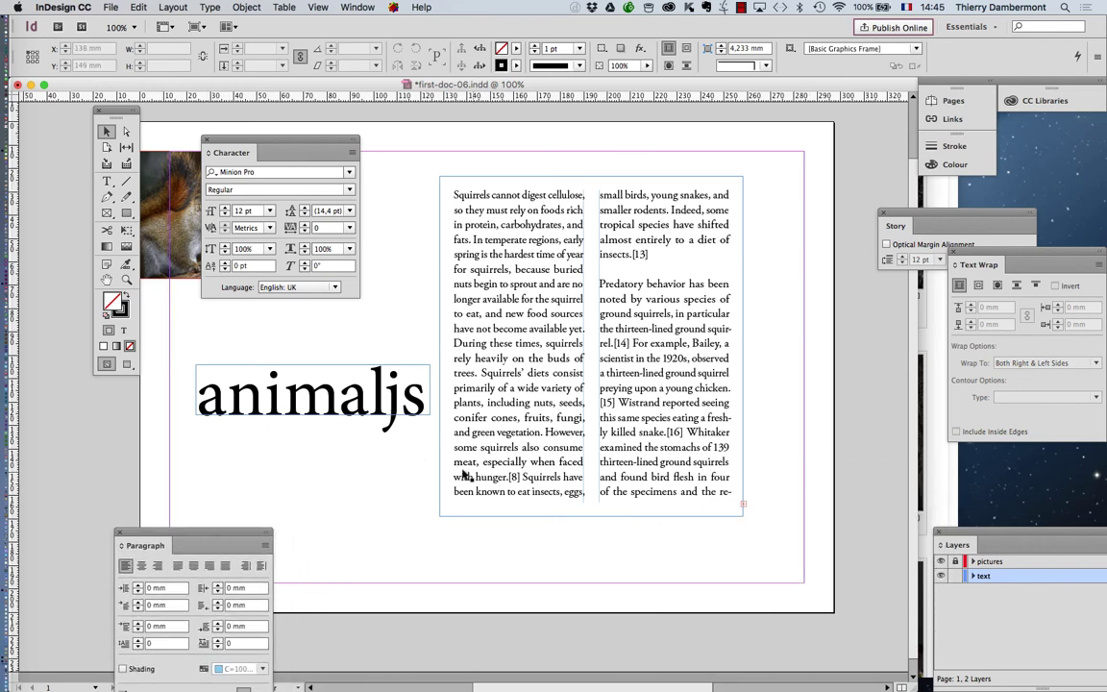
pyautogui.moveTo(364, 387); pyautogui.dragTo(236, 472)
pyautogui.press('super+5')
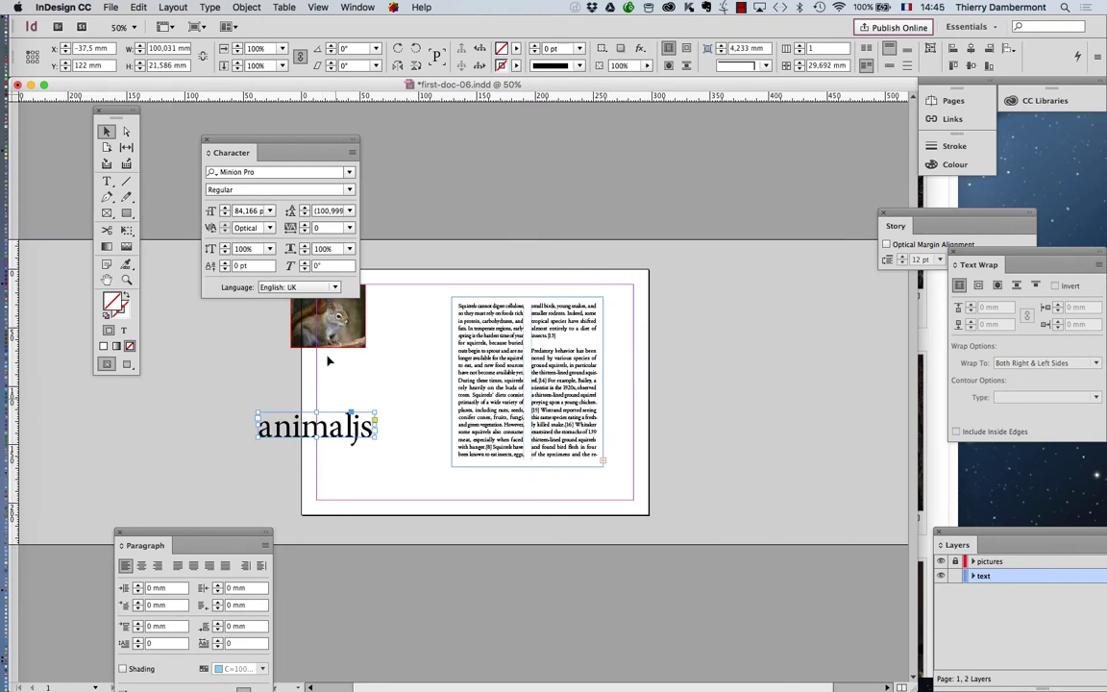
# Drag the 'animaljs' frame onto the pasteboard and check the page in Preview mode
pyautogui.moveTo(322, 424); pyautogui.dragTo(180, 412)
pyautogui.click(176, 438)
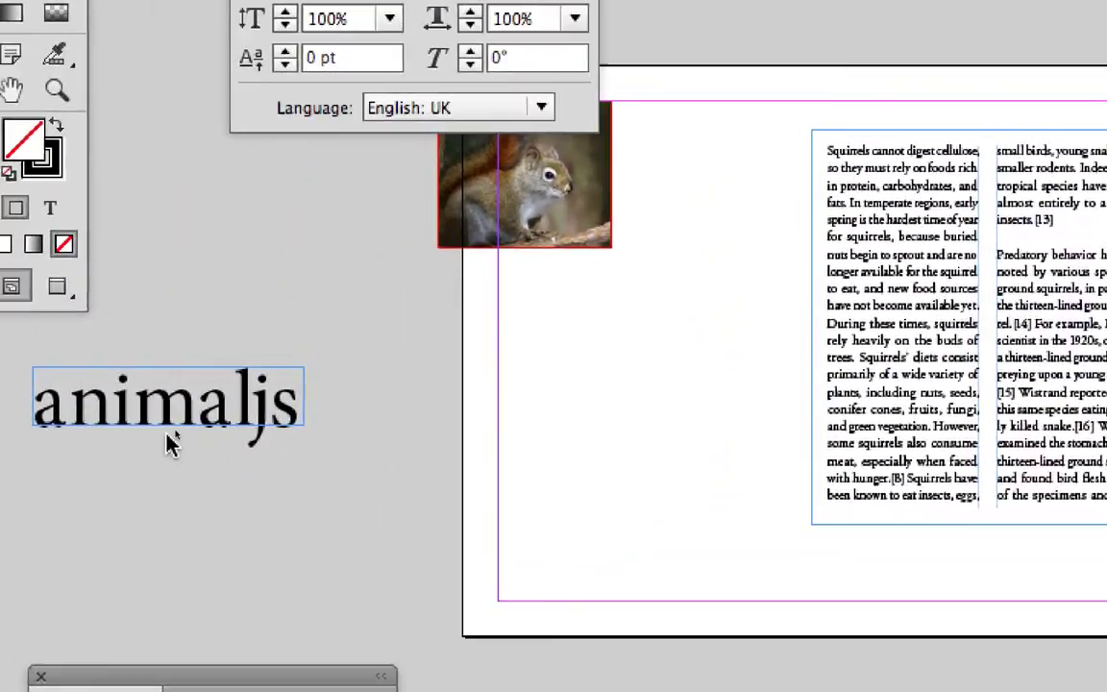
pyautogui.click(89, 403)
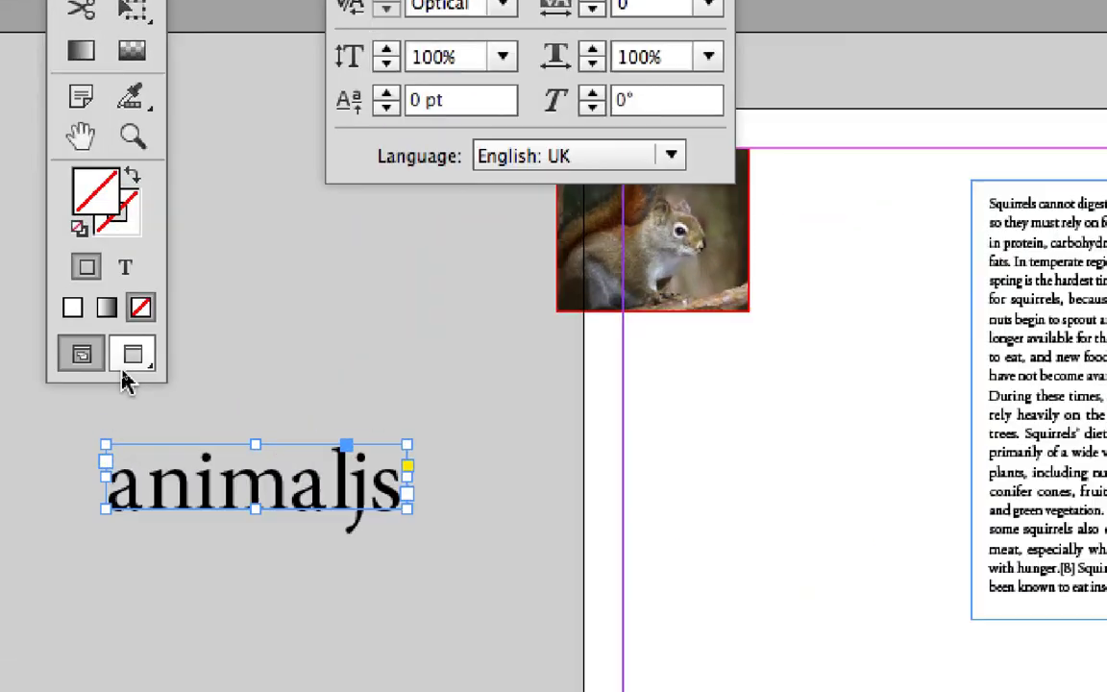
pyautogui.click(128, 371)
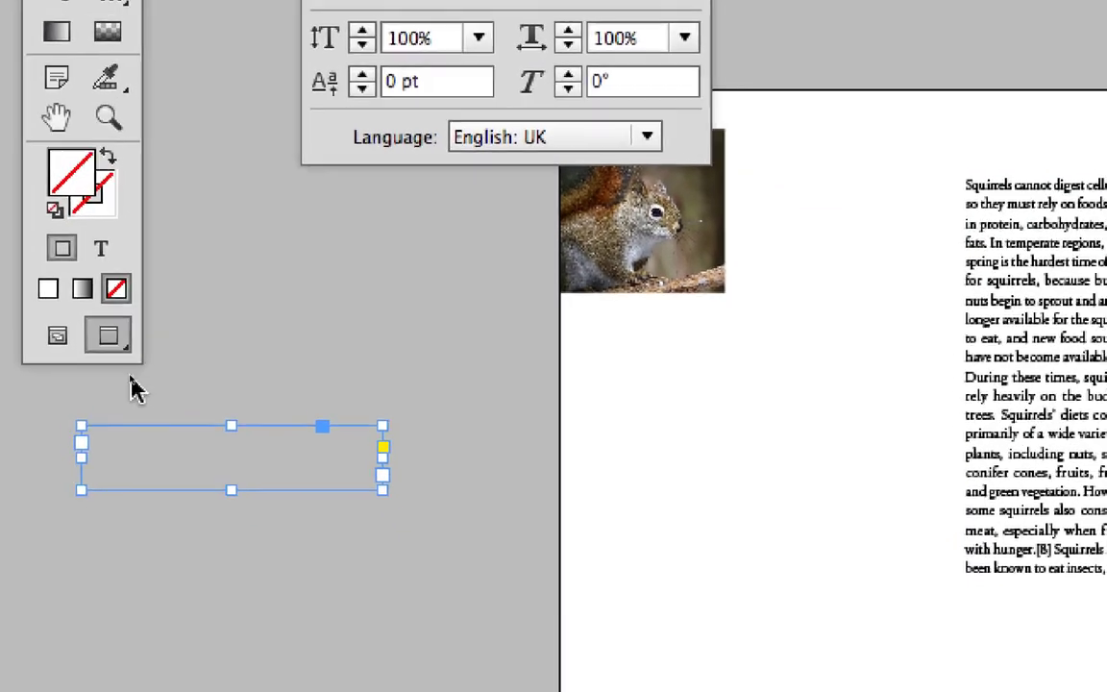
pyautogui.click(176, 420)
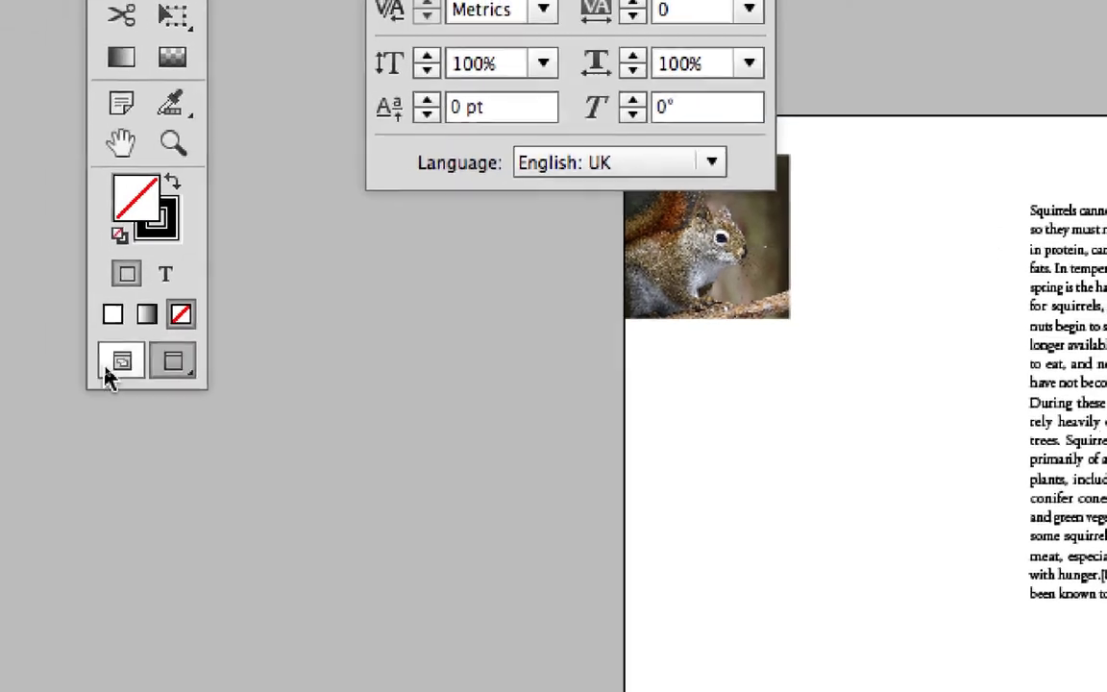
pyautogui.click(110, 375)
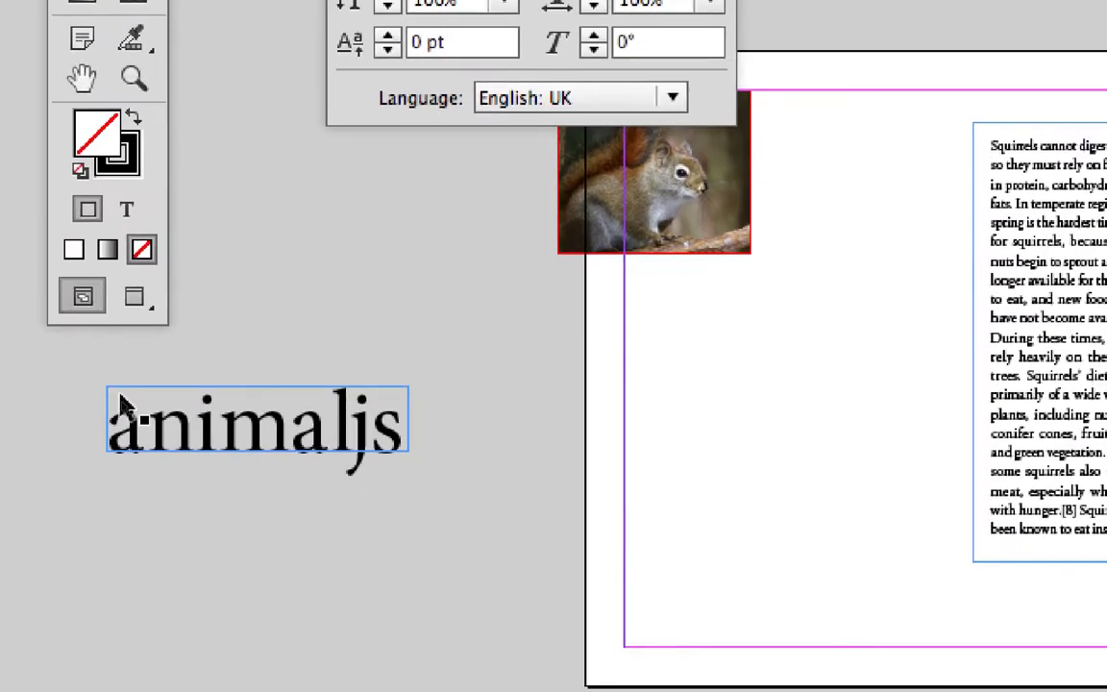
# Lower the 'animaljs' frame slightly and start Save As with first-doc-06.indd proposed
pyautogui.moveTo(123, 404); pyautogui.dragTo(131, 449)
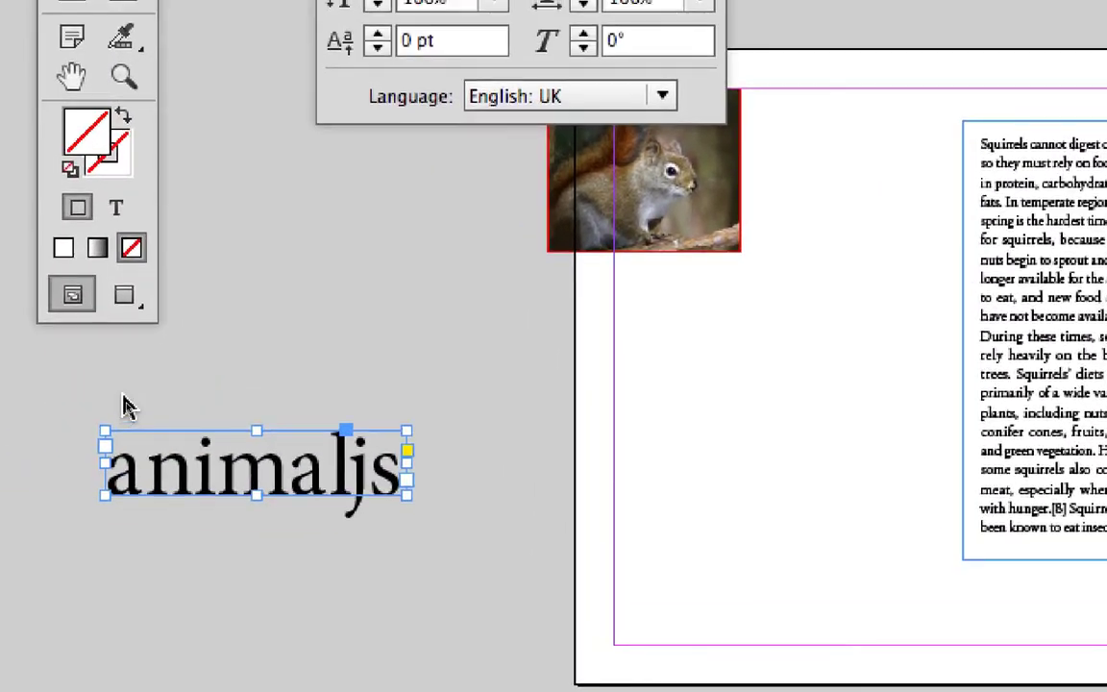
pyautogui.click(128, 406)
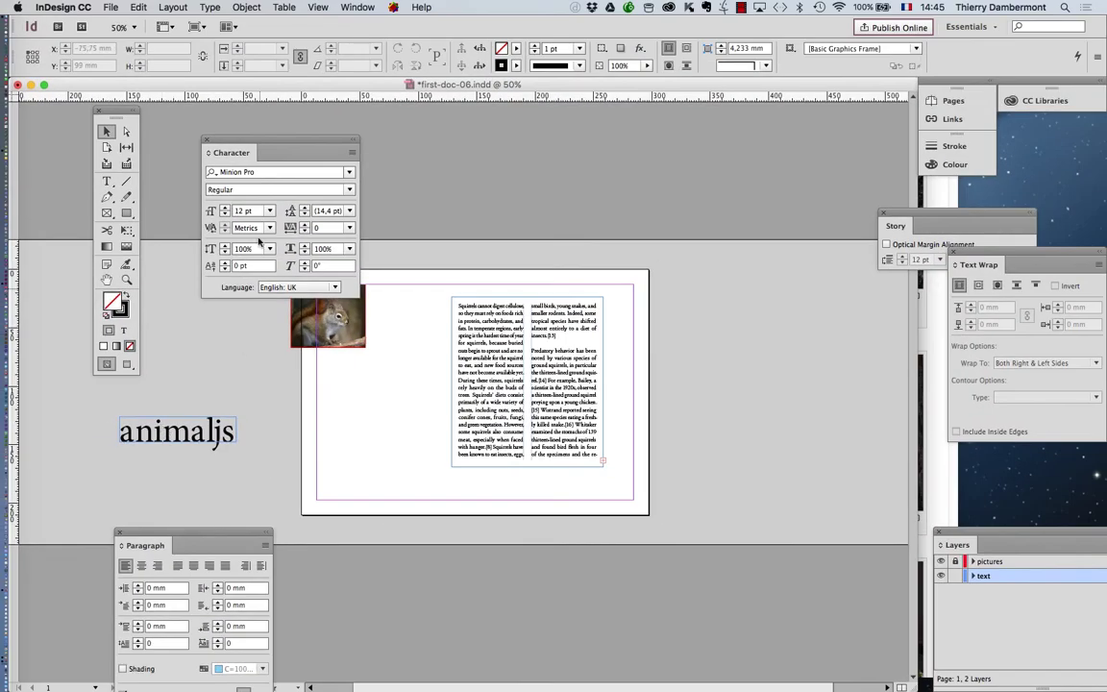
pyautogui.click(110, 7)
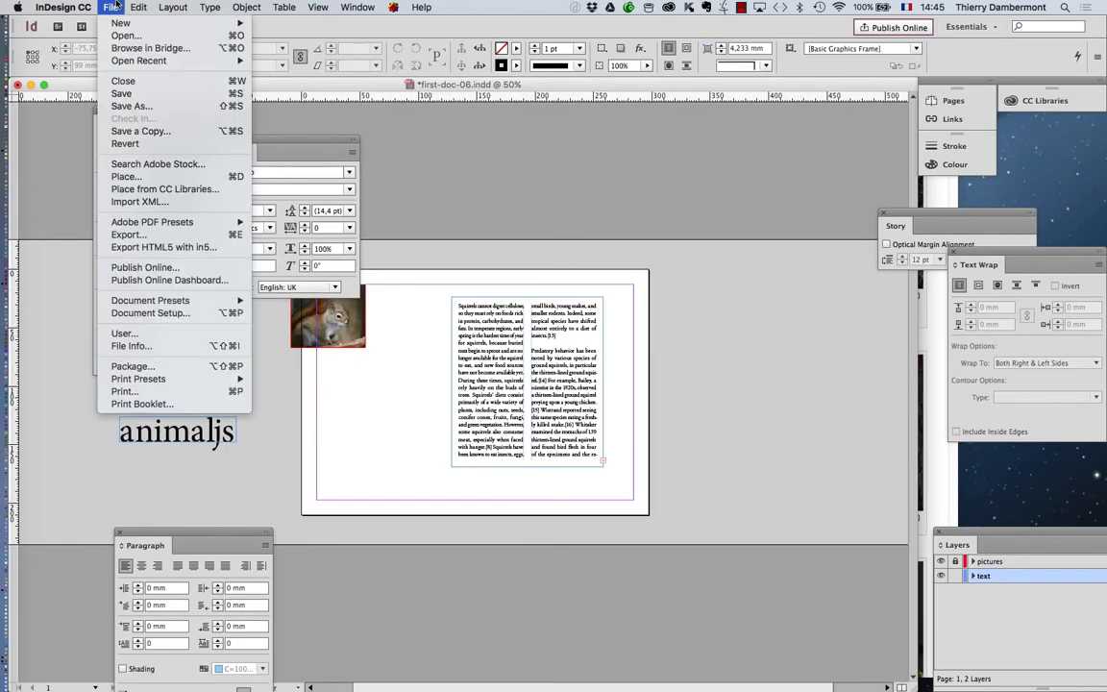
pyautogui.click(146, 106)
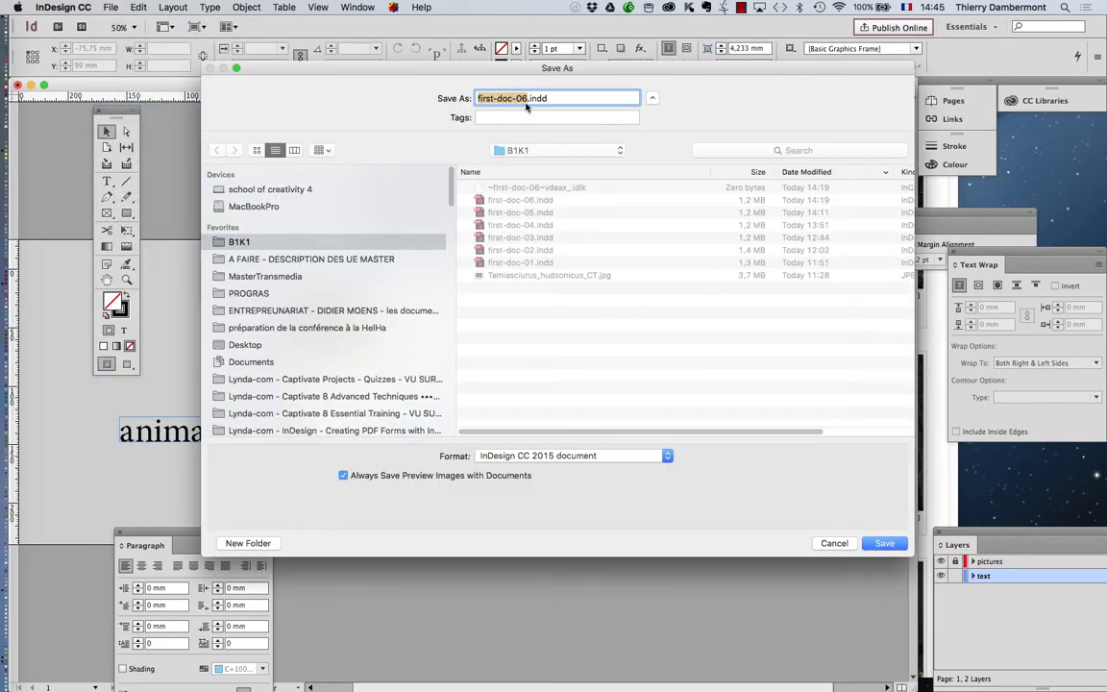